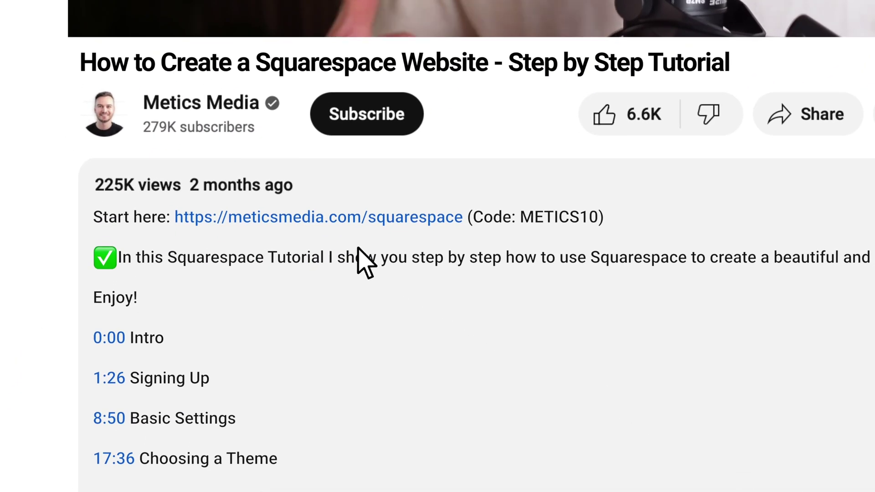
# Open Squarespace from the video description's link, get started with a website and choose Photography as the site topic.
pyautogui.click(304, 217)
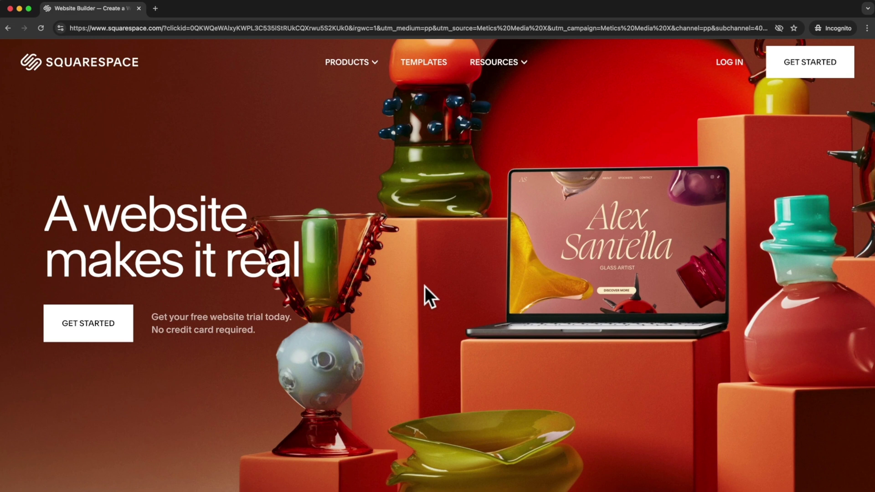
pyautogui.click(117, 335)
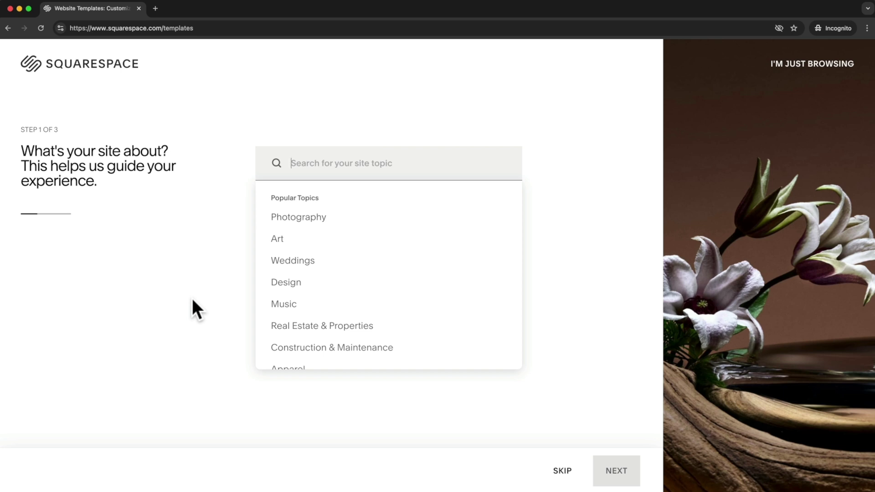
pyautogui.click(323, 227)
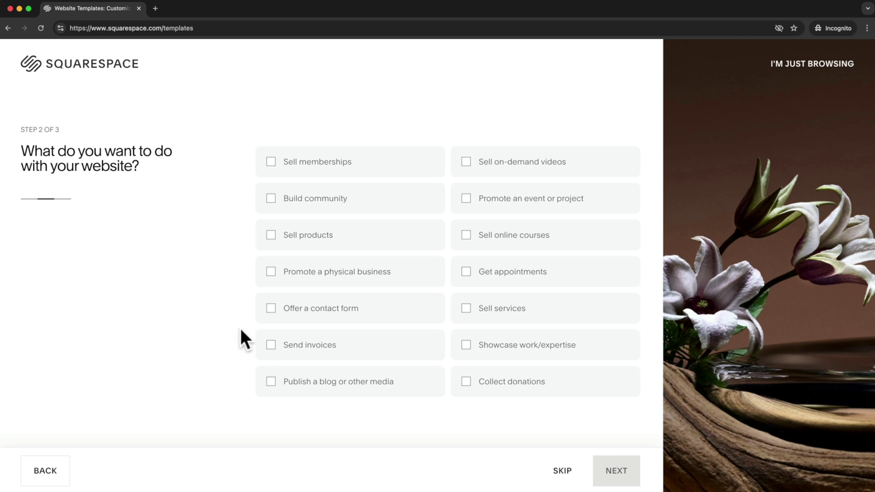
# Select Showcase work/expertise and Offer a contact form as the site's purposes, and choose to browse the designer templates.
pyautogui.click(466, 348)
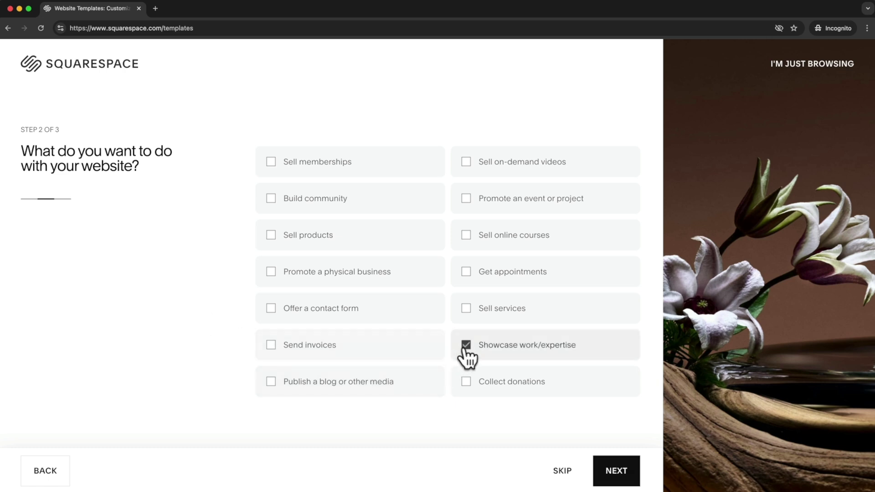
pyautogui.click(271, 309)
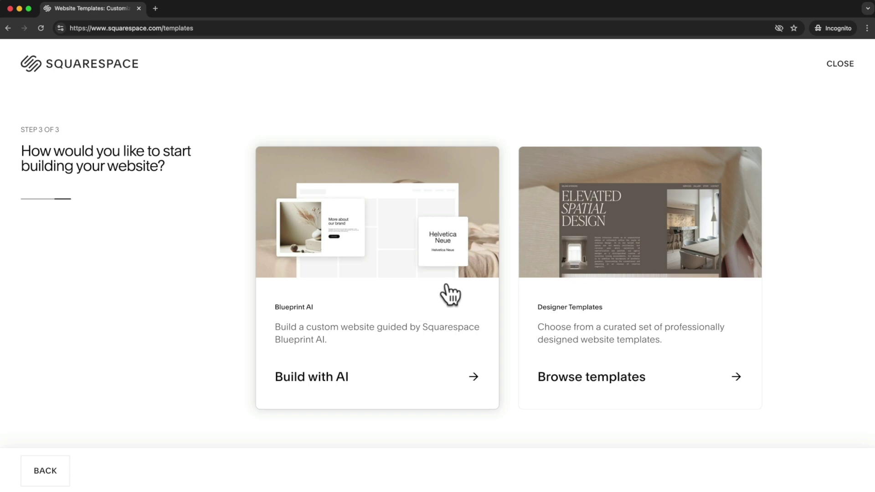
pyautogui.click(579, 381)
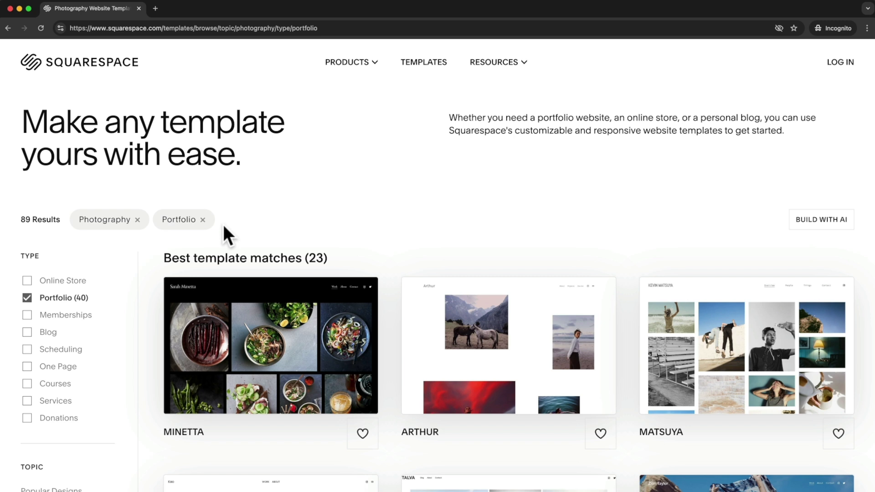
# Look through the suggested templates for the Photography topic and Portfolio type.
pyautogui.scroll(-3, 346, 228)
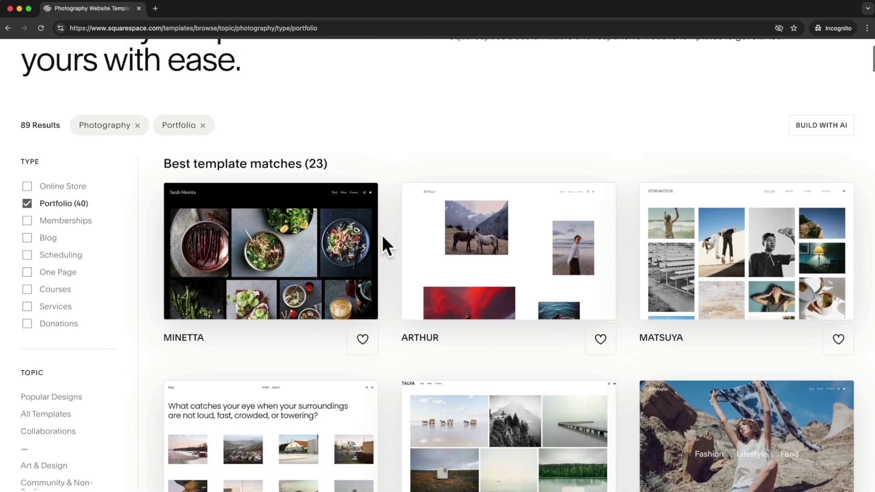
pyautogui.scroll(-15, 383, 234)
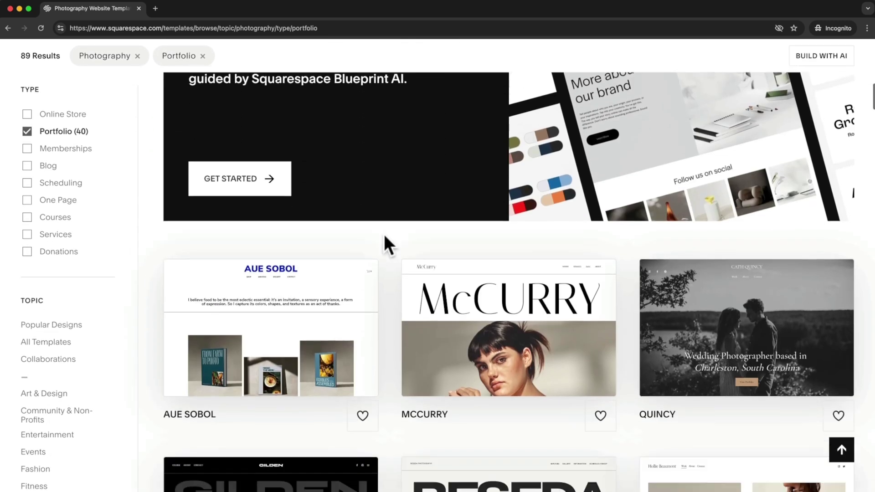
pyautogui.scroll(-9, 384, 234)
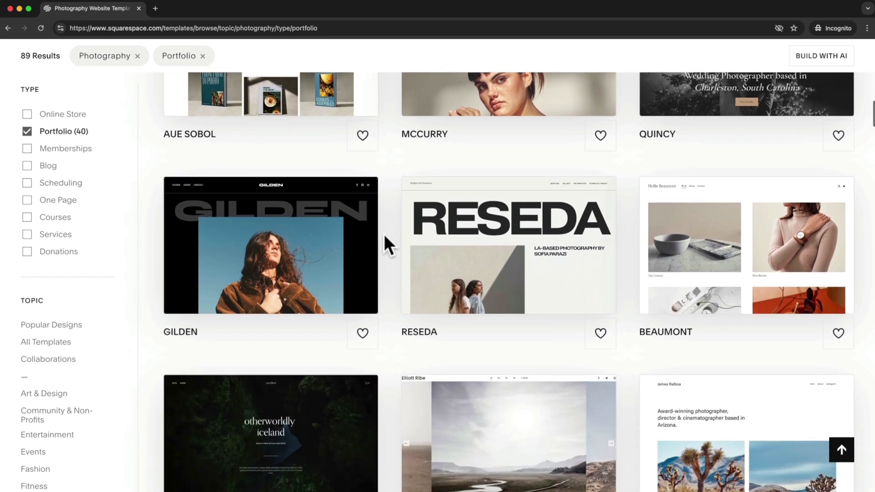
pyautogui.scroll(-7, 384, 234)
pyautogui.scroll(11, 384, 233)
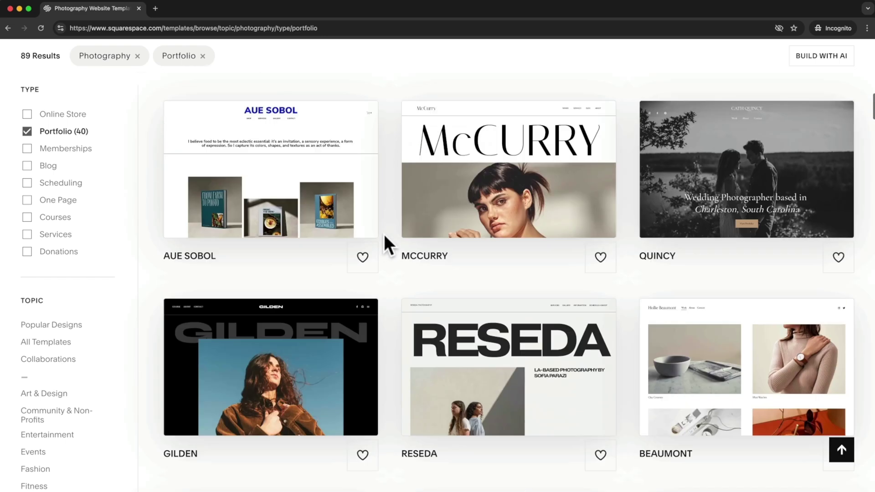
pyautogui.scroll(20, 384, 233)
# Remove the Photography and Portfolio filters and look over the popular design templates.
pyautogui.click(137, 220)
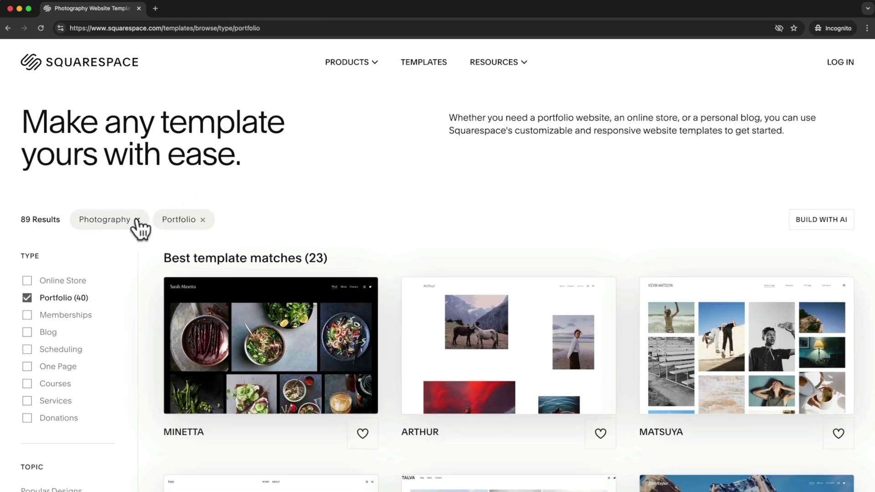
pyautogui.click(122, 221)
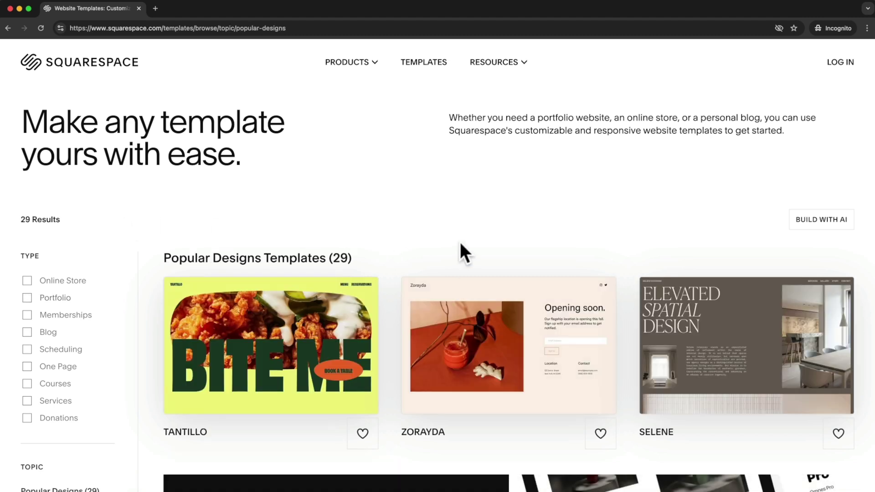
pyautogui.scroll(-6, 460, 242)
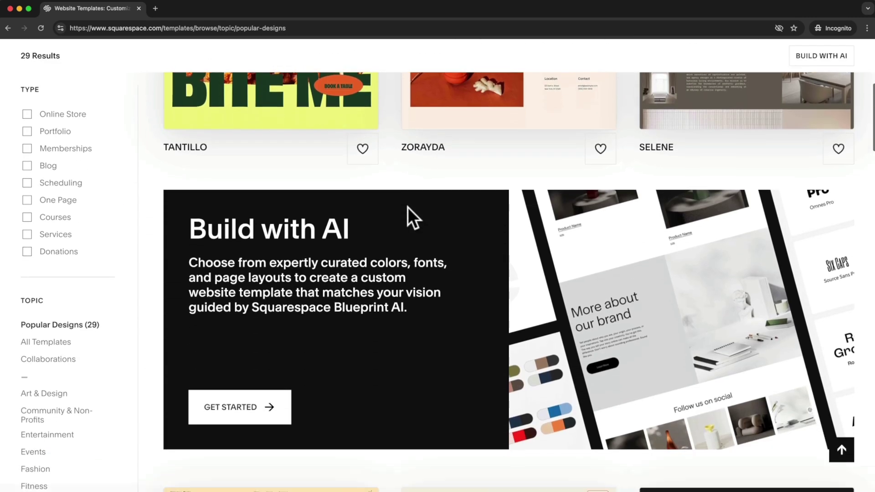
pyautogui.scroll(6, 407, 207)
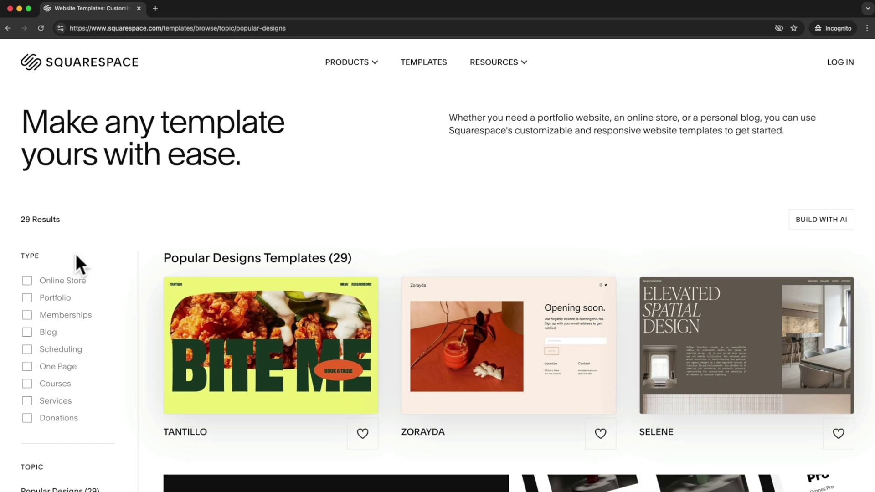
# Filter the templates by the Portfolio type and the Weddings topic.
pyautogui.scroll(-1, 78, 254)
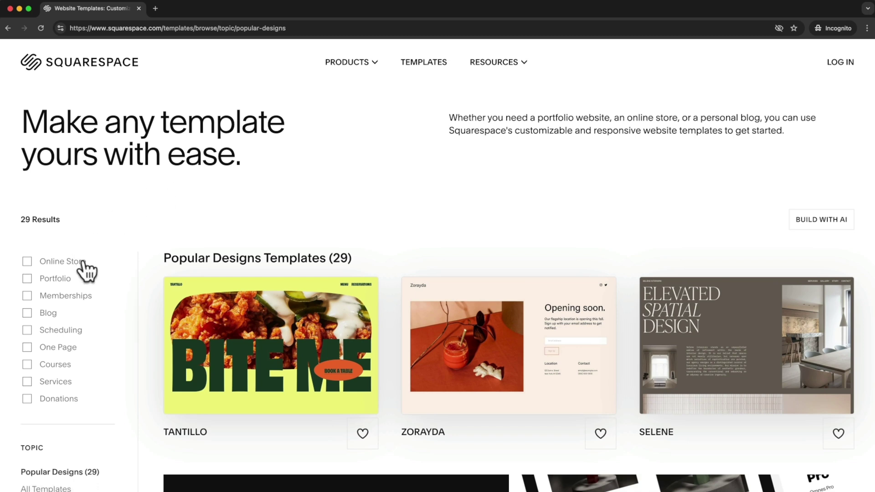
pyautogui.click(27, 279)
pyautogui.scroll(-5, 87, 307)
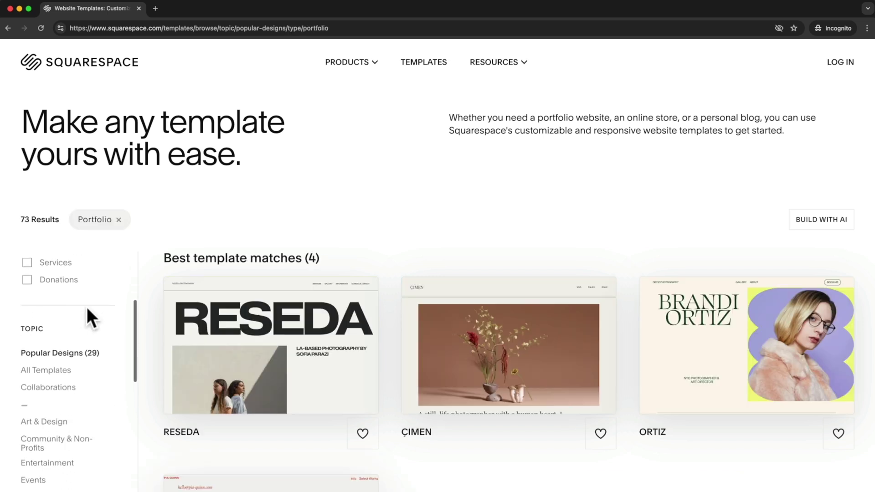
pyautogui.scroll(-5, 88, 314)
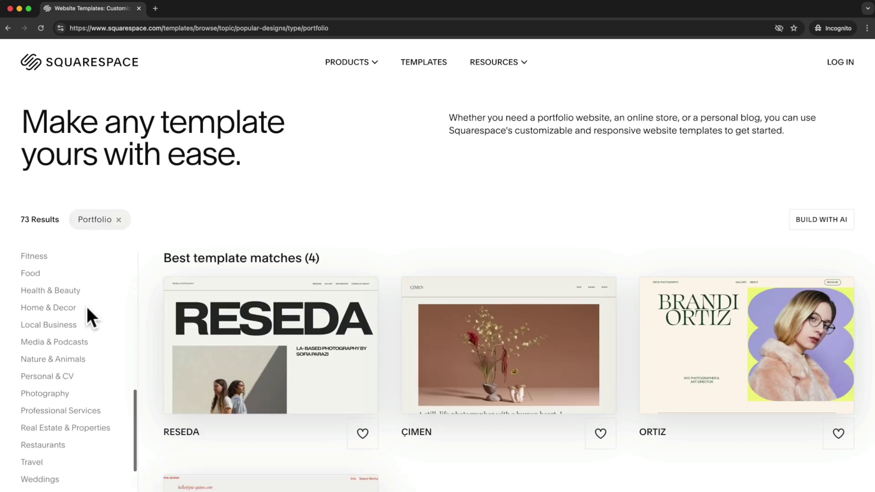
pyautogui.scroll(-1, 107, 346)
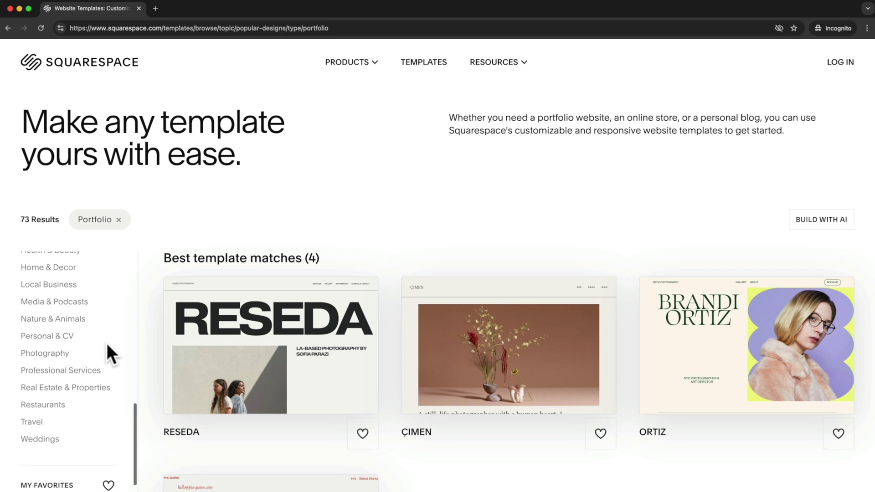
pyautogui.click(48, 441)
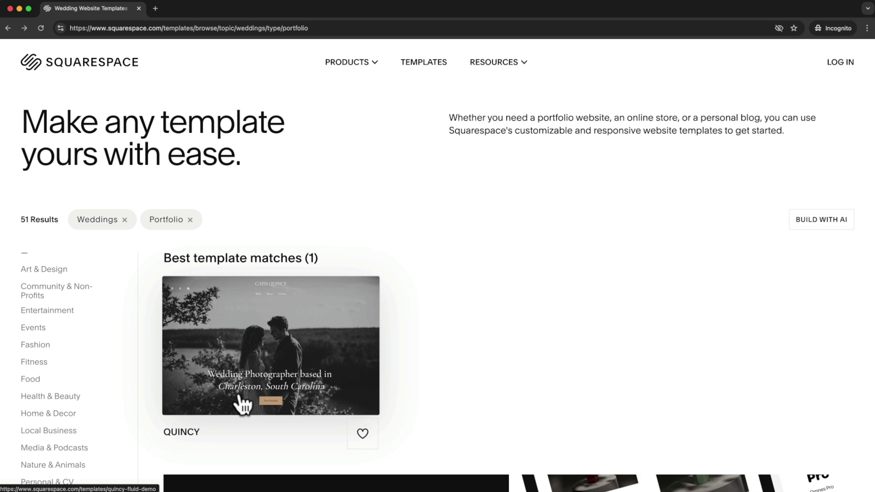
# Open the Quincy template's details and look through its home page in the desktop preview.
pyautogui.click(285, 352)
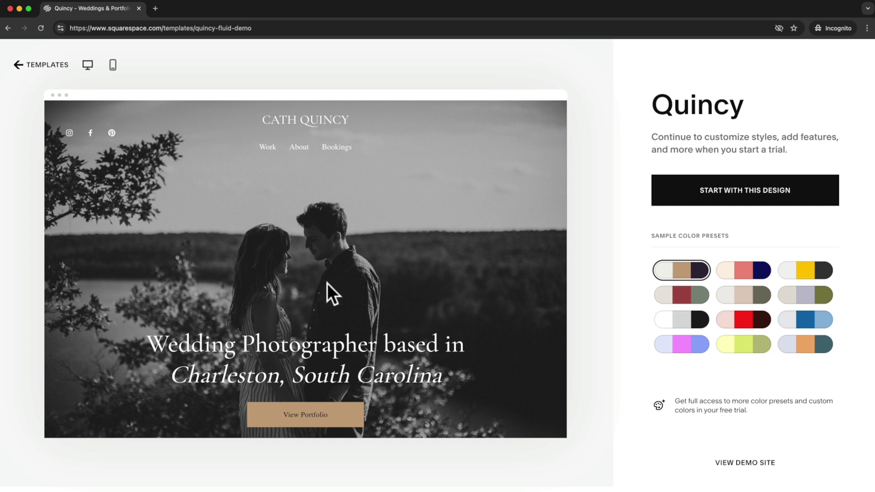
pyautogui.scroll(-10, 324, 267)
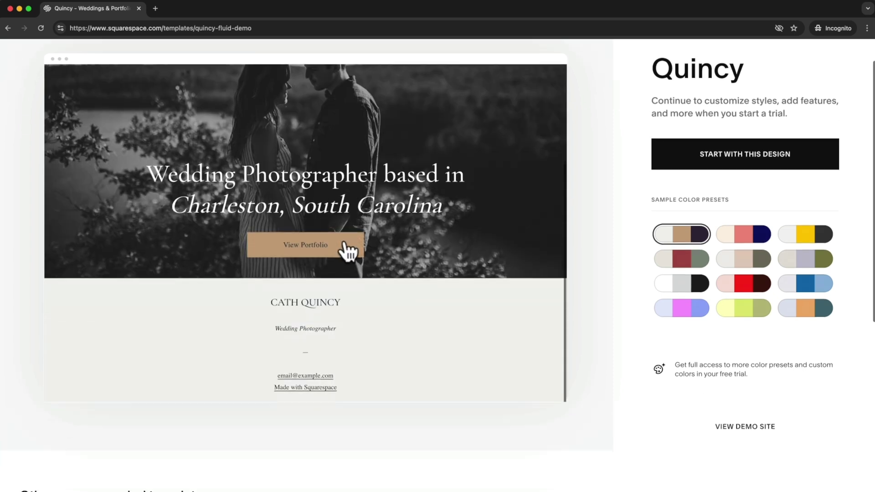
pyautogui.scroll(5, 343, 250)
pyautogui.scroll(2, 343, 251)
# Preview the Quincy template on mobile and look through its home page and portfolio page.
pyautogui.click(113, 65)
pyautogui.scroll(-10, 313, 210)
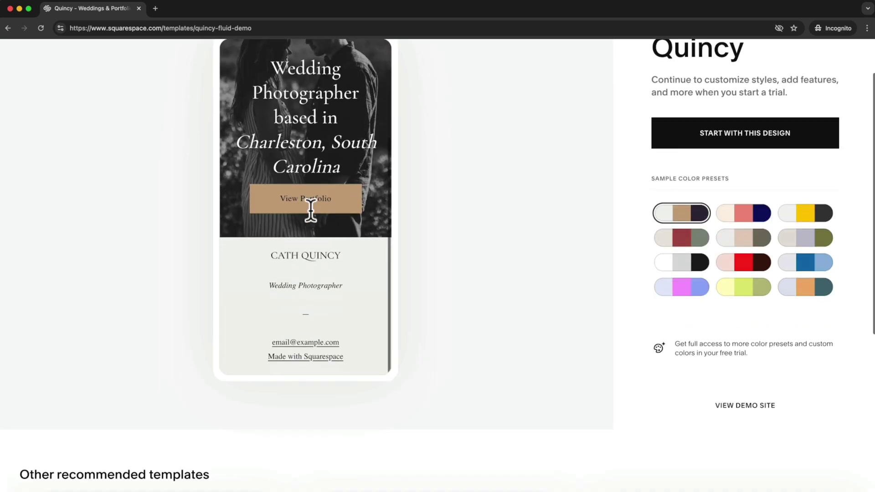
pyautogui.scroll(10, 309, 212)
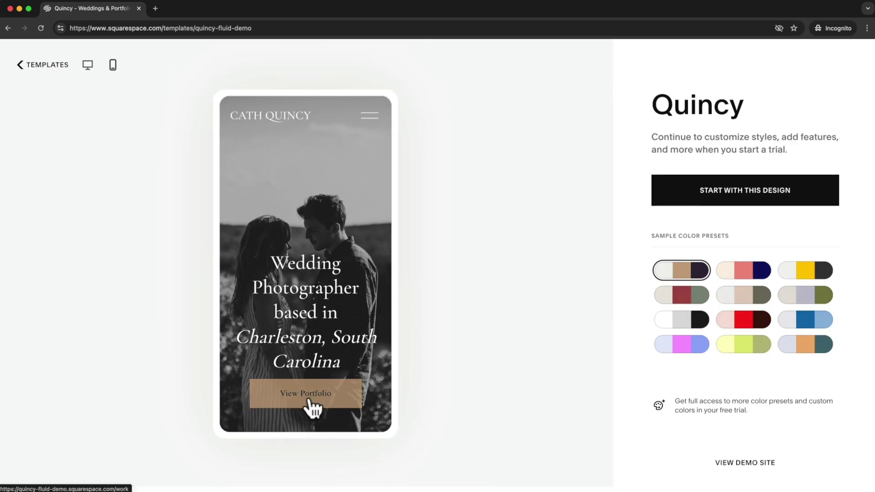
pyautogui.click(321, 388)
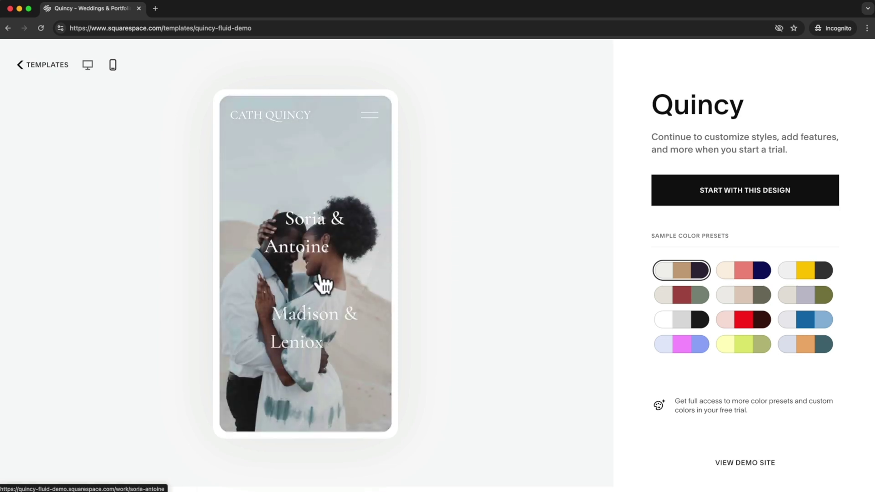
pyautogui.scroll(-5, 323, 280)
pyautogui.scroll(3, 323, 272)
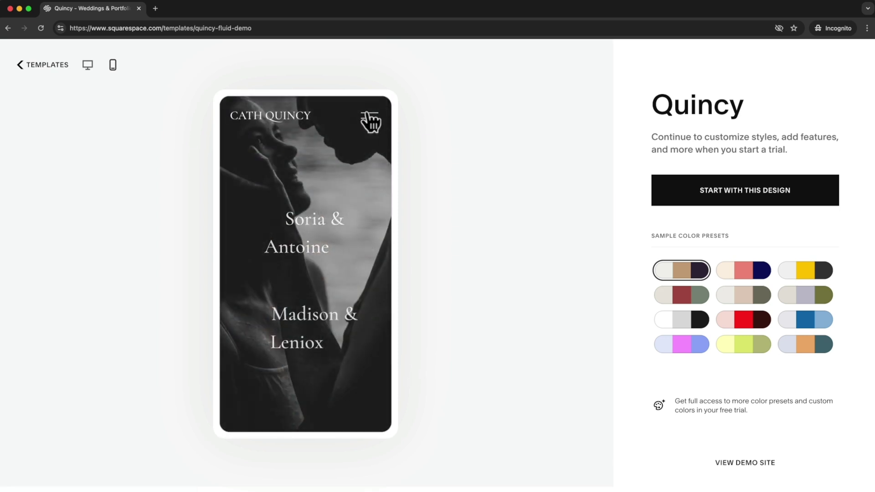
# Open the About page in the mobile preview and read through its content.
pyautogui.click(369, 117)
pyautogui.click(312, 264)
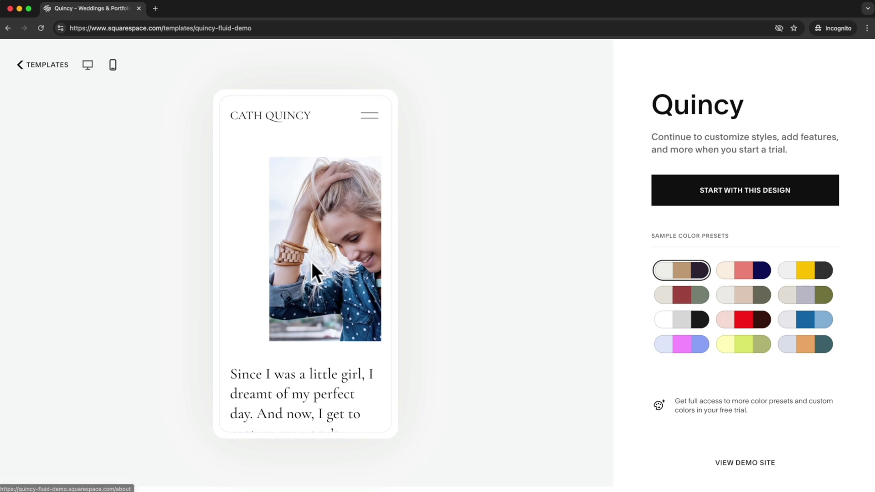
pyautogui.scroll(-7, 318, 266)
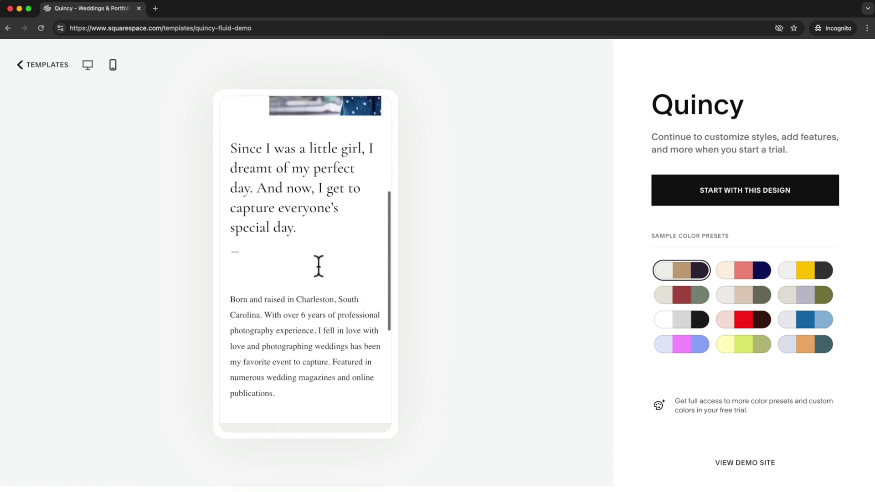
pyautogui.scroll(7, 318, 264)
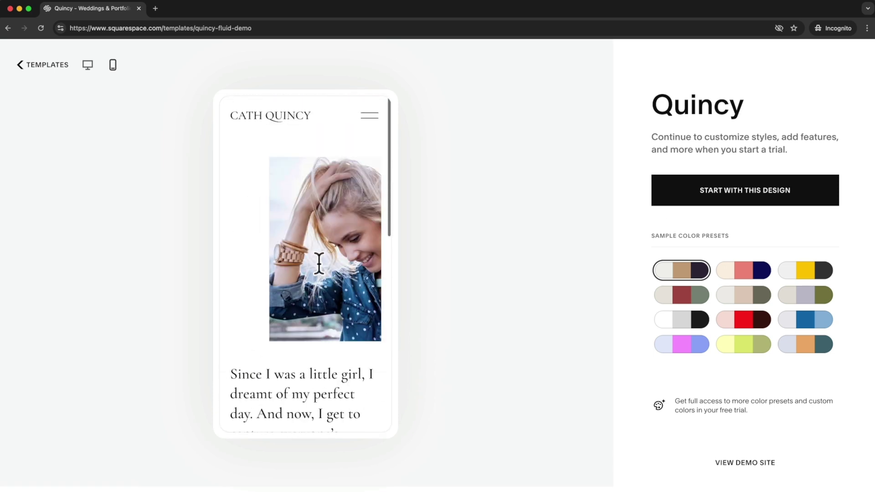
# Return to the desktop preview, apply the pale pink, bright red and dark brown color preset, and inspect the About page.
pyautogui.click(87, 65)
pyautogui.click(742, 320)
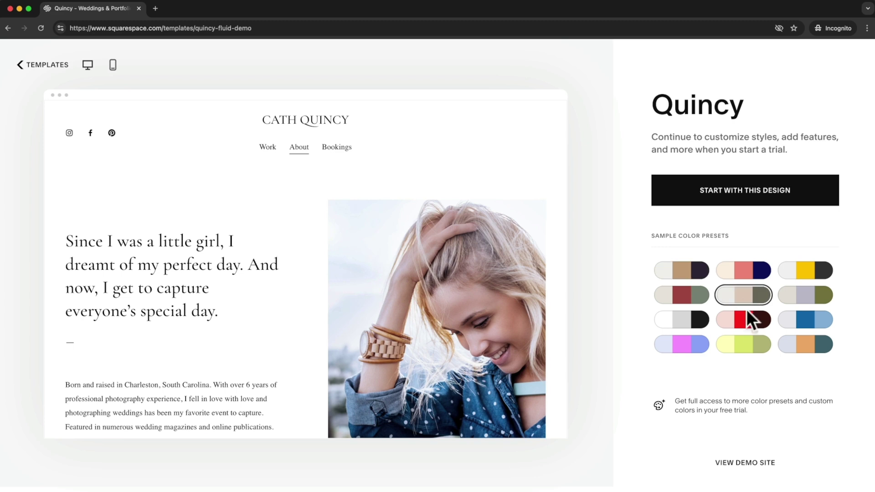
pyautogui.scroll(-7, 391, 312)
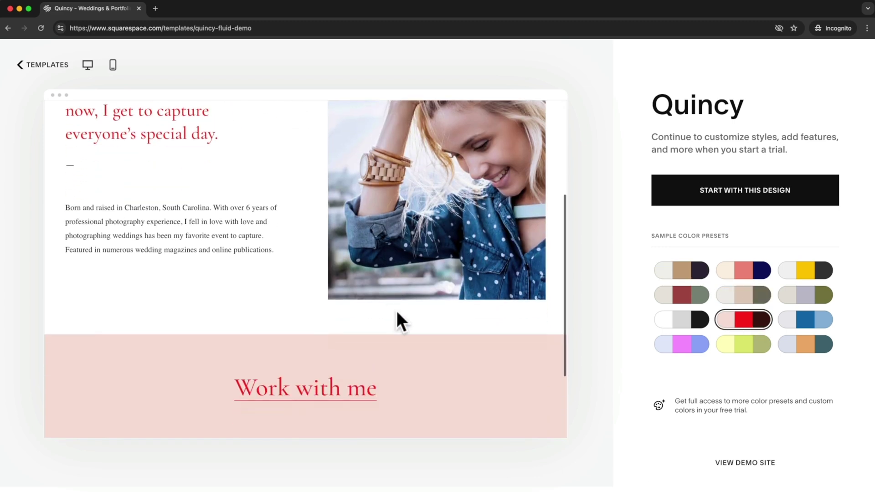
pyautogui.scroll(7, 401, 314)
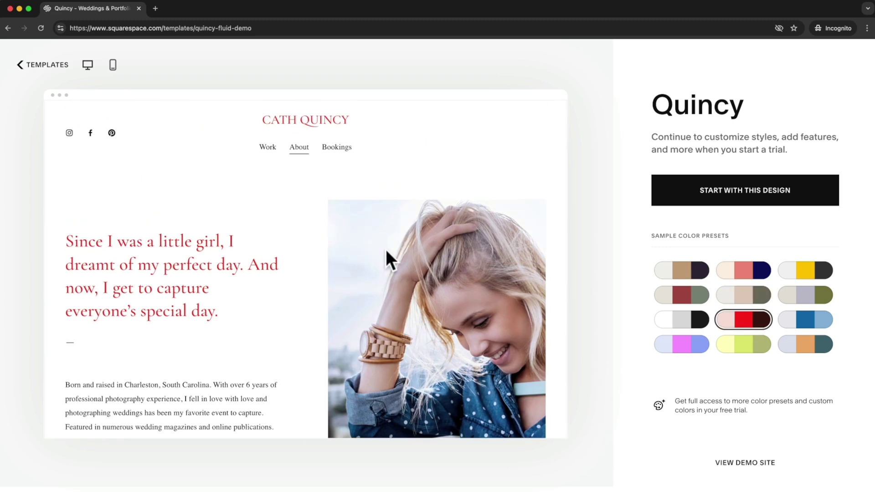
# Open Quincy's full demo site and look through its home and About pages.
pyautogui.click(746, 464)
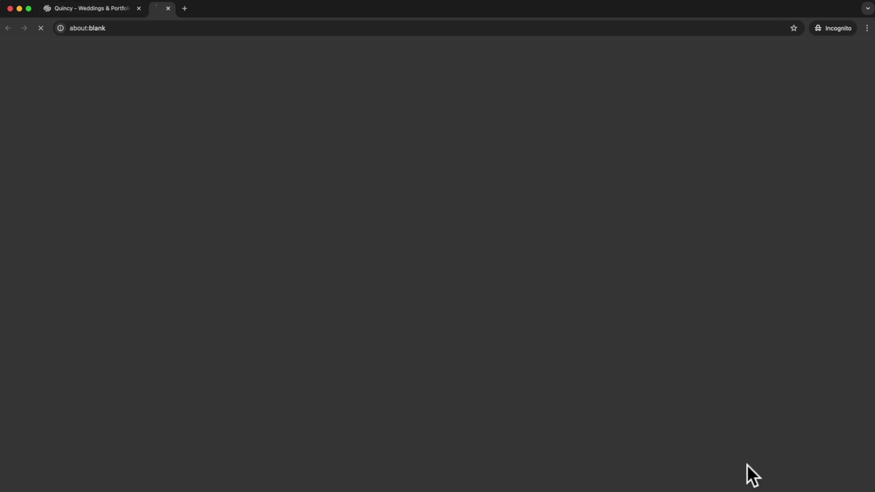
pyautogui.scroll(-5, 449, 254)
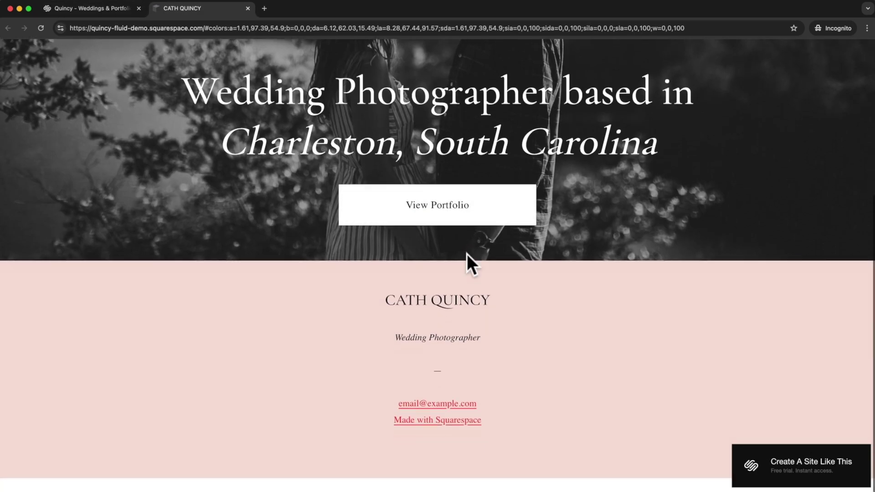
pyautogui.scroll(5, 469, 260)
pyautogui.click(418, 116)
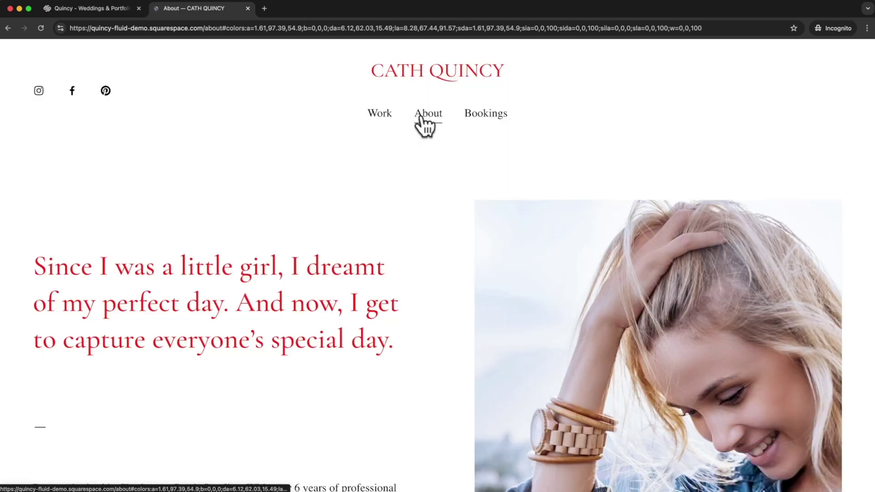
pyautogui.scroll(-2, 437, 228)
pyautogui.scroll(-3, 452, 231)
pyautogui.scroll(5, 410, 218)
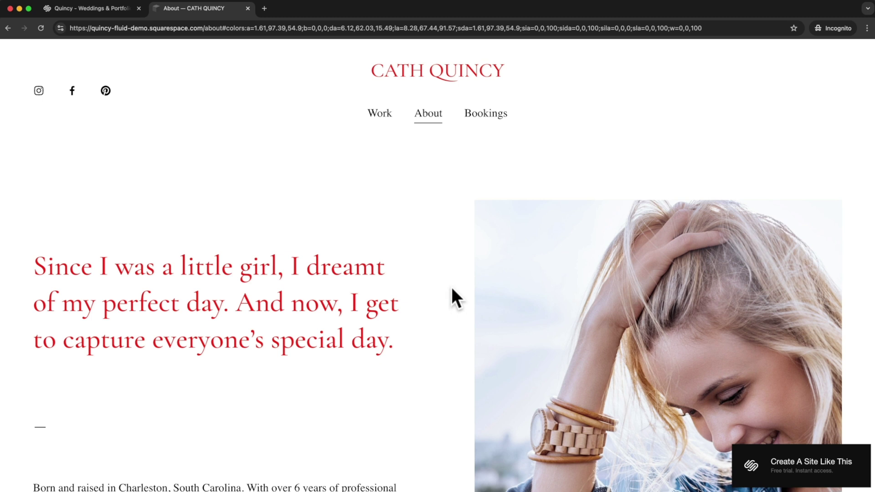
# Leave the Quincy preview for the template gallery and start building the site with AI instead.
pyautogui.click(106, 9)
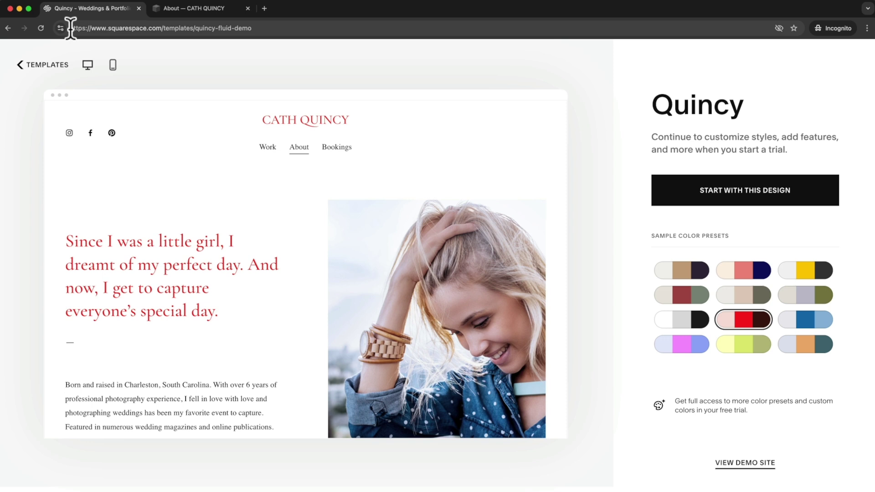
pyautogui.click(33, 66)
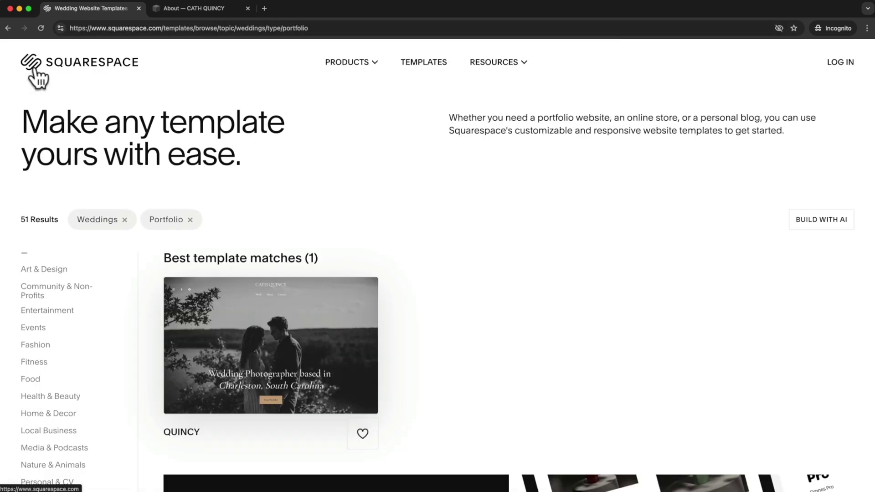
pyautogui.click(813, 234)
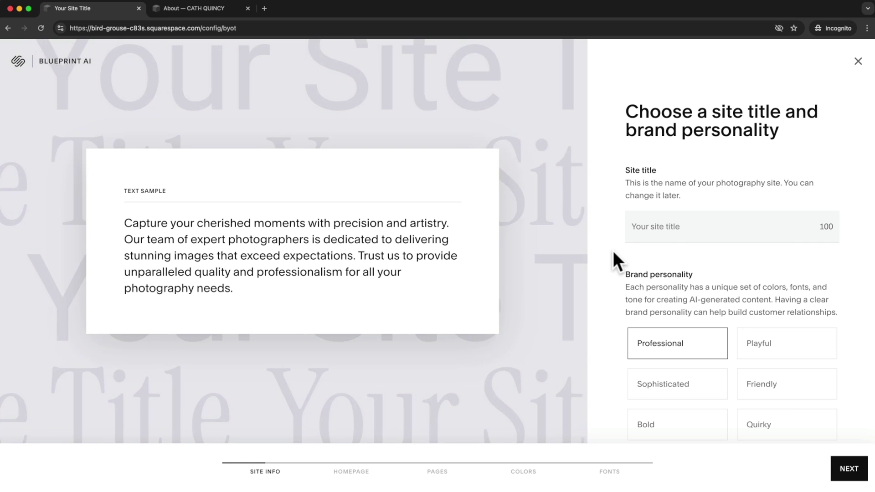
# Title the site Metics Wedding Photography, choose the Friendly brand personality, and continue to the homepage setup.
pyautogui.click(661, 228)
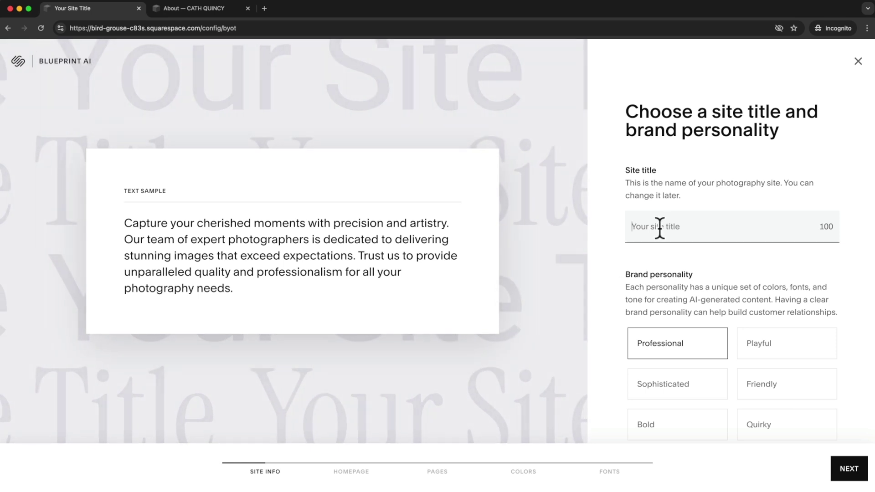
pyautogui.write('Metics Wedding Photography')
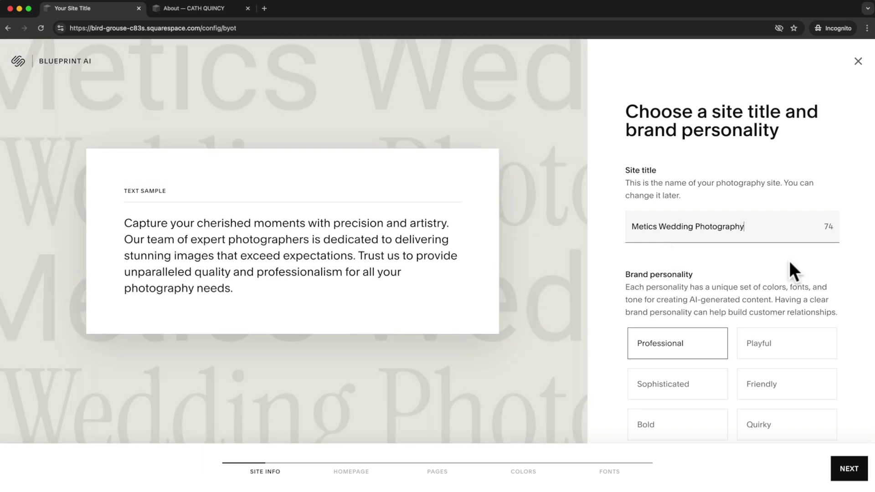
pyautogui.scroll(-2, 790, 263)
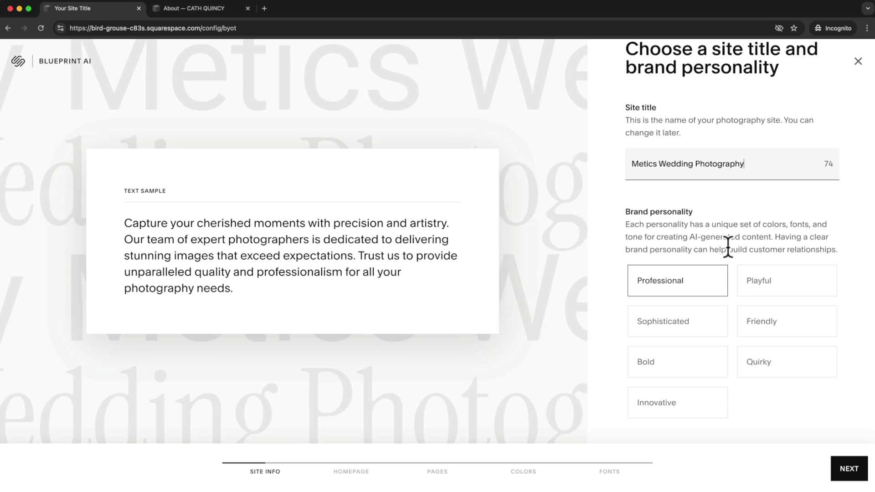
pyautogui.click(797, 331)
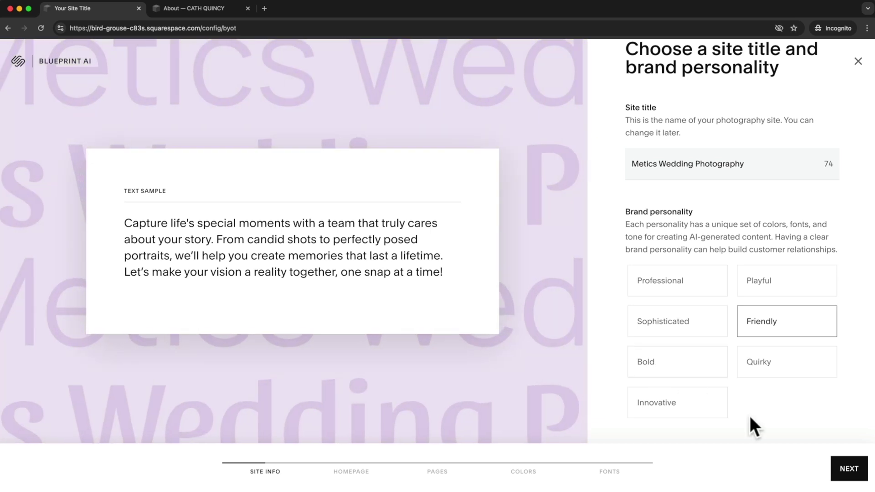
pyautogui.click(843, 467)
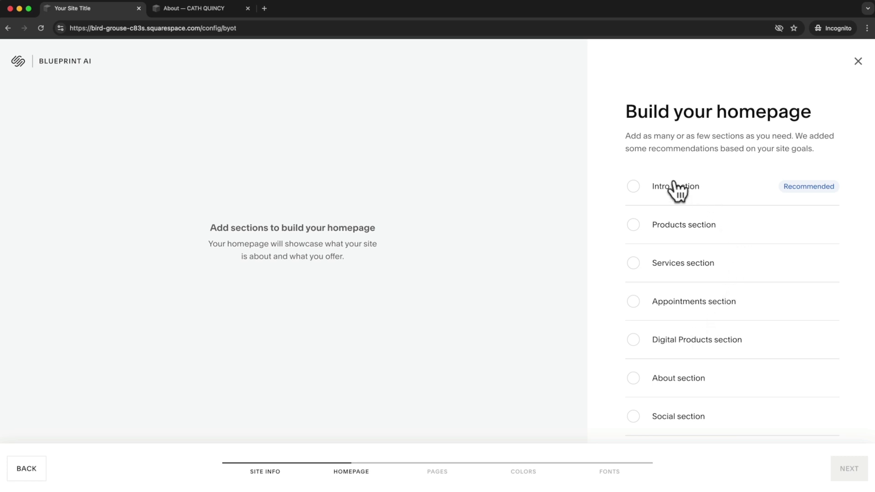
# Add the Intro section to the homepage using the full-width image layout with centered heading, text and button.
pyautogui.click(634, 188)
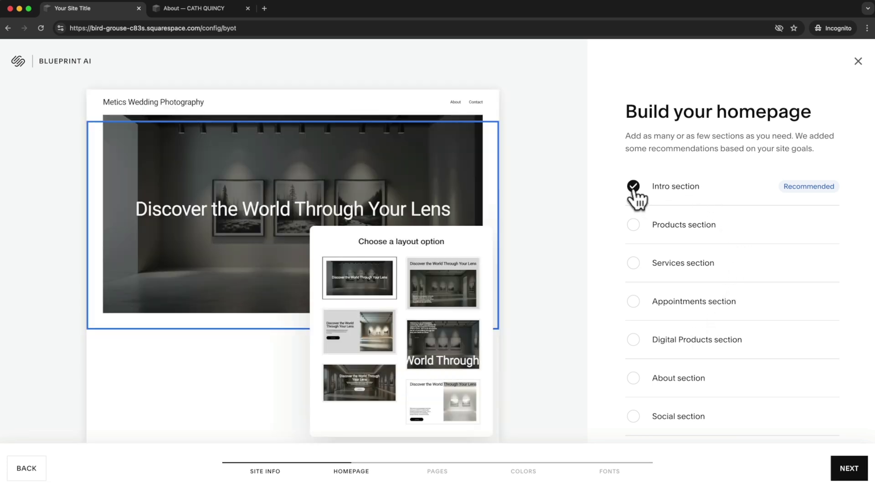
pyautogui.scroll(-2, 293, 230)
pyautogui.scroll(-2, 293, 230)
pyautogui.scroll(2, 293, 231)
pyautogui.scroll(1, 293, 231)
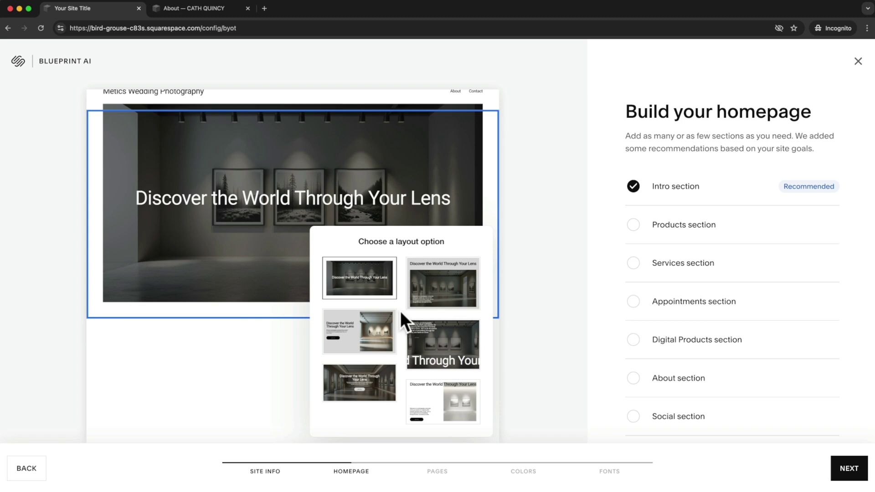
pyautogui.click(370, 400)
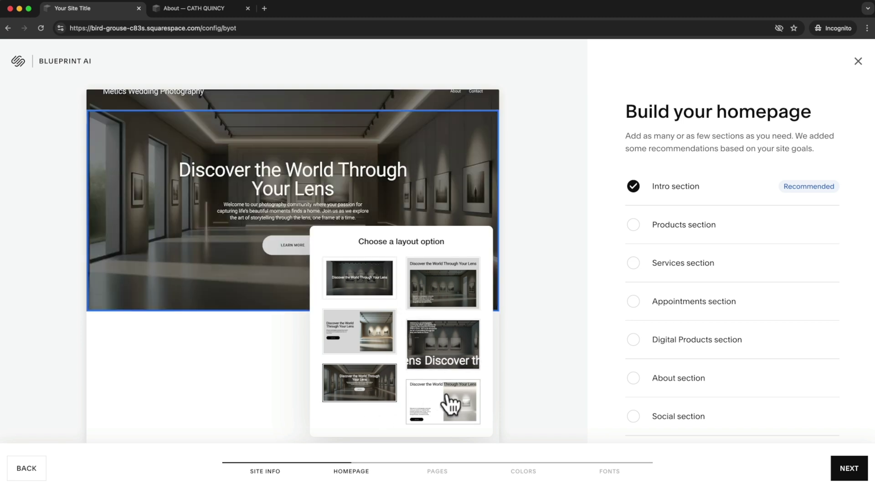
# Add the About, Forms and Footer sections to the homepage and review the assembled layout.
pyautogui.scroll(-3, 691, 380)
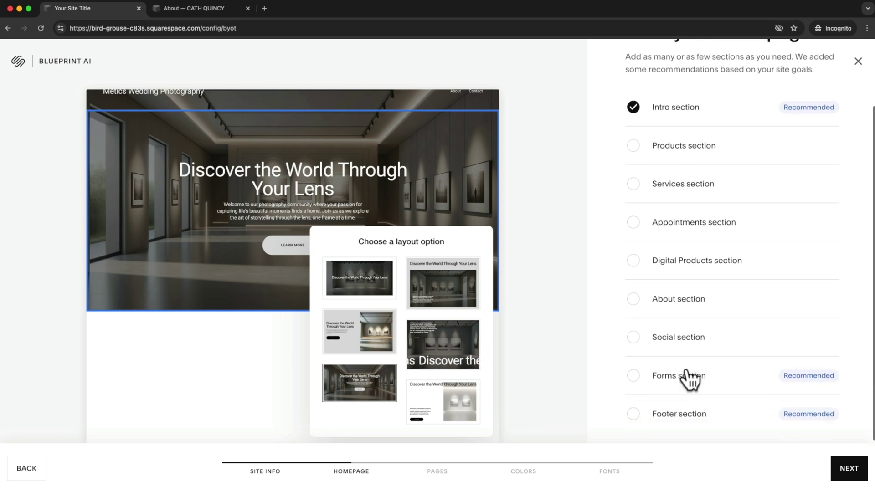
pyautogui.click(633, 299)
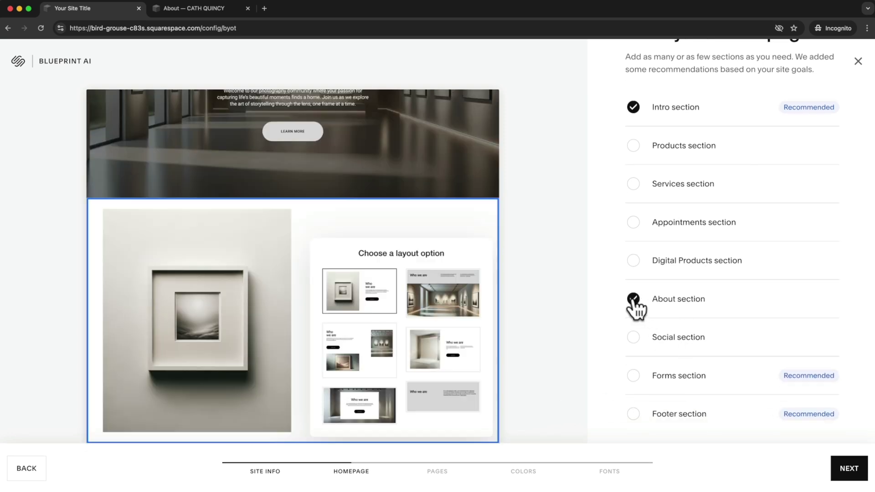
pyautogui.click(633, 376)
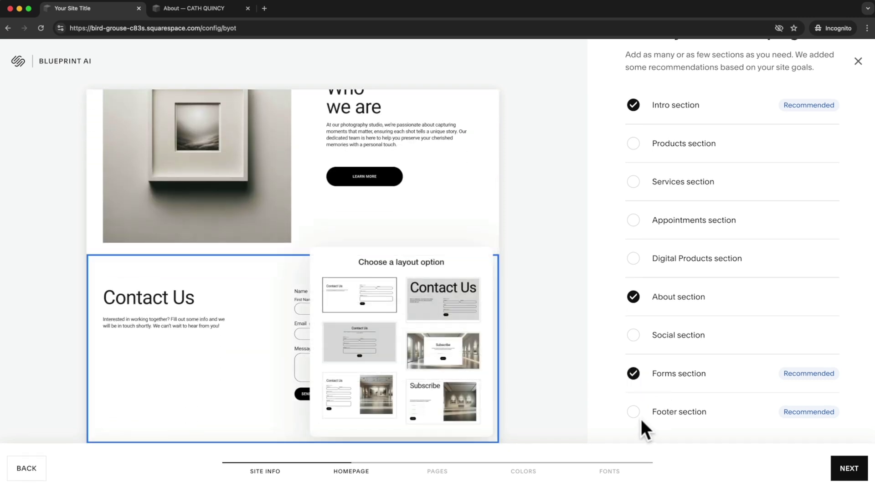
pyautogui.click(633, 412)
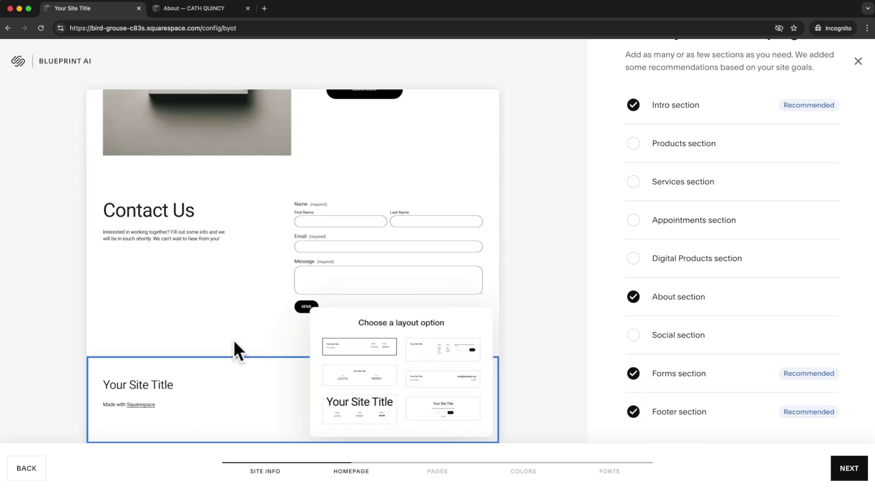
pyautogui.scroll(10, 231, 339)
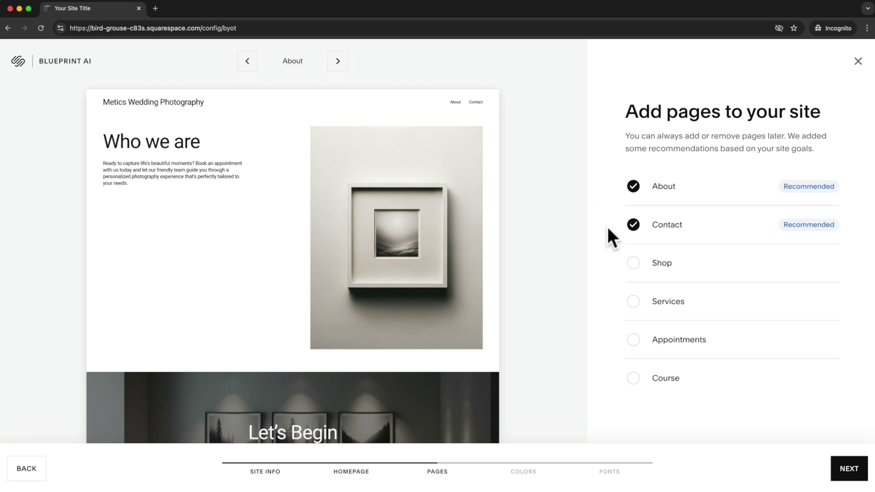
# Preview the Contact page and accept the recommended About and Contact pages for the site.
pyautogui.click(339, 63)
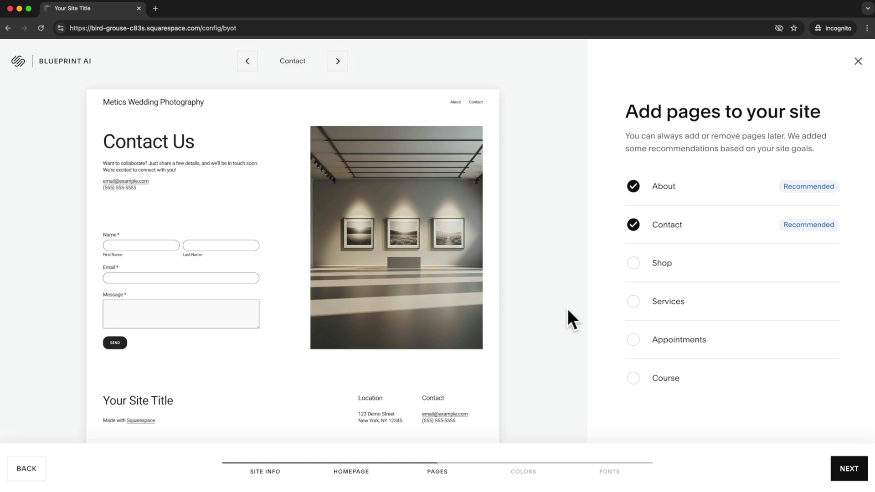
pyautogui.click(847, 468)
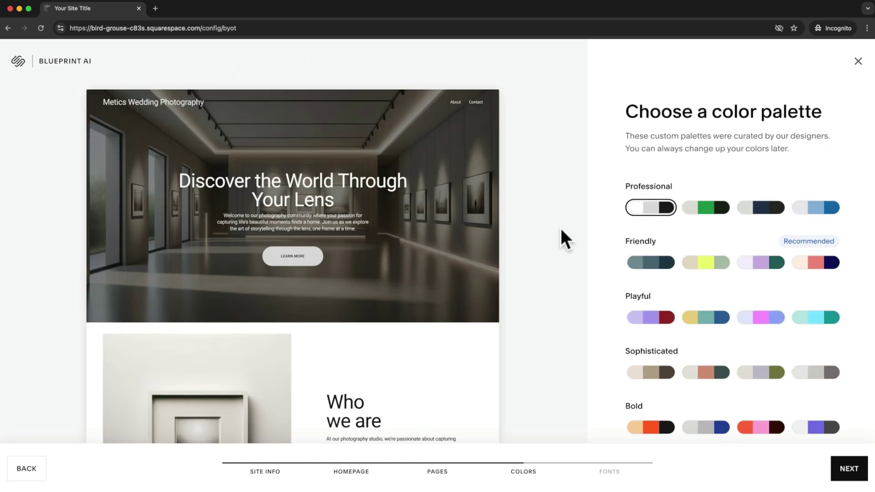
# Try the slate-blue Friendly palette, then the gray and the beige-brown Sophisticated palettes on the homepage preview.
pyautogui.scroll(-1, 709, 227)
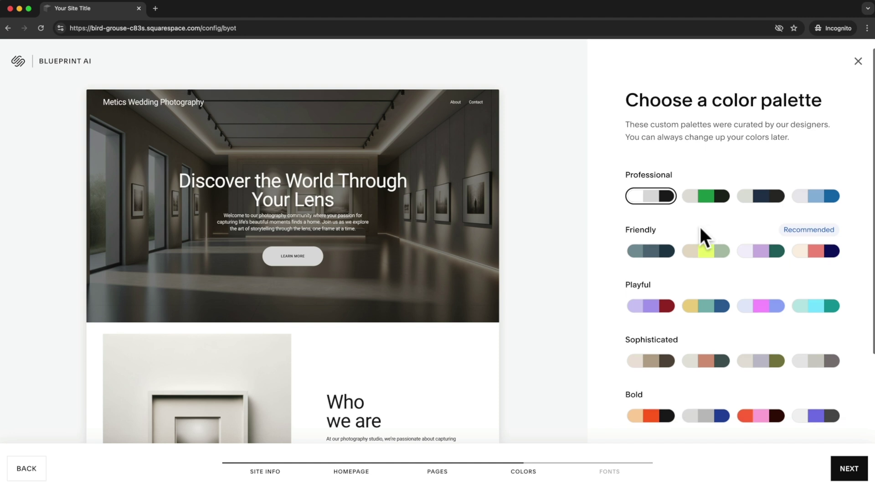
pyautogui.click(651, 252)
pyautogui.scroll(-2, 650, 257)
pyautogui.scroll(-3, 406, 256)
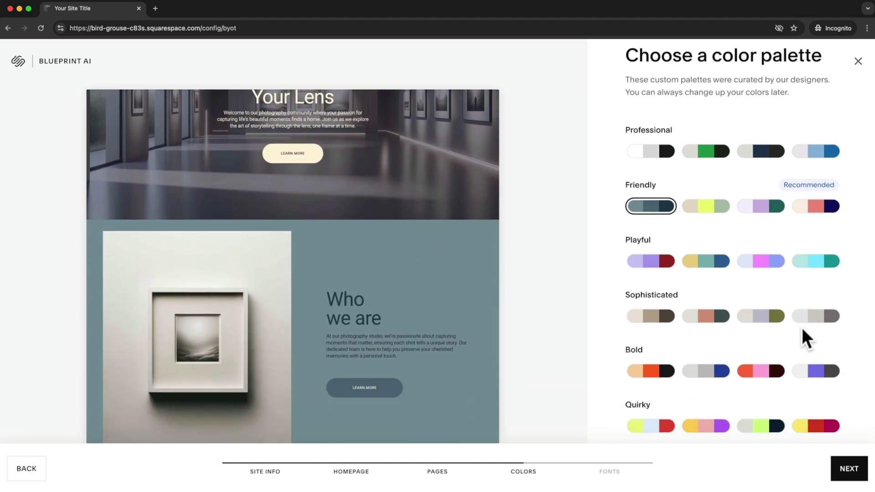
pyautogui.click(818, 319)
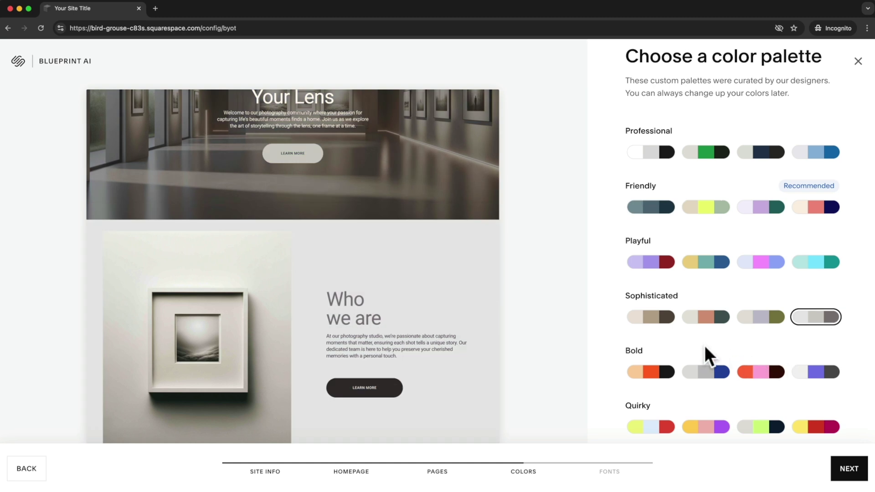
pyautogui.scroll(2, 705, 345)
pyautogui.scroll(3, 392, 259)
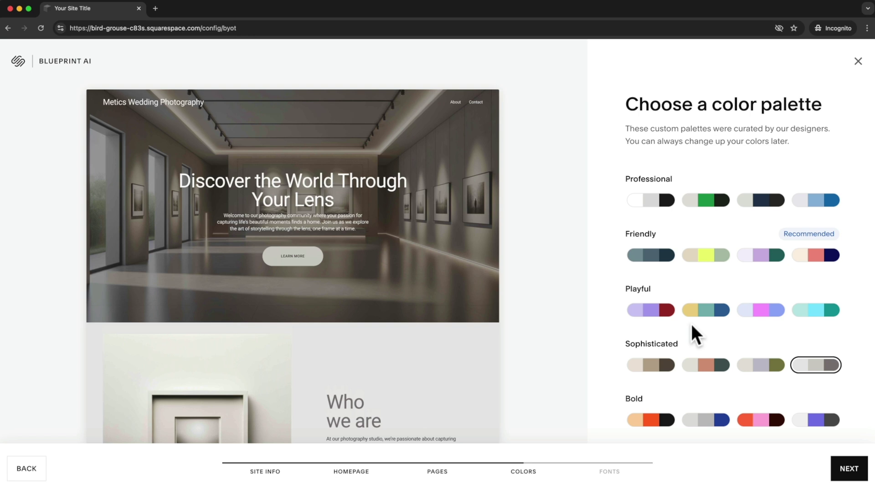
pyautogui.click(663, 374)
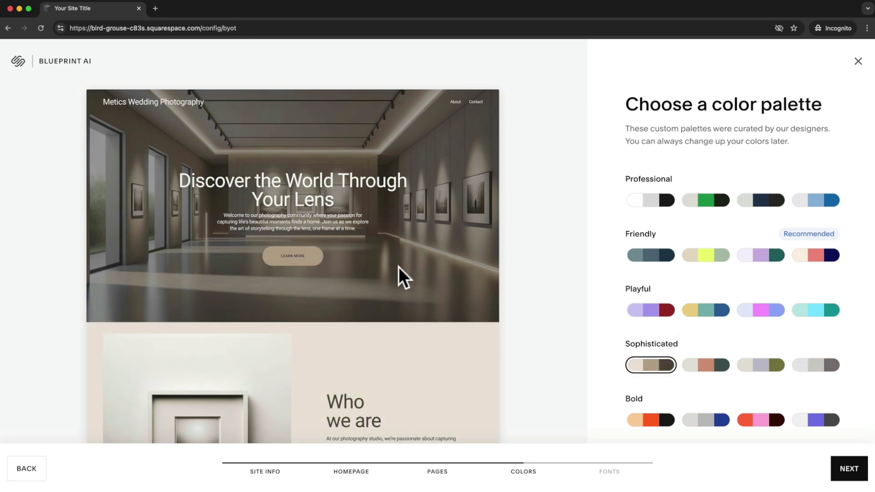
# Apply the light-to-dark gray Sophisticated color palette and continue to the font choices.
pyautogui.scroll(-1, 400, 270)
pyautogui.click(823, 371)
pyautogui.scroll(1, 332, 270)
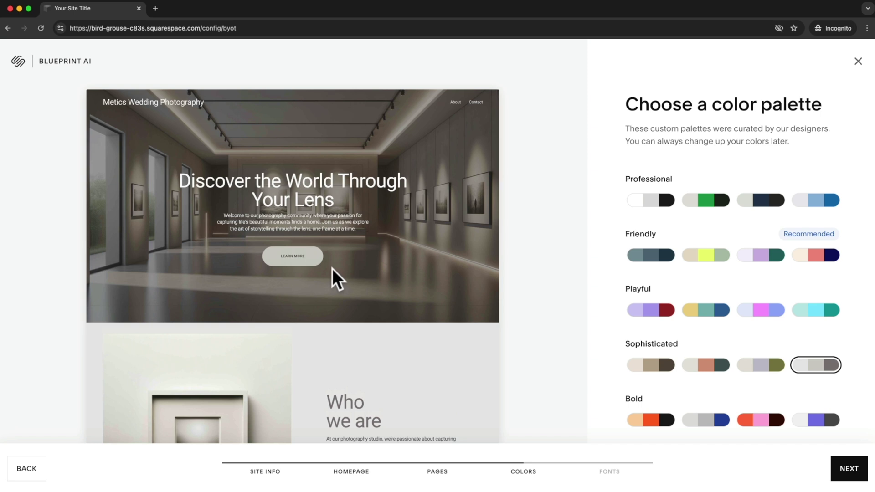
pyautogui.scroll(-1, 727, 337)
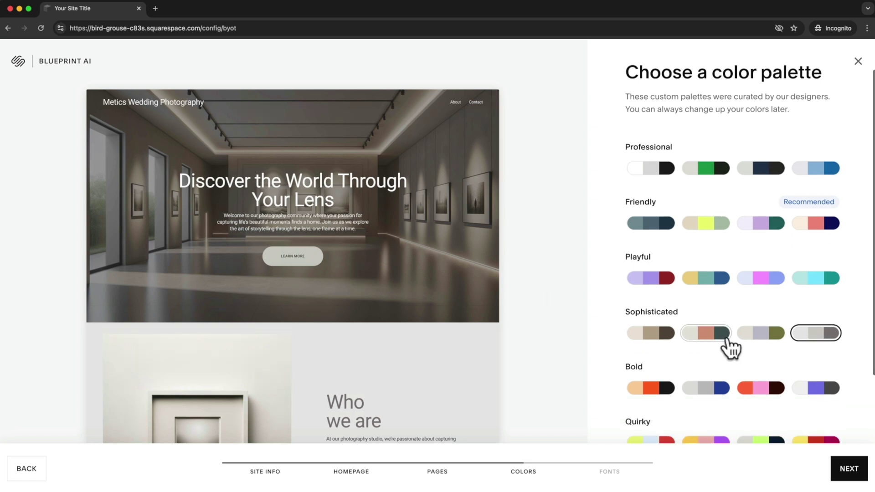
pyautogui.click(849, 468)
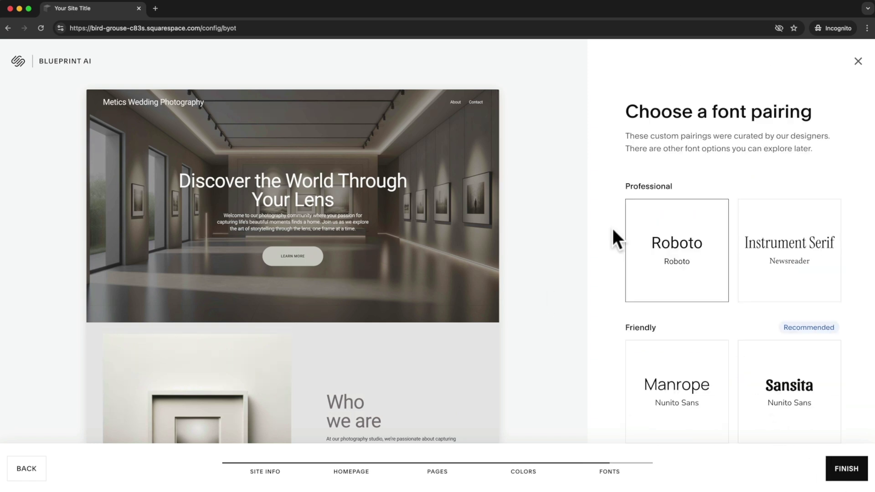
# Try the Instrument Serif with Newsreader and the Sansita with Nunito Sans font pairings on the homepage preview.
pyautogui.scroll(-2, 613, 230)
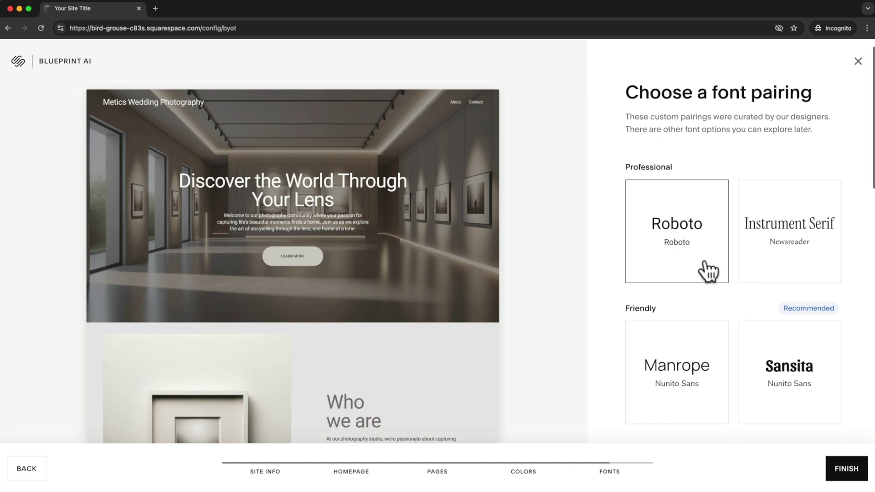
pyautogui.click(780, 248)
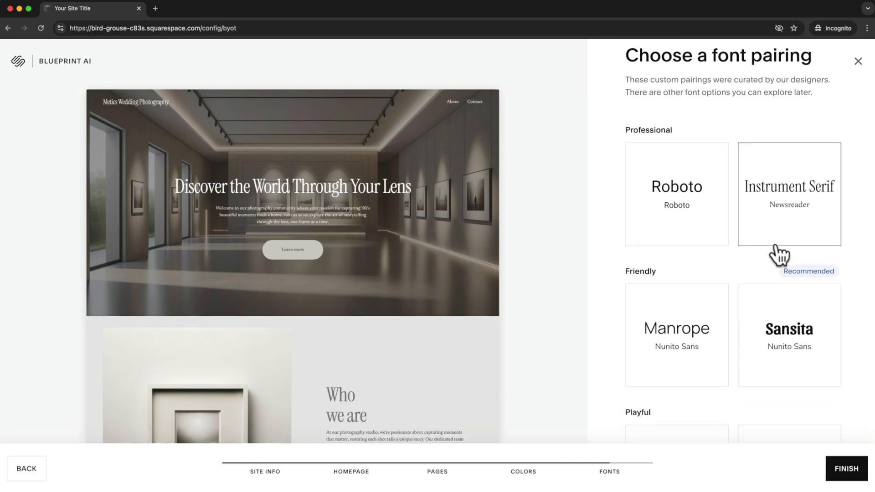
pyautogui.scroll(-1, 777, 274)
pyautogui.click(777, 307)
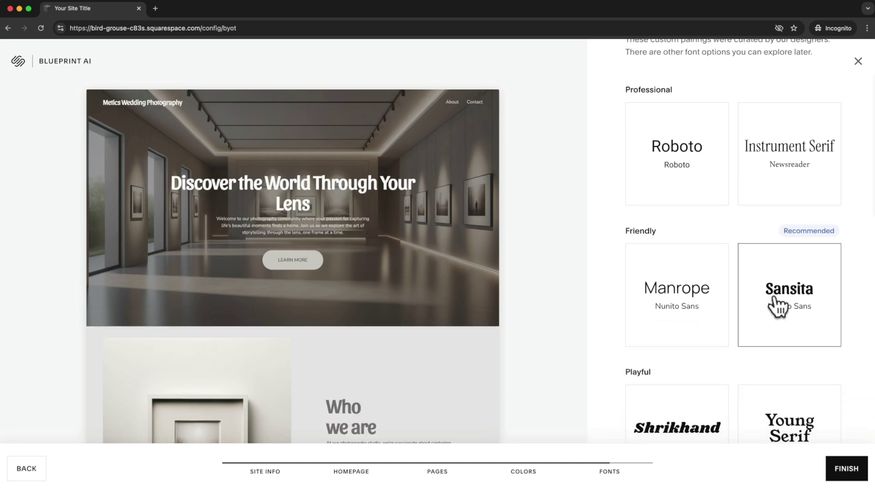
# Choose the Friendly font pairing of Manrope with Nunito Sans and finish generating the site.
pyautogui.scroll(-1, 779, 308)
pyautogui.click(709, 311)
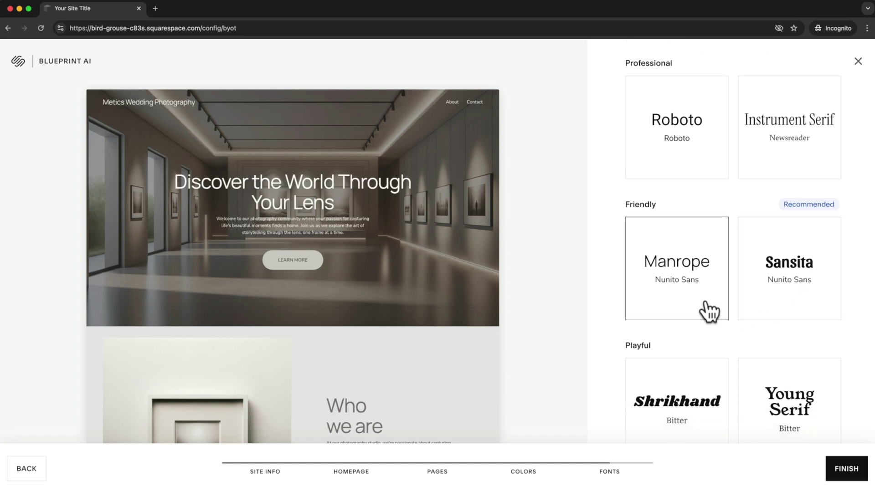
pyautogui.scroll(1, 724, 305)
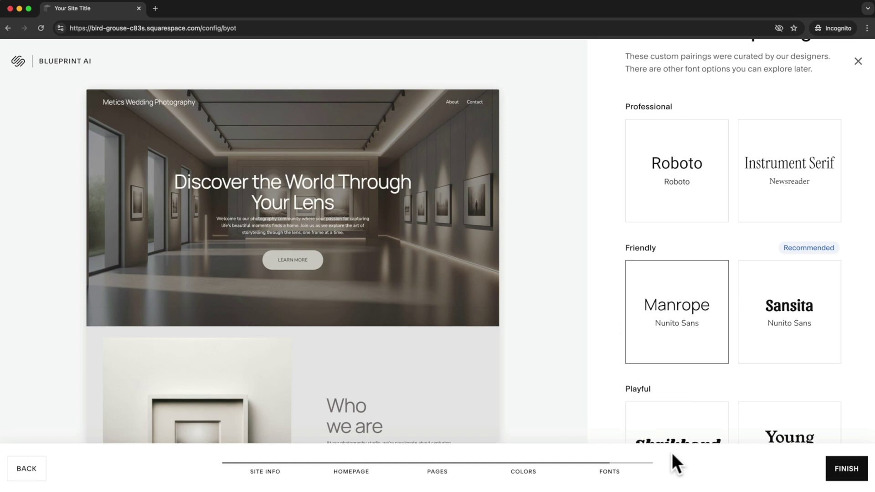
pyautogui.click(843, 472)
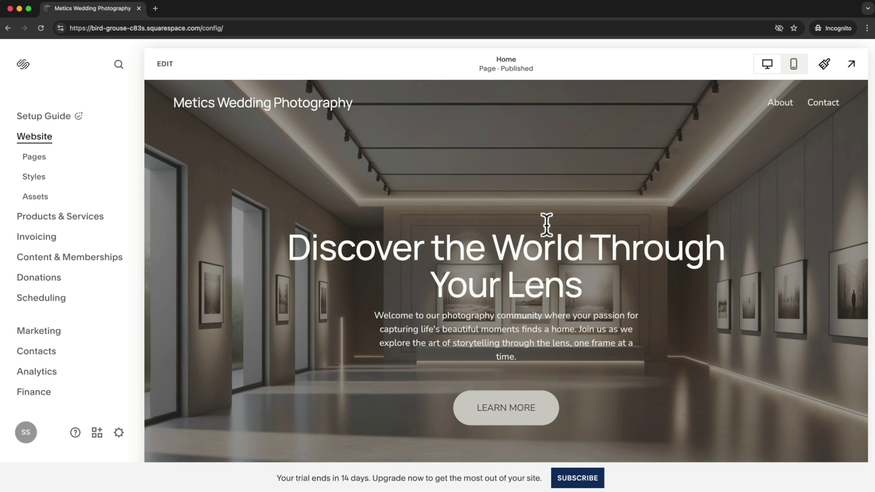
# Look through the generated site's About and Contact pages, and return to the home page.
pyautogui.click(788, 108)
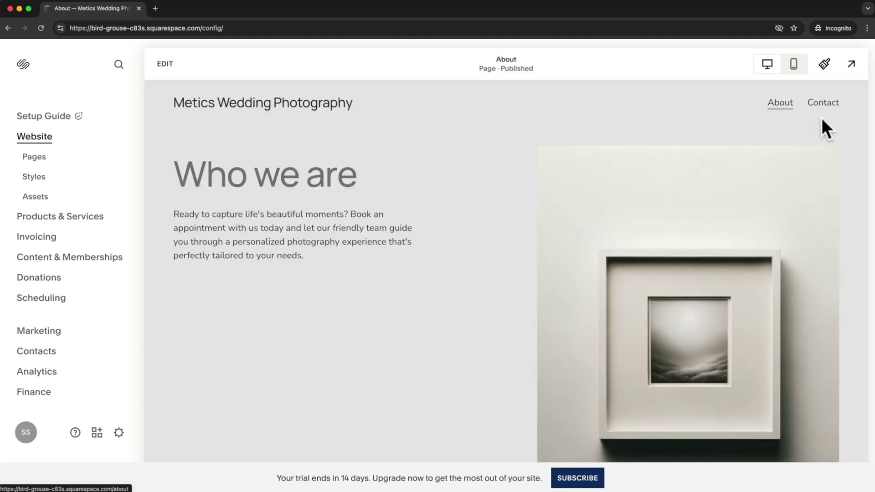
pyautogui.click(827, 104)
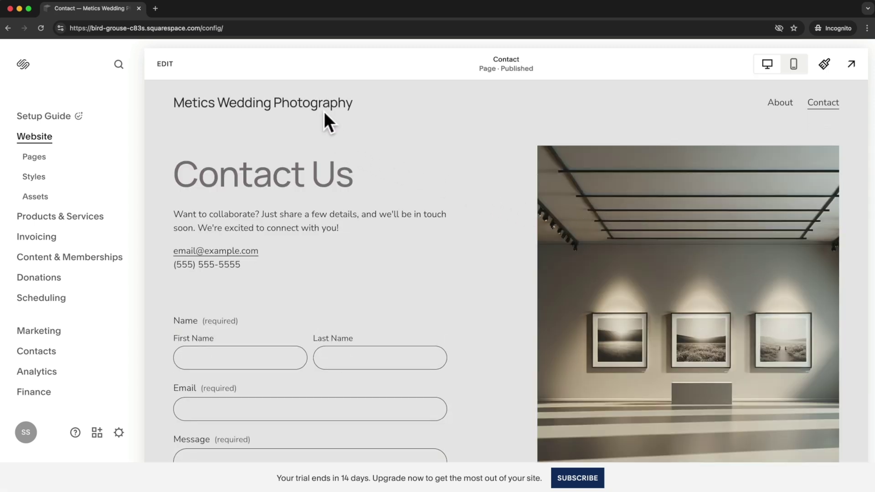
pyautogui.click(310, 104)
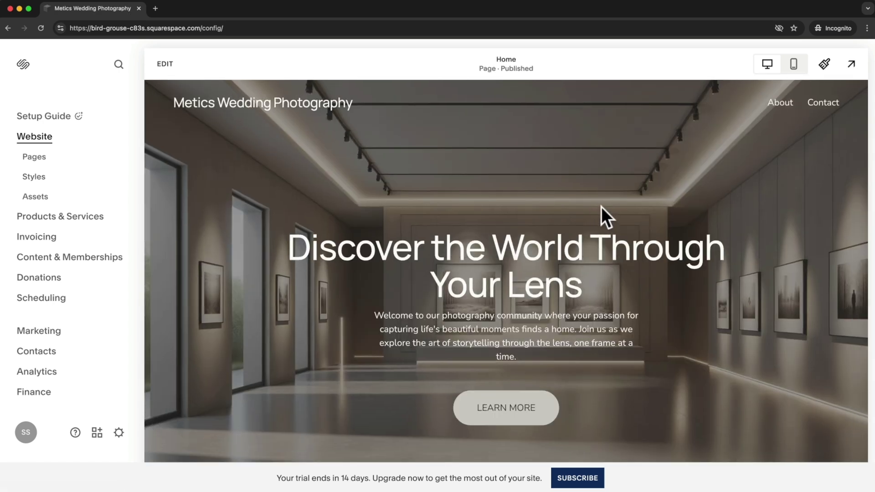
# Look through the home page in the mobile preview and return to the desktop preview.
pyautogui.click(793, 65)
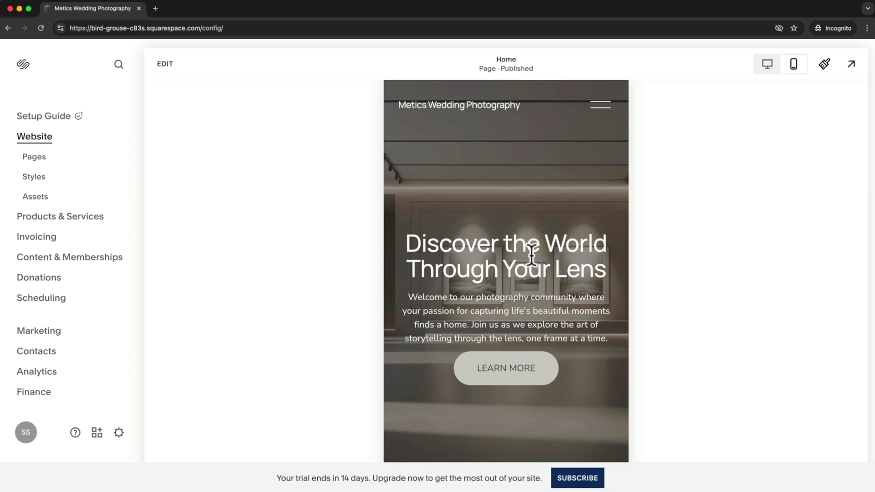
pyautogui.scroll(-8, 531, 253)
pyautogui.scroll(-3, 534, 254)
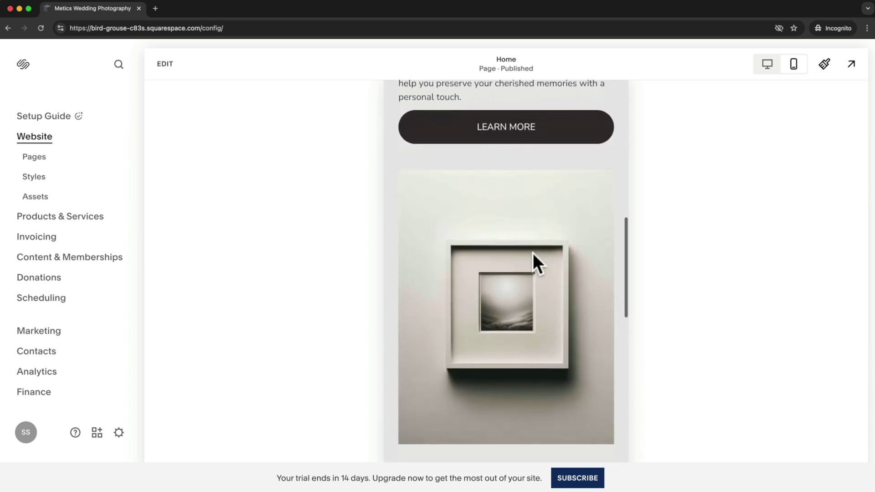
pyautogui.scroll(10, 535, 252)
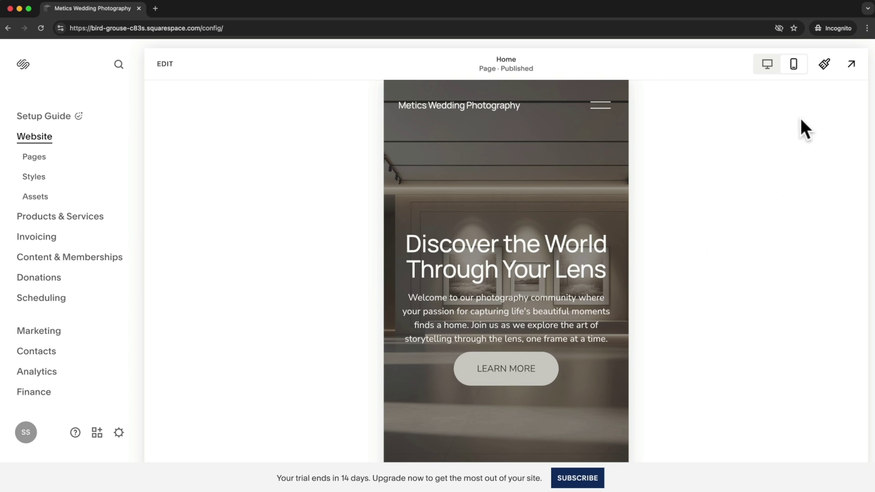
pyautogui.click(767, 67)
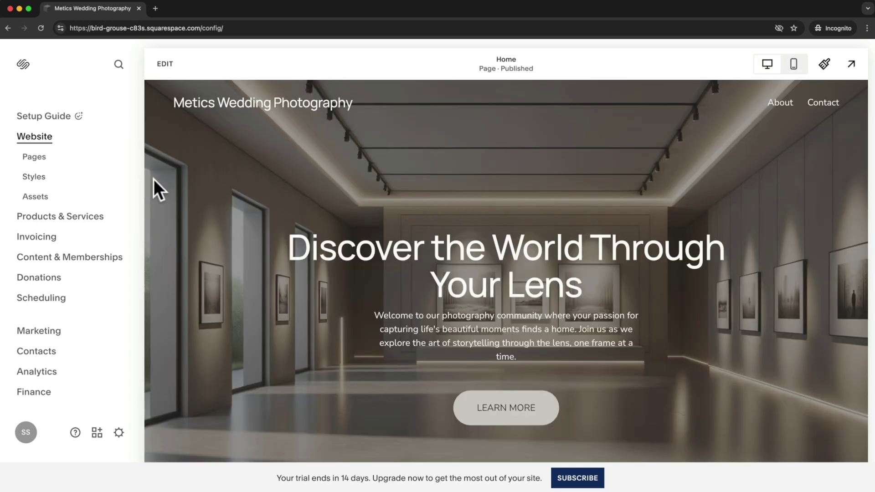
# Try the Home page as the first item in the main navigation and return it to the Not Linked pages.
pyautogui.click(35, 157)
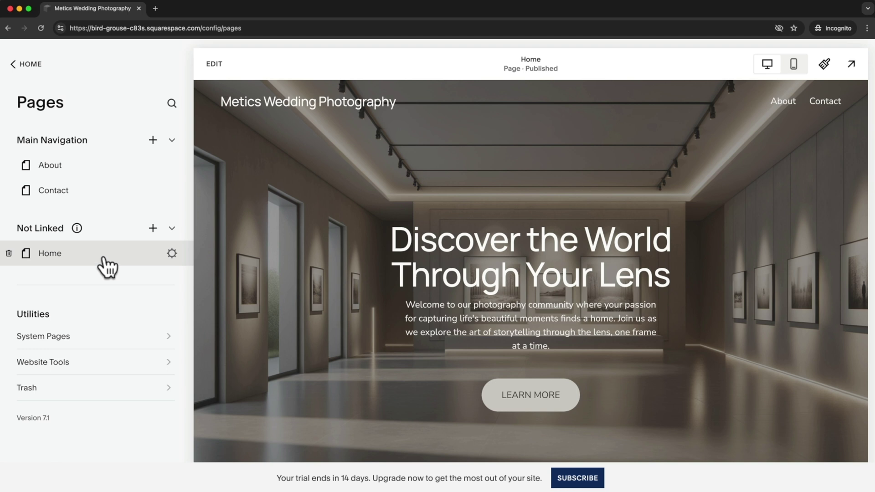
pyautogui.moveTo(75, 256); pyautogui.dragTo(76, 217)
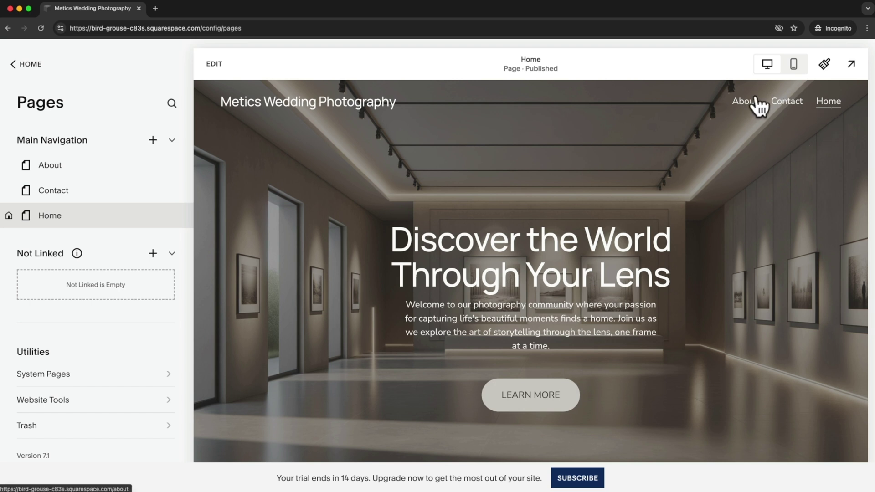
pyautogui.moveTo(65, 221); pyautogui.dragTo(70, 177)
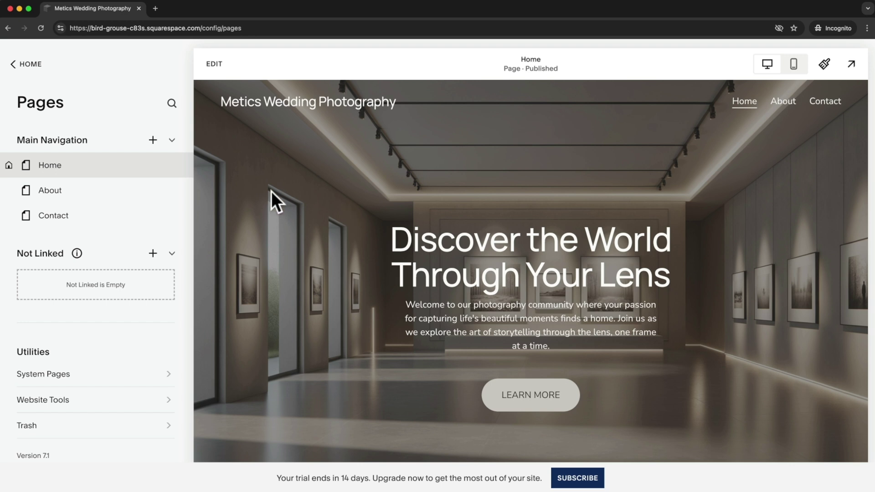
pyautogui.moveTo(102, 176); pyautogui.dragTo(100, 270)
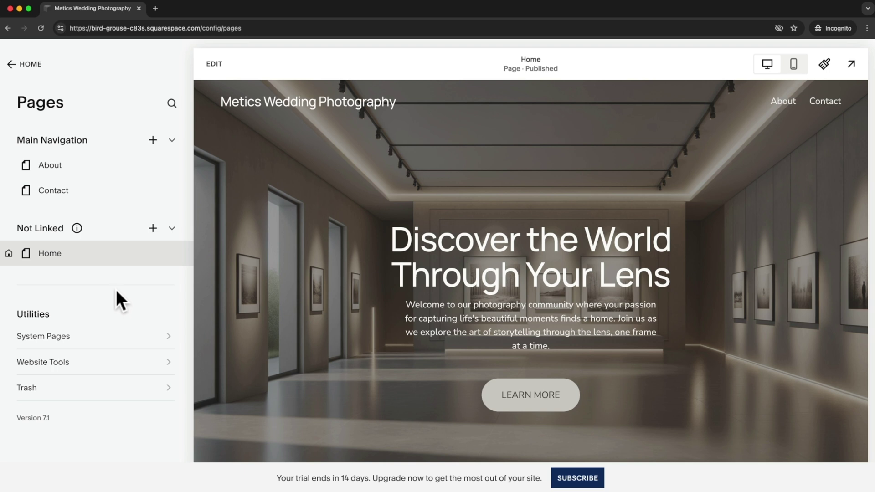
pyautogui.click(30, 65)
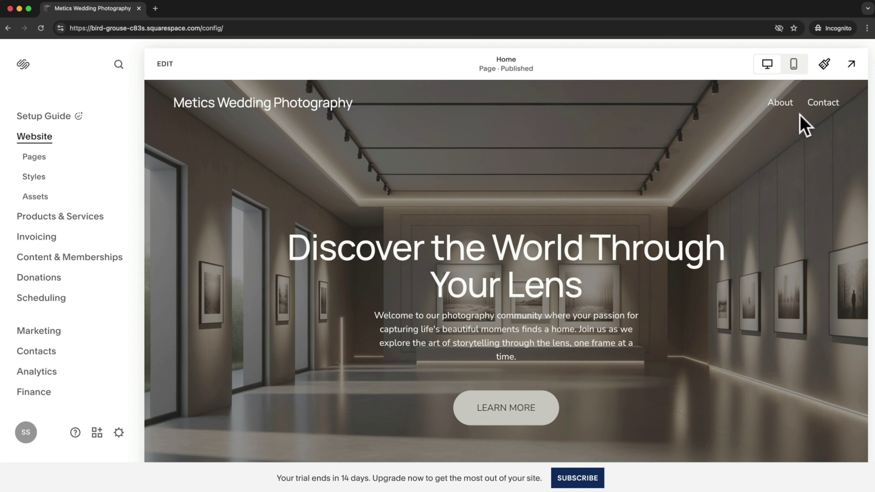
# View the site's About page and return to the home page through the site title.
pyautogui.click(780, 103)
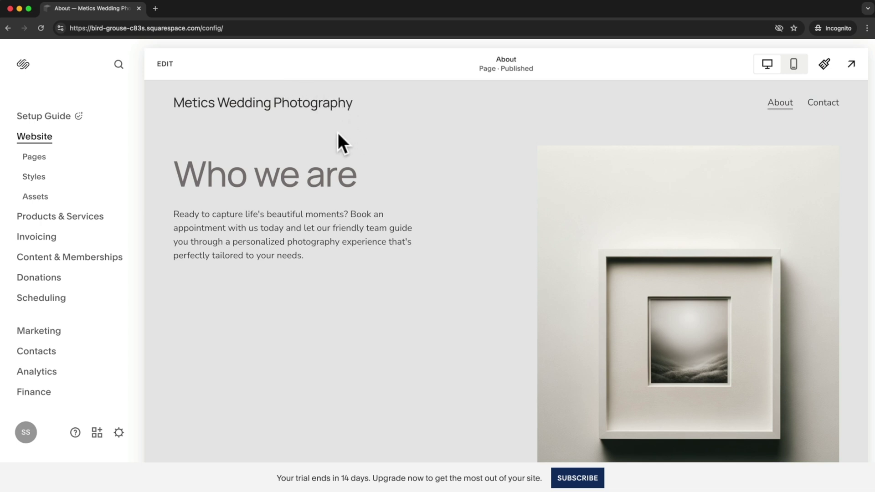
pyautogui.click(288, 106)
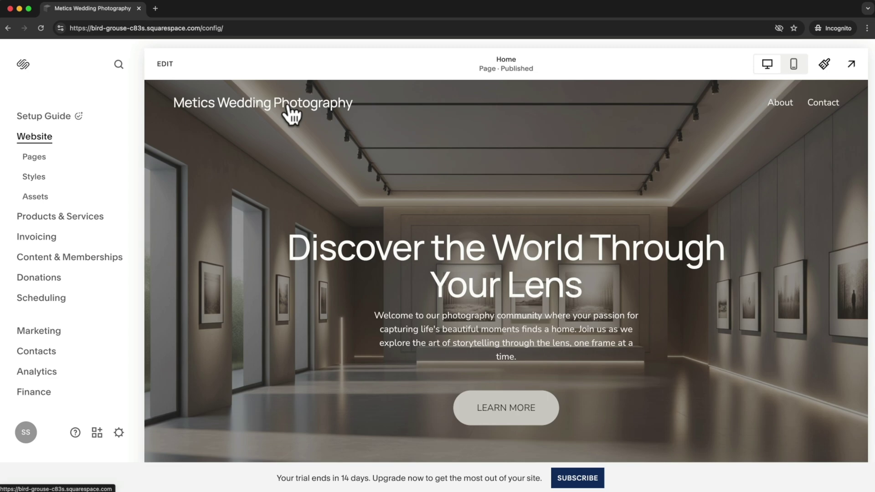
# Start editing the home page and replace the hero headline with "This is my new website".
pyautogui.click(165, 64)
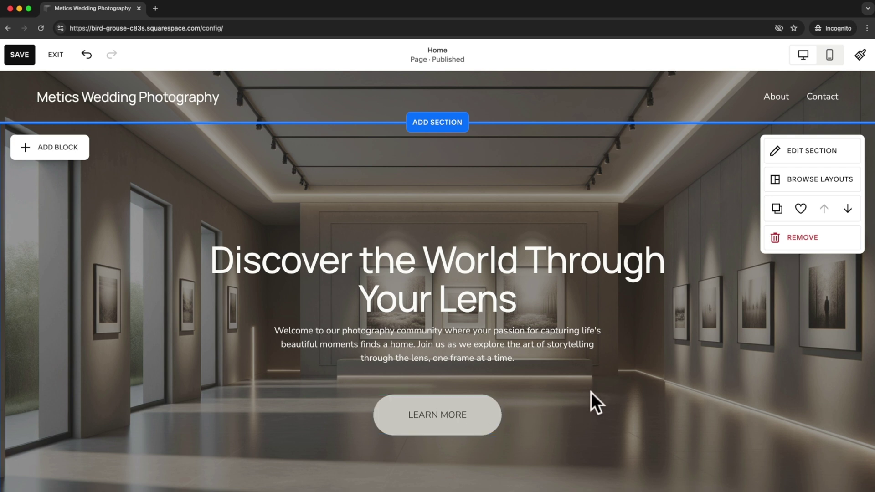
pyautogui.scroll(-1, 591, 392)
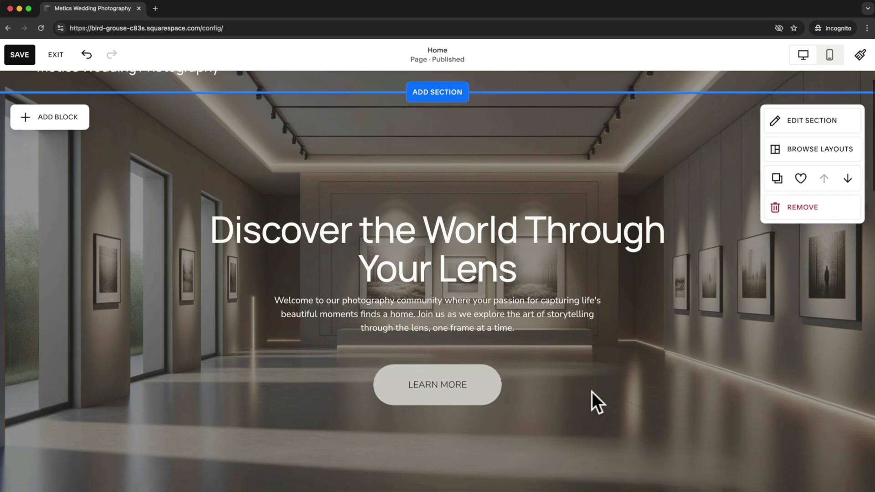
pyautogui.click(467, 232)
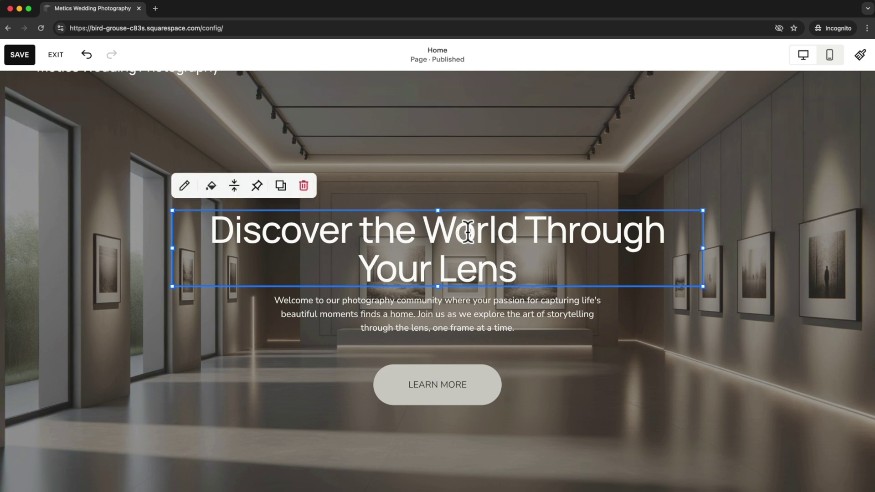
pyautogui.click(184, 186)
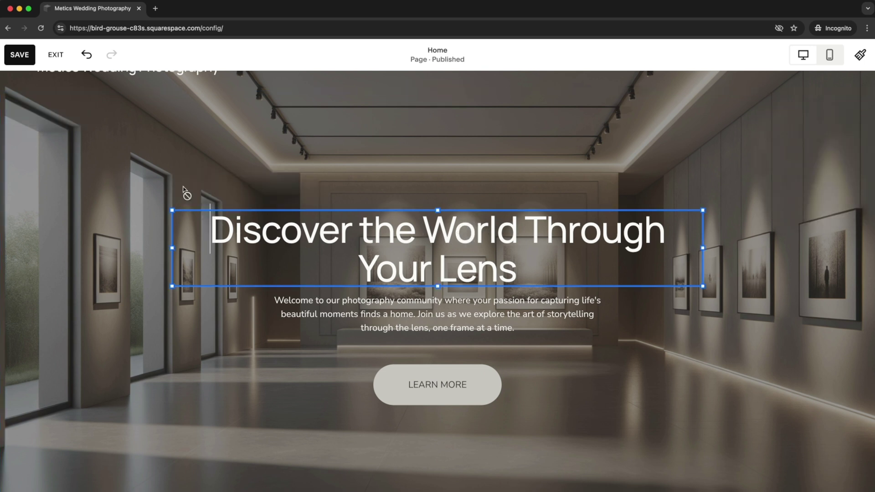
pyautogui.moveTo(212, 218); pyautogui.dragTo(527, 266)
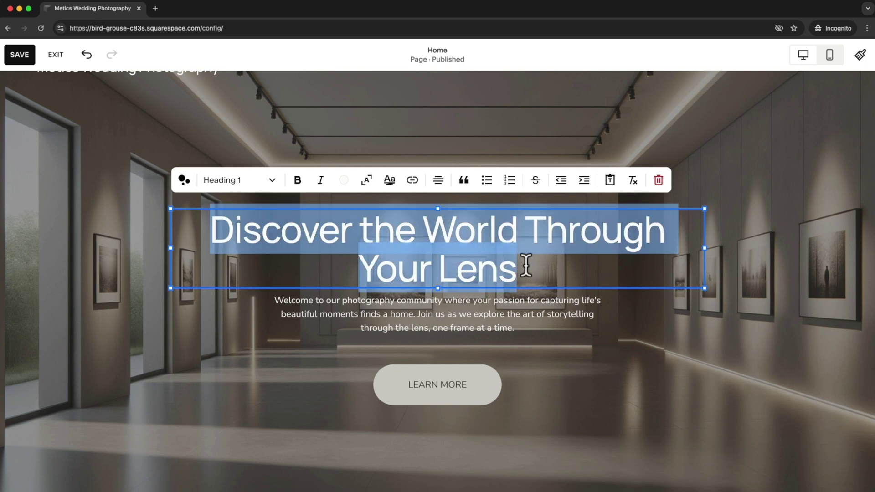
pyautogui.write('This is my new website')
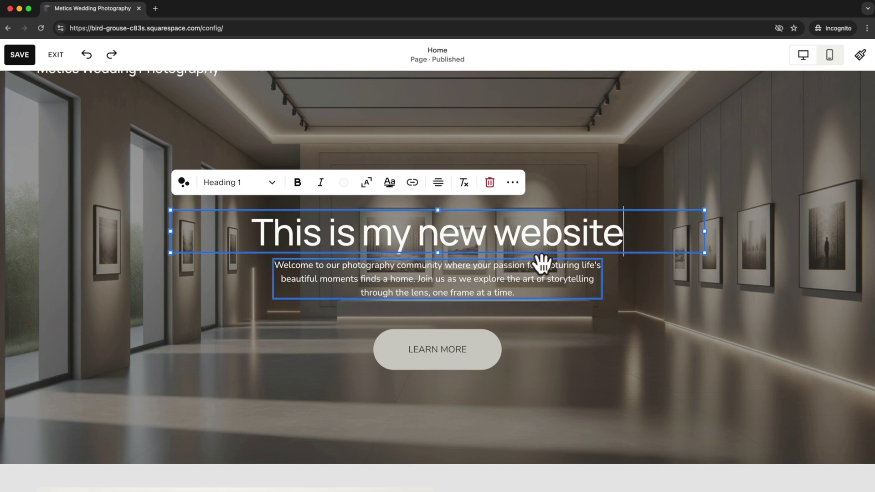
# Generate AI text in the hero headline with the prompt "headline for a wedding photographer website".
pyautogui.click(183, 184)
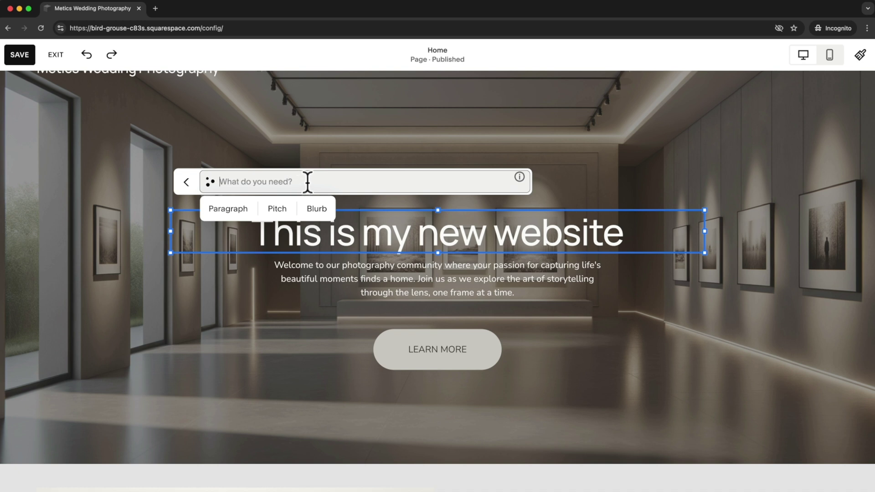
pyautogui.write('headline for a wedding photographer website')
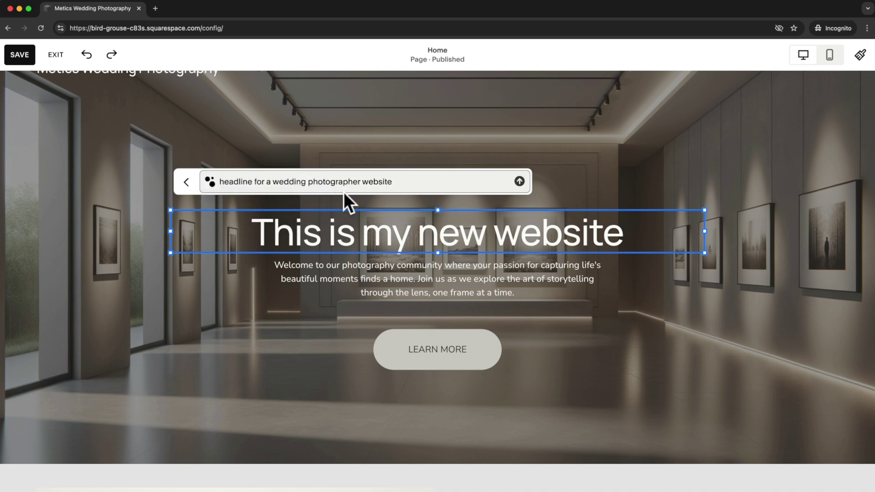
pyautogui.press('Return')
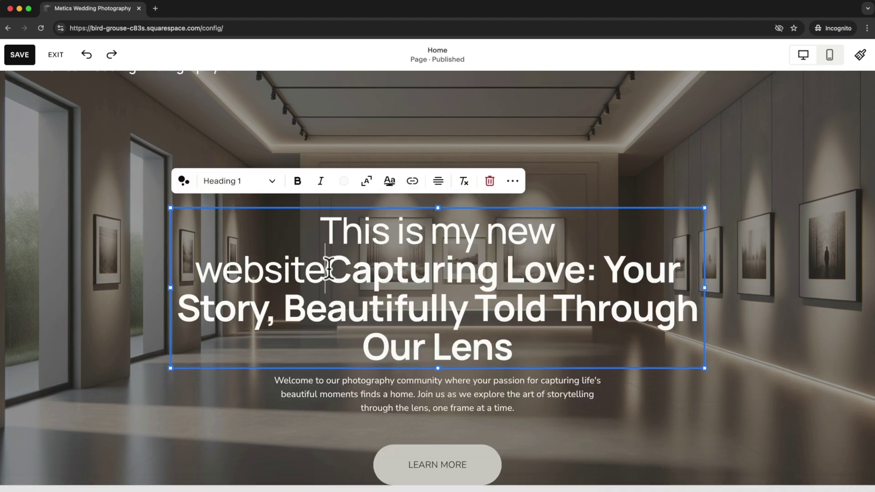
# Delete "This is my new website" from the headline and widen its text block on both sides so the generated headline fits two lines.
pyautogui.moveTo(328, 269); pyautogui.dragTo(521, 346)
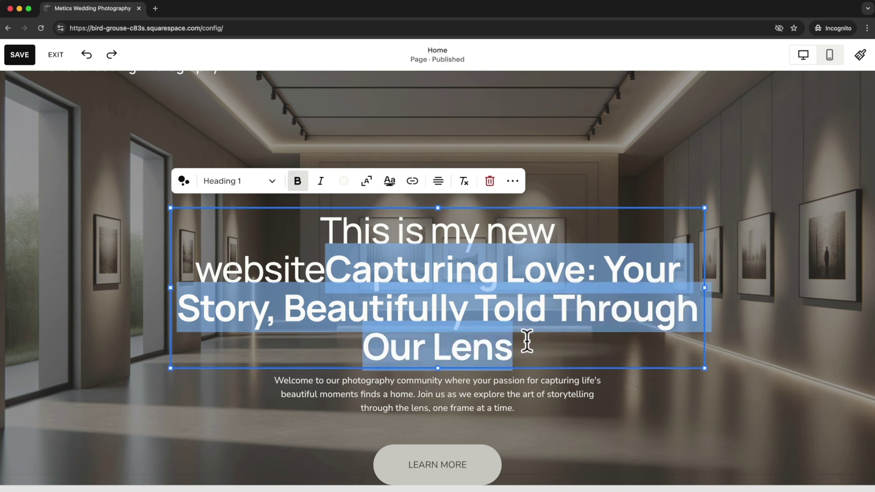
pyautogui.click(527, 341)
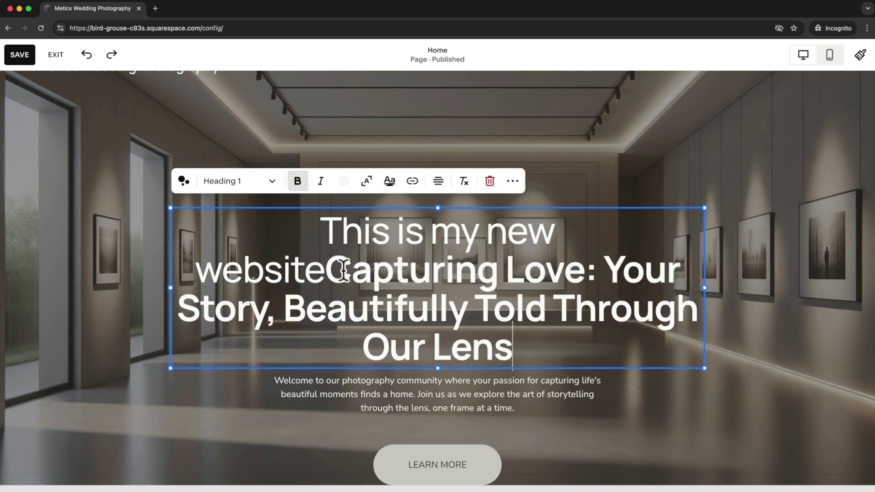
pyautogui.moveTo(325, 272); pyautogui.dragTo(320, 228)
pyautogui.press('BackSpace')
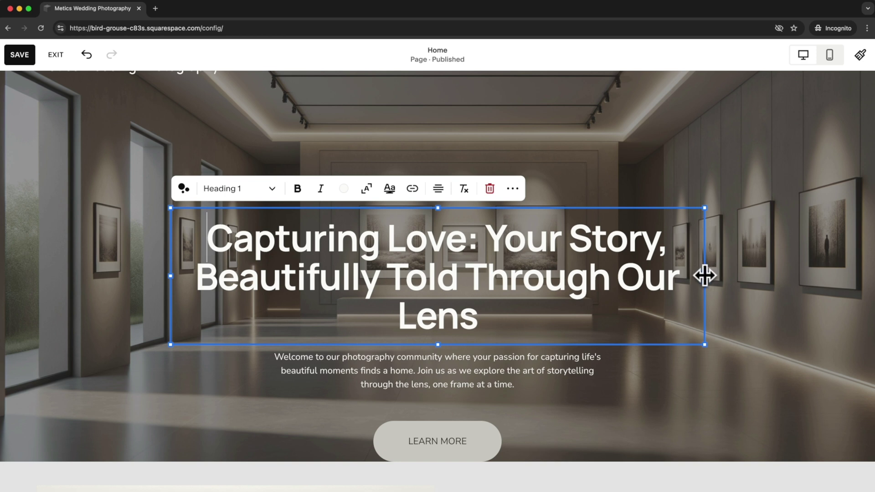
pyautogui.moveTo(706, 275); pyautogui.dragTo(738, 275)
pyautogui.moveTo(170, 275); pyautogui.dragTo(145, 275)
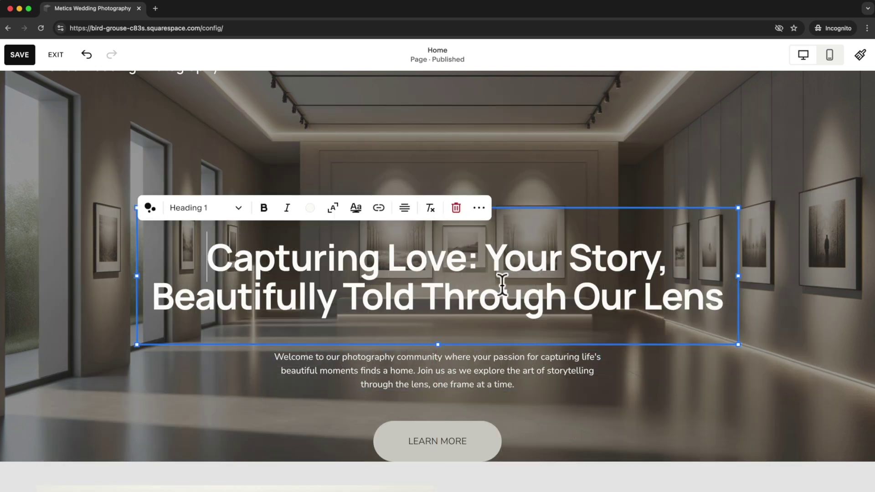
# Try the hero headline without bold and in italic, restoring its bold, upright style.
pyautogui.click(724, 314)
pyautogui.moveTo(724, 314); pyautogui.dragTo(207, 273)
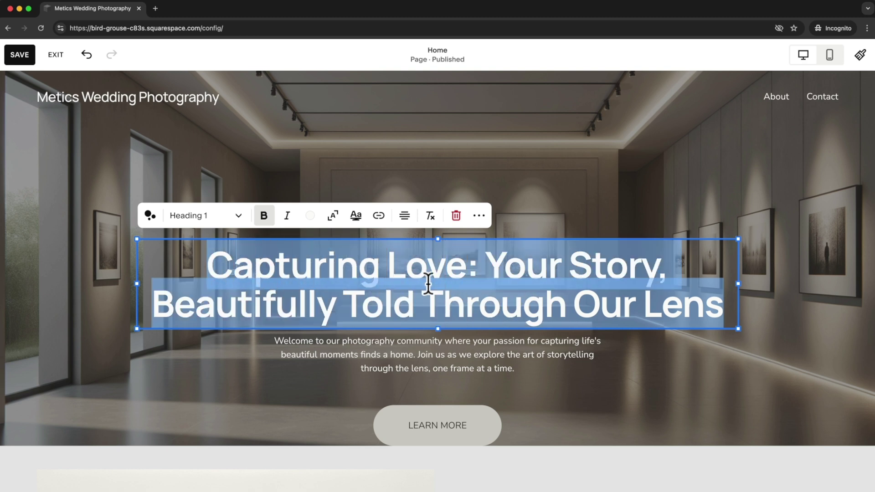
pyautogui.click(478, 217)
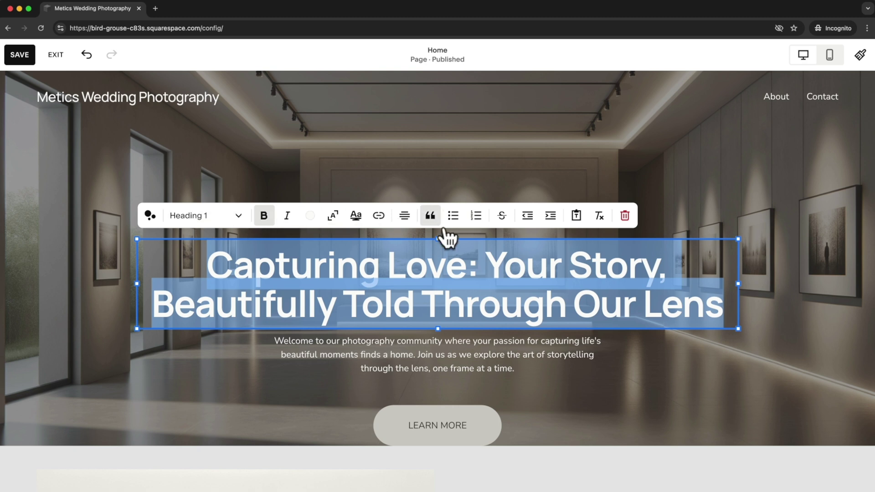
pyautogui.click(264, 215)
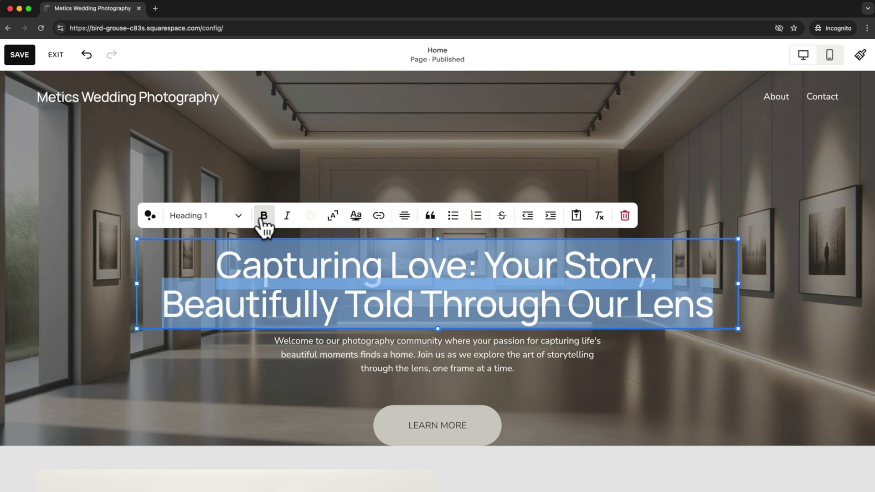
pyautogui.click(263, 216)
pyautogui.click(287, 216)
pyautogui.click(292, 215)
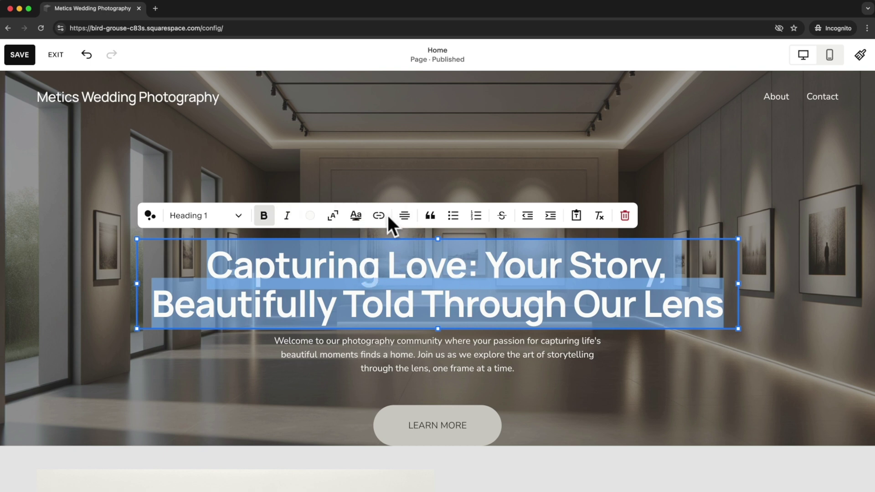
# Try left and right alignment on the hero headline, restore center alignment and undo the last formatting change.
pyautogui.click(406, 217)
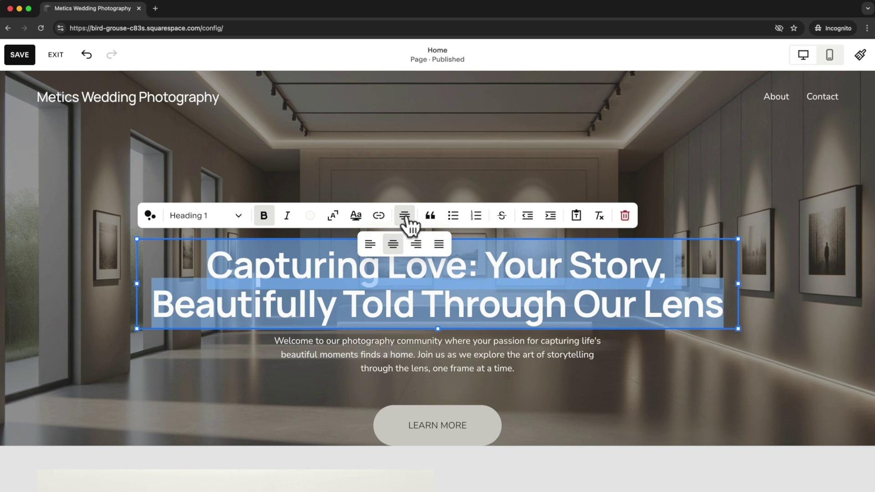
pyautogui.click(370, 246)
pyautogui.click(416, 246)
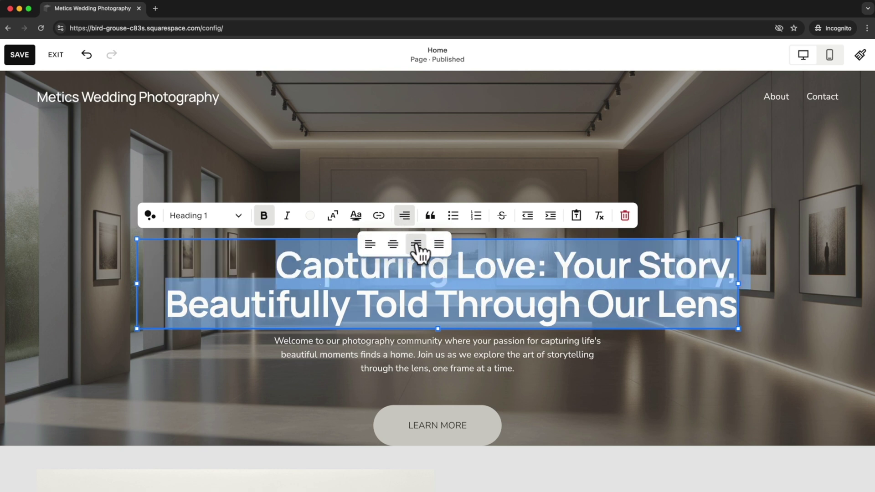
pyautogui.click(392, 245)
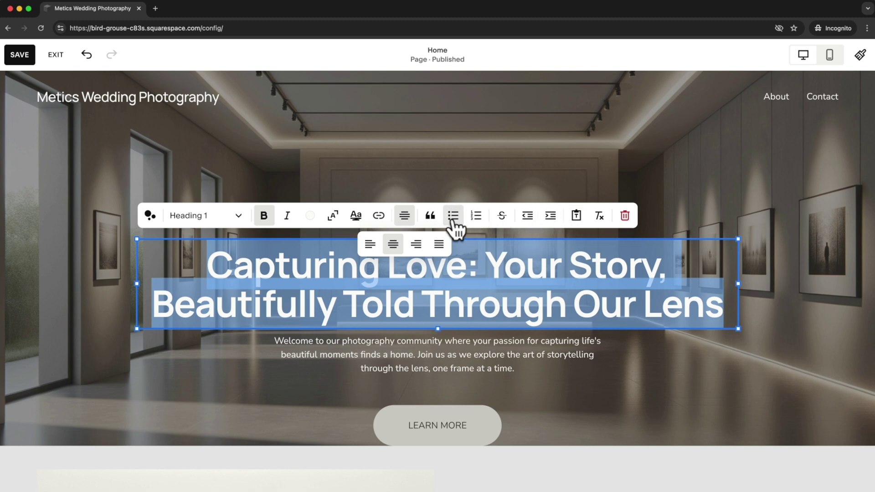
pyautogui.hotkey('ctrl', 'z')
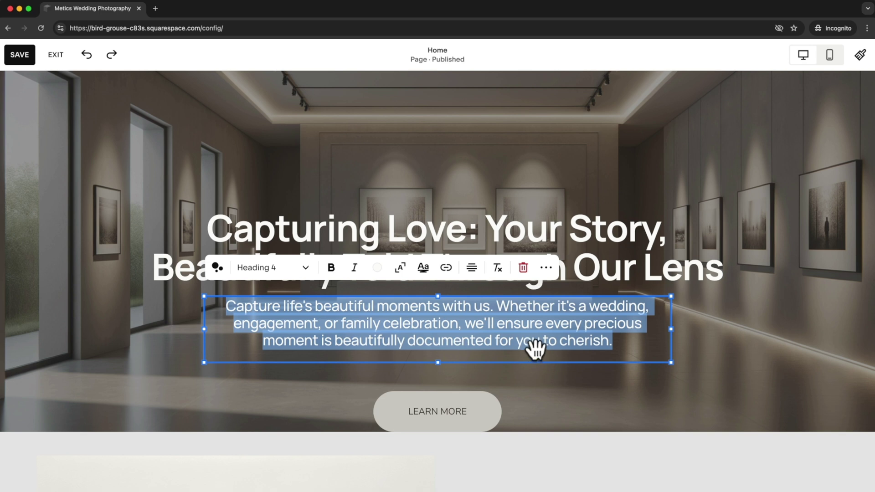
# Change the hero button's text from "Learn more" to "Contact".
pyautogui.click(479, 407)
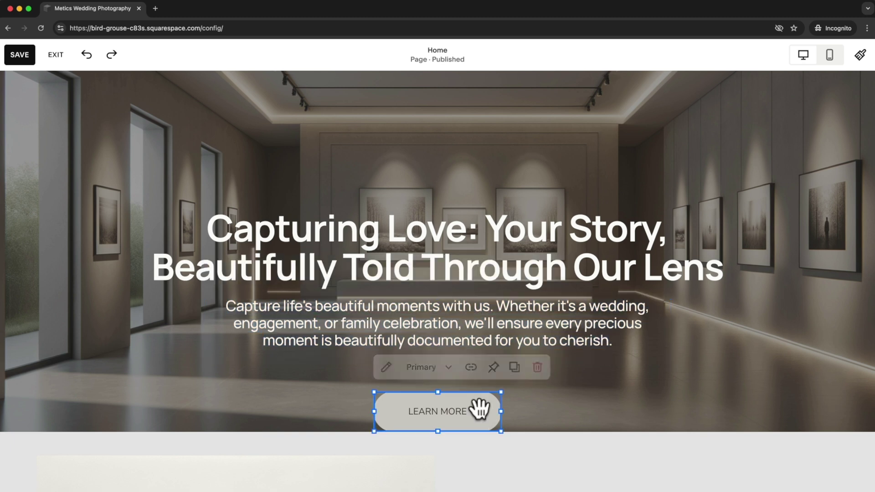
pyautogui.click(386, 368)
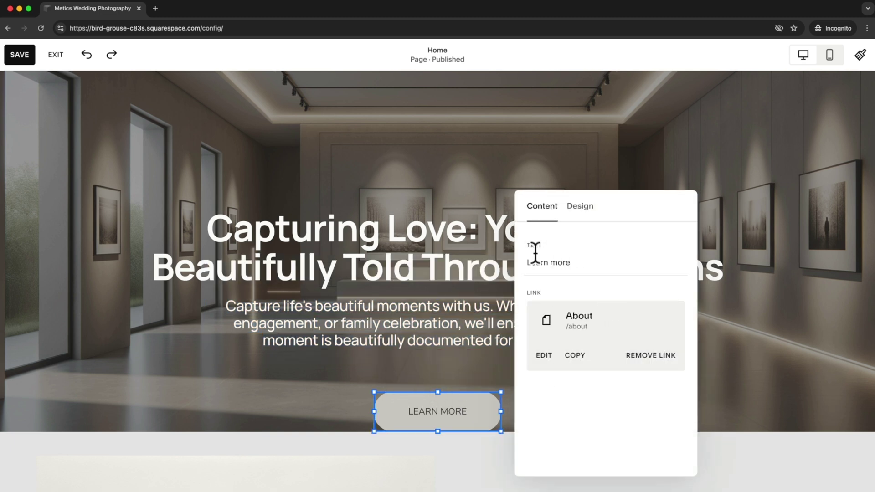
pyautogui.moveTo(527, 262); pyautogui.dragTo(579, 264)
pyautogui.write('Contact')
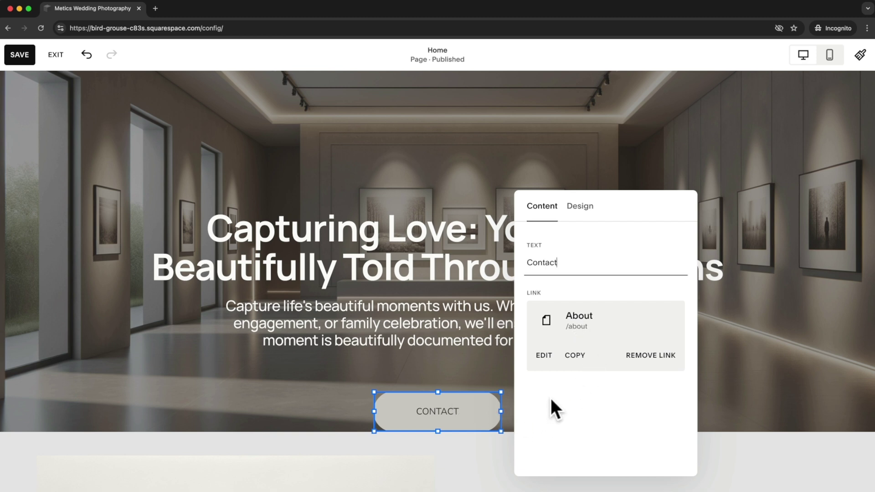
# Replace the hero button's About link with a link to the Contact page.
pyautogui.click(544, 357)
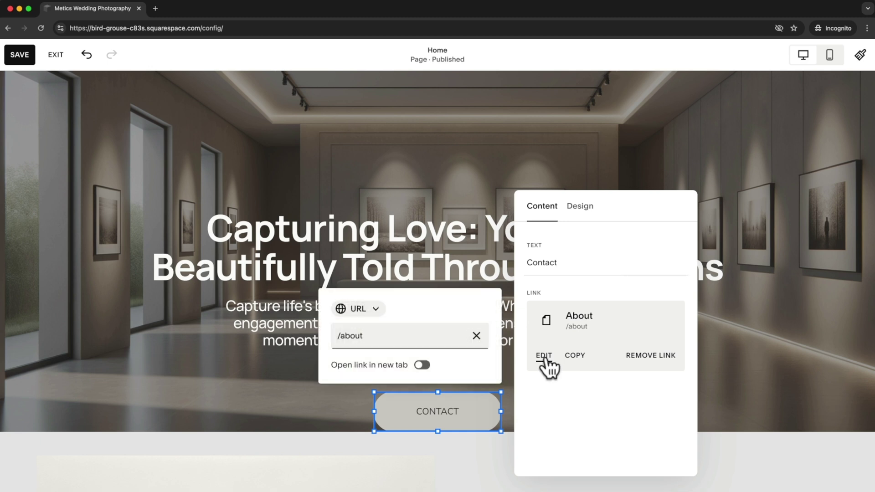
pyautogui.click(477, 336)
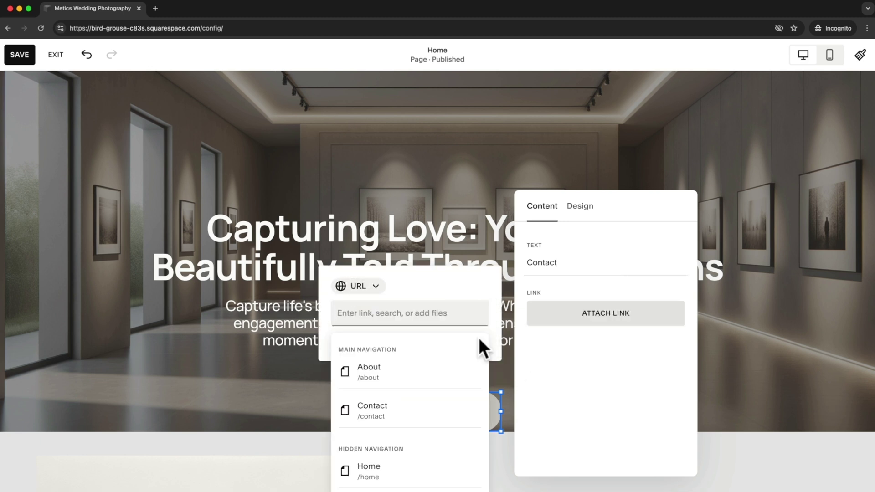
pyautogui.click(391, 412)
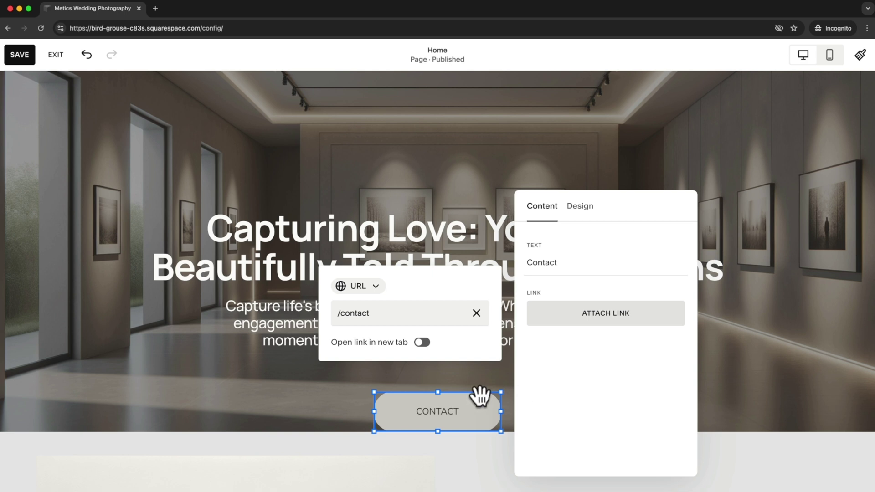
# Try stretching the hero button's frame in its Fill design, restoring its original width.
pyautogui.click(585, 212)
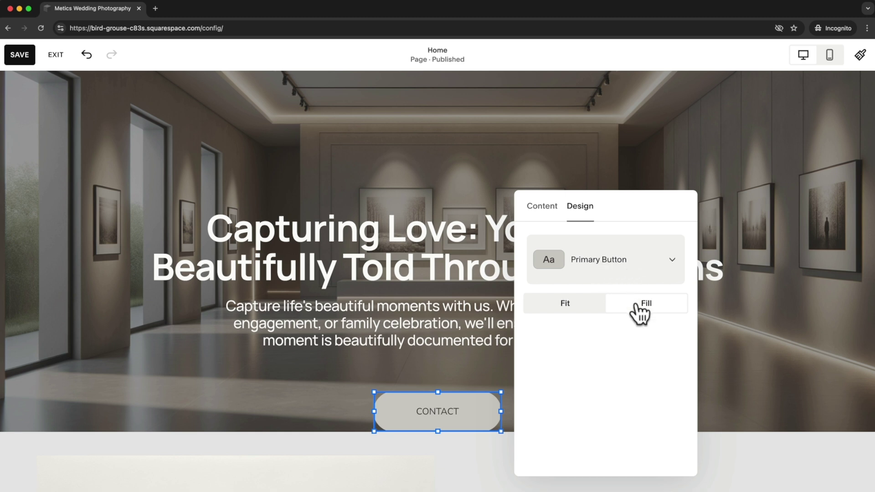
pyautogui.moveTo(373, 412); pyautogui.dragTo(328, 412)
pyautogui.moveTo(502, 412)
pyautogui.mouseDown()
pyautogui.moveTo(536, 411)
pyautogui.moveTo(501, 412)
pyautogui.mouseUp()
pyautogui.moveTo(347, 411); pyautogui.dragTo(374, 412)
# Try the Fit design with a wider hero button frame, restore the width and Fill, and extend the button's top edge upward.
pyautogui.click(569, 312)
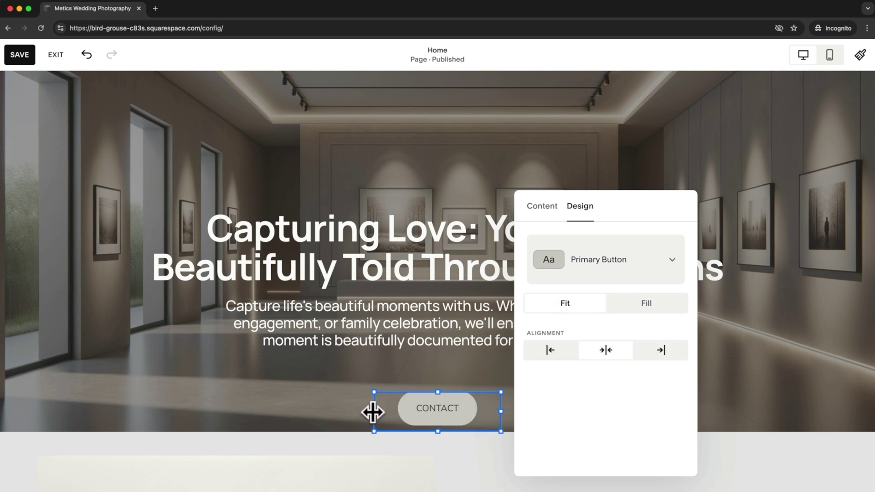
pyautogui.moveTo(371, 412); pyautogui.dragTo(303, 412)
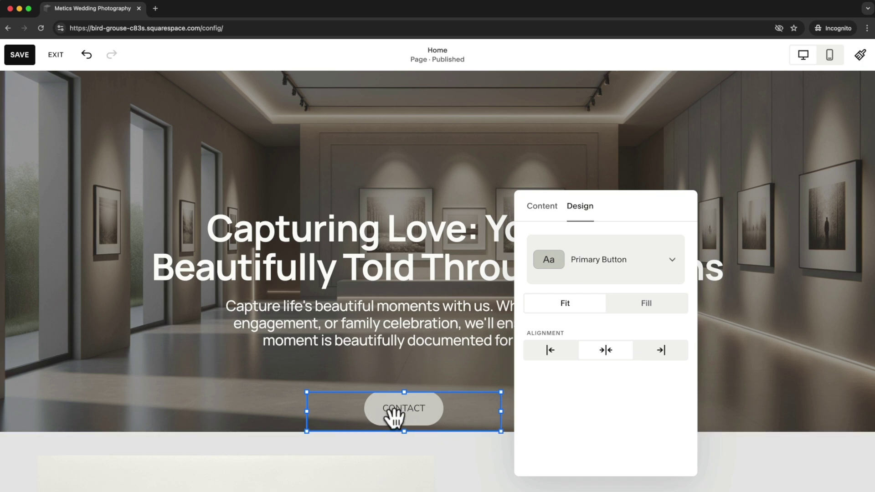
pyautogui.moveTo(307, 412); pyautogui.dragTo(373, 414)
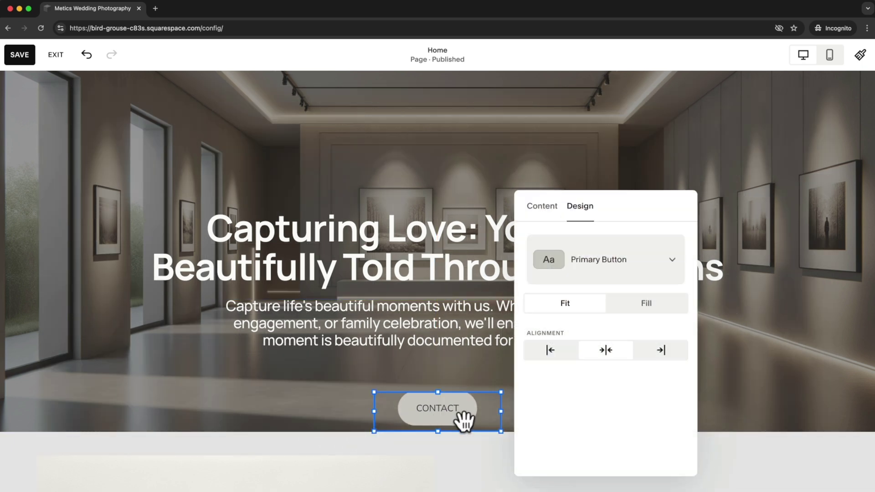
pyautogui.click(648, 304)
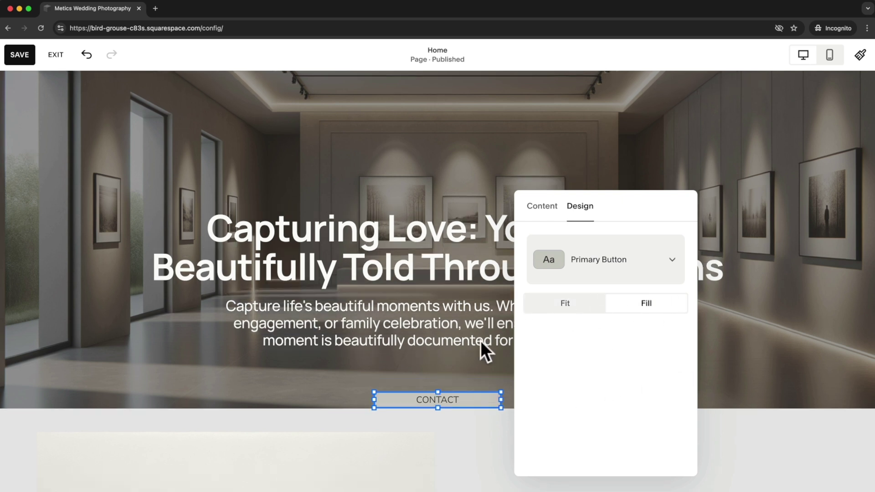
pyautogui.moveTo(435, 391); pyautogui.dragTo(441, 367)
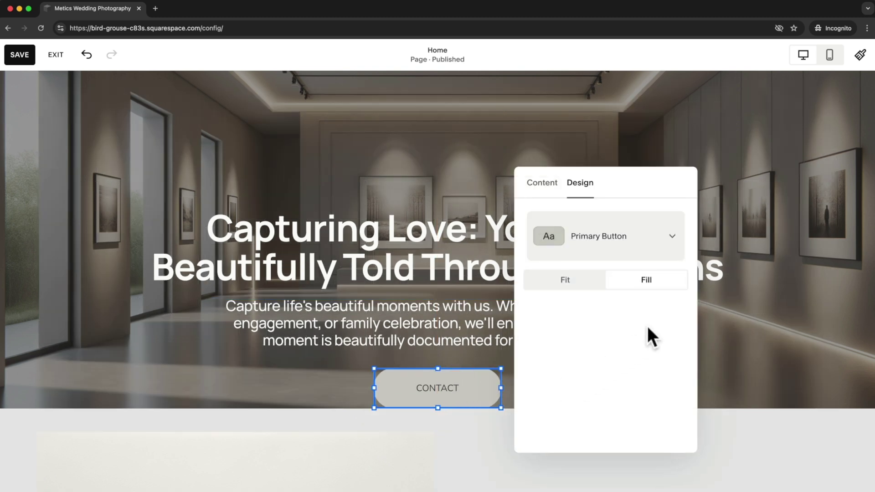
# Try the Secondary Button and Tertiary Button styles on the hero button, restoring Primary Button.
pyautogui.click(622, 247)
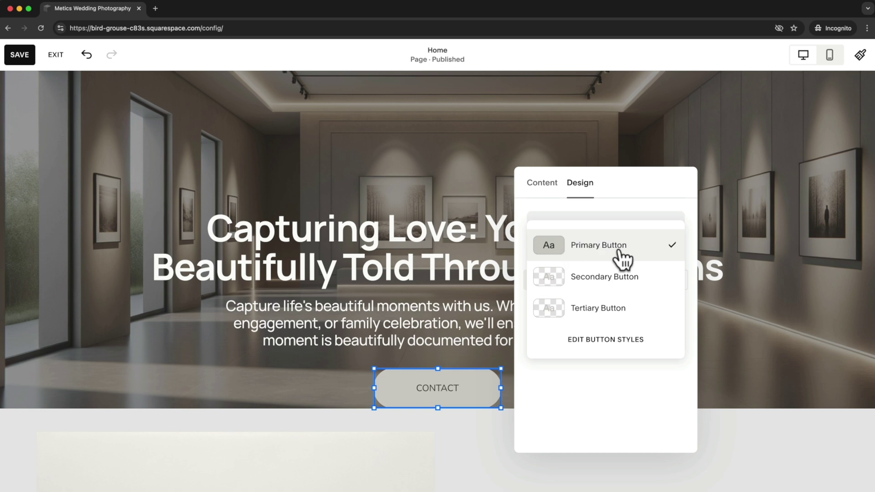
pyautogui.click(604, 279)
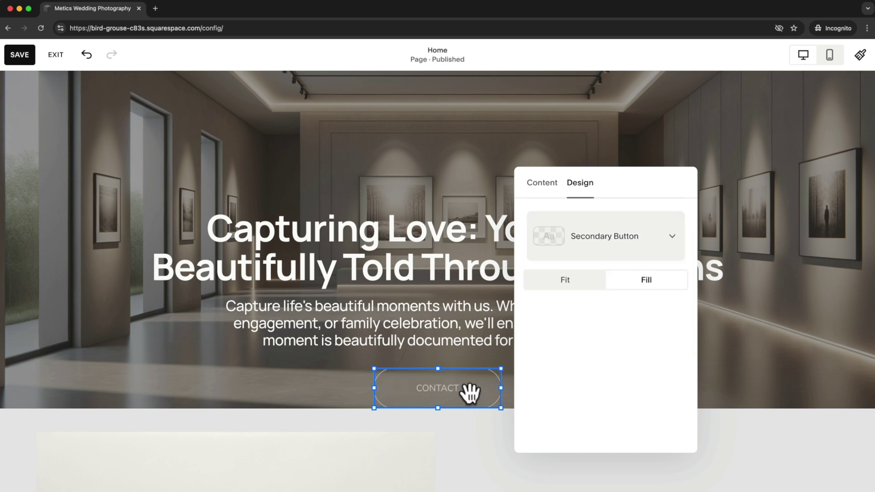
pyautogui.click(591, 256)
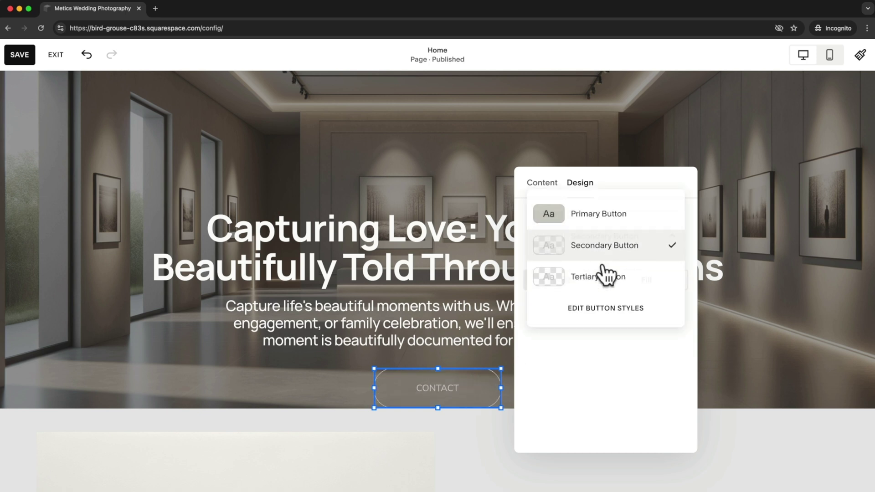
pyautogui.click(602, 278)
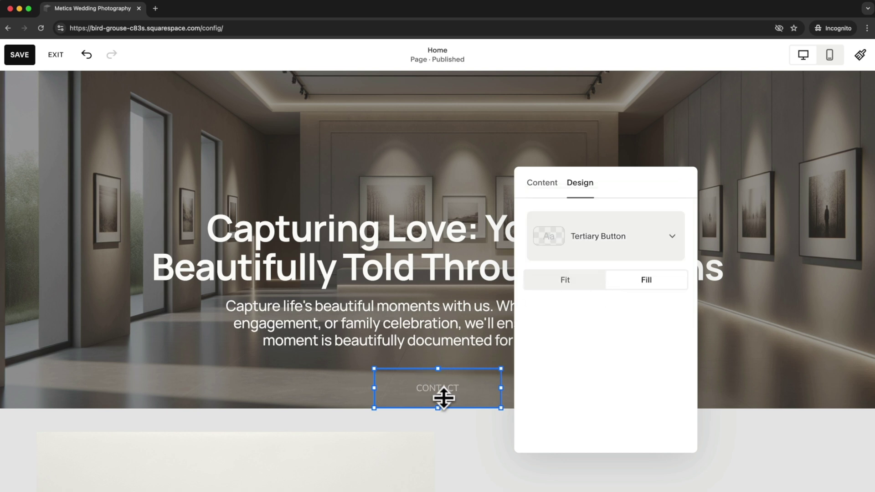
pyautogui.click(629, 246)
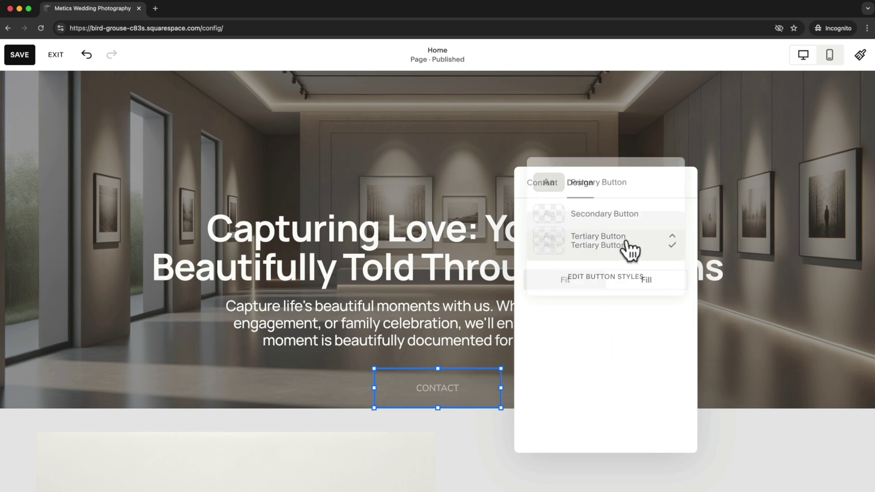
pyautogui.click(629, 195)
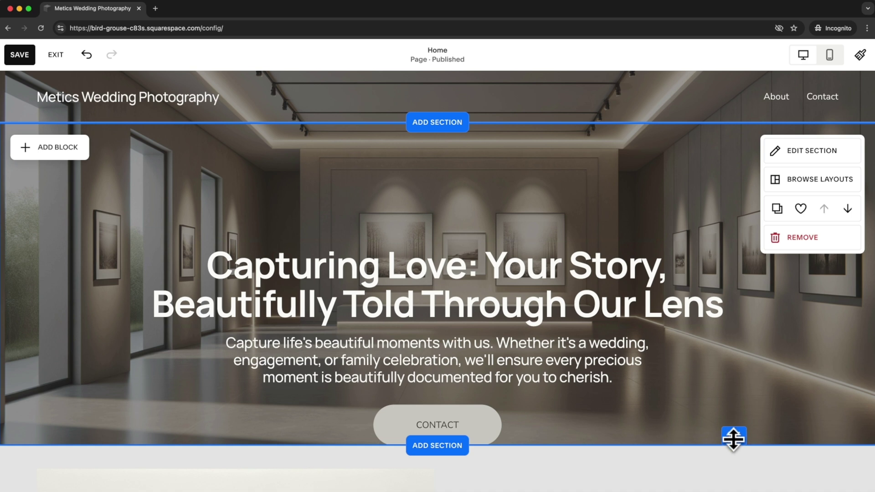
# Extend the hero section's height downward and move the headline and paragraph blocks up, leaving more space above the button.
pyautogui.moveTo(733, 437); pyautogui.dragTo(734, 478)
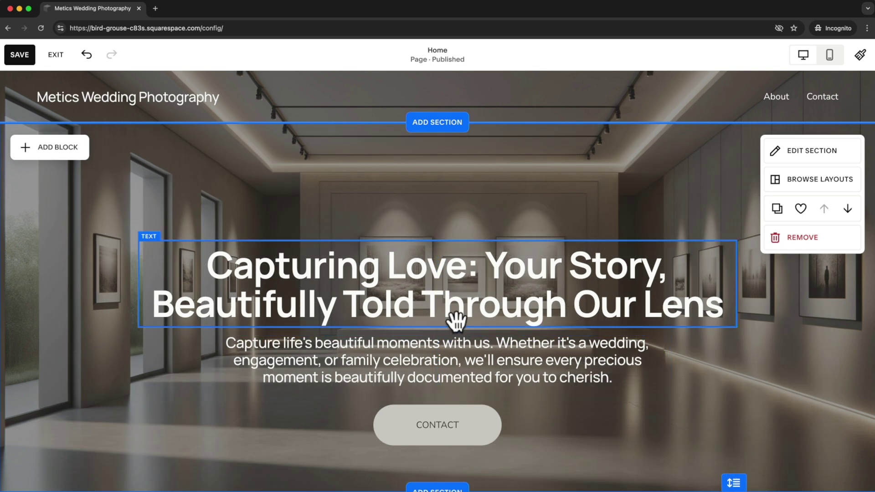
pyautogui.moveTo(458, 306); pyautogui.dragTo(467, 288)
pyautogui.moveTo(451, 347); pyautogui.dragTo(458, 329)
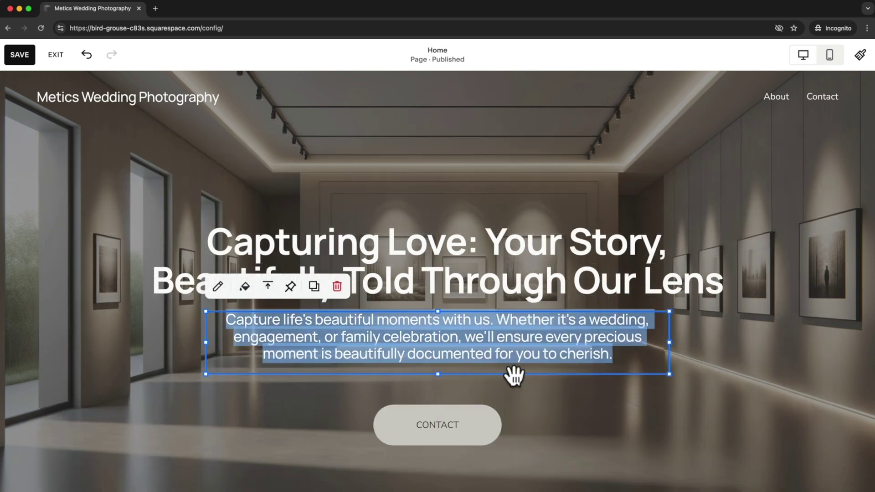
pyautogui.scroll(-2, 453, 406)
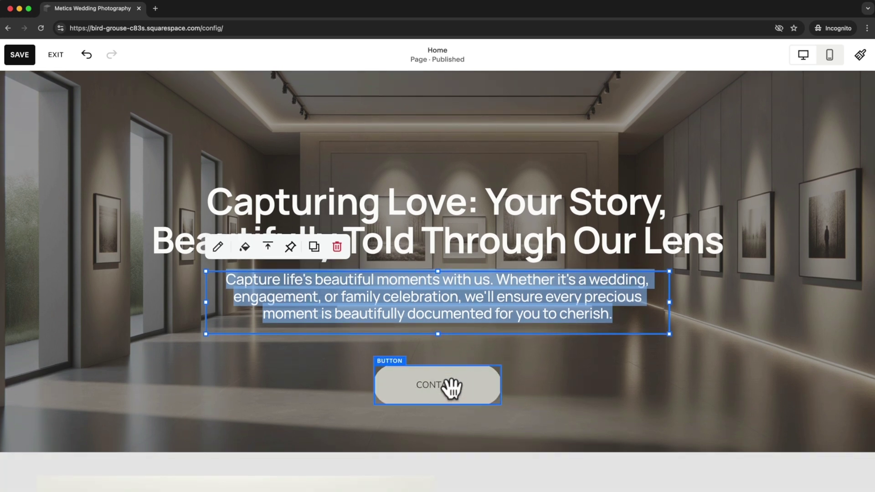
pyautogui.scroll(2, 579, 408)
pyautogui.click(591, 413)
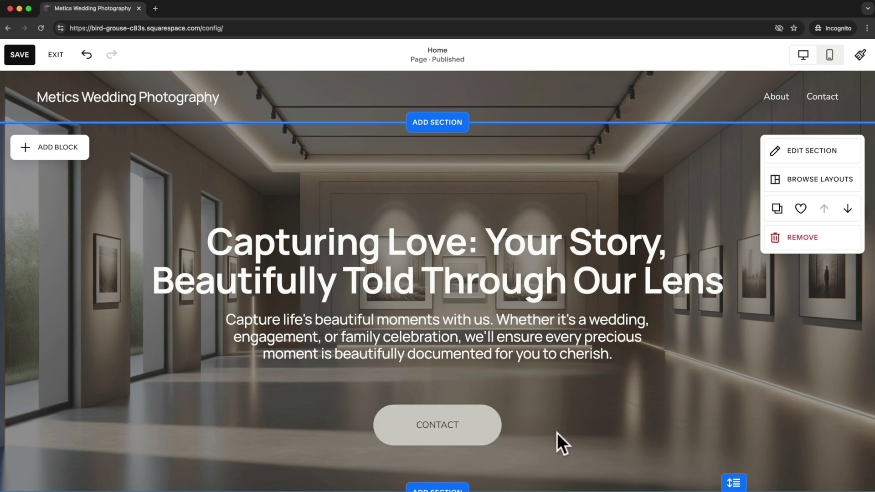
# Replace the hero section's background image with banner.png and move its focal point upward.
pyautogui.click(826, 157)
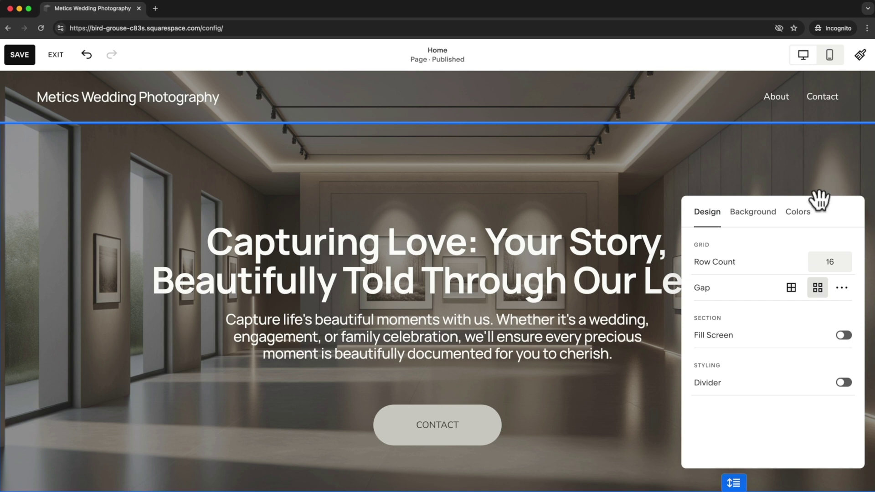
pyautogui.click(754, 221)
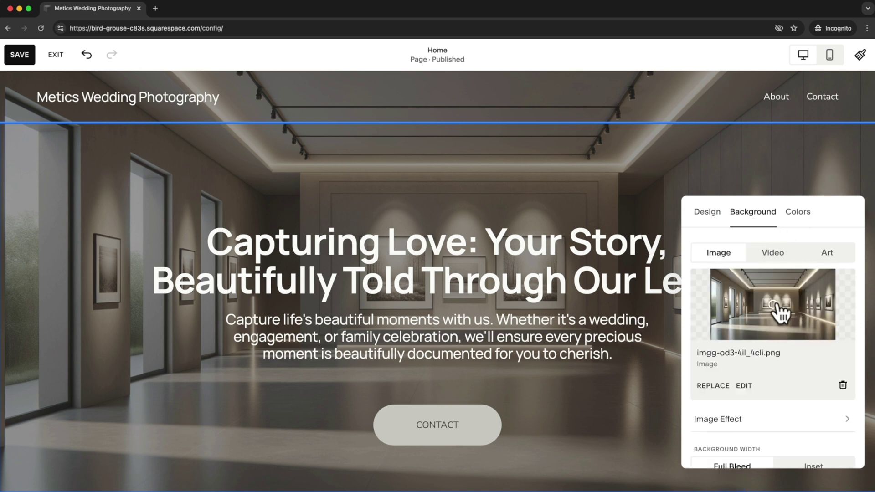
pyautogui.click(843, 386)
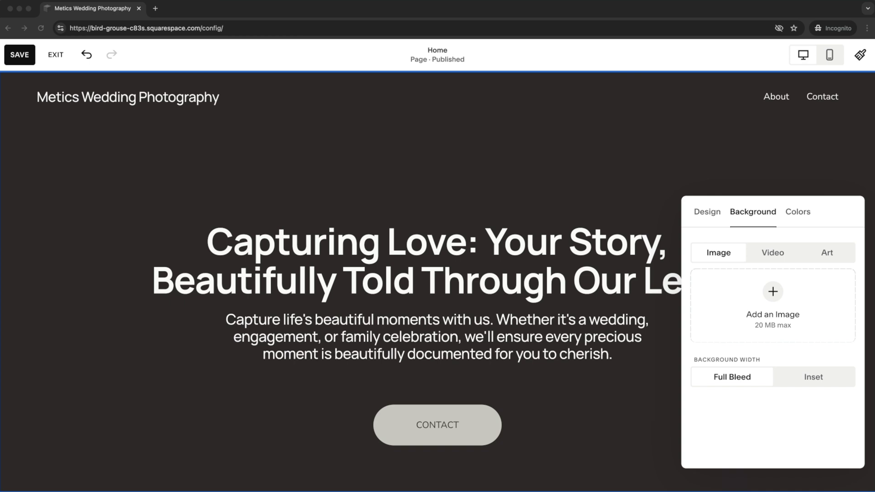
pyautogui.moveTo(797, 375); pyautogui.dragTo(778, 296)
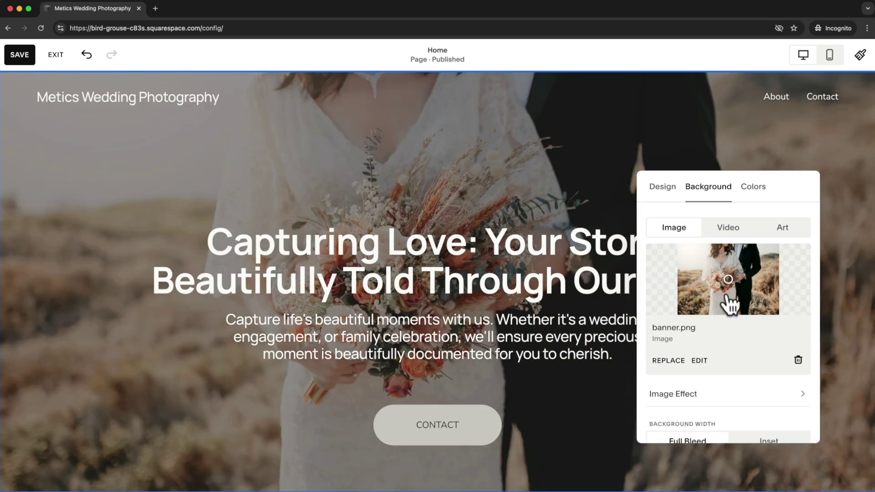
pyautogui.moveTo(720, 274)
pyautogui.moveTo(730, 269); pyautogui.dragTo(731, 268)
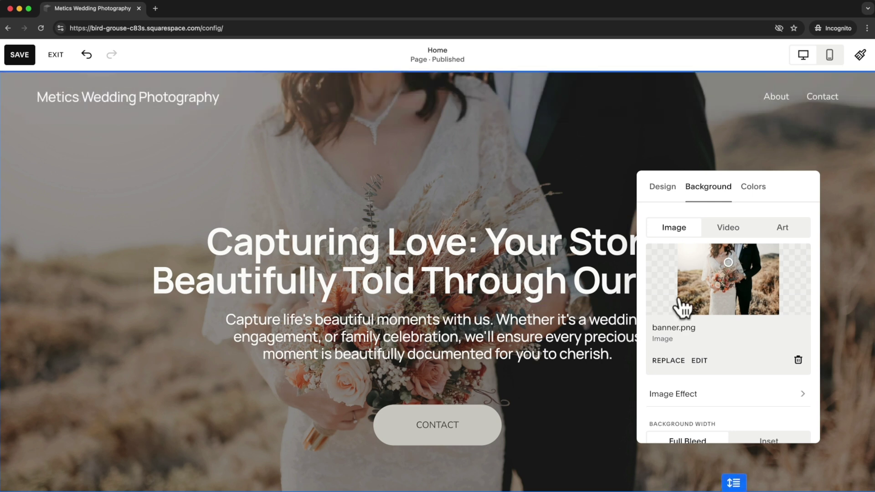
# Try two image effects on the hero background, restoring None.
pyautogui.scroll(-3, 743, 294)
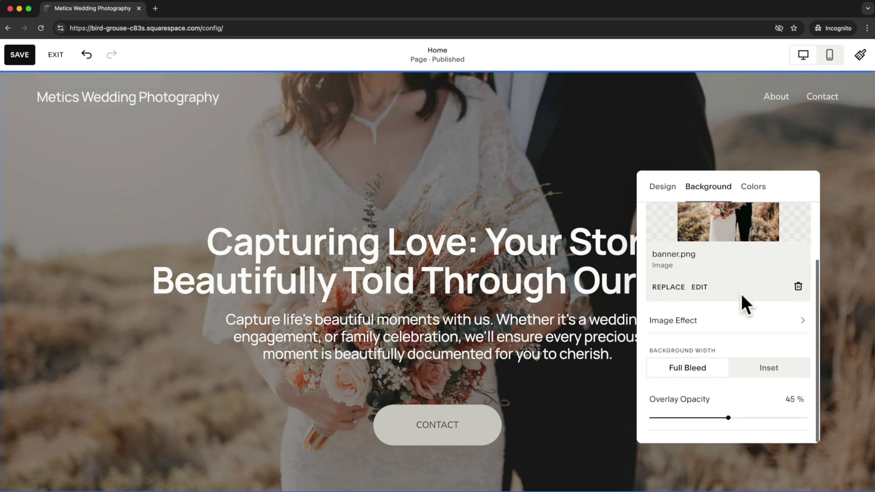
pyautogui.click(698, 326)
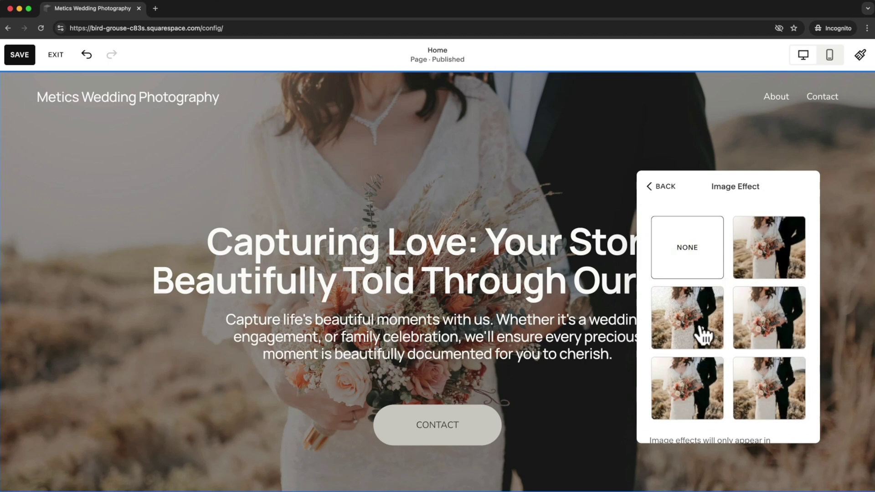
pyautogui.scroll(-2, 722, 356)
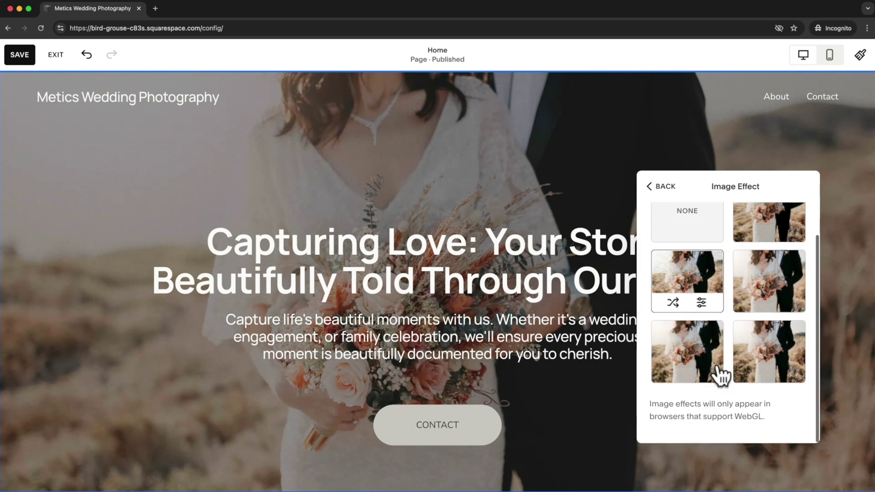
pyautogui.click(704, 358)
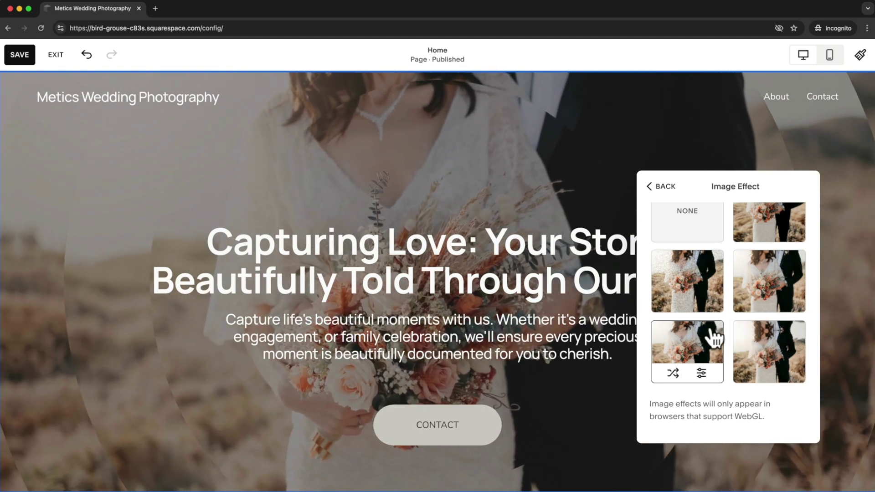
pyautogui.scroll(2, 717, 318)
pyautogui.click(717, 269)
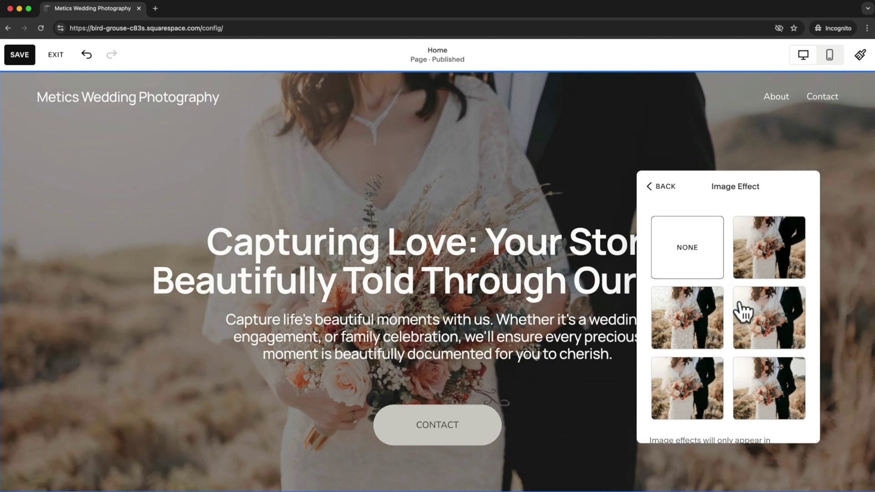
pyautogui.click(665, 187)
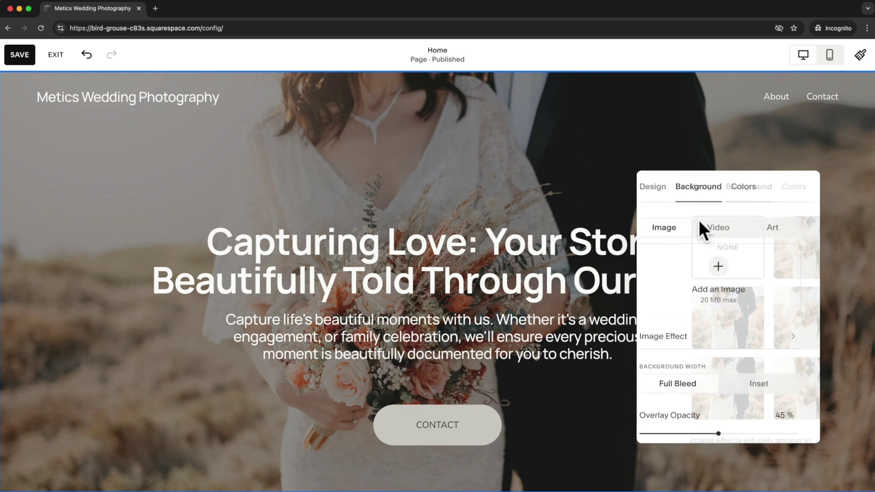
# Set the hero background's overlay opacity to 50 % and close the section settings.
pyautogui.scroll(-2, 745, 335)
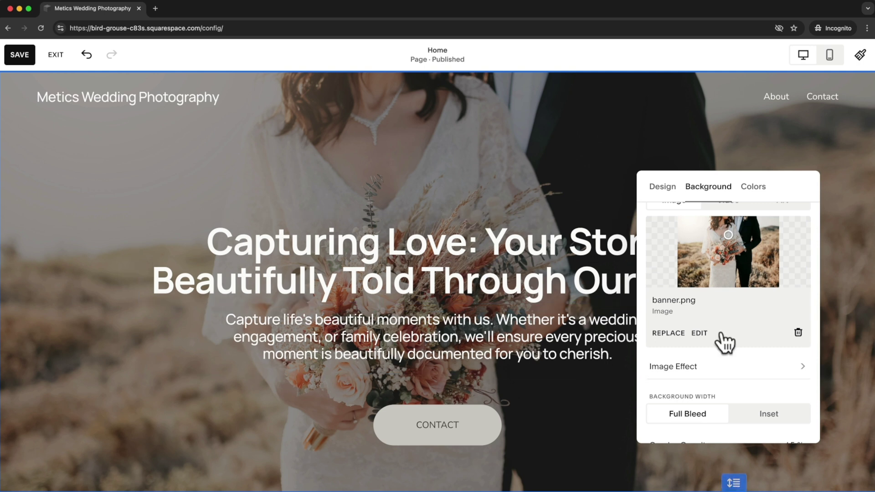
pyautogui.scroll(-3, 750, 335)
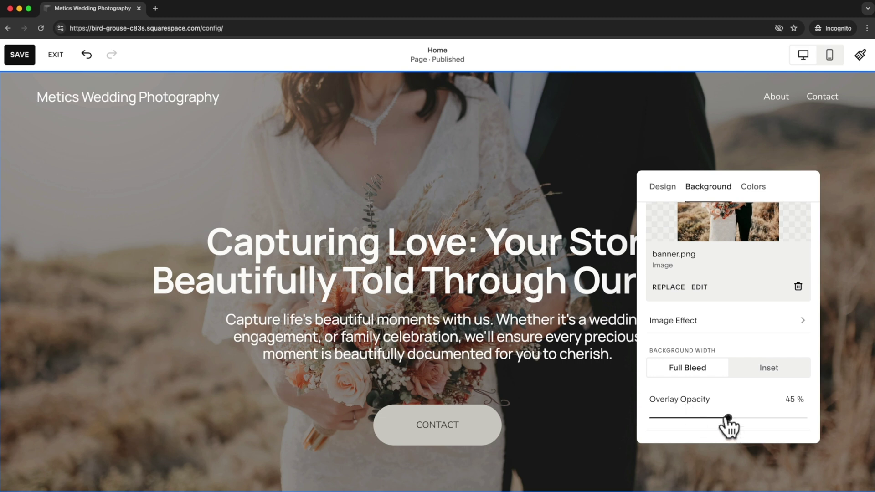
pyautogui.moveTo(736, 417)
pyautogui.mouseDown()
pyautogui.moveTo(797, 413)
pyautogui.moveTo(662, 416)
pyautogui.moveTo(736, 423)
pyautogui.mouseUp()
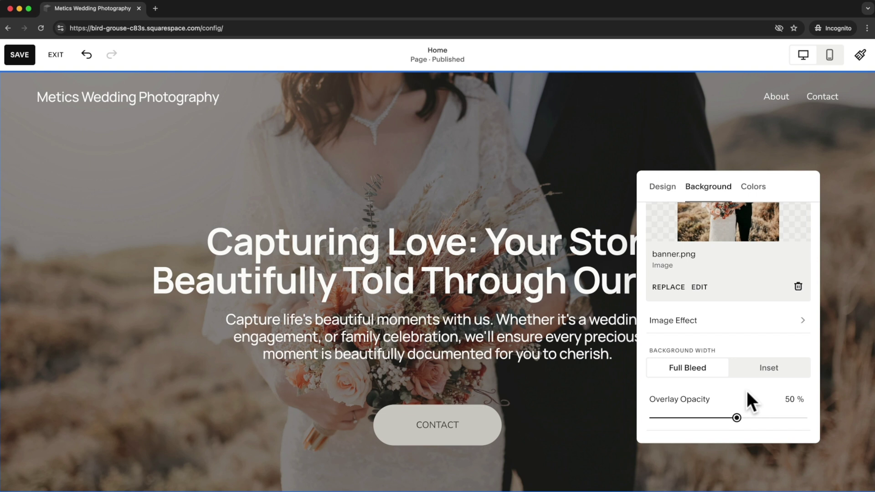
pyautogui.press('Escape')
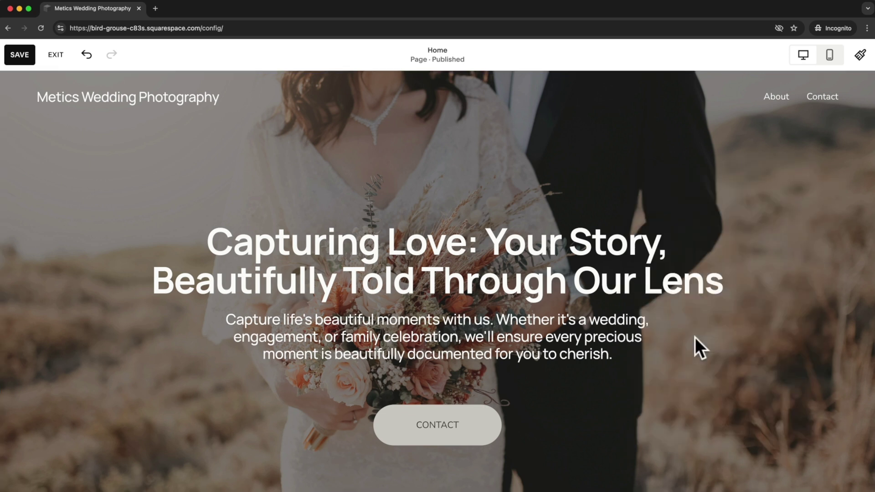
pyautogui.scroll(-7, 696, 337)
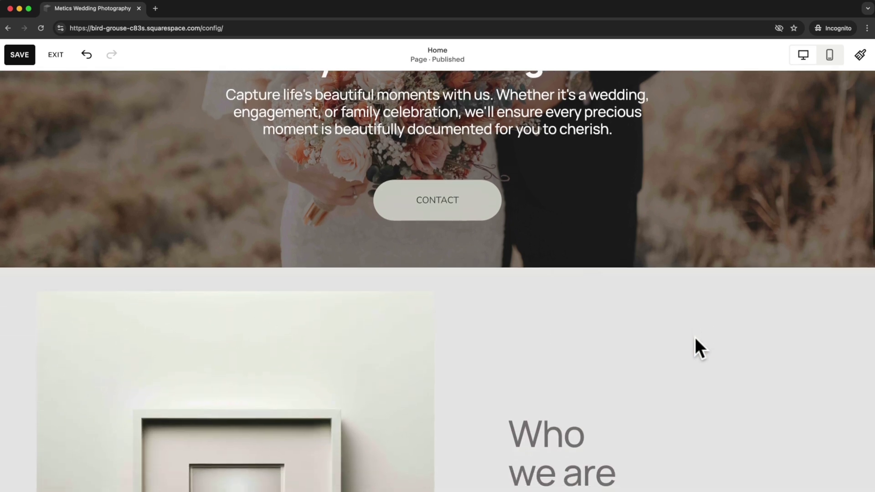
# Replace the framed-picture placeholder in the "Who we are" section with the image file image1.png.
pyautogui.scroll(-1, 695, 332)
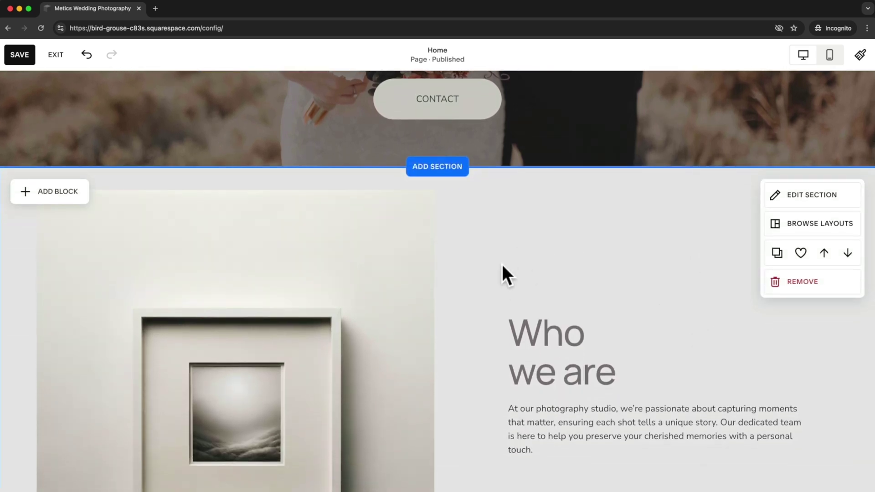
pyautogui.scroll(-1, 502, 266)
pyautogui.scroll(-5, 480, 237)
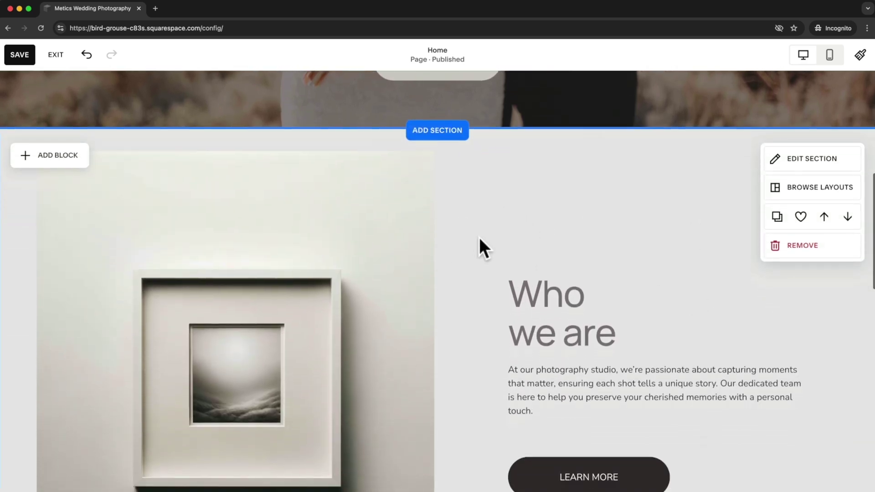
pyautogui.scroll(-4, 478, 239)
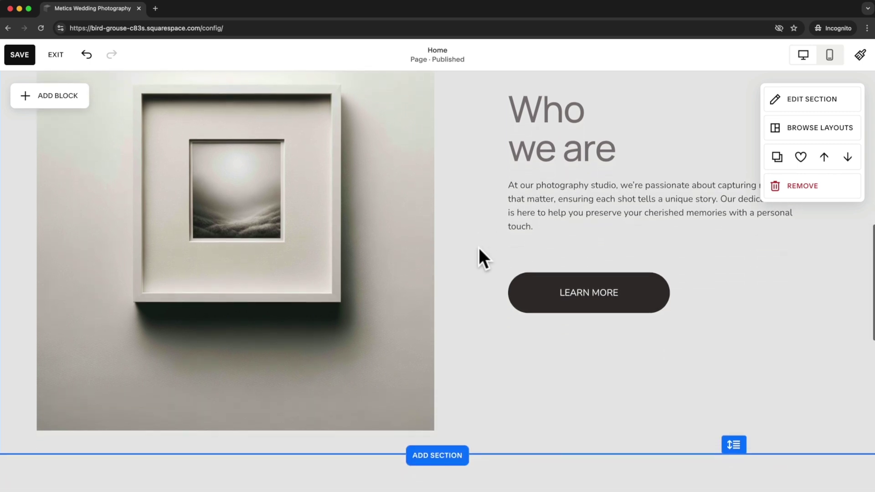
pyautogui.scroll(6, 351, 219)
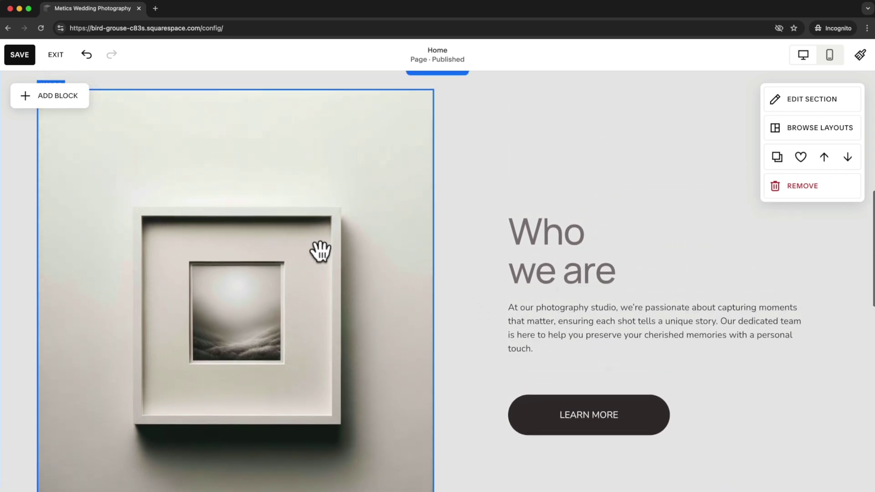
pyautogui.scroll(-1, 318, 250)
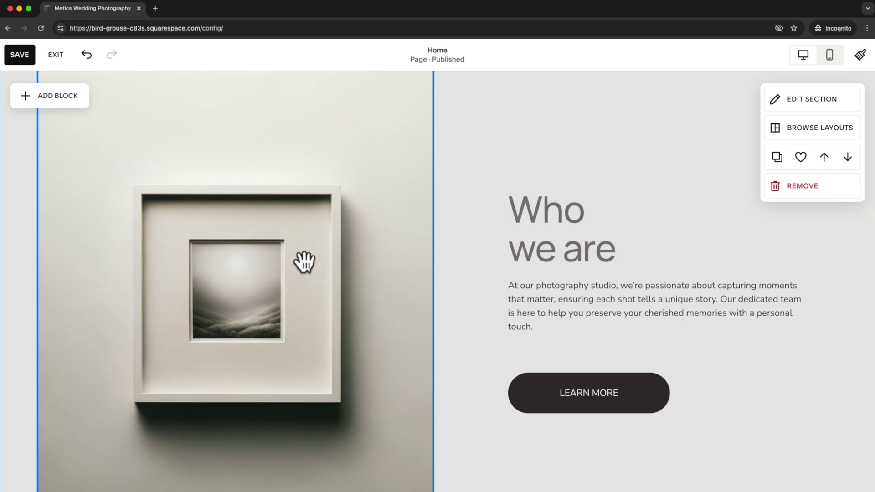
pyautogui.click(315, 237)
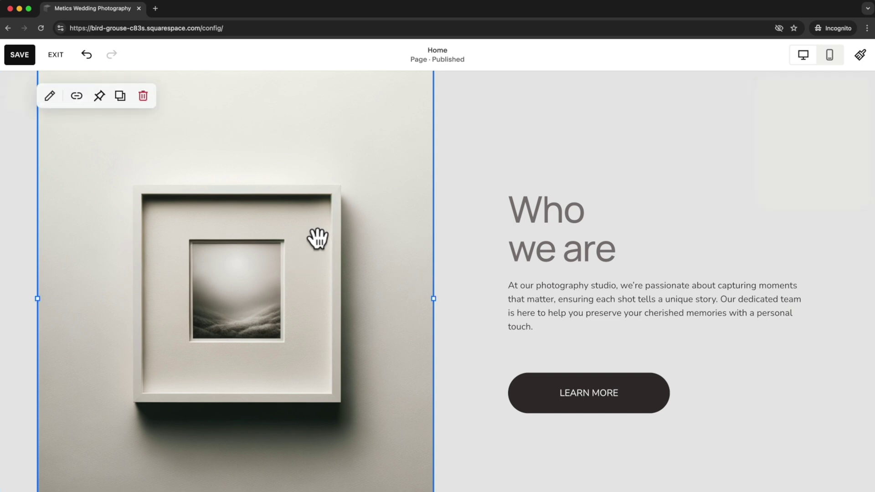
pyautogui.click(49, 95)
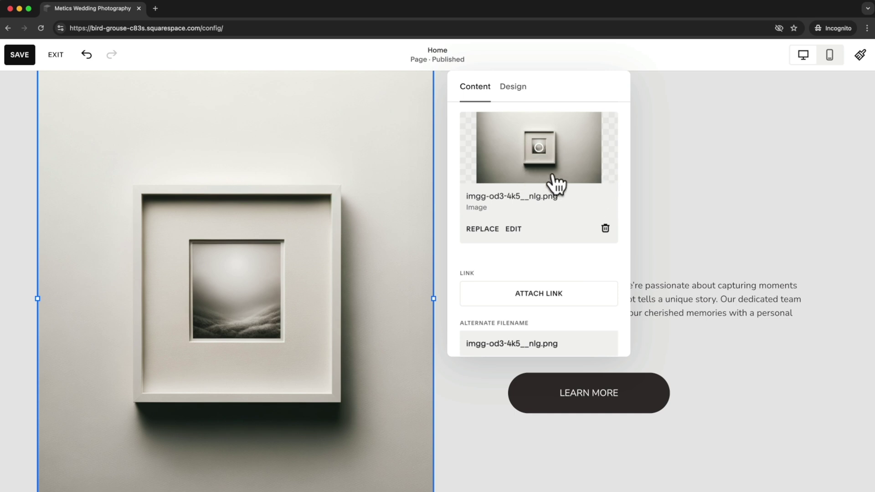
pyautogui.click(605, 228)
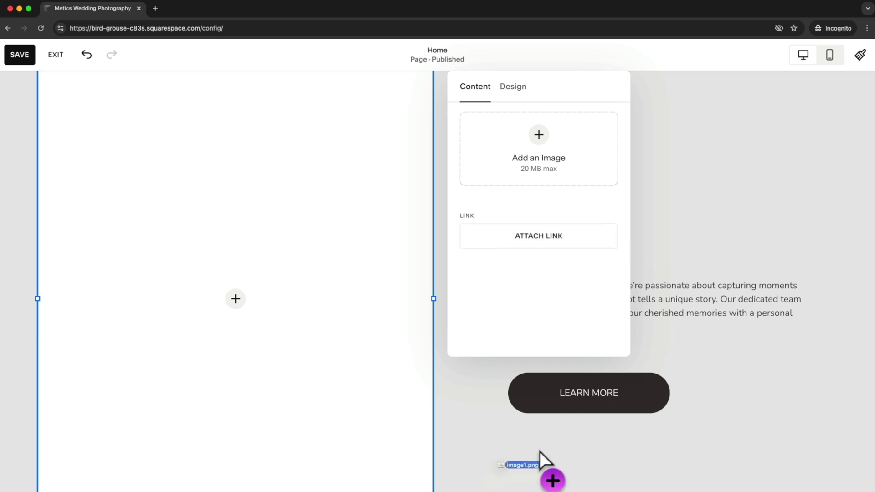
pyautogui.moveTo(603, 219); pyautogui.dragTo(540, 141)
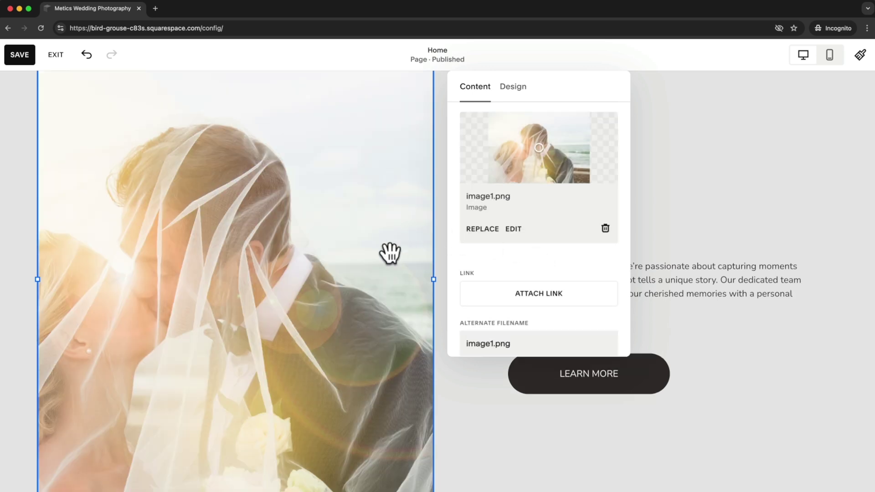
# Set the image alt text of image1.png to "married couple".
pyautogui.scroll(-3, 548, 248)
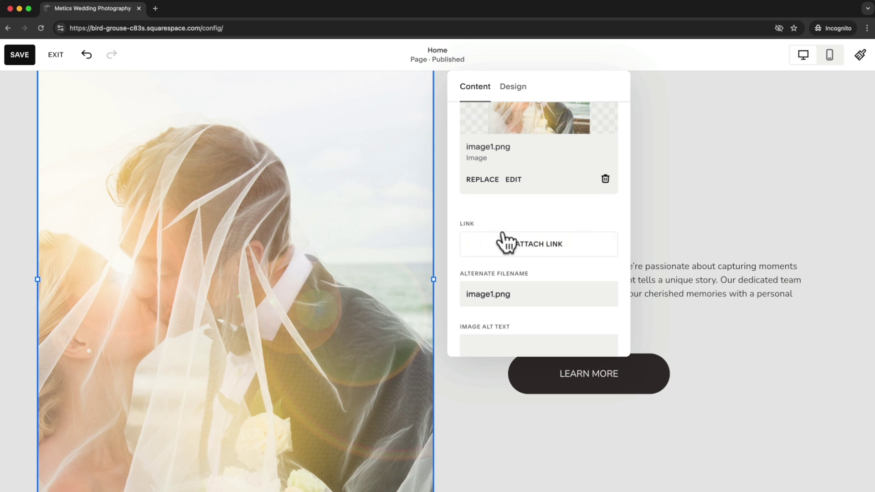
pyautogui.scroll(-3, 505, 237)
pyautogui.click(483, 289)
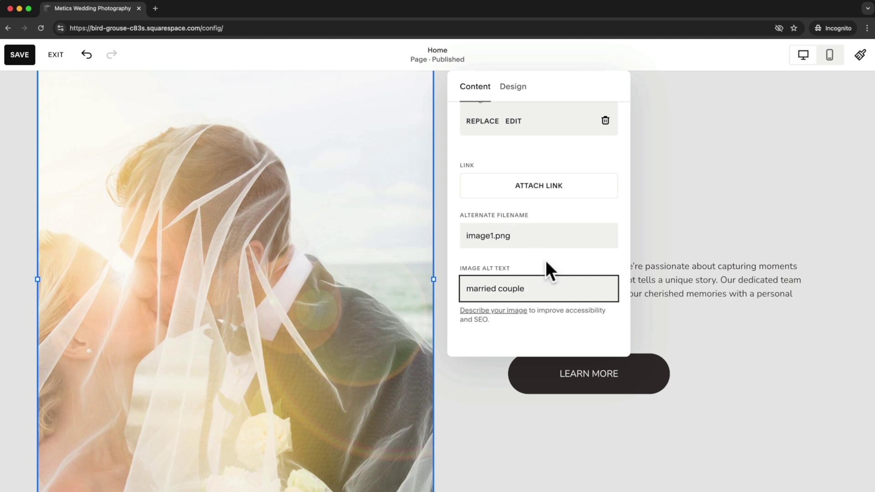
pyautogui.scroll(5, 545, 259)
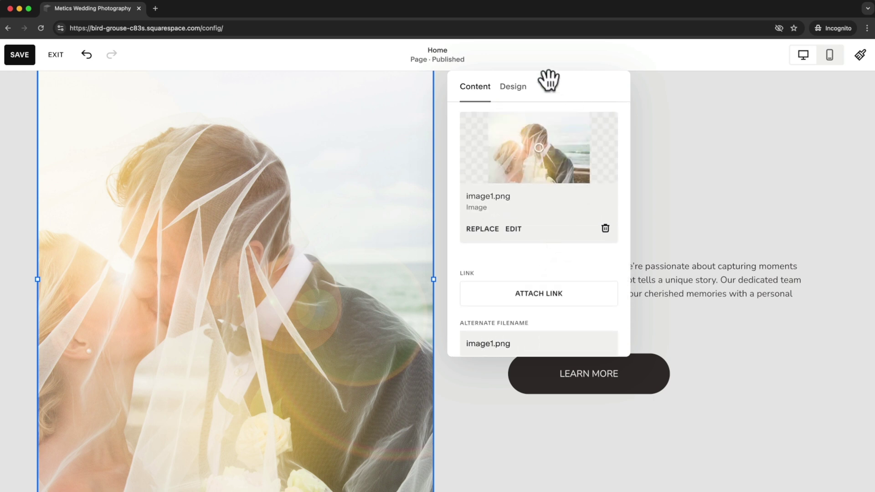
# Try shortening the wedding image block in Fill mode by lowering its upper edge, and extend it partly back up.
pyautogui.click(515, 91)
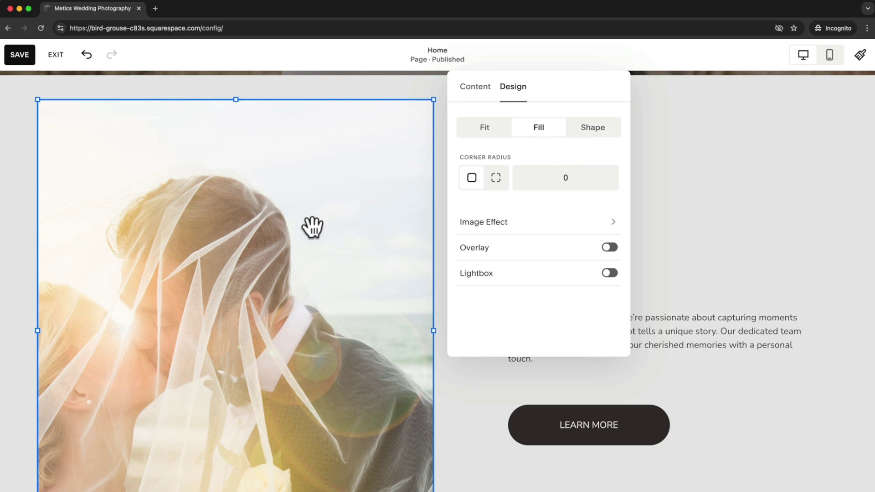
pyautogui.scroll(-1, 304, 220)
pyautogui.scroll(2, 303, 219)
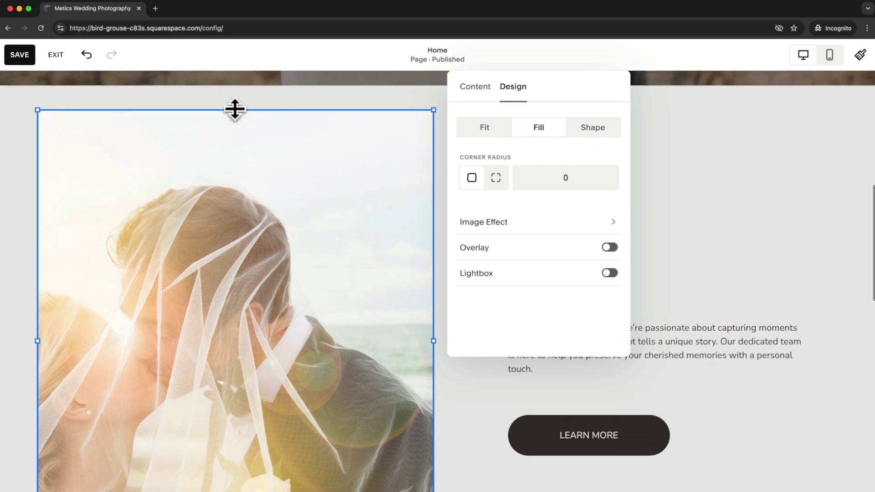
pyautogui.moveTo(235, 108); pyautogui.dragTo(231, 220)
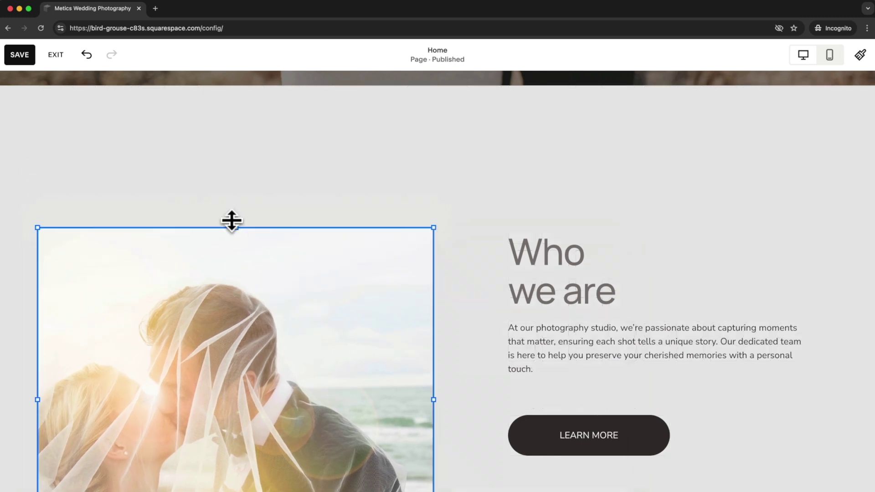
pyautogui.scroll(-3, 233, 219)
pyautogui.scroll(-1, 233, 219)
pyautogui.scroll(2, 256, 150)
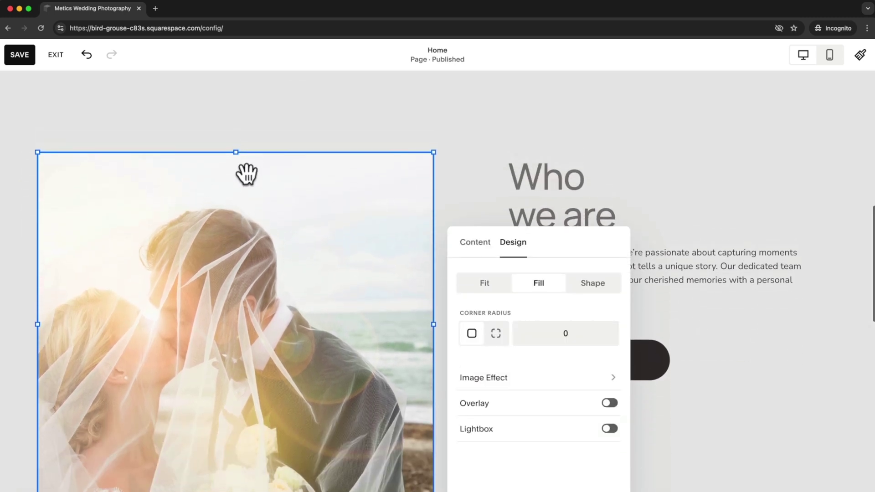
pyautogui.moveTo(235, 165); pyautogui.dragTo(236, 213)
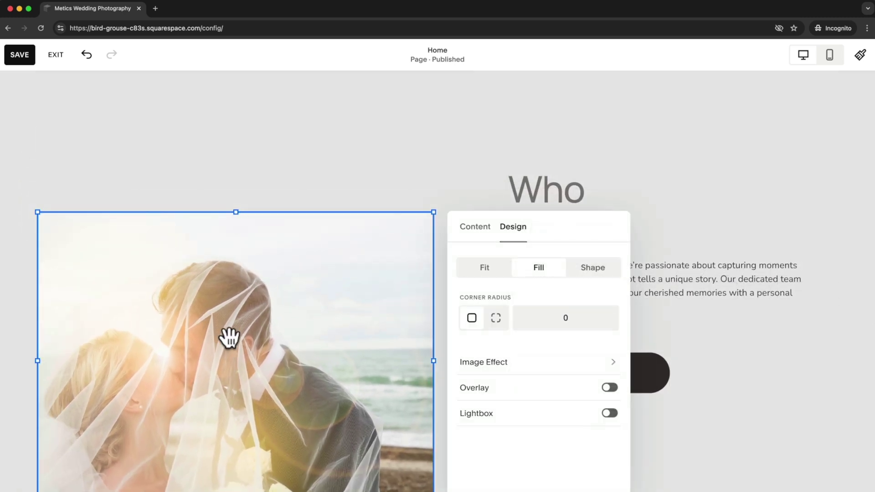
pyautogui.scroll(-3, 229, 338)
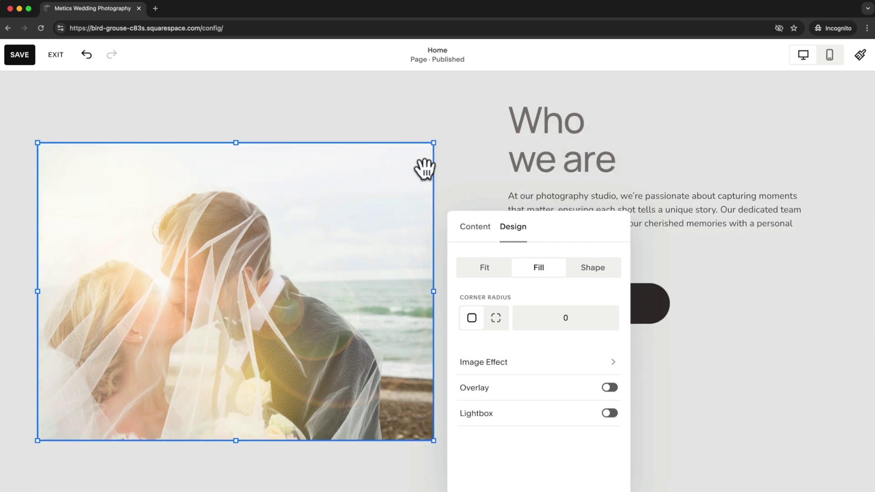
pyautogui.scroll(3, 270, 214)
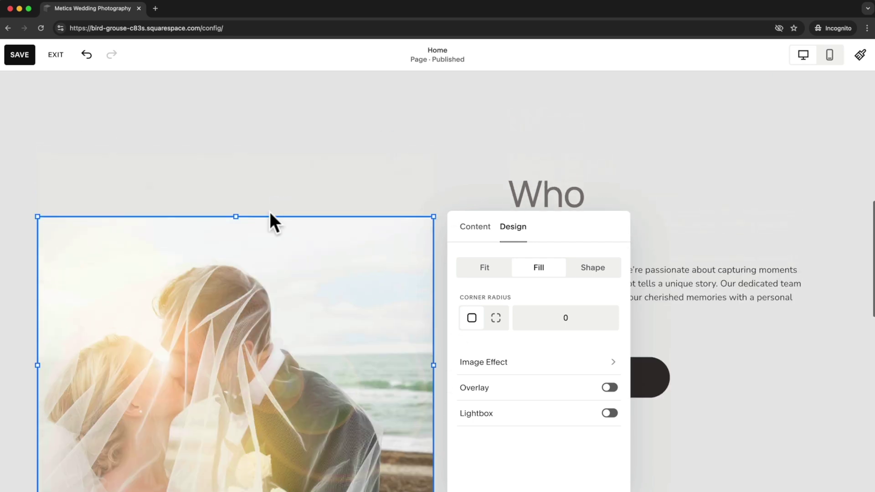
pyautogui.moveTo(233, 218); pyautogui.dragTo(234, 123)
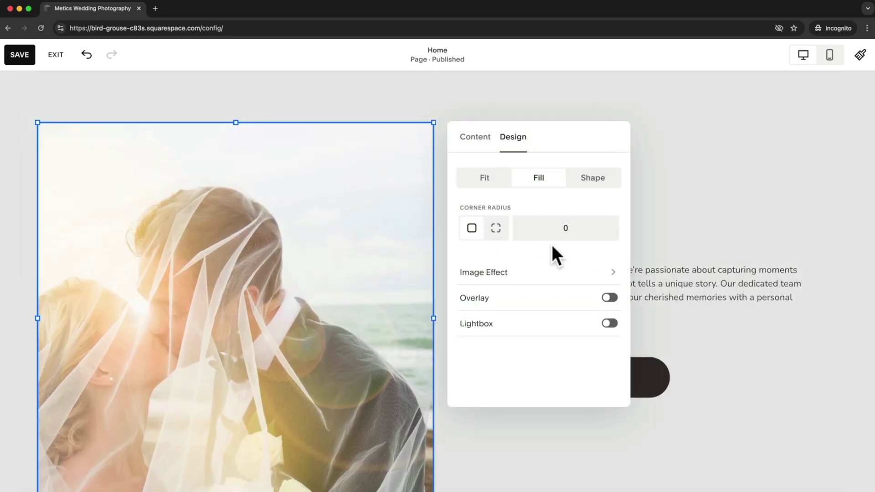
# Try the Fit display for the wedding image and extend its block back up near the section's upper boundary.
pyautogui.click(504, 189)
pyautogui.scroll(-2, 307, 221)
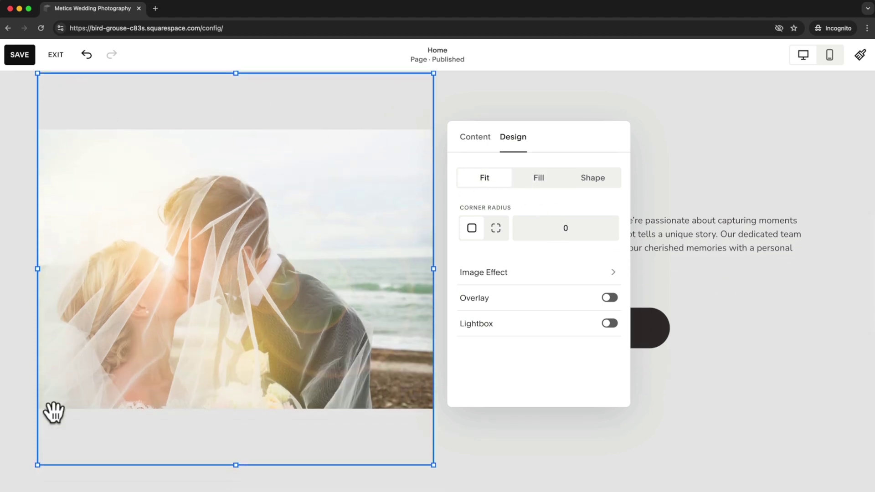
pyautogui.scroll(3, 363, 201)
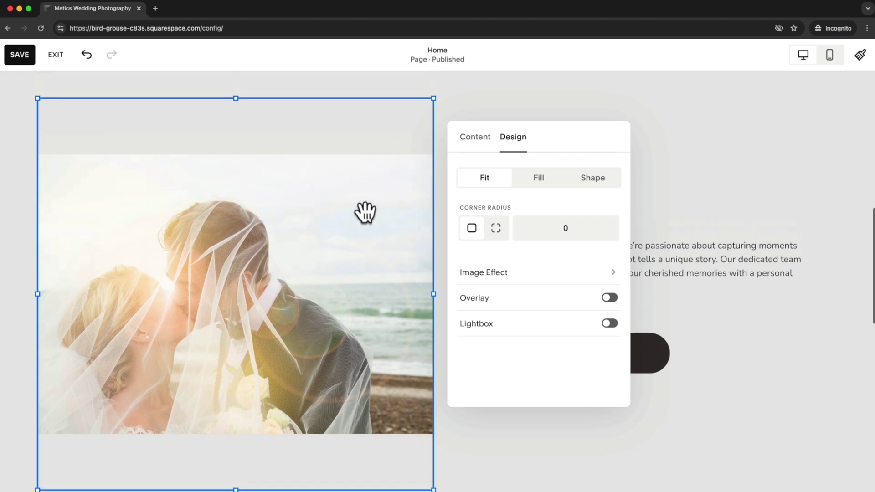
pyautogui.scroll(1, 245, 162)
pyautogui.moveTo(235, 159); pyautogui.dragTo(227, 113)
pyautogui.scroll(4, 261, 214)
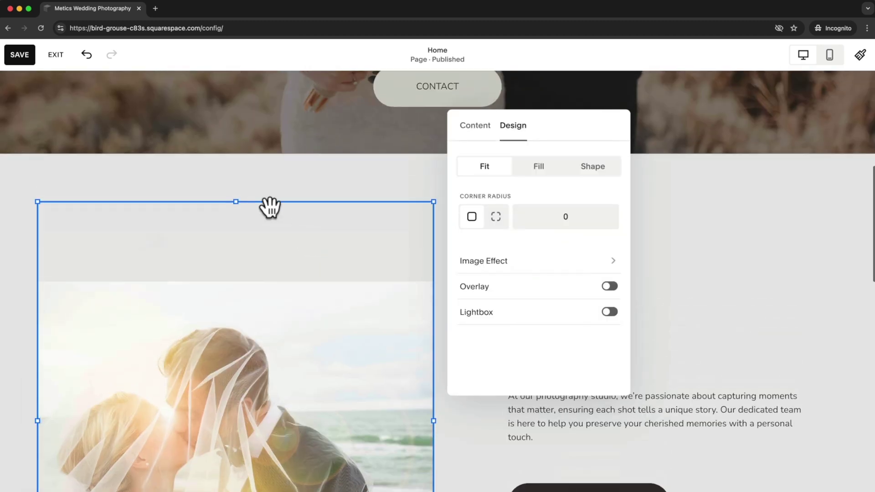
pyautogui.moveTo(237, 201); pyautogui.dragTo(237, 190)
pyautogui.scroll(-4, 234, 269)
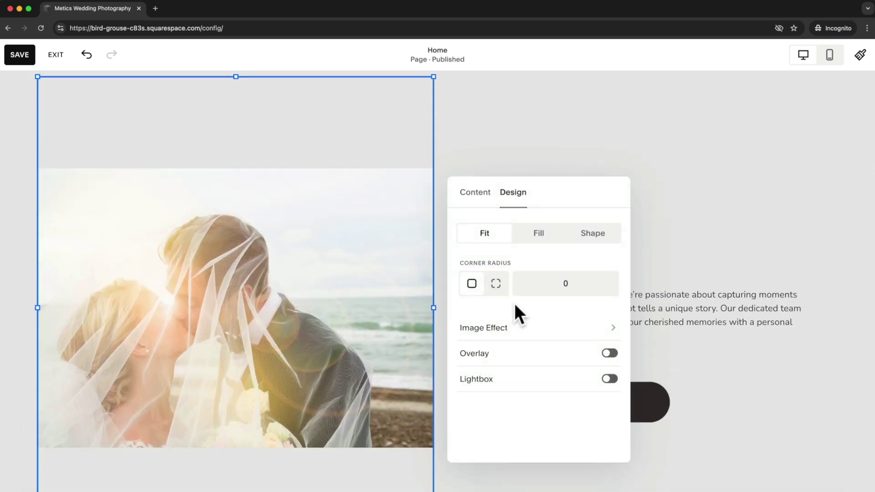
# Try masking the wedding image with a circle and with the 2:3 parallelogram and arch-topped rectangle shapes.
pyautogui.click(592, 247)
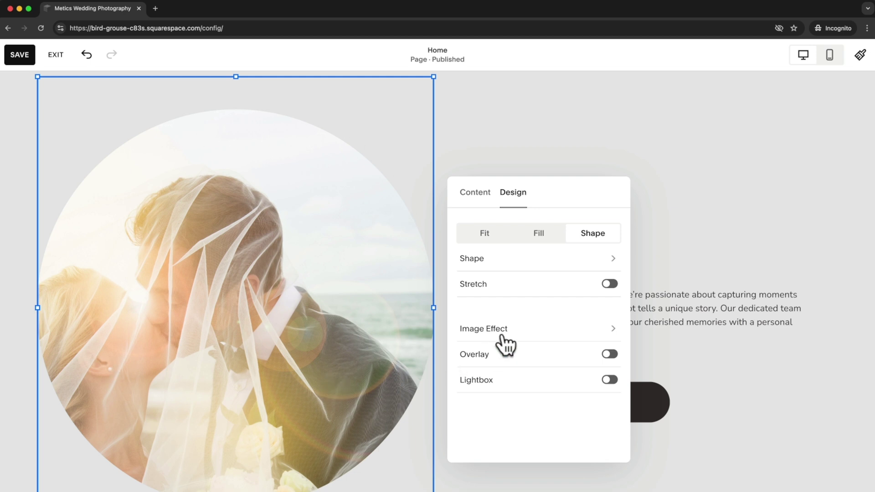
pyautogui.click(518, 268)
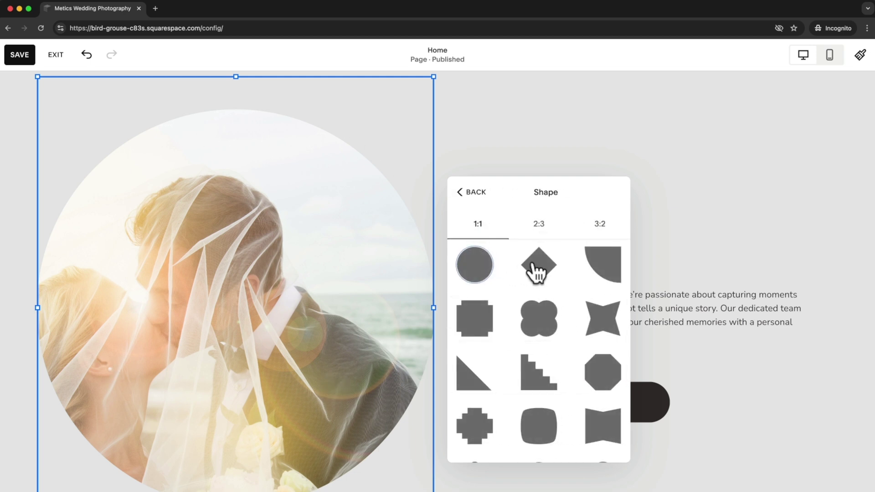
pyautogui.click(539, 225)
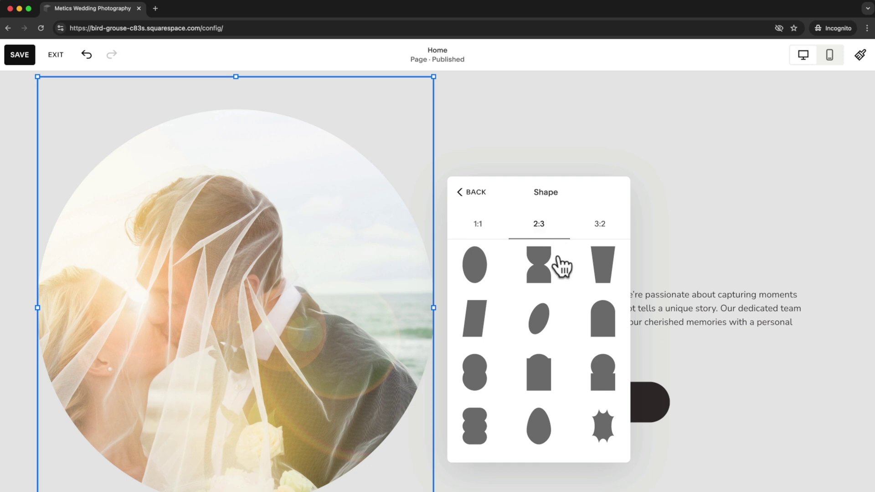
pyautogui.click(476, 319)
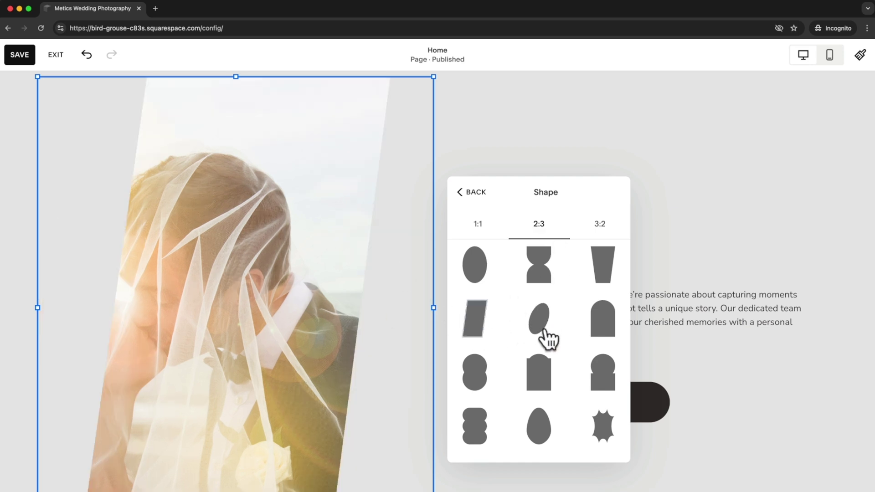
pyautogui.click(542, 377)
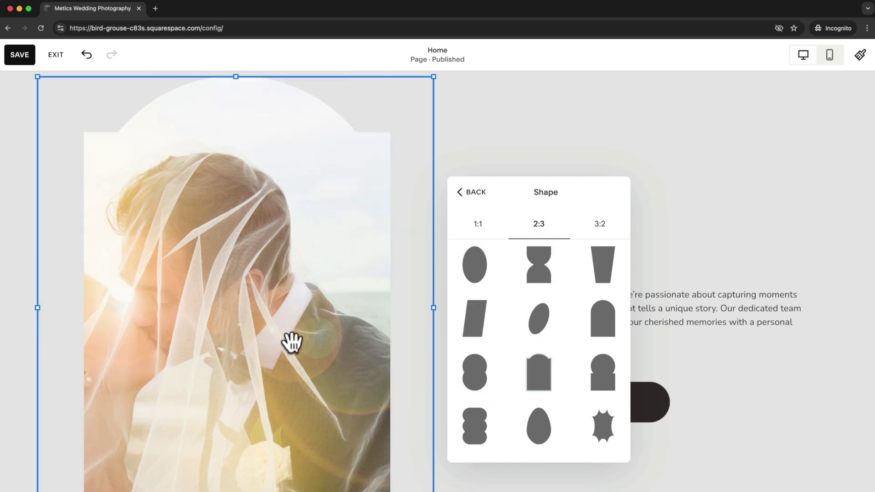
pyautogui.click(474, 193)
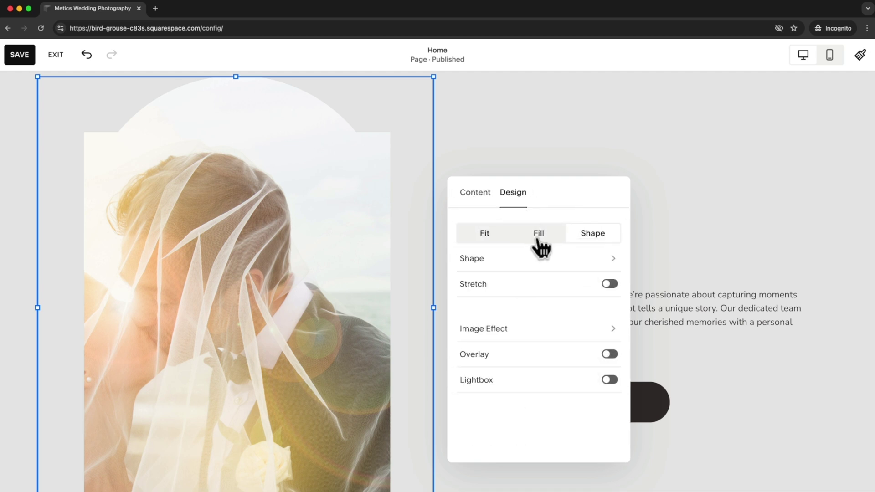
# Return the wedding image to Fill with a corner radius of 25 and close its settings.
pyautogui.click(538, 240)
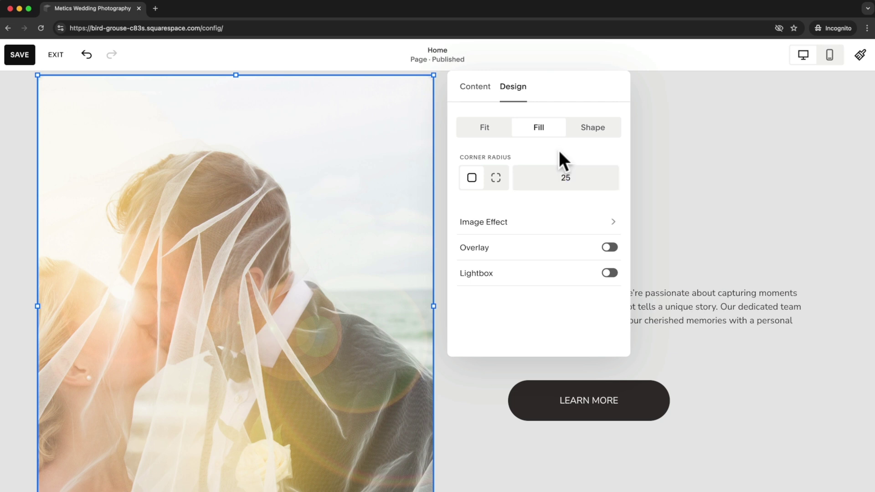
pyautogui.click(453, 428)
pyautogui.scroll(-3, 456, 419)
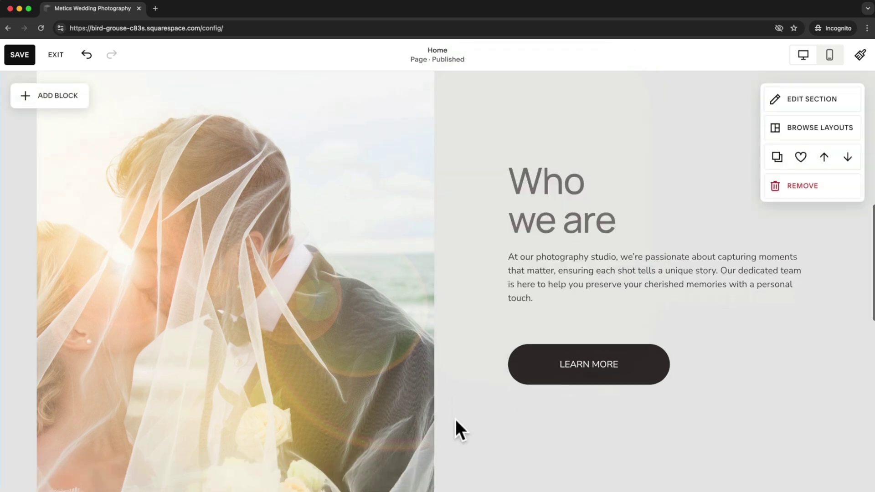
pyautogui.scroll(-1, 455, 418)
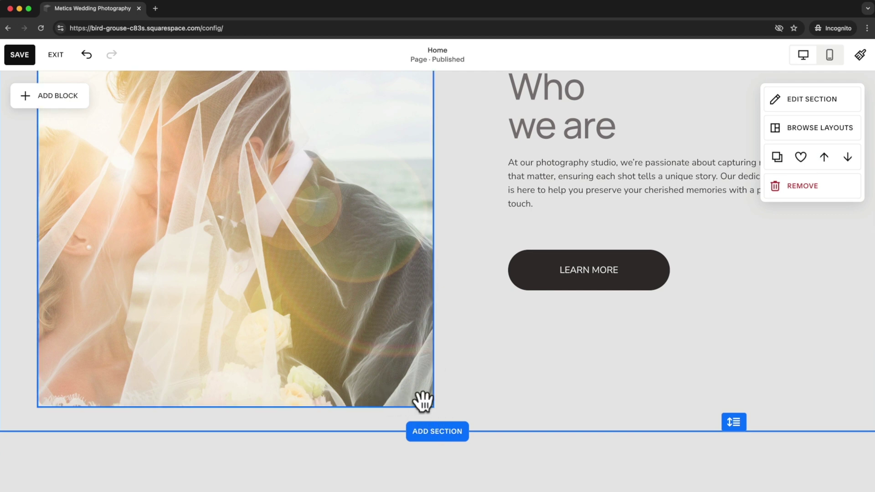
# Shift the wedding image's focal point slightly left of its centre, toward the kissing couple, and close its settings.
pyautogui.scroll(3, 427, 401)
pyautogui.scroll(3, 427, 402)
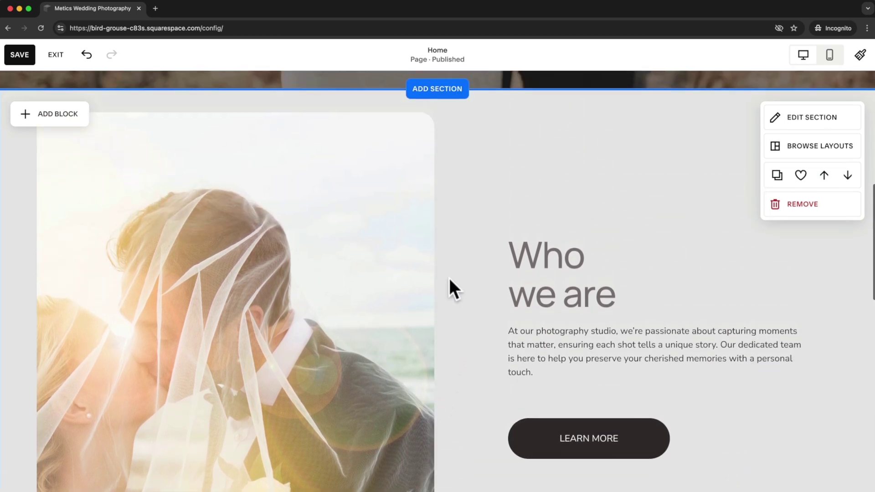
pyautogui.click(323, 218)
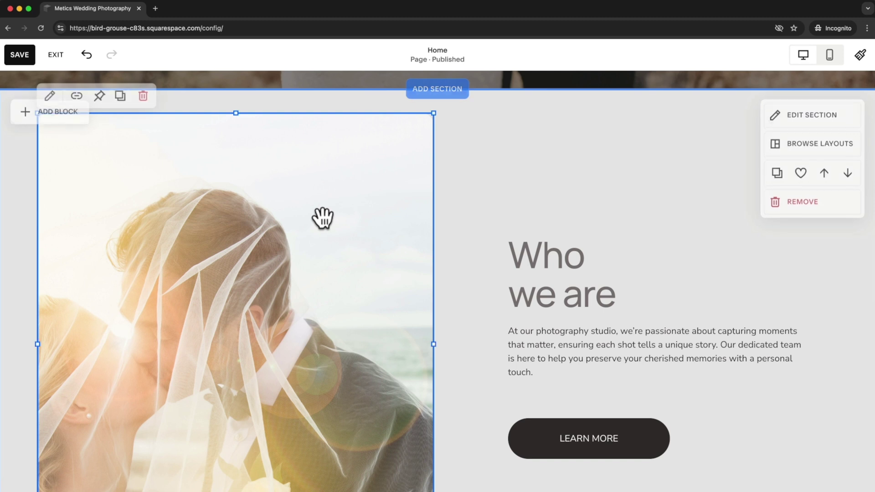
pyautogui.click(52, 95)
pyautogui.scroll(-2, 299, 269)
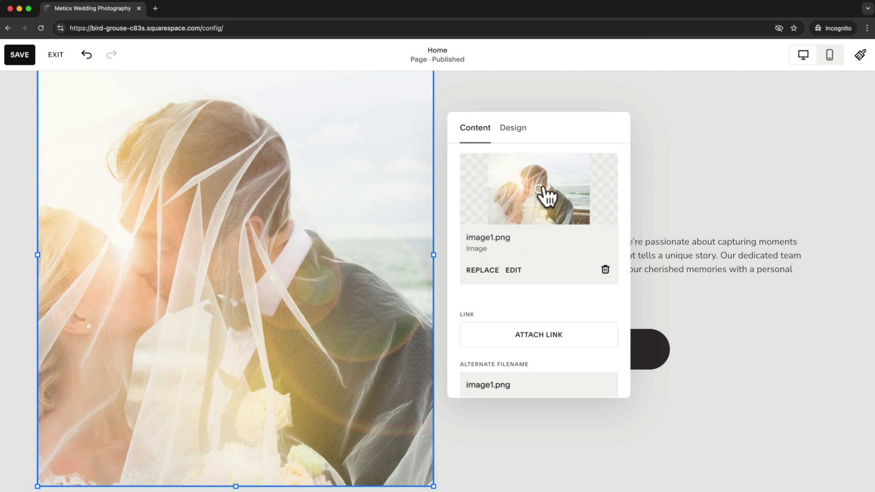
pyautogui.moveTo(539, 196); pyautogui.dragTo(528, 199)
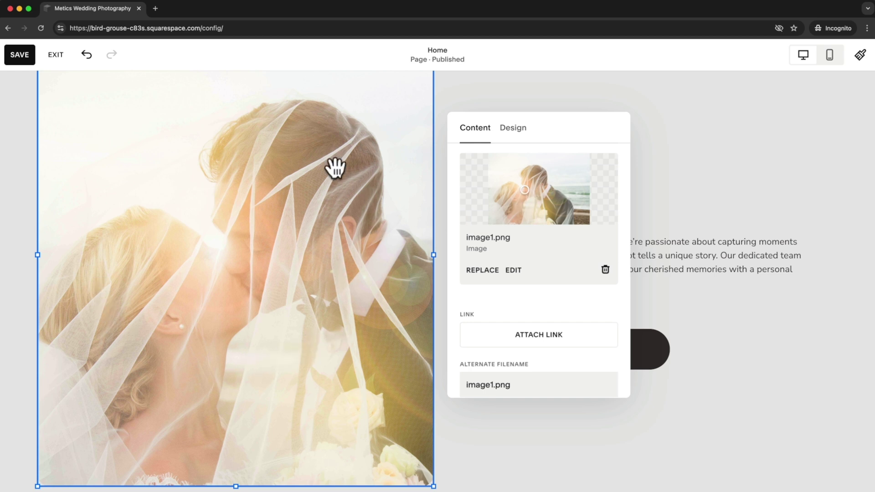
pyautogui.press('Escape')
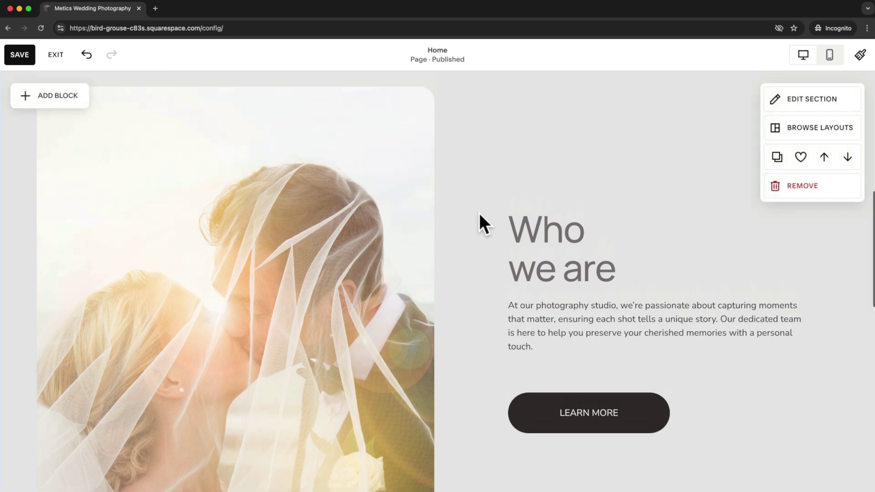
# Review the home page from the hero section through the "Who we are" and Contact Us sections to the footer.
pyautogui.scroll(10, 481, 221)
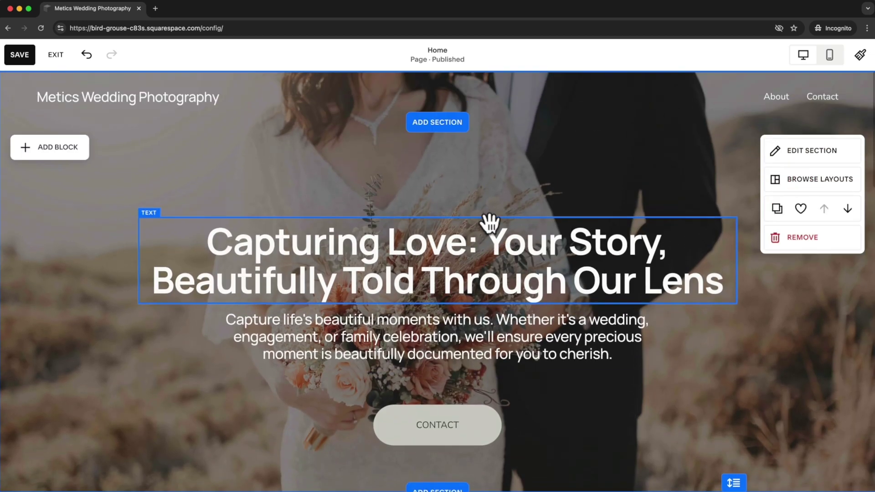
pyautogui.scroll(-3, 566, 254)
pyautogui.scroll(-6, 608, 303)
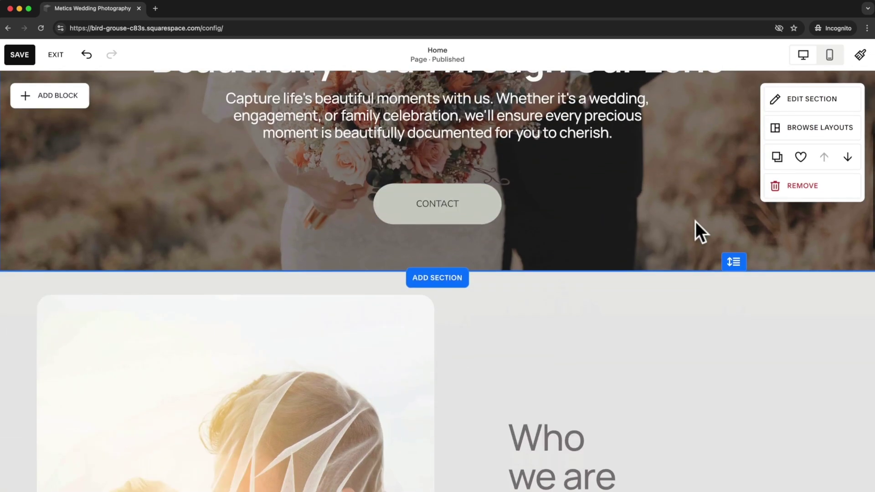
pyautogui.scroll(3, 464, 290)
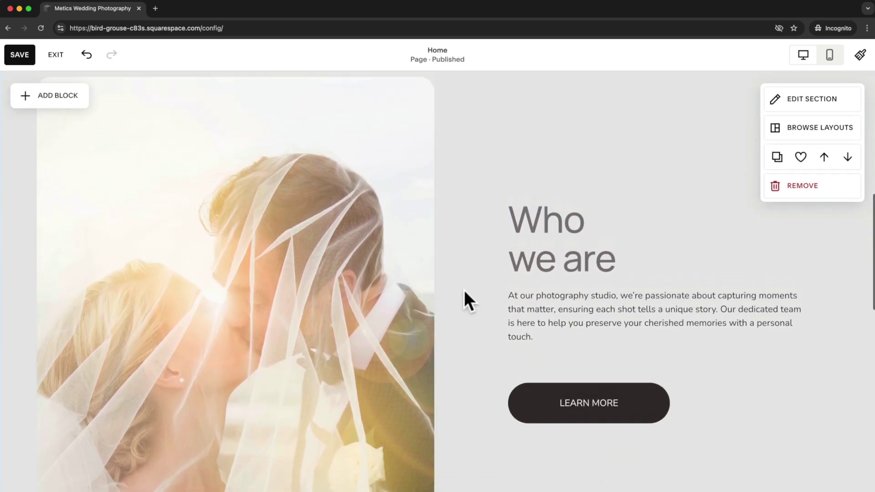
pyautogui.scroll(3, 464, 290)
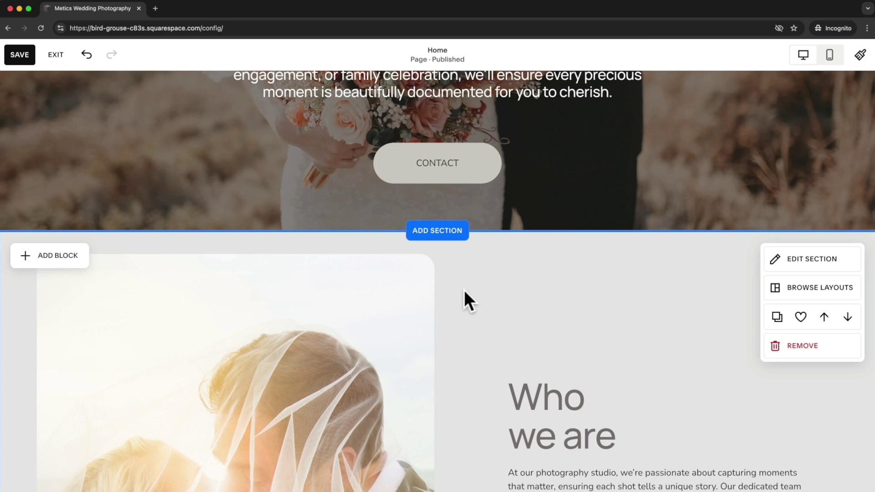
pyautogui.scroll(8, 464, 290)
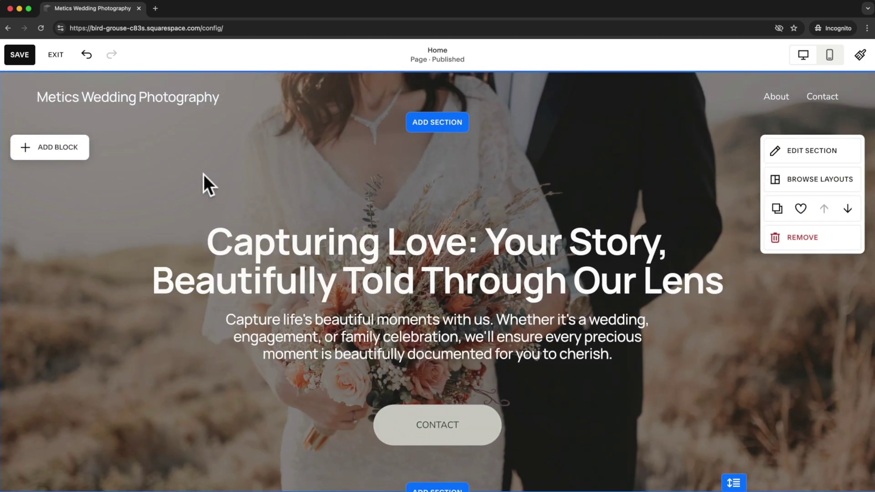
pyautogui.scroll(-1, 205, 186)
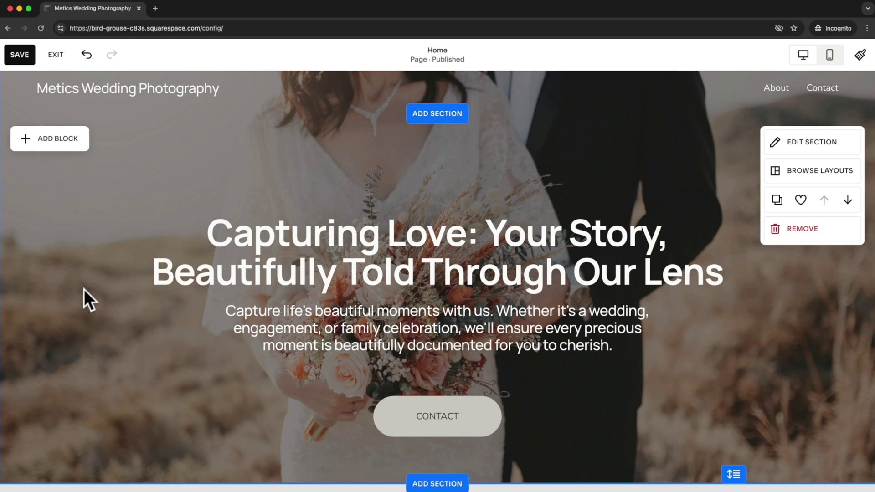
pyautogui.scroll(-6, 569, 371)
pyautogui.scroll(-4, 559, 293)
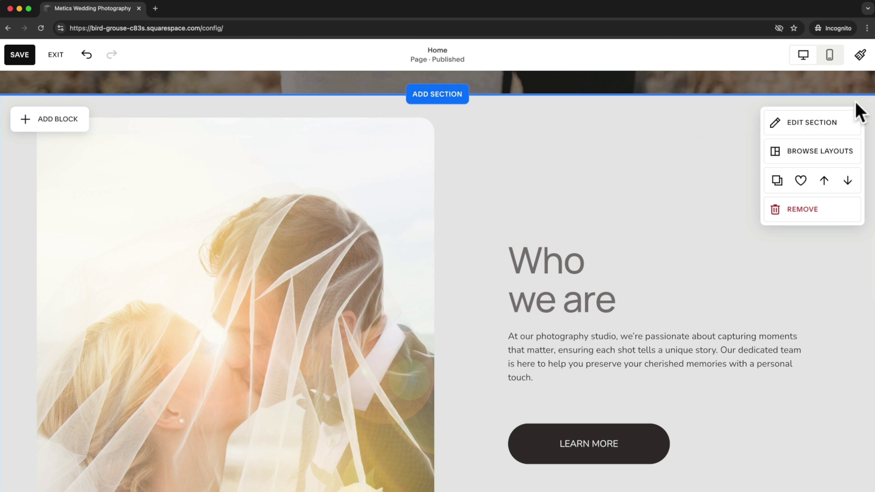
pyautogui.scroll(-7, 865, 274)
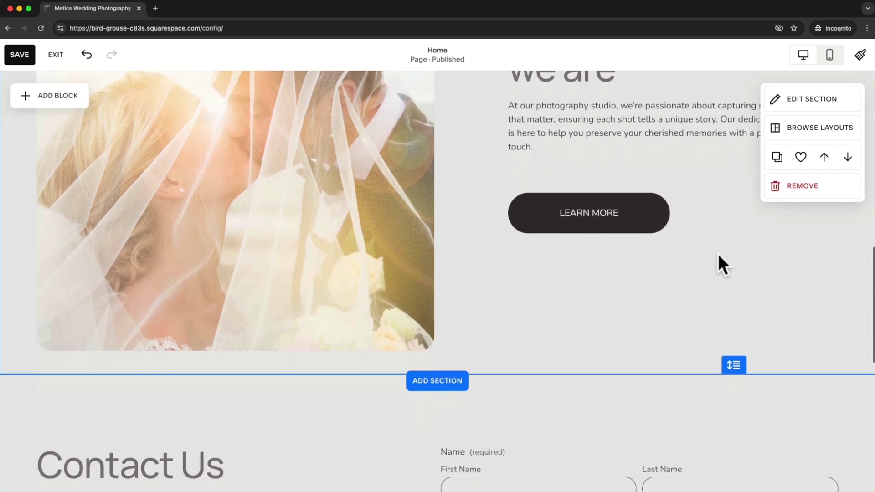
pyautogui.scroll(-6, 520, 303)
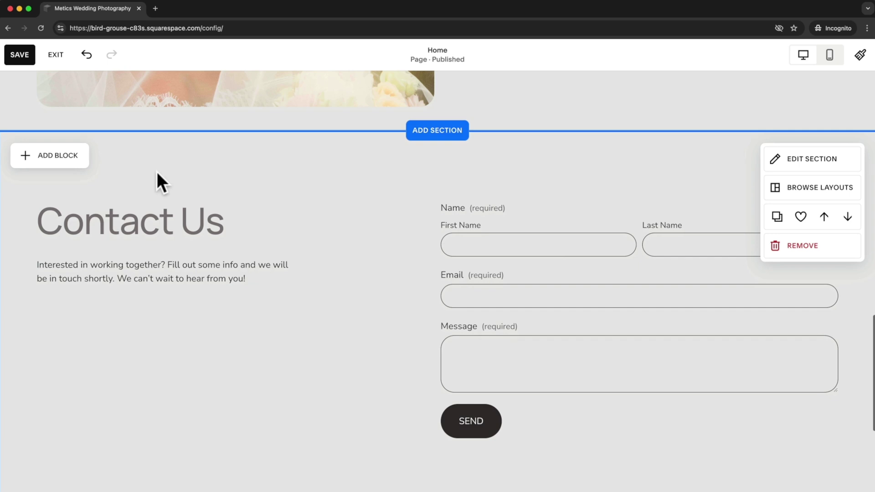
pyautogui.scroll(-3, 311, 242)
pyautogui.moveTo(319, 391)
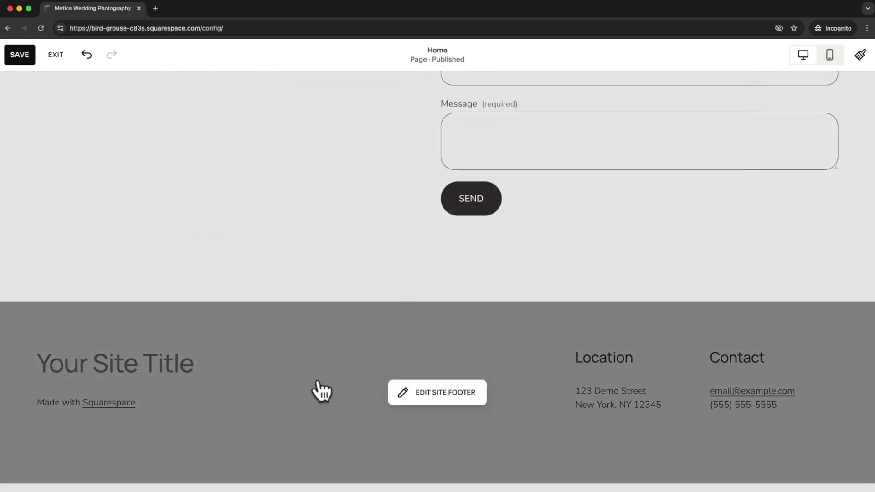
pyautogui.scroll(13, 517, 414)
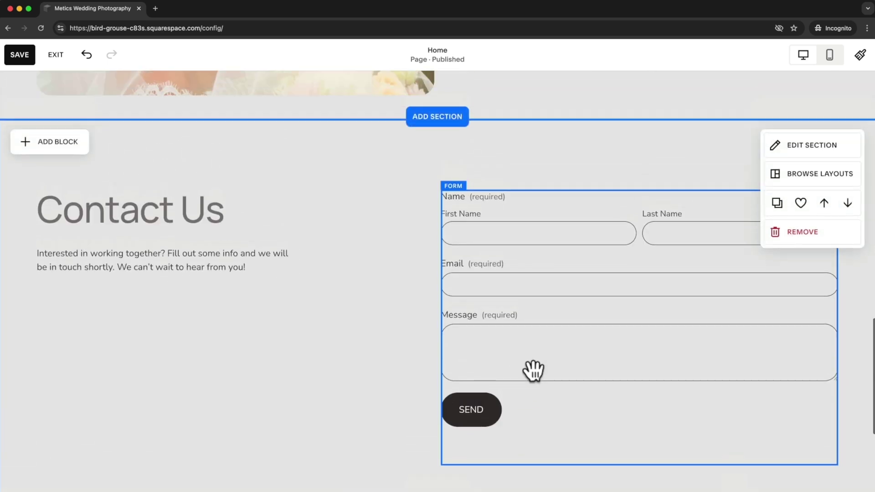
pyautogui.scroll(3, 743, 276)
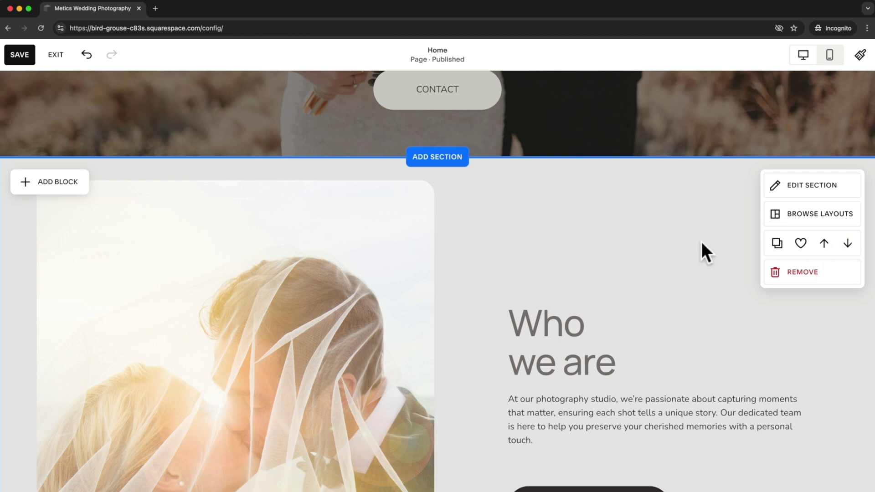
# Move the "Who we are" section below the Contact Us section.
pyautogui.scroll(-1, 705, 250)
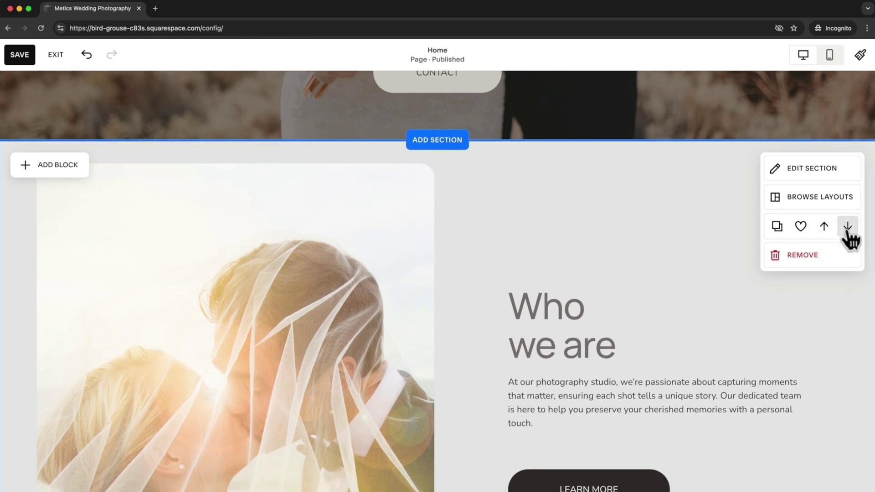
pyautogui.click(847, 226)
pyautogui.scroll(-7, 770, 422)
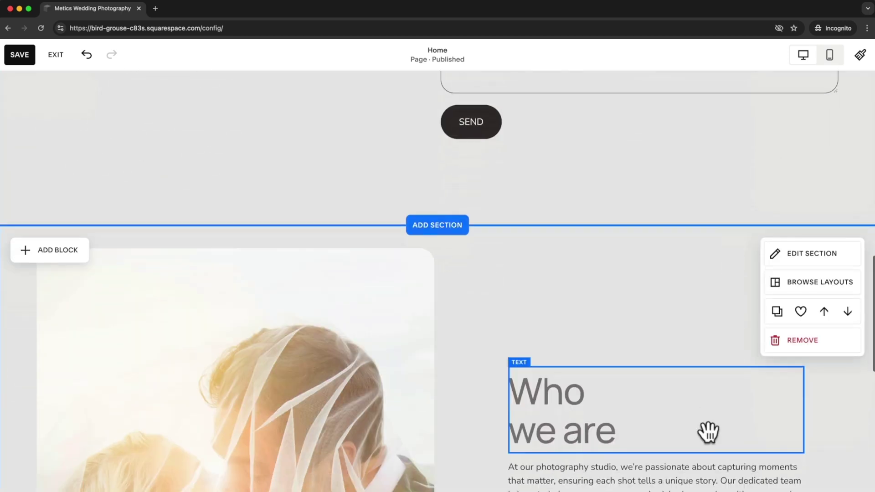
# Save the Contact Us section to the saved sections for reuse and close the saved sections list.
pyautogui.scroll(7, 486, 298)
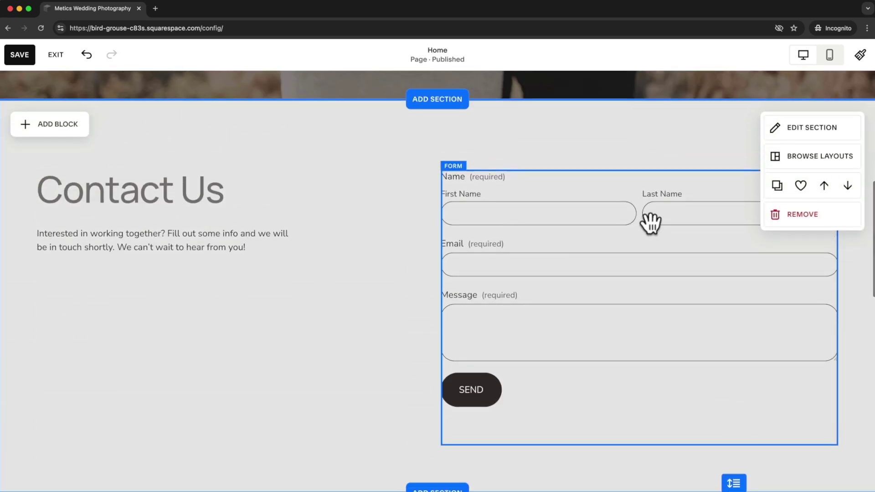
pyautogui.click(801, 186)
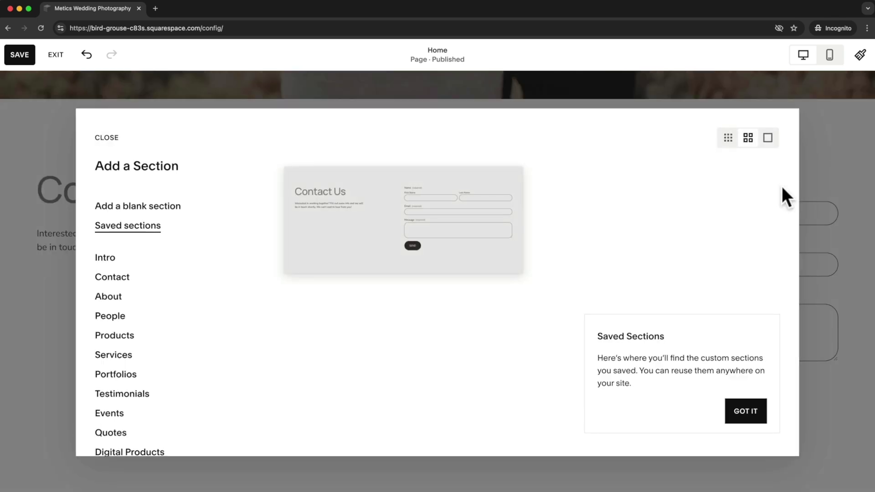
pyautogui.click(102, 138)
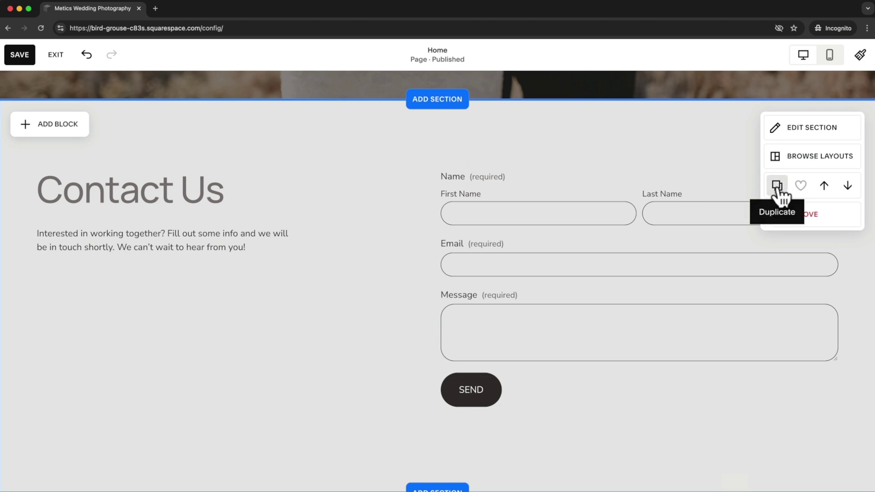
# Duplicate the Contact Us section and check the copy against the original.
pyautogui.scroll(-1, 307, 260)
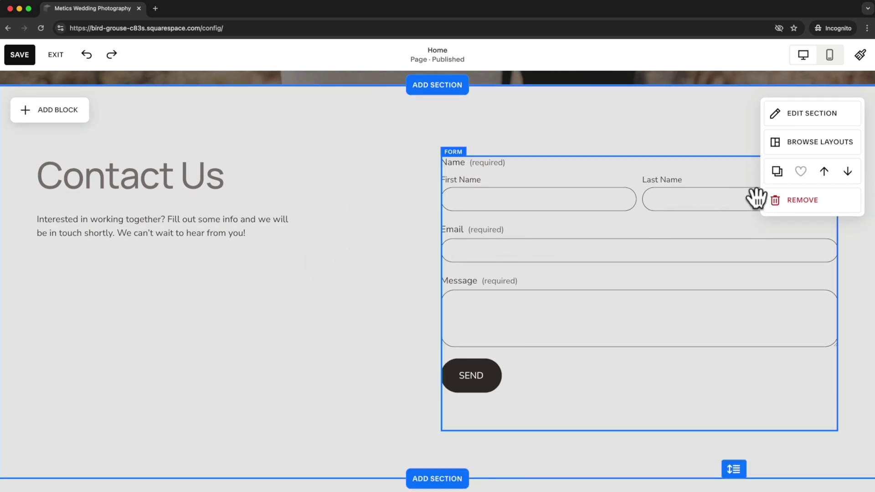
pyautogui.click(777, 172)
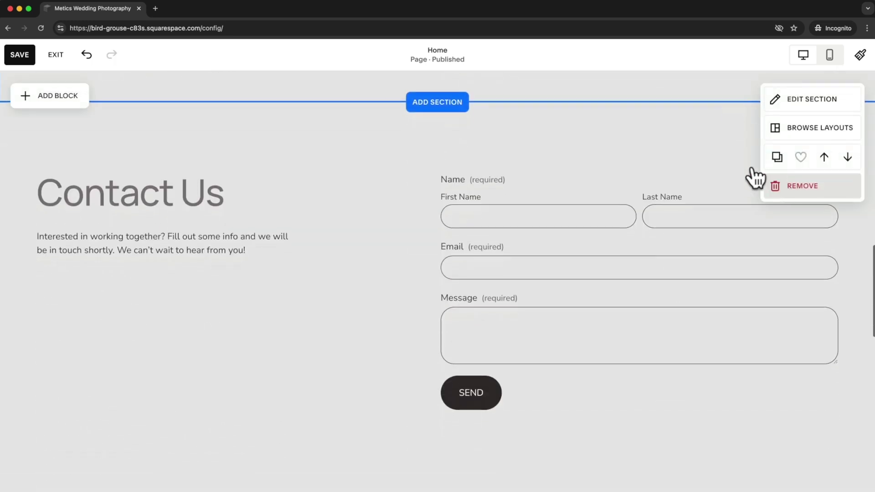
pyautogui.scroll(5, 360, 287)
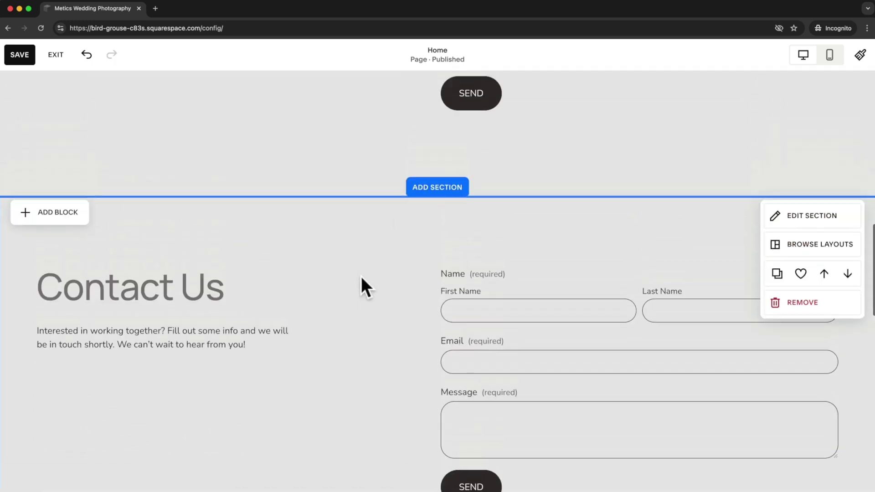
pyautogui.scroll(-4, 384, 339)
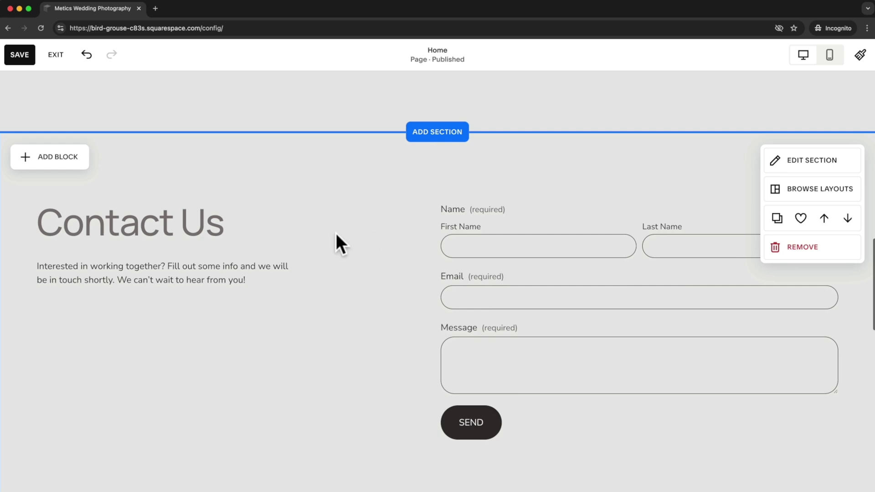
# Remove the duplicate Contact Us section and move the remaining one below the "Who we are" section.
pyautogui.click(805, 251)
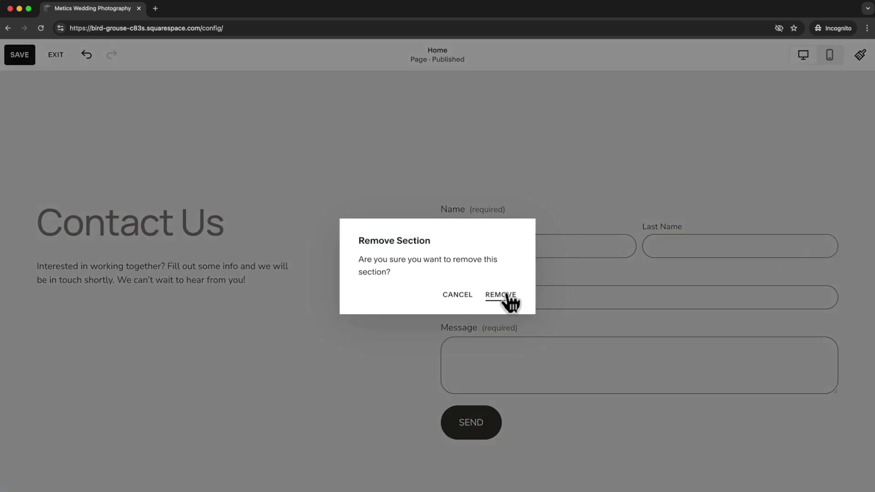
pyautogui.click(501, 295)
pyautogui.scroll(10, 512, 298)
pyautogui.scroll(-2, 527, 291)
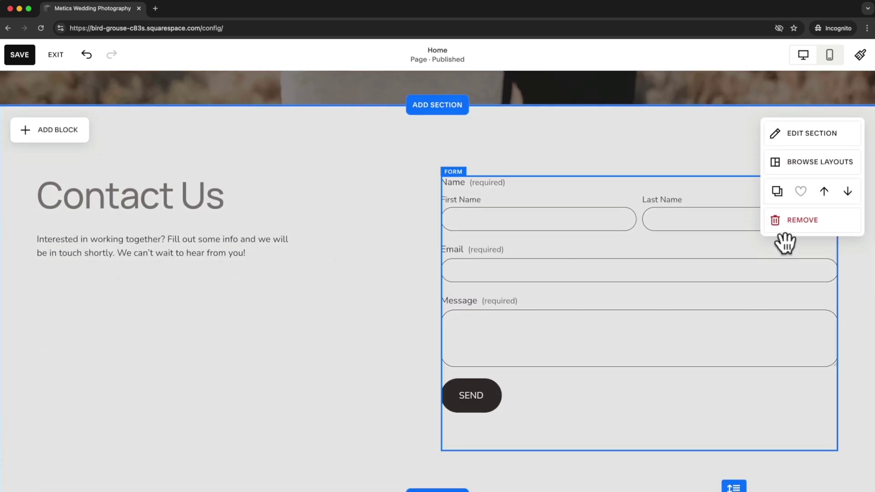
pyautogui.click(847, 191)
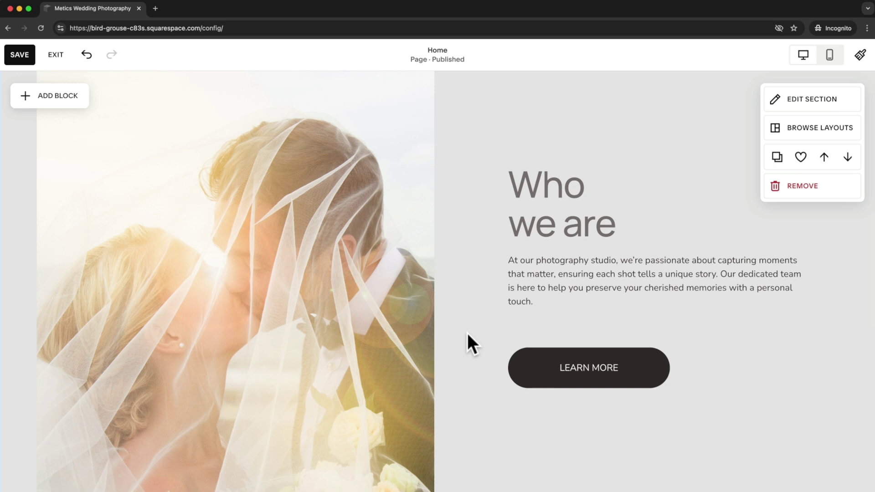
# Open the section templates between the "Who we are" and Contact Us sections and look through the About layouts.
pyautogui.scroll(-4, 468, 334)
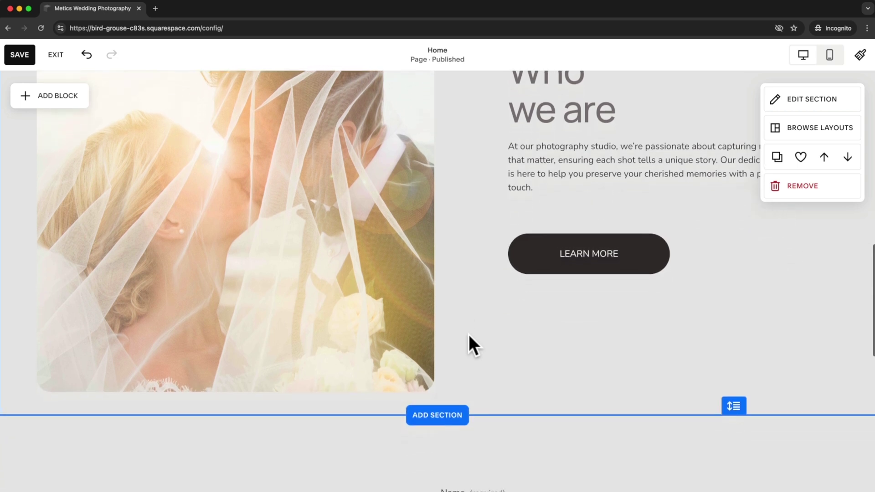
pyautogui.scroll(-2, 524, 337)
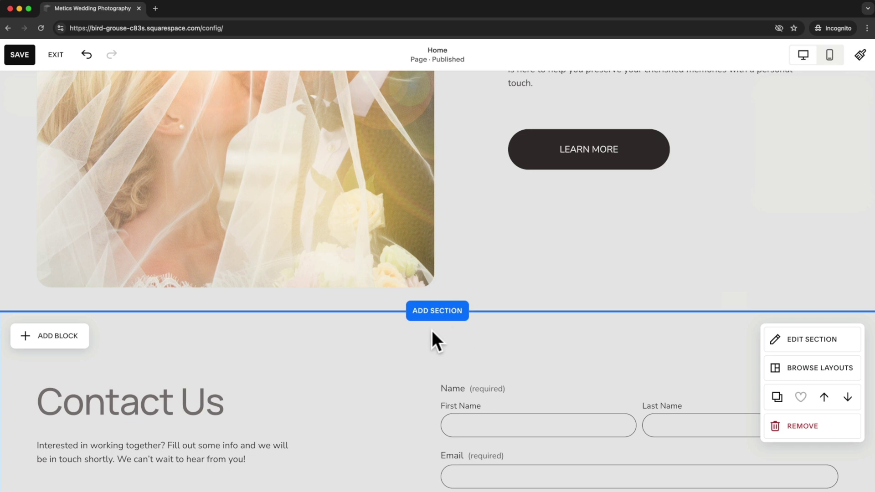
pyautogui.click(437, 316)
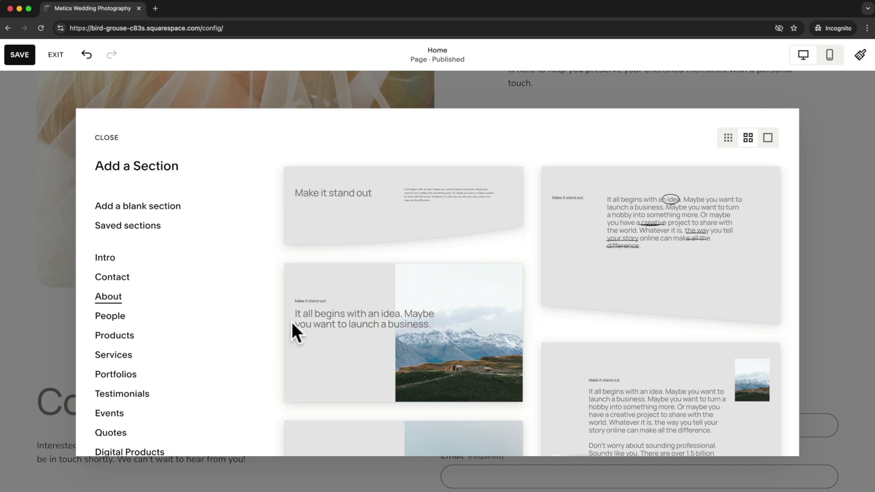
pyautogui.scroll(-5, 399, 295)
pyautogui.scroll(-2, 398, 291)
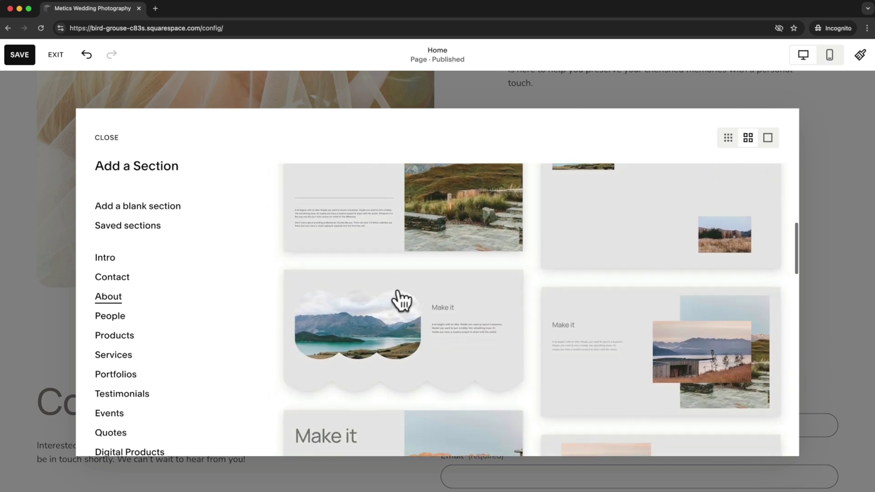
pyautogui.scroll(-1, 148, 264)
pyautogui.scroll(-3, 145, 266)
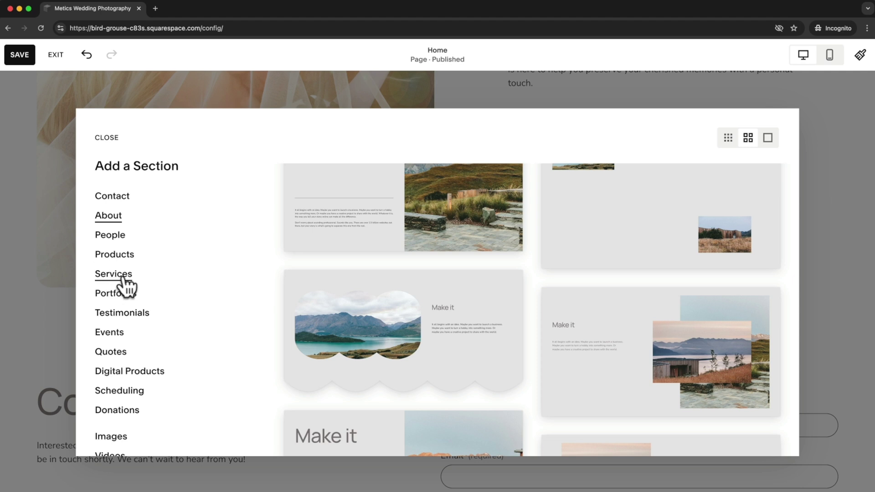
# Browse the Services layouts and add the six-tier pricing section with Basic, Intermediate, Advanced, Bronze, Silver and Gold.
pyautogui.click(115, 276)
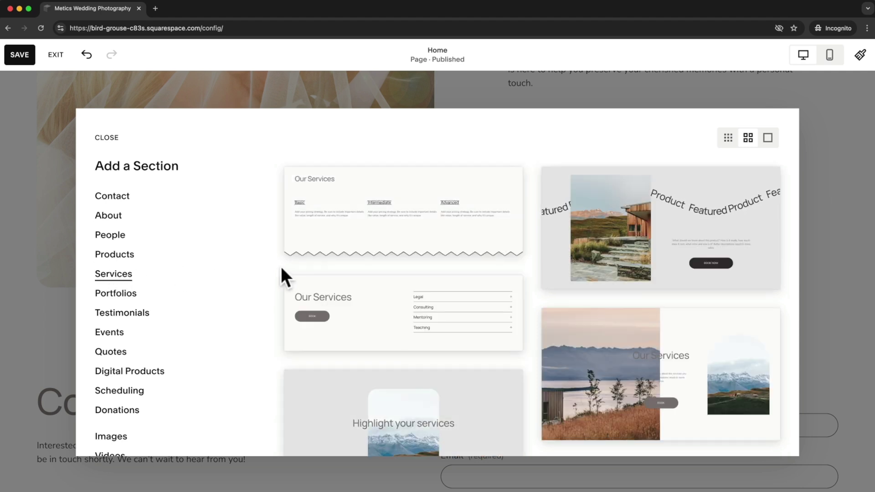
pyautogui.scroll(-10, 526, 268)
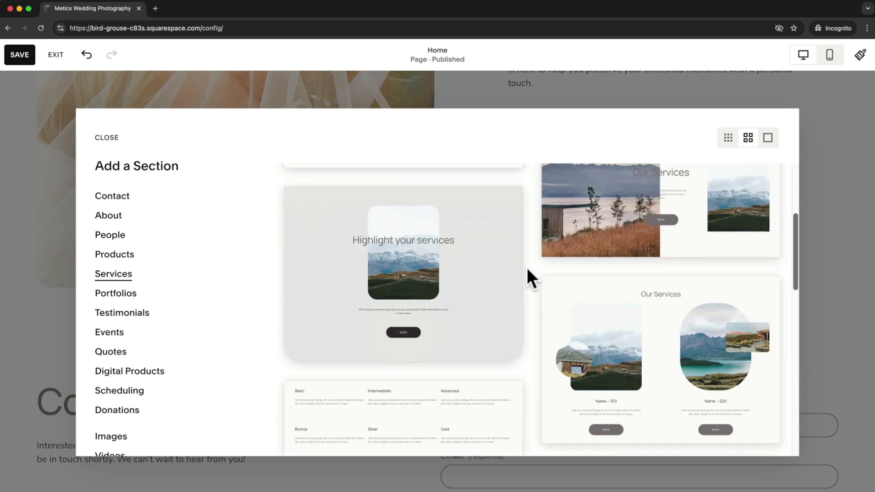
pyautogui.scroll(-4, 527, 267)
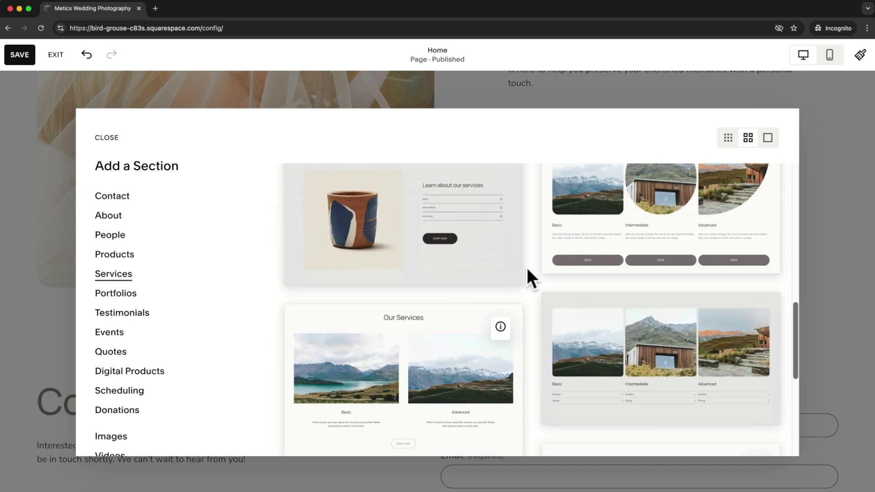
pyautogui.scroll(3, 526, 267)
pyautogui.scroll(2, 527, 267)
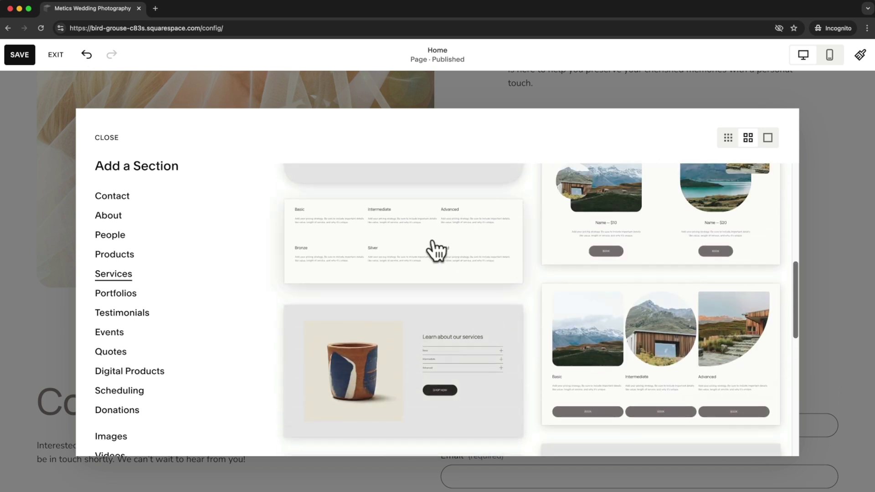
pyautogui.click(412, 242)
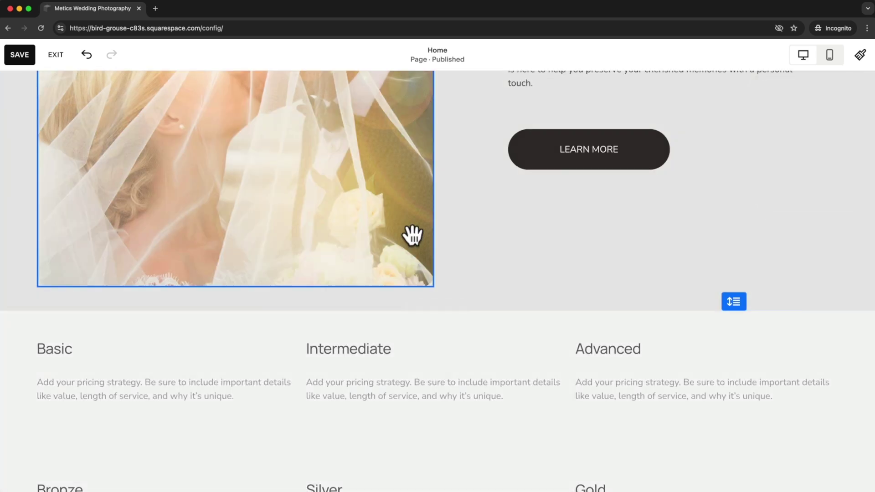
# Select part of the Intermediate description to check that it is editable, and remove the six-tier pricing section.
pyautogui.scroll(-3, 401, 237)
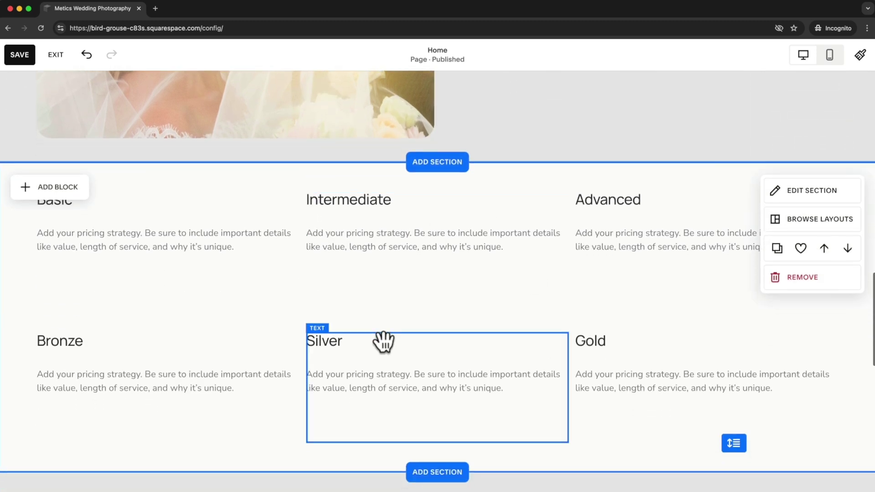
pyautogui.click(420, 242)
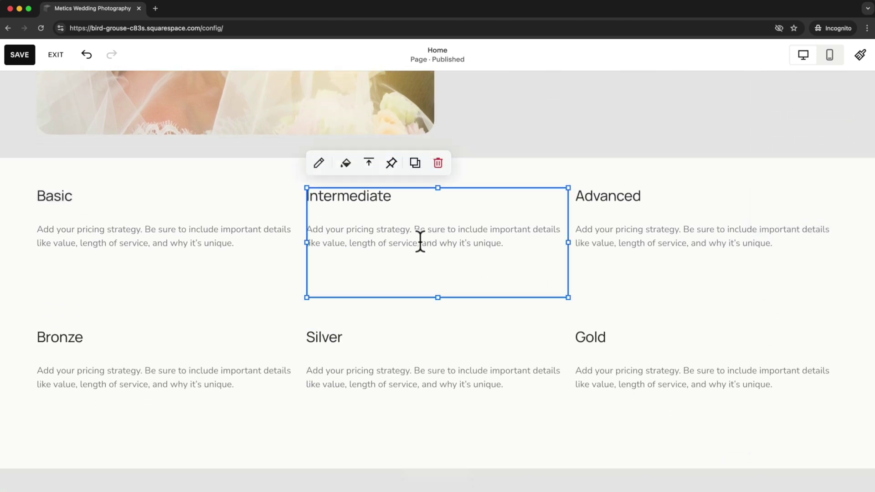
pyautogui.moveTo(346, 230); pyautogui.dragTo(400, 239)
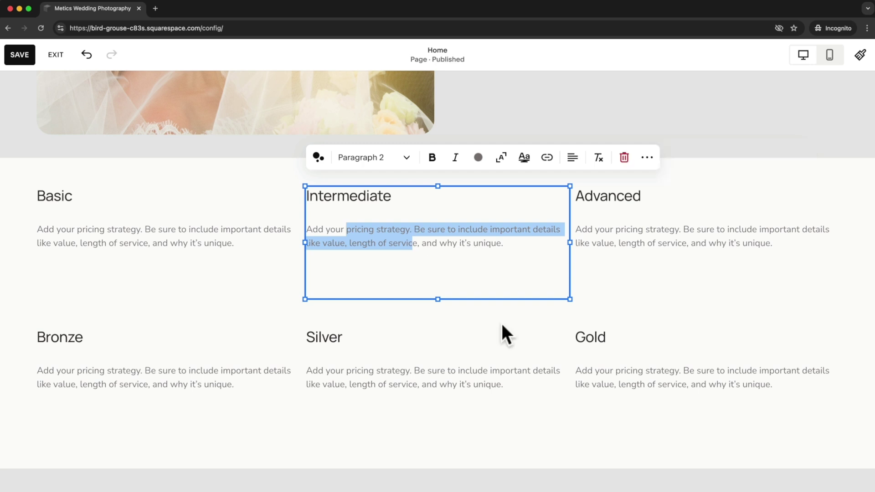
pyautogui.click(739, 177)
pyautogui.click(788, 273)
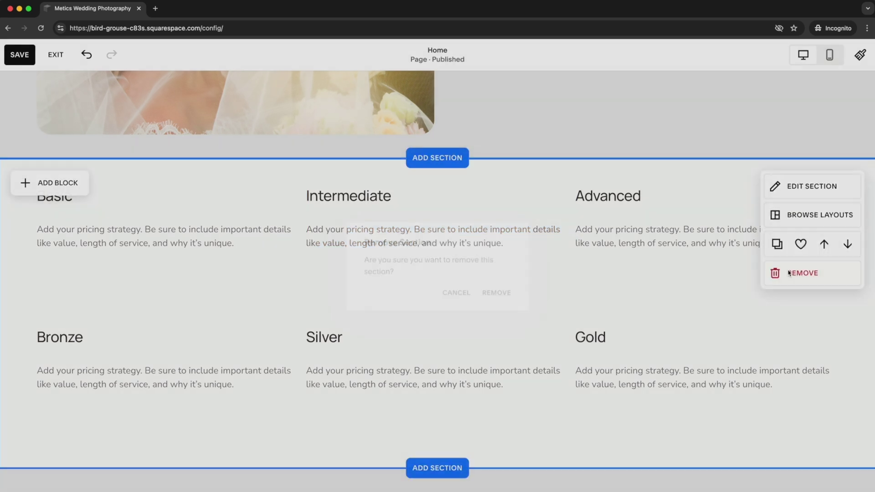
pyautogui.click(499, 295)
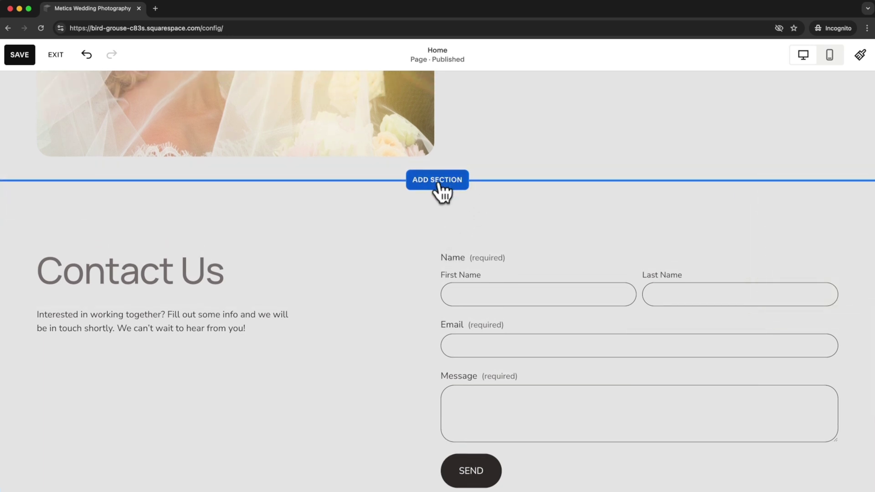
# Add a blank section above Contact Us and place an image block in its left half, slightly in from the edge.
pyautogui.click(439, 180)
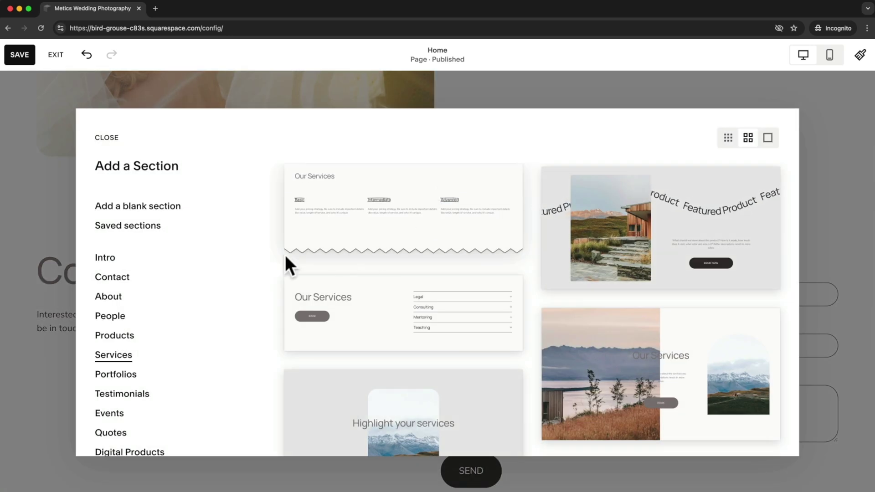
pyautogui.click(161, 207)
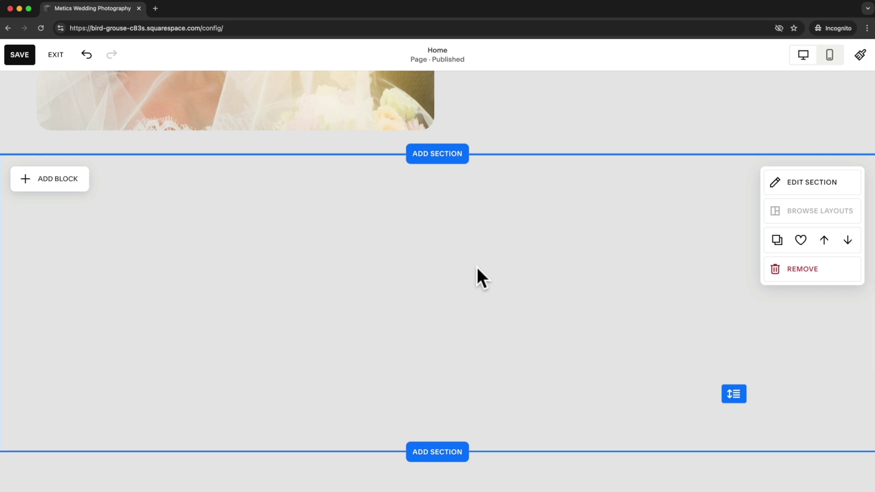
pyautogui.click(67, 182)
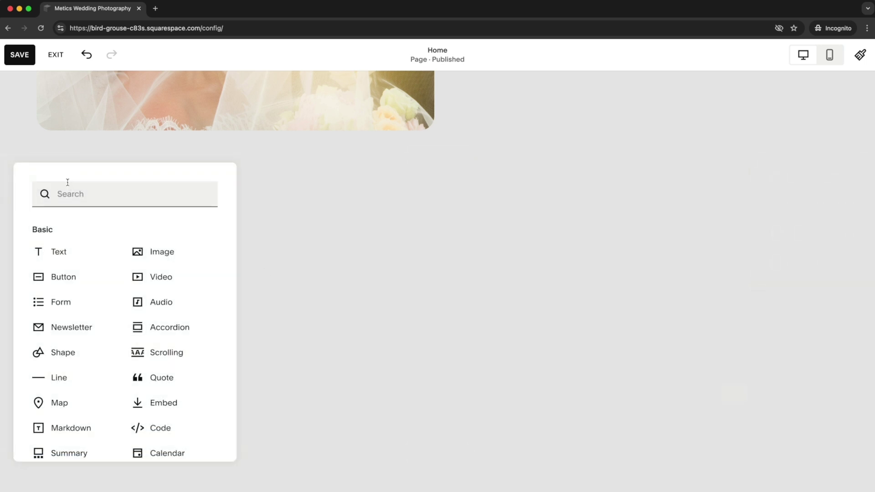
pyautogui.click(157, 256)
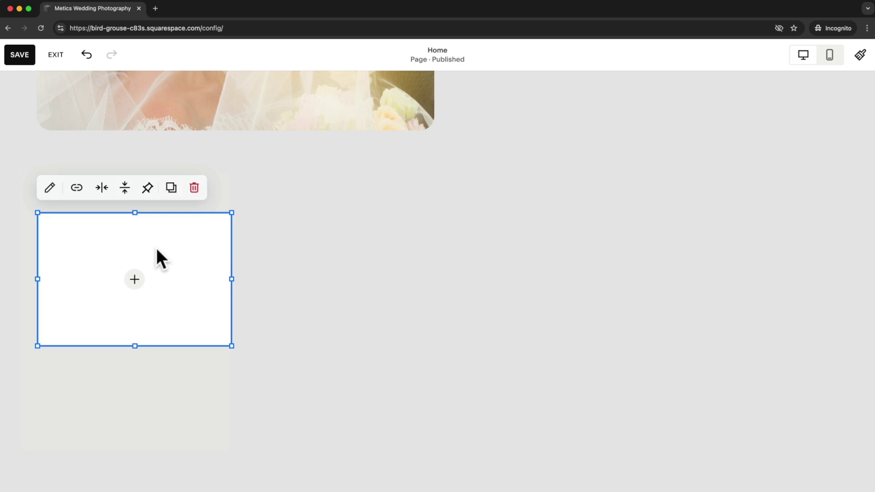
pyautogui.moveTo(160, 269); pyautogui.dragTo(246, 286)
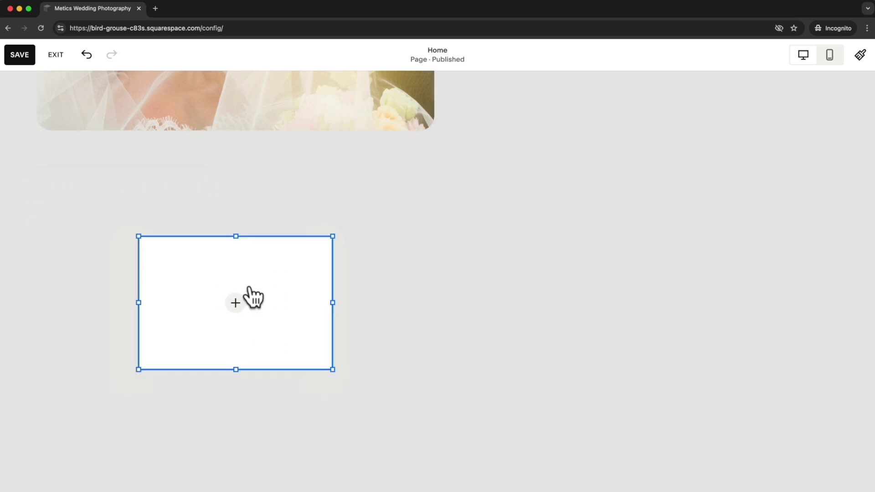
pyautogui.click(91, 237)
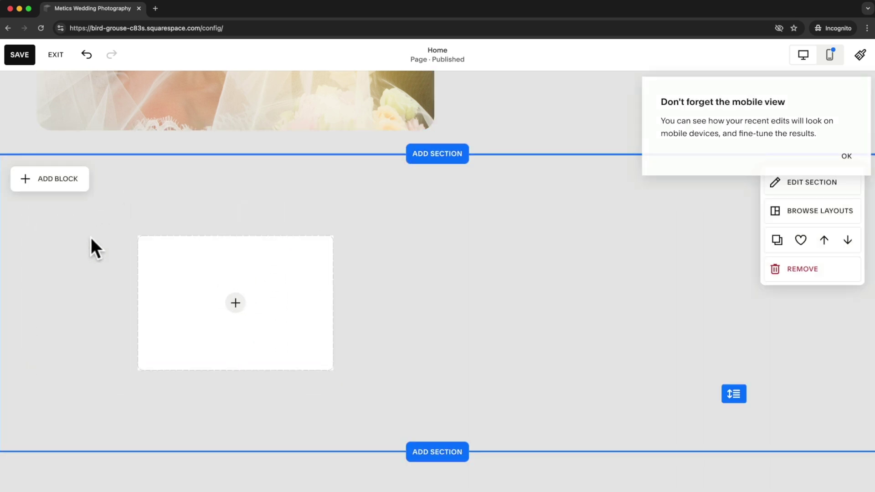
# Add a text block reading "About me" to the right of the image block in the new section.
pyautogui.click(65, 180)
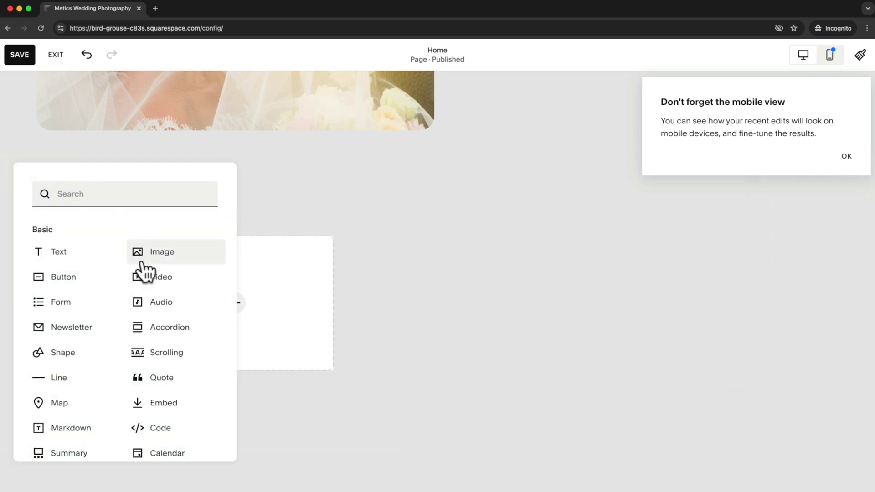
pyautogui.click(85, 255)
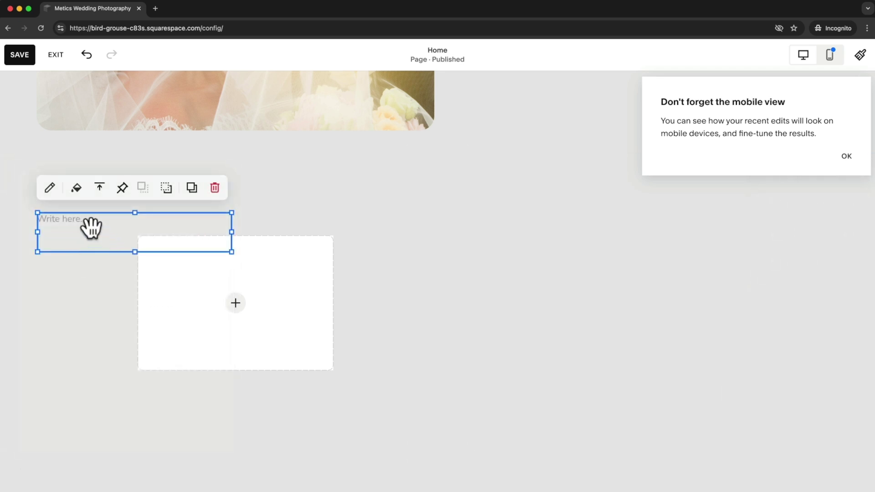
pyautogui.click(195, 210)
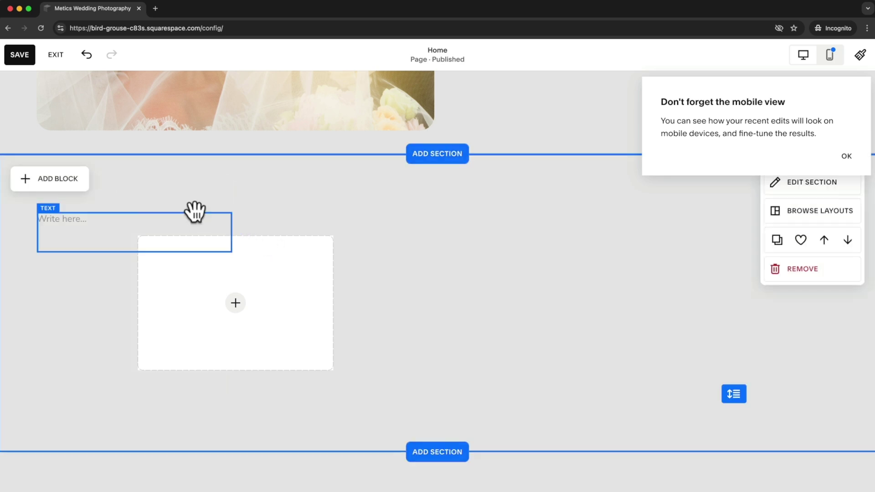
pyautogui.moveTo(186, 213); pyautogui.dragTo(656, 239)
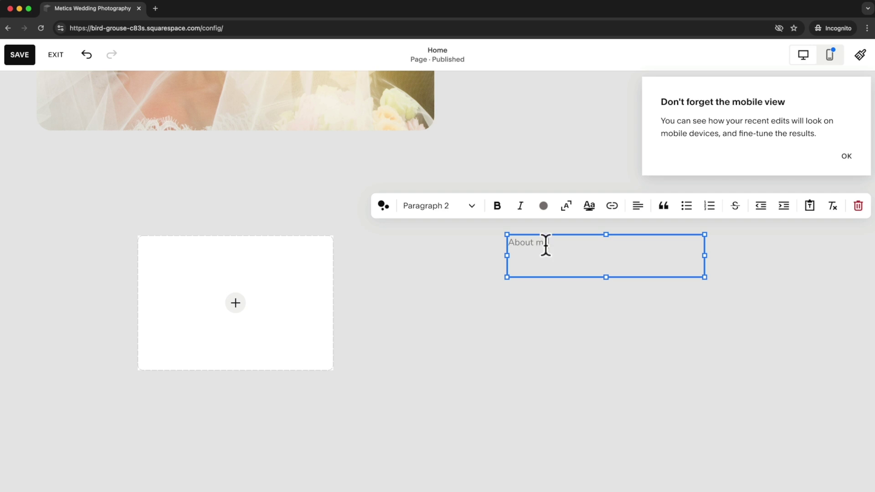
pyautogui.click(96, 256)
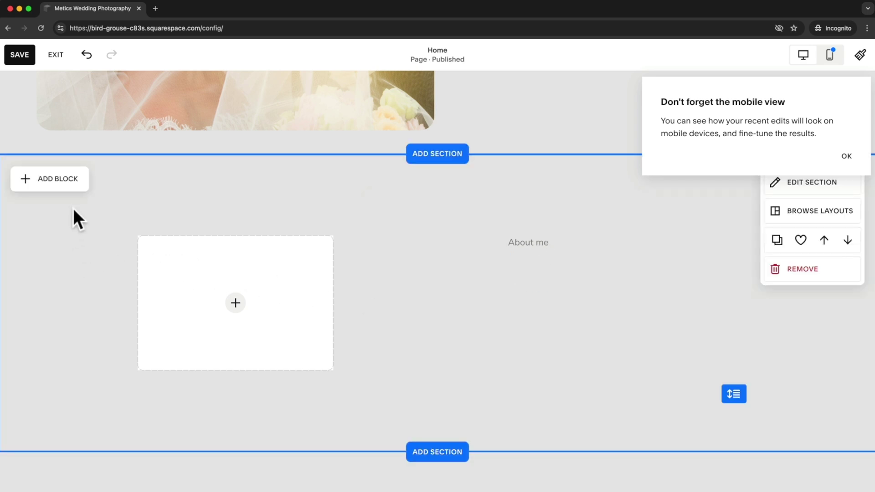
# Add a second, empty text block beneath "About me" and place a button block below it.
pyautogui.click(62, 180)
pyautogui.click(532, 269)
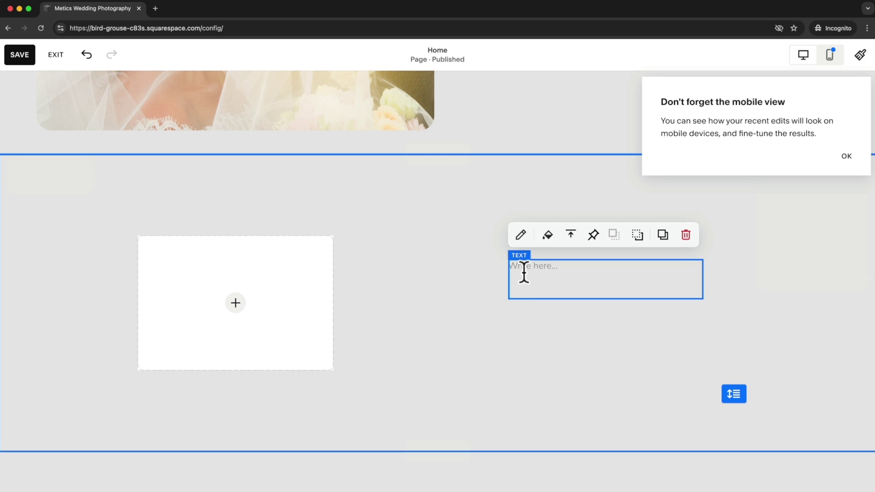
pyautogui.click(105, 248)
pyautogui.click(46, 180)
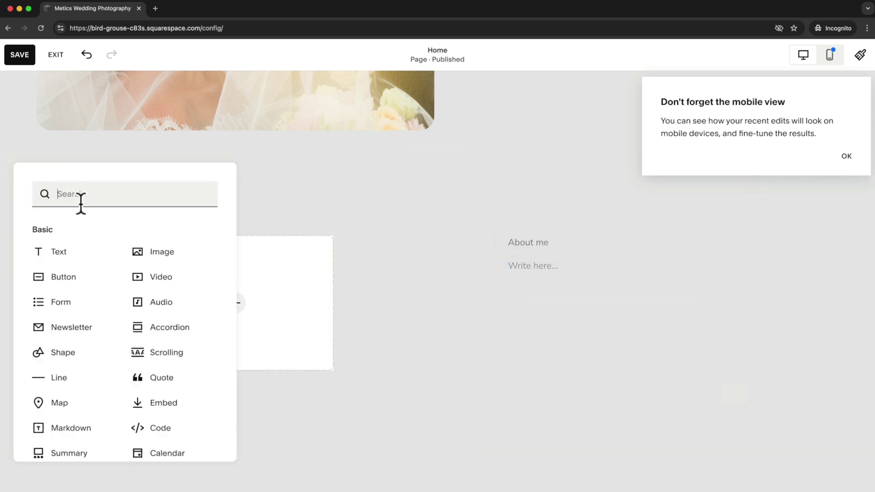
pyautogui.moveTo(70, 282); pyautogui.dragTo(542, 316)
pyautogui.scroll(-1, 437, 291)
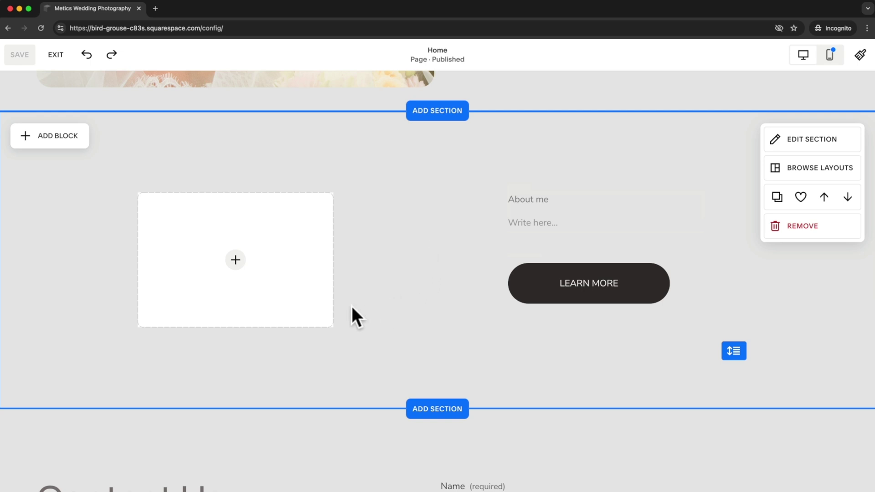
# Fill the empty image block in the new section with the picture photographer.png.
pyautogui.click(294, 252)
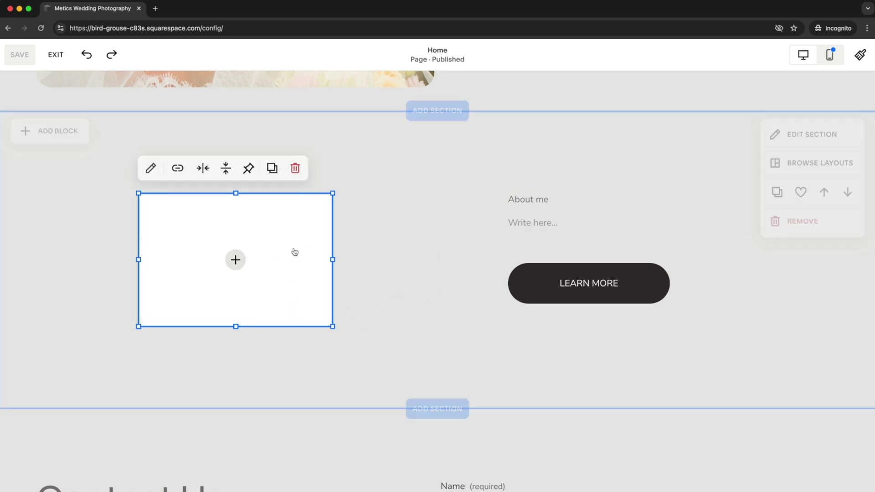
pyautogui.click(151, 169)
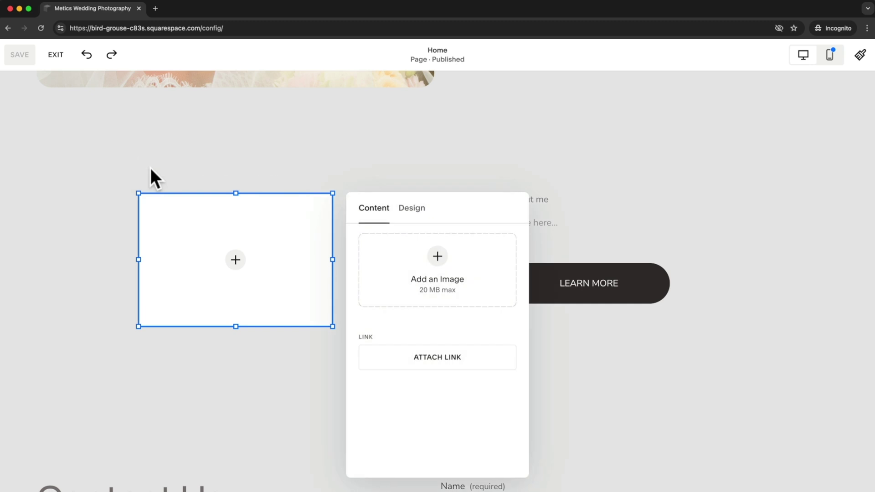
pyautogui.moveTo(529, 453); pyautogui.dragTo(449, 283)
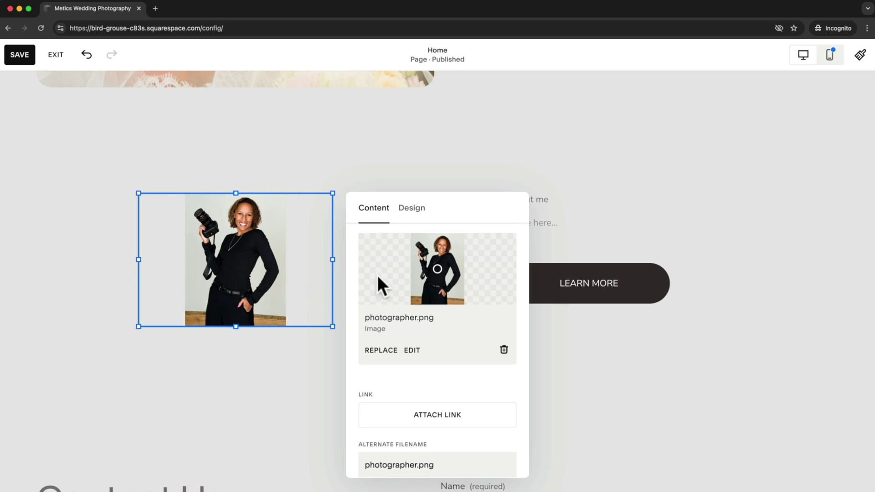
# Set the photographer image's design to Fill with a corner radius of 25.
pyautogui.click(415, 212)
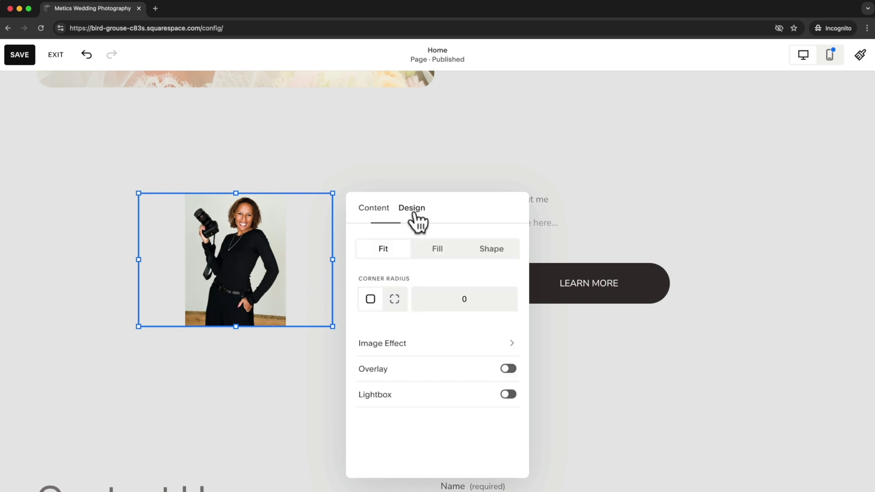
pyautogui.click(438, 260)
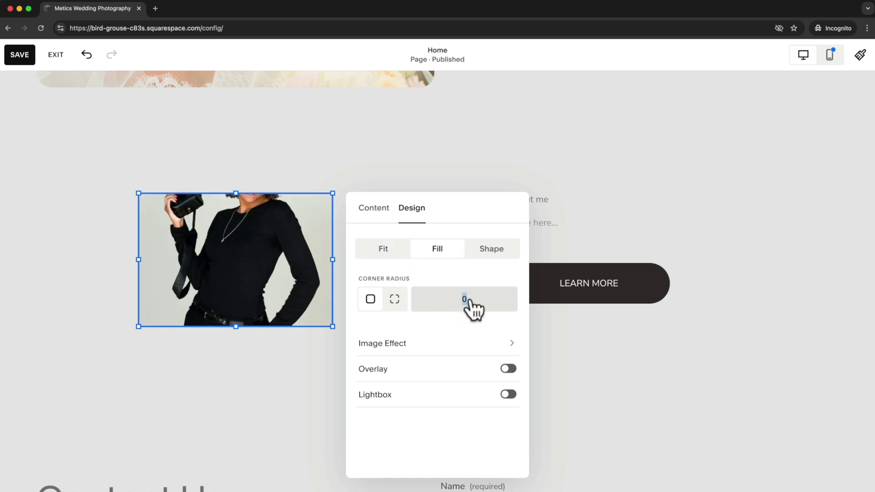
pyautogui.write('5')
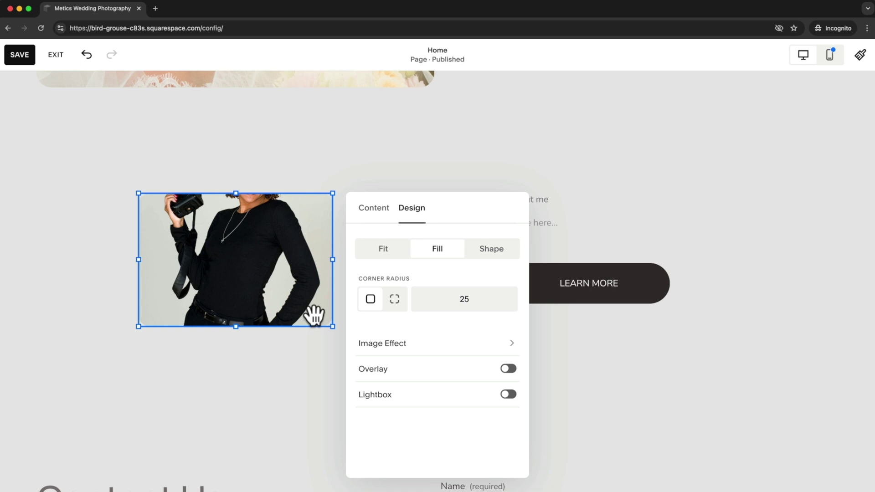
# Stretch the photographer image downward and upward to show the whole portrait, and extend the section's height.
pyautogui.moveTo(232, 327); pyautogui.dragTo(237, 443)
pyautogui.moveTo(335, 192); pyautogui.dragTo(355, 169)
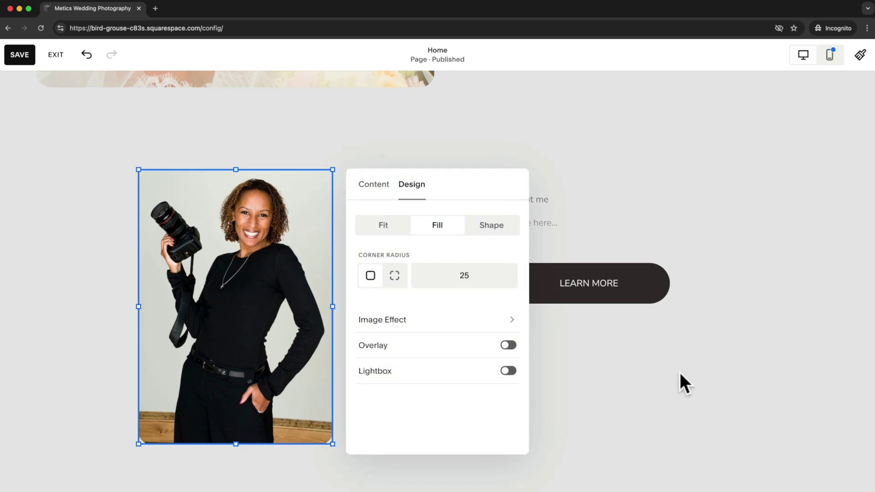
pyautogui.click(598, 367)
pyautogui.scroll(-1, 561, 360)
pyautogui.moveTo(731, 426); pyautogui.dragTo(733, 488)
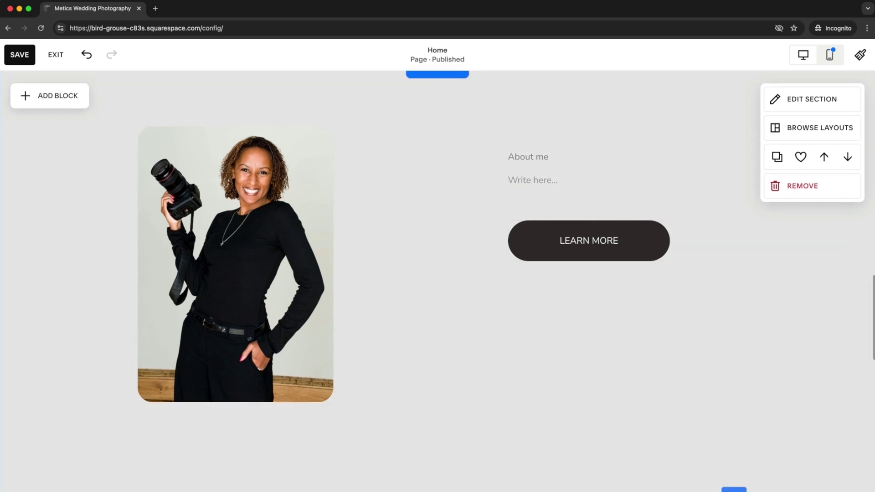
# Enlarge the photographer image and line up its top edge with the "About me" text block.
pyautogui.click(299, 342)
pyautogui.moveTo(357, 422); pyautogui.dragTo(390, 467)
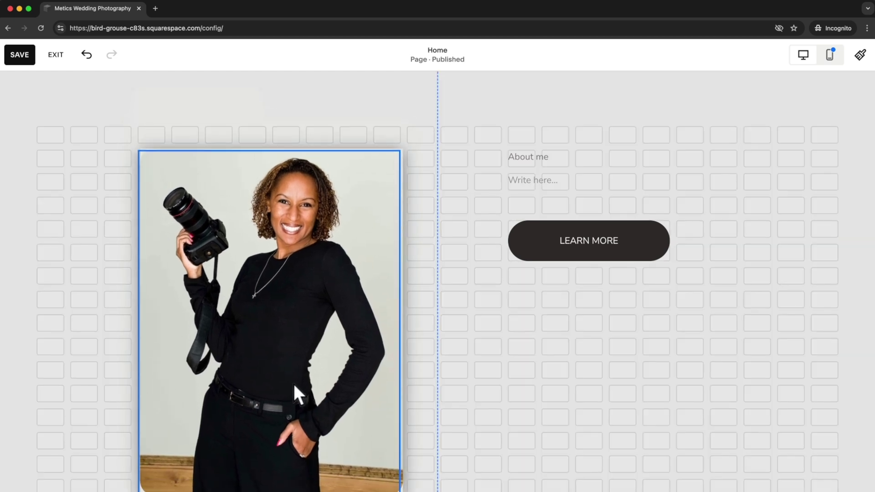
pyautogui.scroll(-3, 293, 384)
pyautogui.click(293, 286)
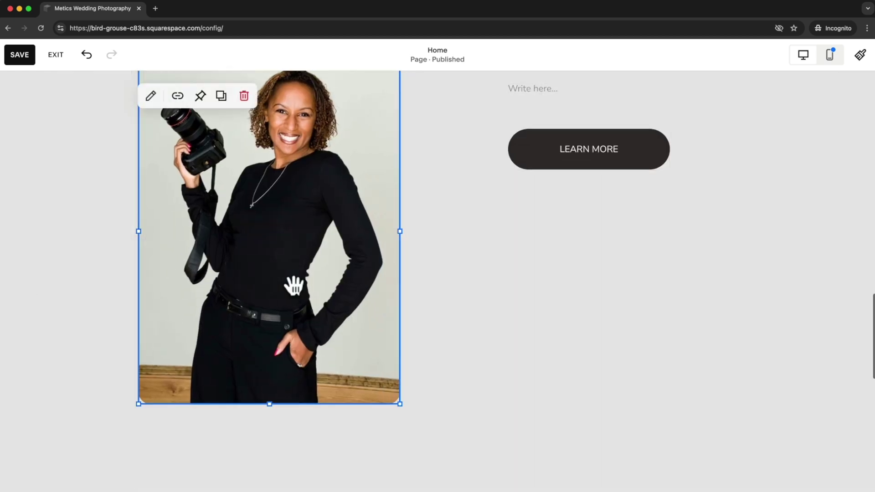
pyautogui.scroll(3, 295, 286)
pyautogui.scroll(-1, 463, 254)
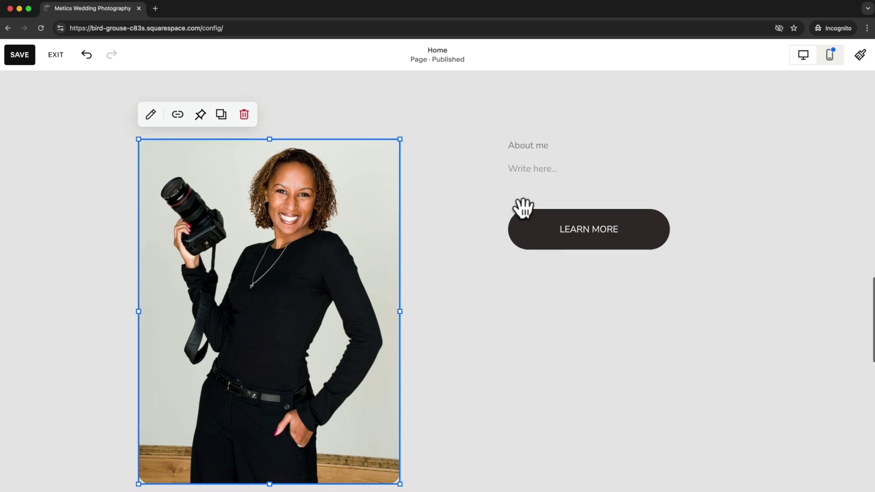
# Format "About me" as Heading 2 and move the empty text block and the Learn More button lower to make room.
pyautogui.click(541, 150)
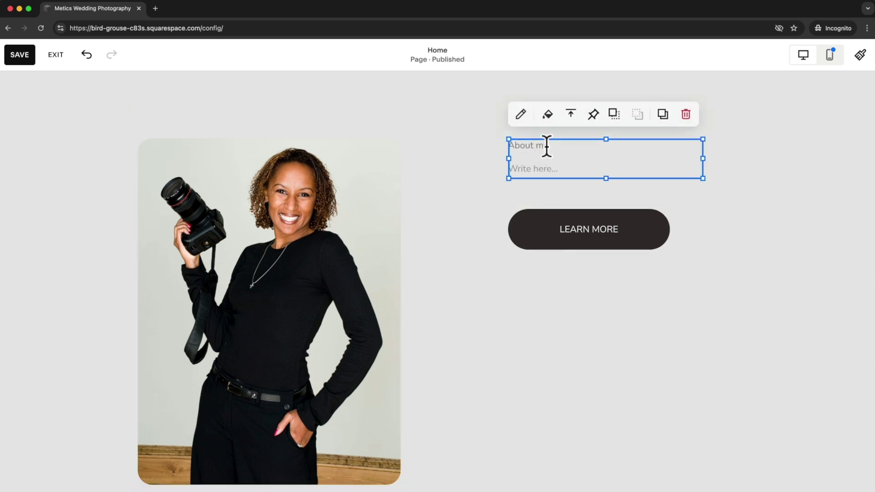
pyautogui.click(522, 117)
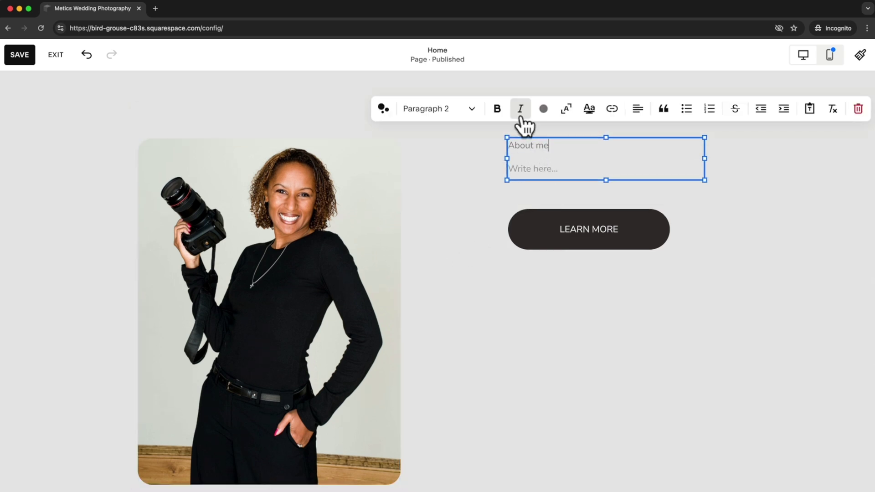
pyautogui.click(452, 112)
pyautogui.click(433, 166)
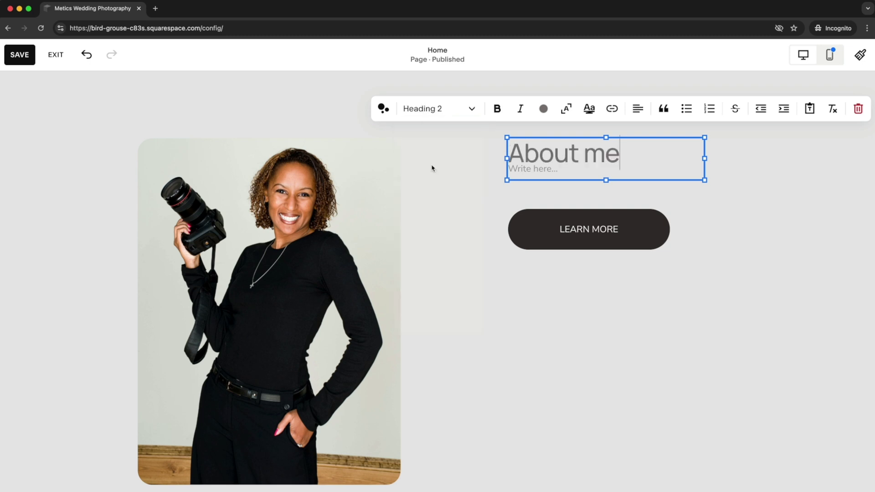
pyautogui.moveTo(553, 185); pyautogui.dragTo(552, 212)
pyautogui.moveTo(580, 244); pyautogui.dragTo(573, 344)
# Fill the empty text block under the "About me" heading with an AI-generated paragraph.
pyautogui.click(547, 200)
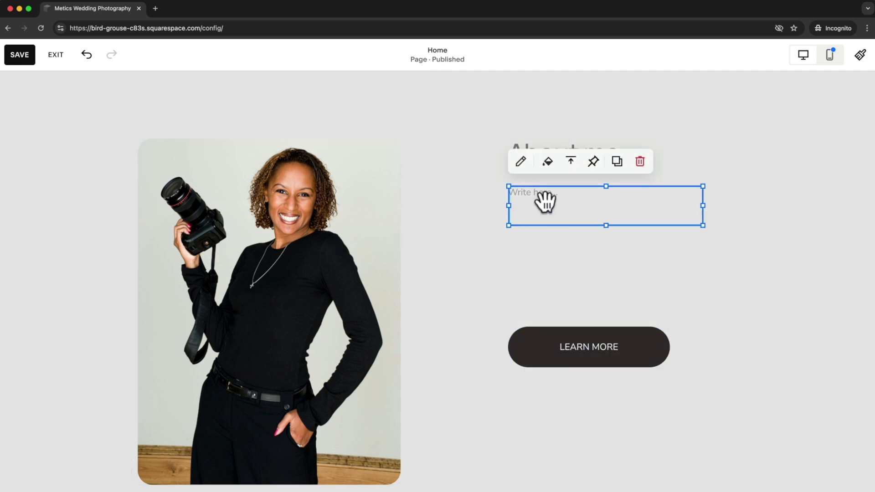
pyautogui.click(523, 164)
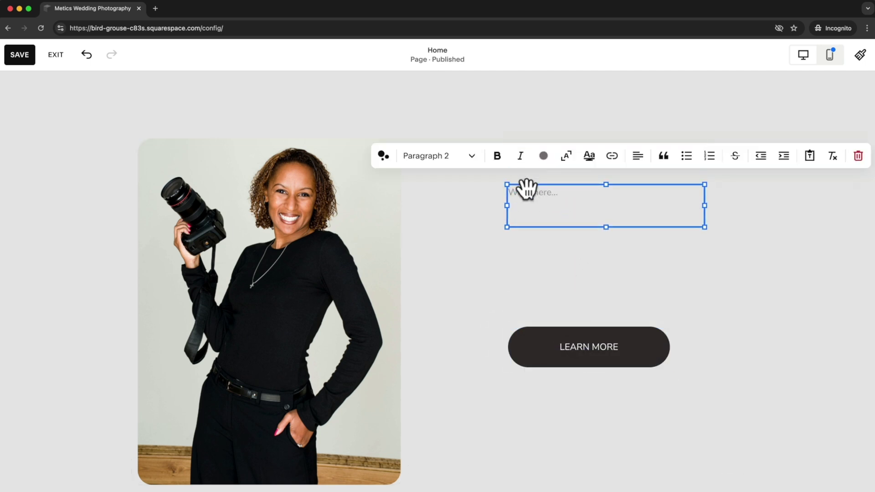
pyautogui.click(384, 156)
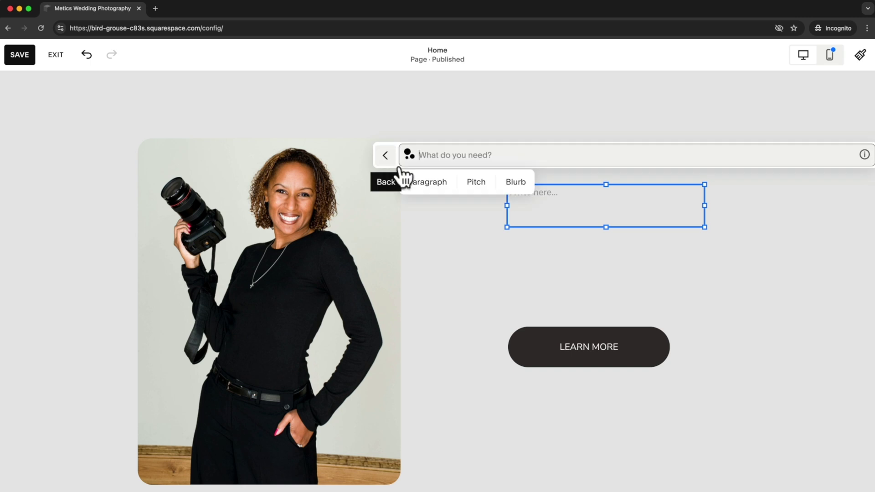
pyautogui.click(417, 182)
pyautogui.click(767, 280)
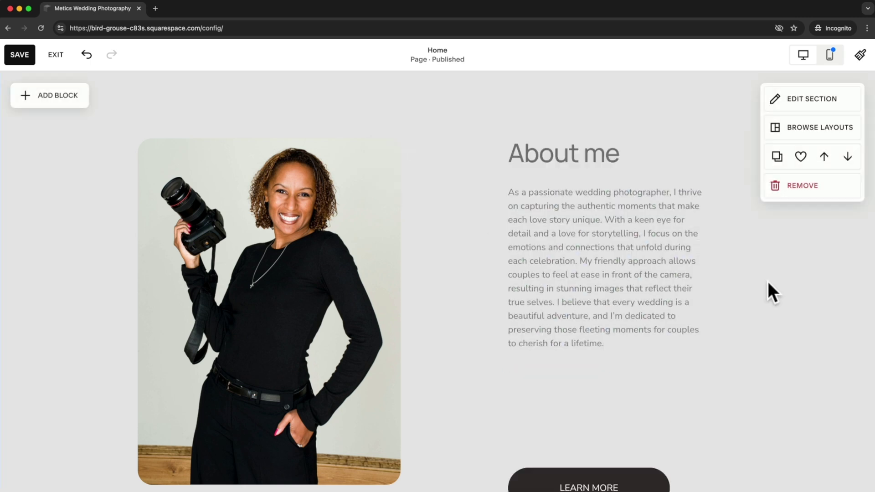
# Format the generated text as Paragraph 1, widen its block, and shorten the block to fit the text.
pyautogui.click(608, 235)
pyautogui.click(523, 165)
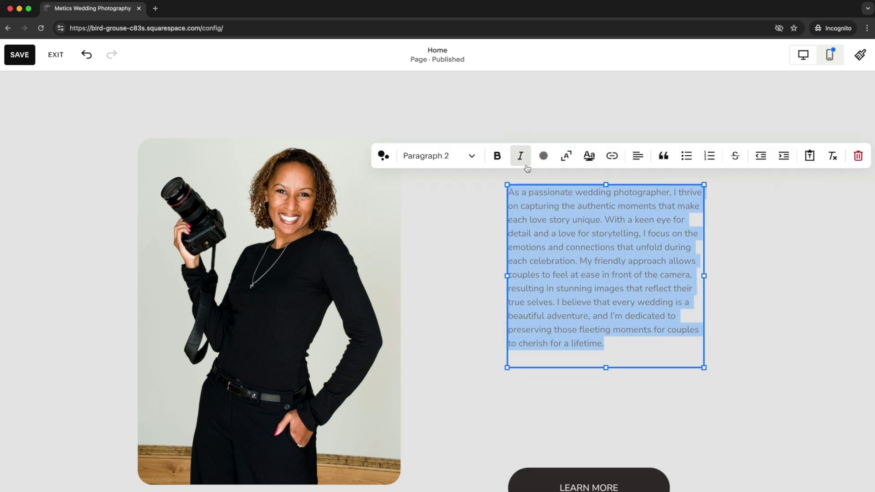
pyautogui.click(470, 158)
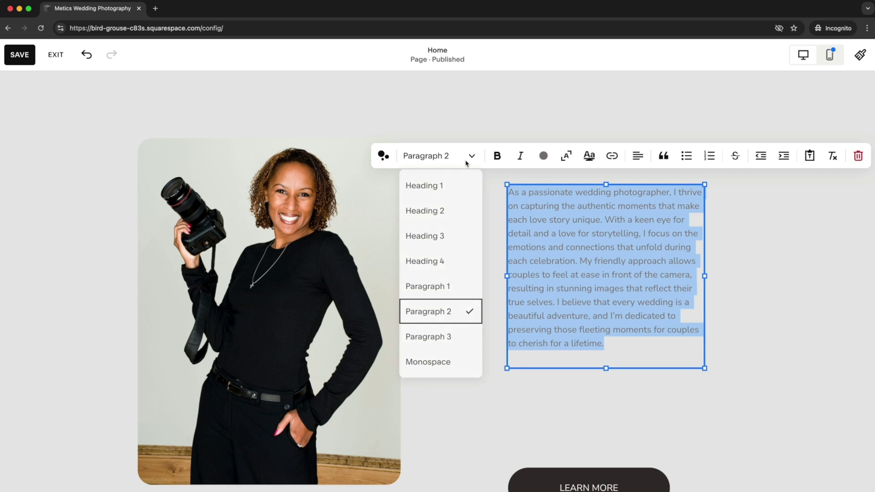
pyautogui.click(469, 287)
pyautogui.moveTo(704, 304); pyautogui.dragTo(762, 298)
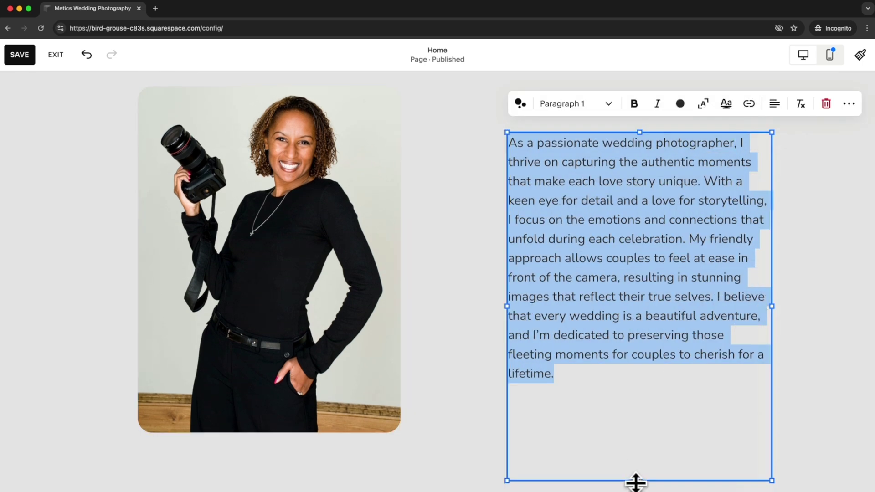
pyautogui.moveTo(640, 481); pyautogui.dragTo(640, 389)
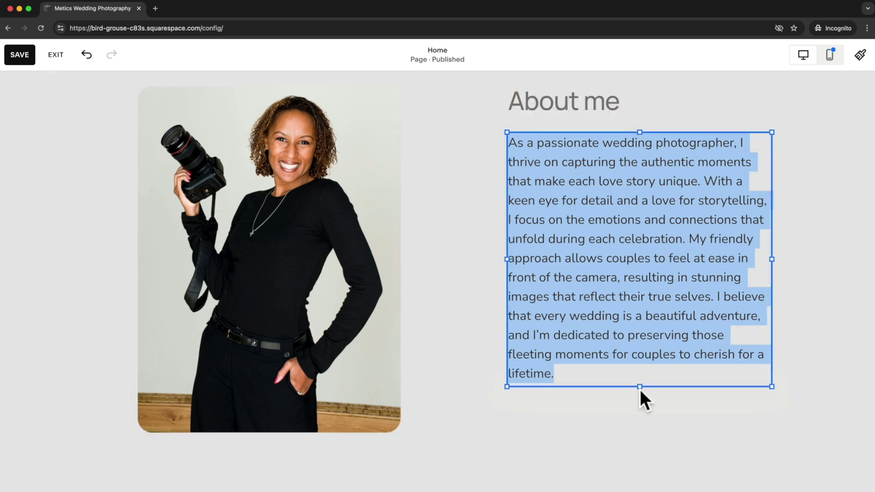
# Move the Learn More button up to directly beneath the "About me" paragraph.
pyautogui.scroll(-6, 623, 374)
pyautogui.scroll(2, 596, 338)
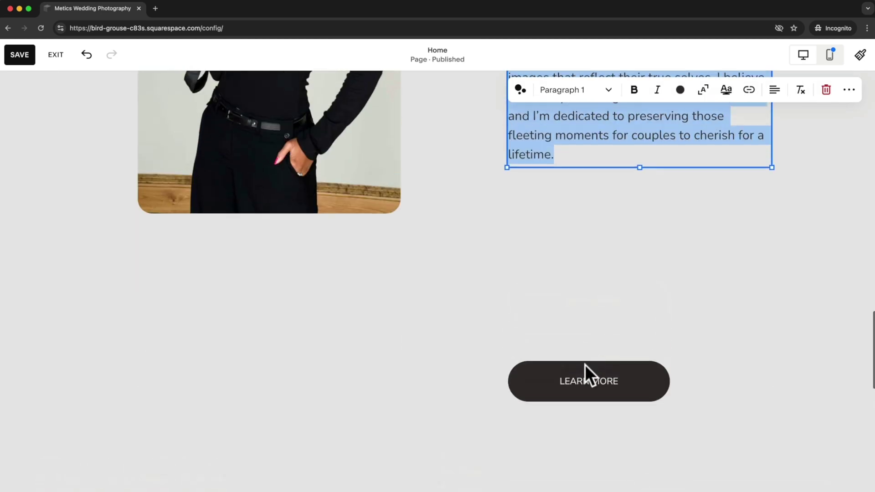
pyautogui.moveTo(580, 378); pyautogui.dragTo(581, 196)
pyautogui.scroll(5, 578, 230)
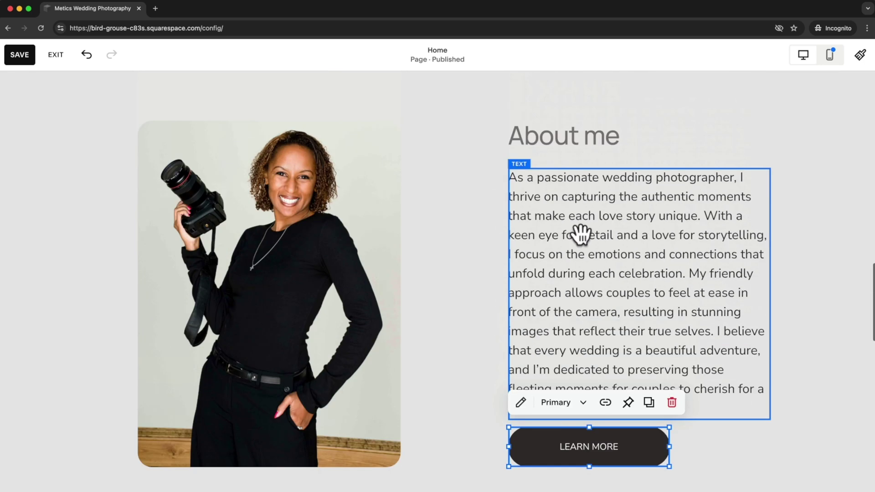
# Shorten the "About me" section so that it ends just below the Learn More button.
pyautogui.scroll(-6, 590, 242)
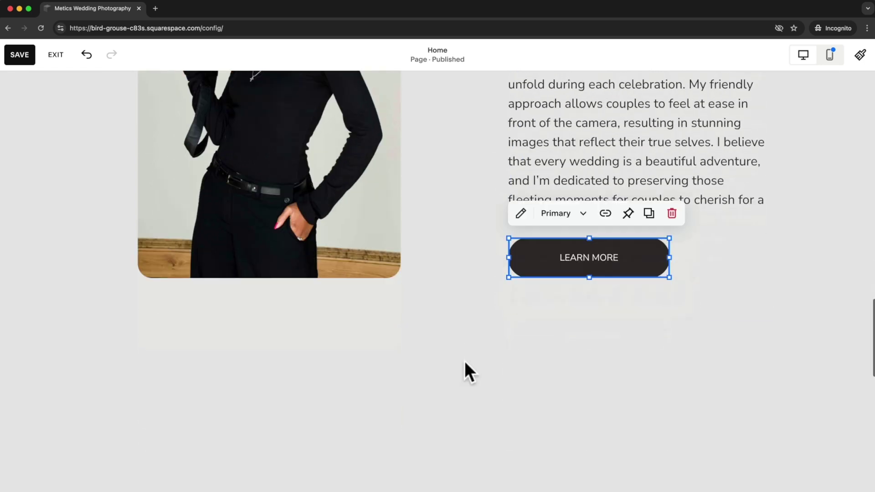
pyautogui.scroll(-8, 510, 379)
pyautogui.moveTo(727, 255); pyautogui.dragTo(716, 278)
pyautogui.scroll(5, 639, 275)
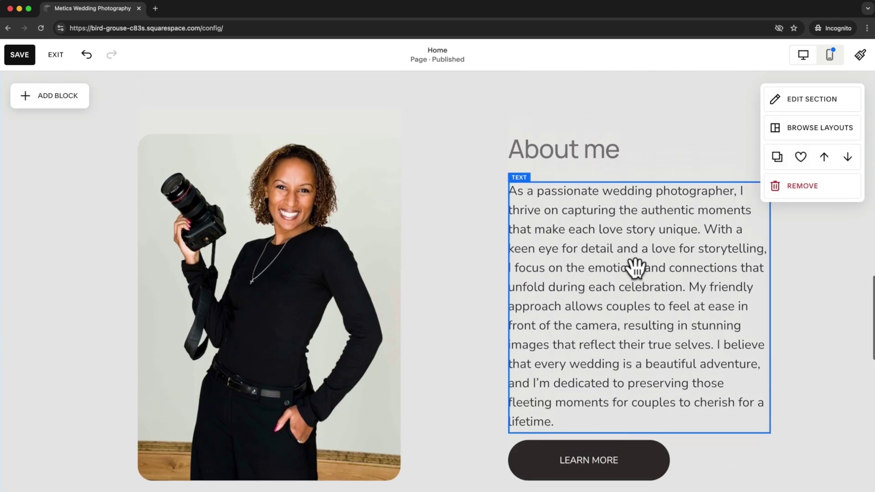
pyautogui.scroll(-3, 635, 267)
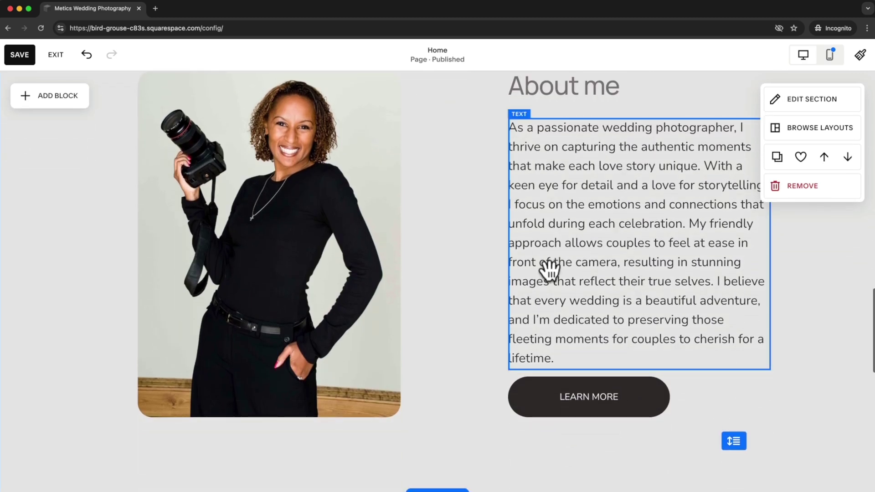
pyautogui.scroll(1, 492, 272)
pyautogui.scroll(1, 477, 283)
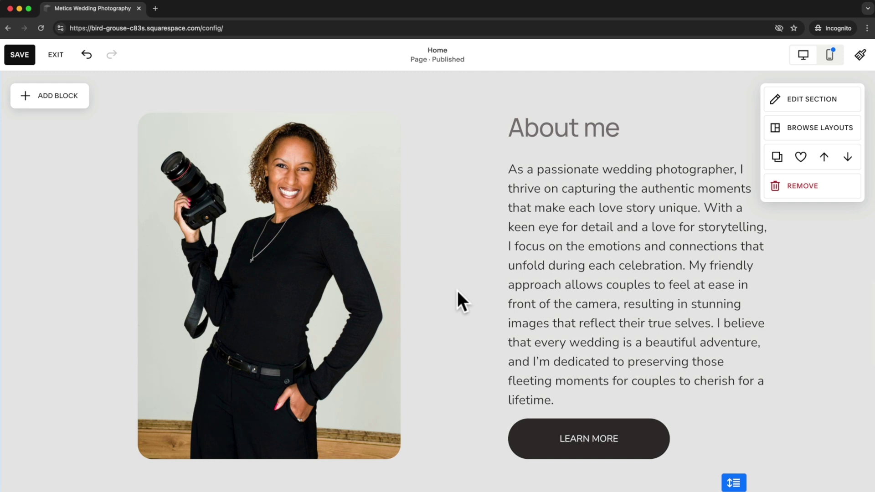
# Open the section editing settings of the hero banner at the beginning of the home page.
pyautogui.scroll(10, 469, 256)
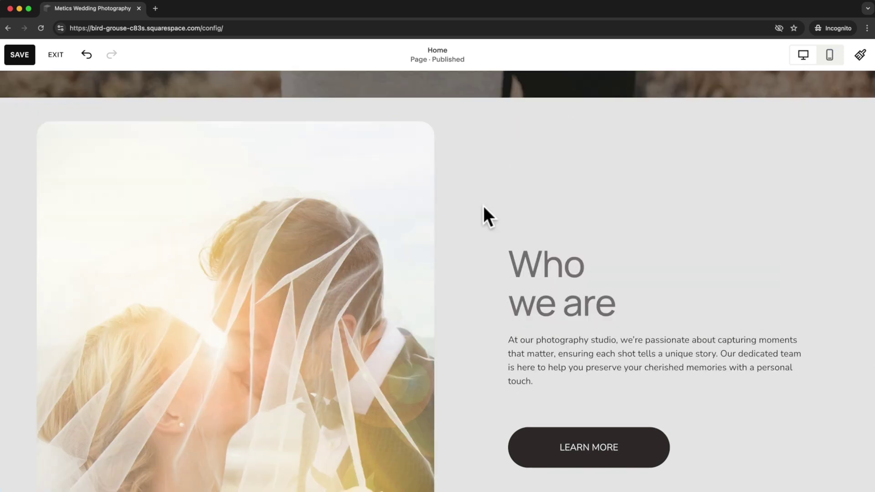
pyautogui.scroll(5, 484, 208)
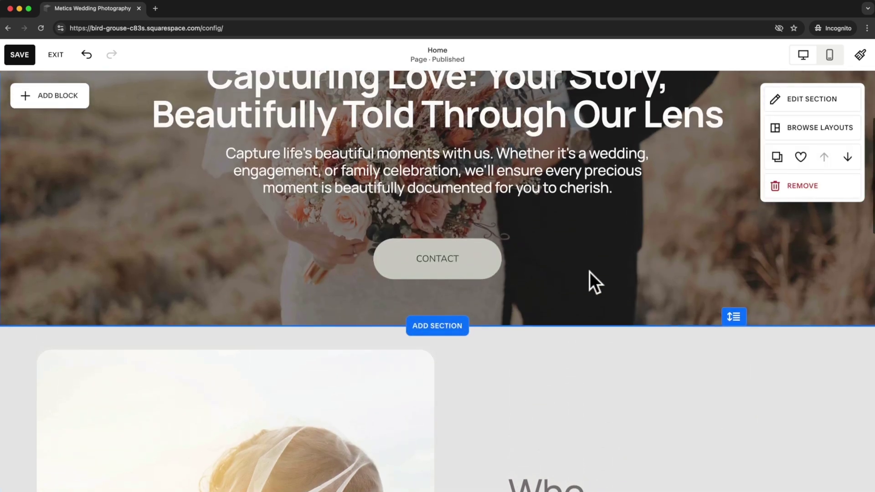
pyautogui.scroll(4, 592, 273)
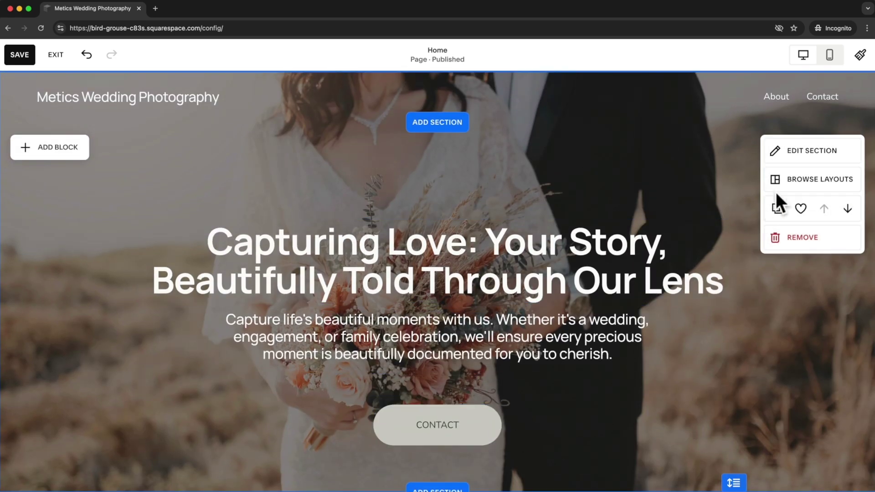
pyautogui.click(808, 166)
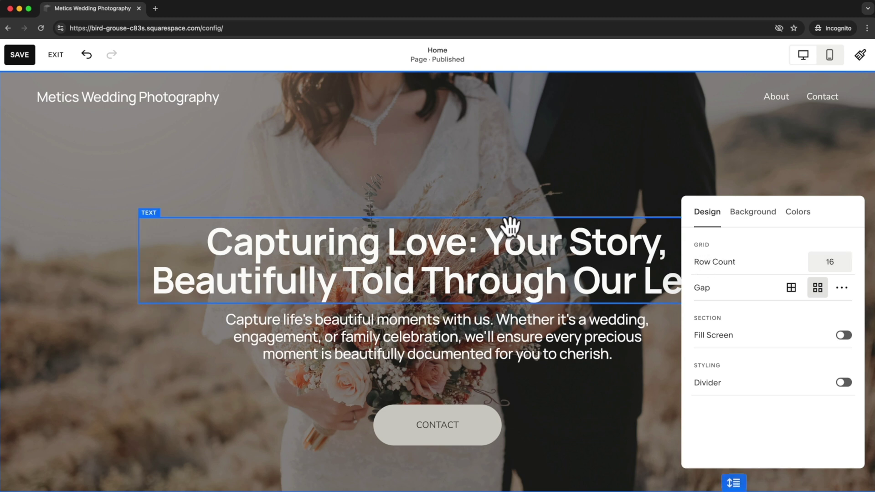
pyautogui.moveTo(480, 235)
pyautogui.mouseDown()
pyautogui.moveTo(485, 167)
pyautogui.moveTo(485, 235)
pyautogui.mouseUp()
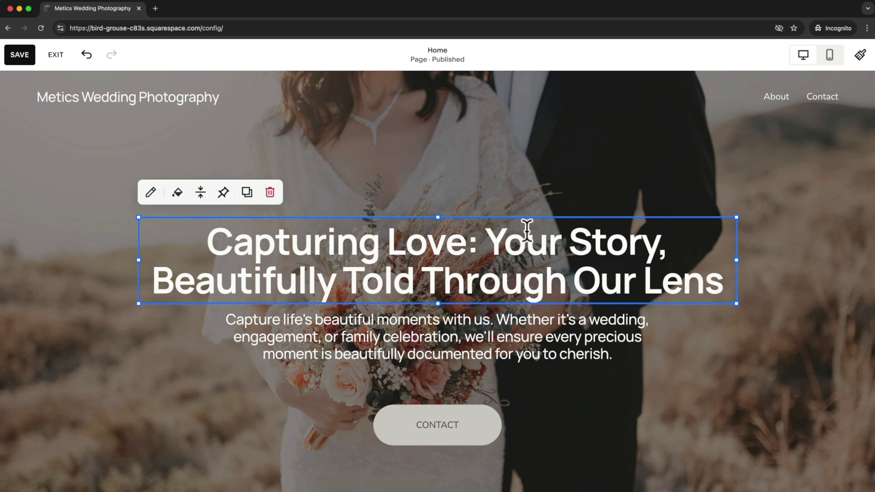
pyautogui.click(551, 196)
pyautogui.click(806, 154)
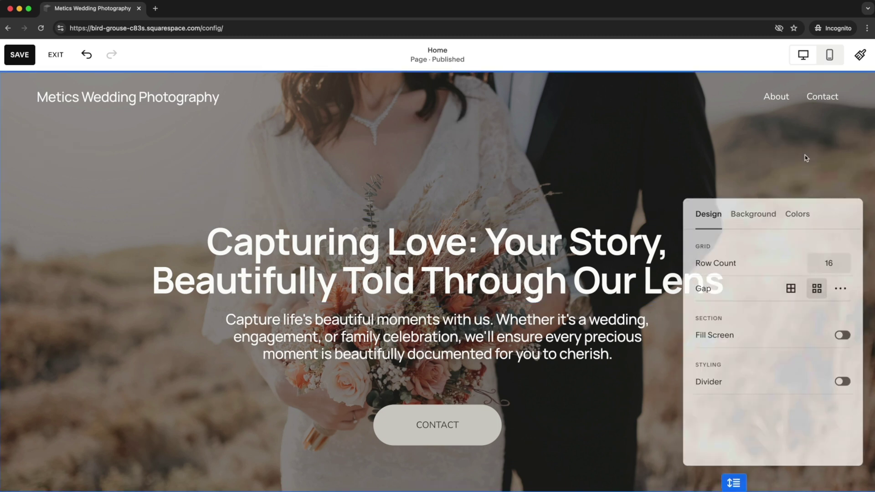
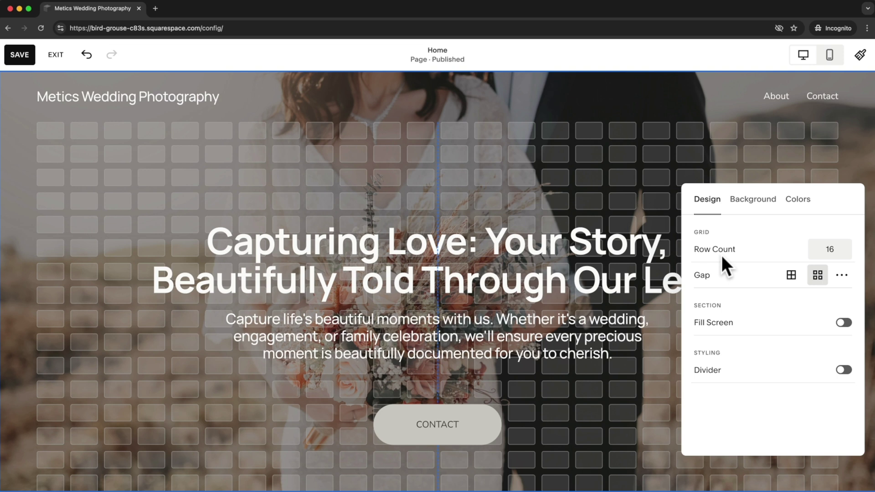
# Try a grid row count of 20 on the hero section, and shrink the section back to 16 rows.
pyautogui.scroll(-2, 607, 182)
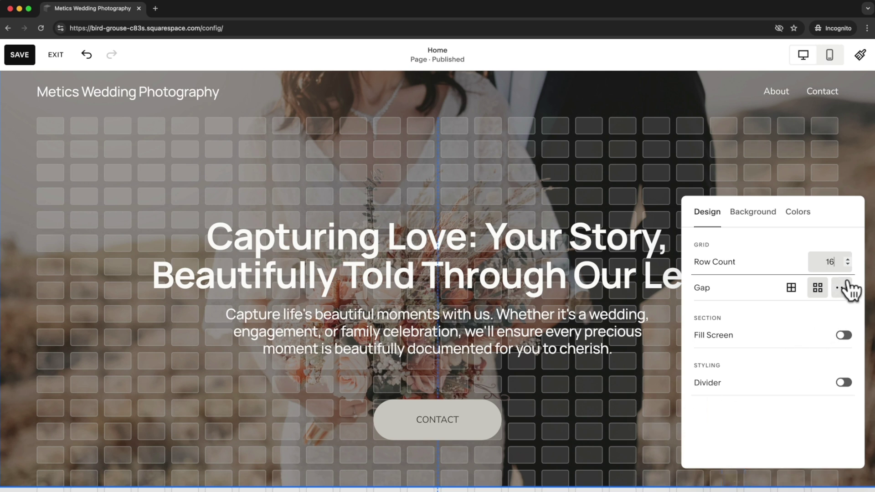
pyautogui.click(847, 258)
pyautogui.click(847, 258)
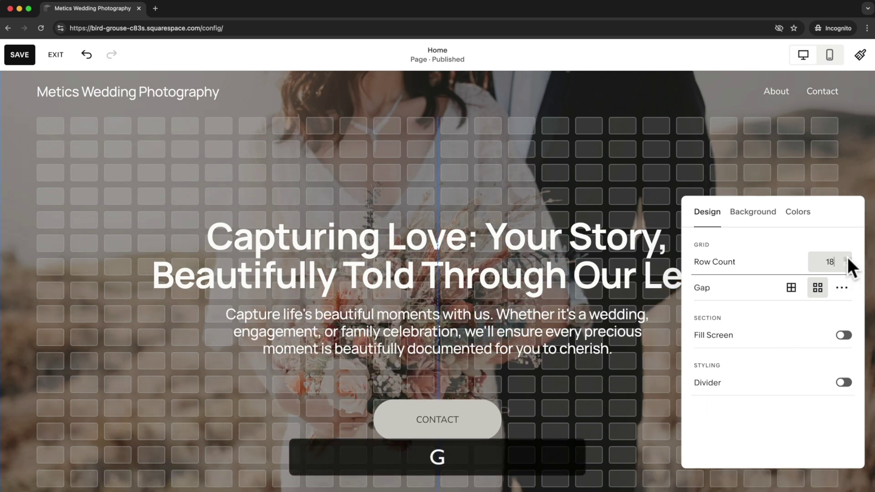
pyautogui.click(848, 258)
pyautogui.click(847, 258)
pyautogui.scroll(-3, 617, 310)
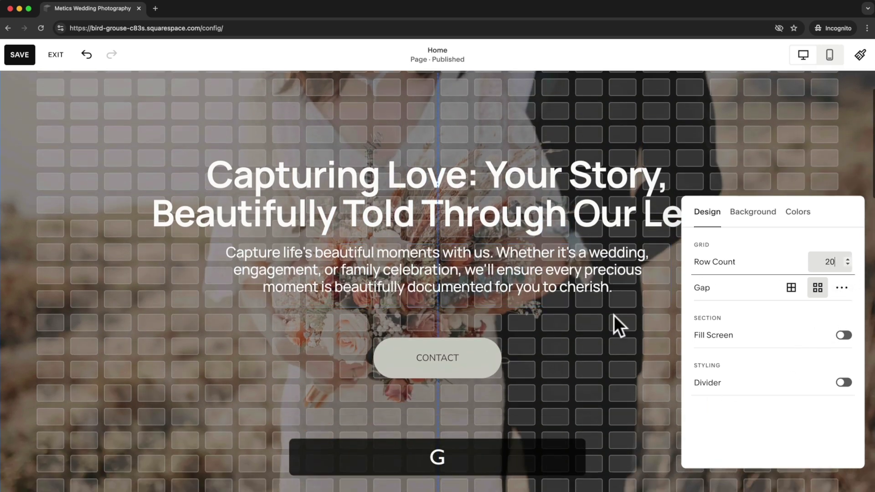
pyautogui.scroll(-3, 602, 351)
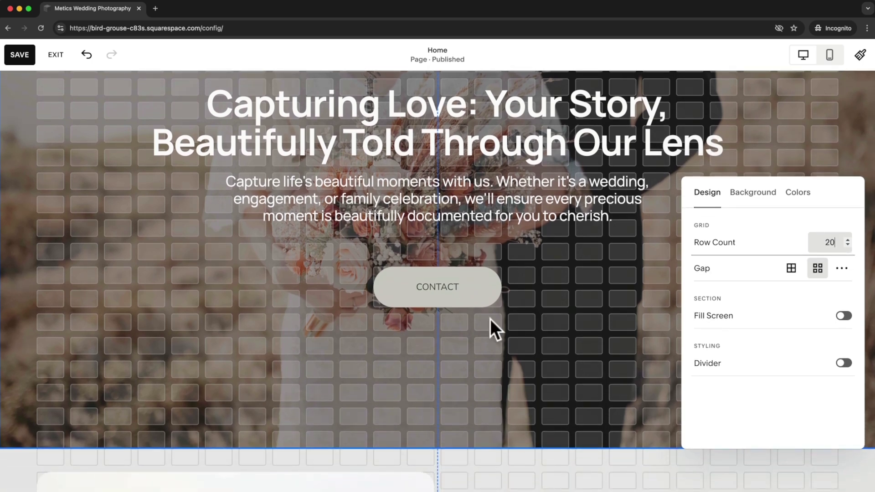
pyautogui.scroll(2, 550, 384)
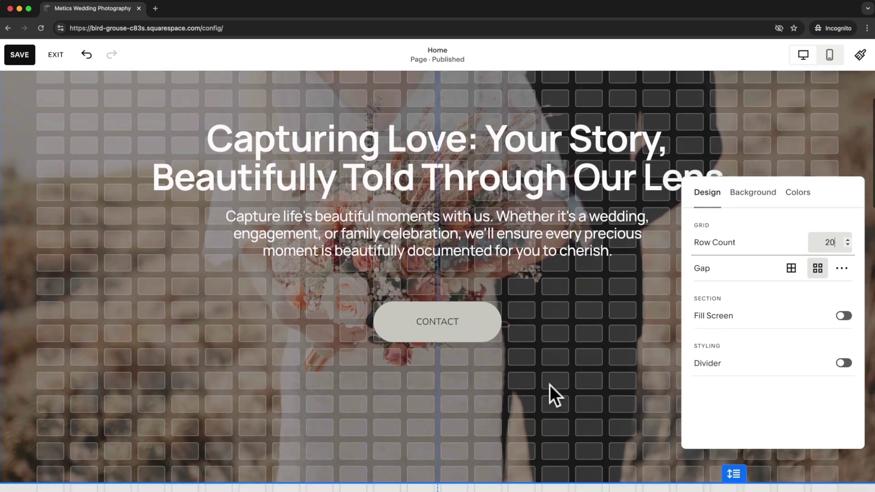
pyautogui.moveTo(731, 470); pyautogui.dragTo(730, 382)
pyautogui.scroll(5, 593, 351)
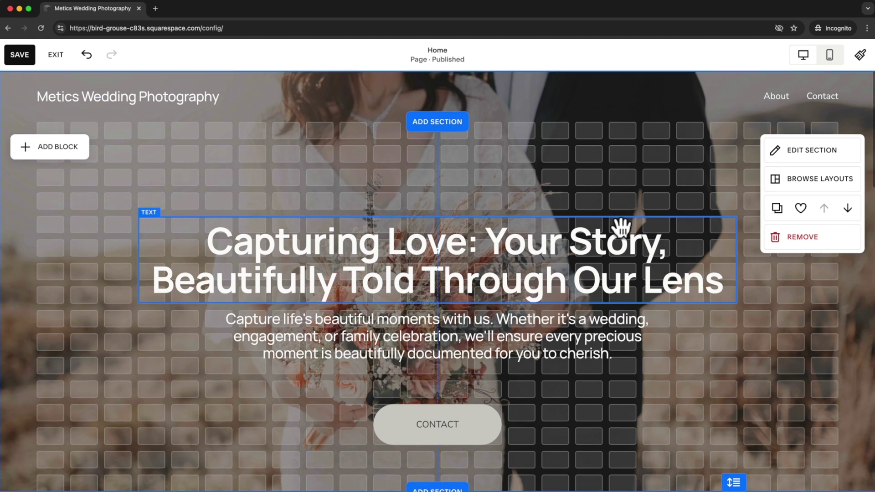
# Try the compact grid gap on the hero section and restore the wider gap.
pyautogui.click(809, 155)
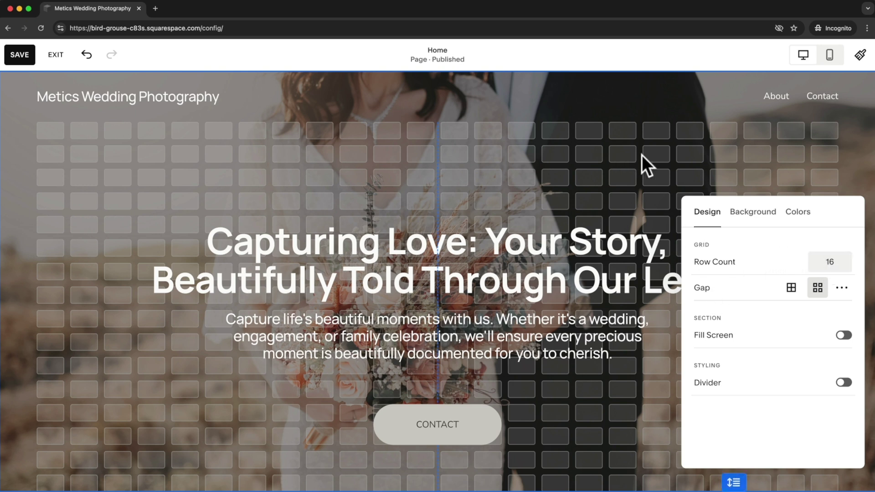
pyautogui.click(792, 288)
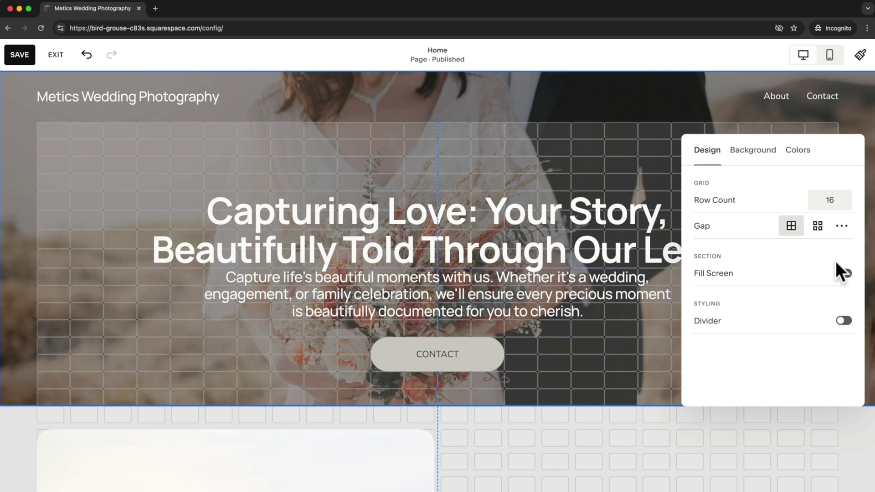
pyautogui.click(819, 232)
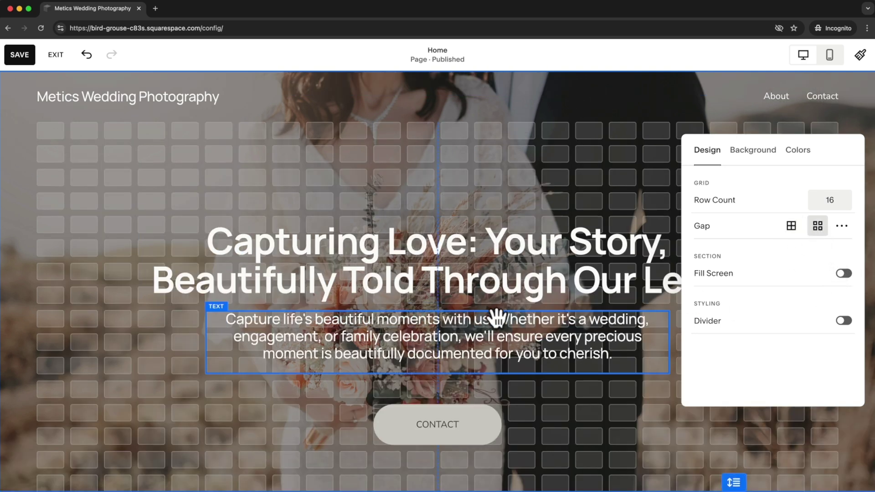
# Open the custom horizontal and vertical gap settings for the hero section's grid.
pyautogui.scroll(-1, 496, 319)
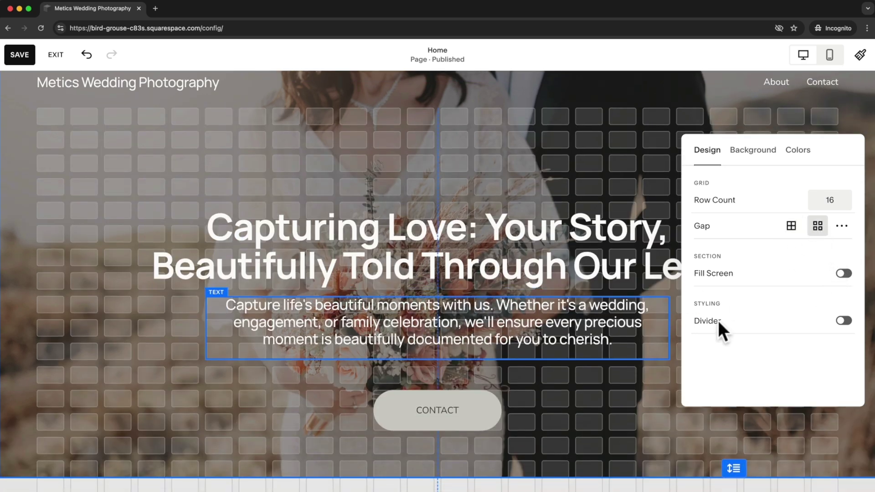
pyautogui.click(841, 227)
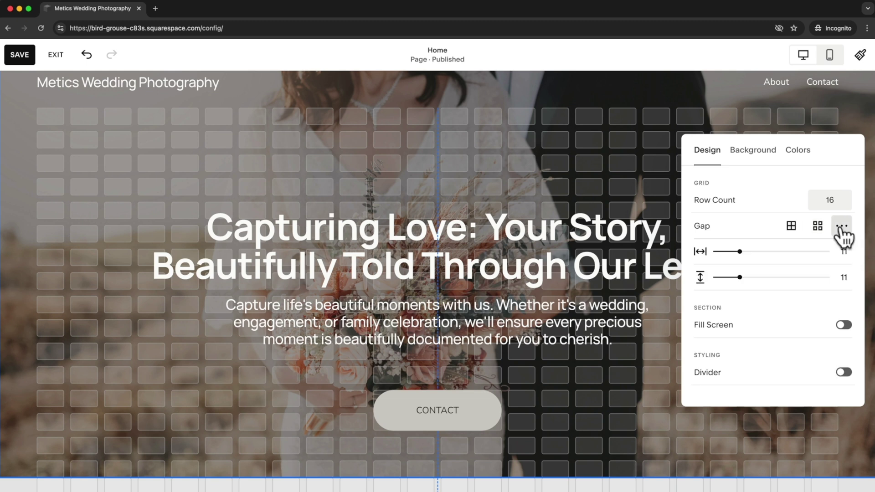
# Set the hero section's grid gap back to the evenly spaced preset instead of custom spacing.
pyautogui.moveTo(738, 251)
pyautogui.mouseDown()
pyautogui.moveTo(726, 250)
pyautogui.moveTo(740, 251)
pyautogui.mouseUp()
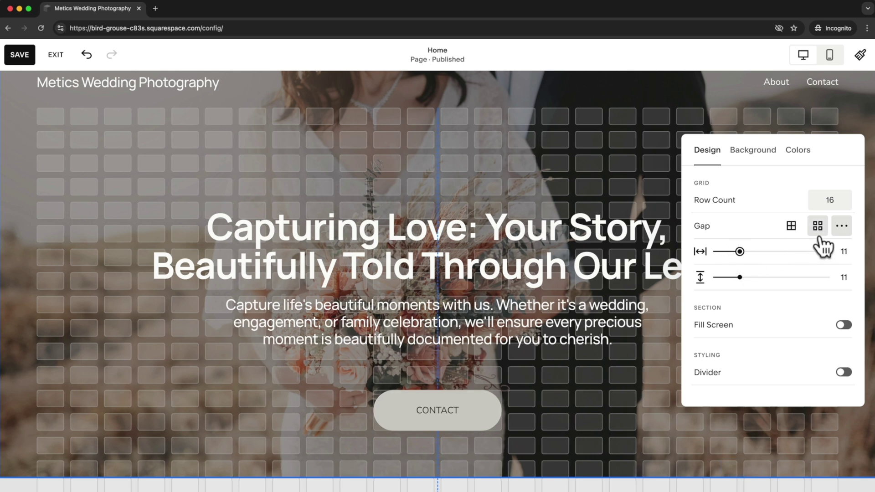
pyautogui.click(814, 228)
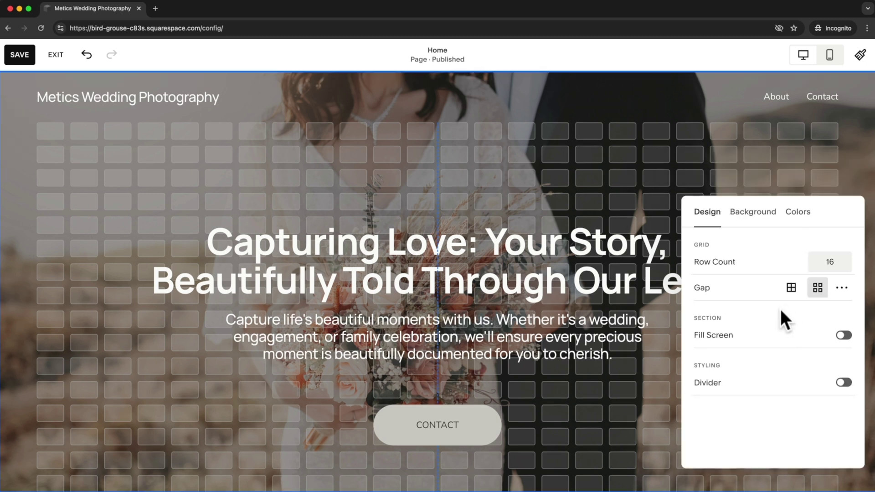
# Try the Fill Screen option on the hero section and switch it off again.
pyautogui.click(844, 336)
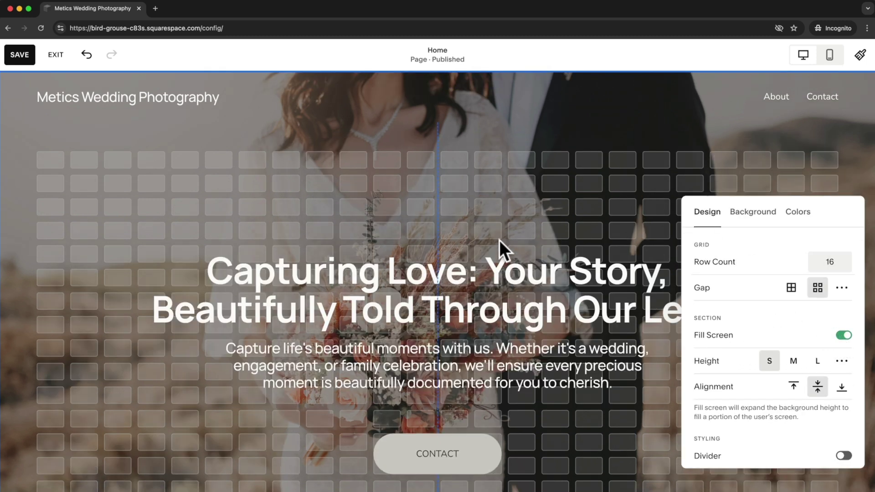
pyautogui.scroll(-3, 367, 218)
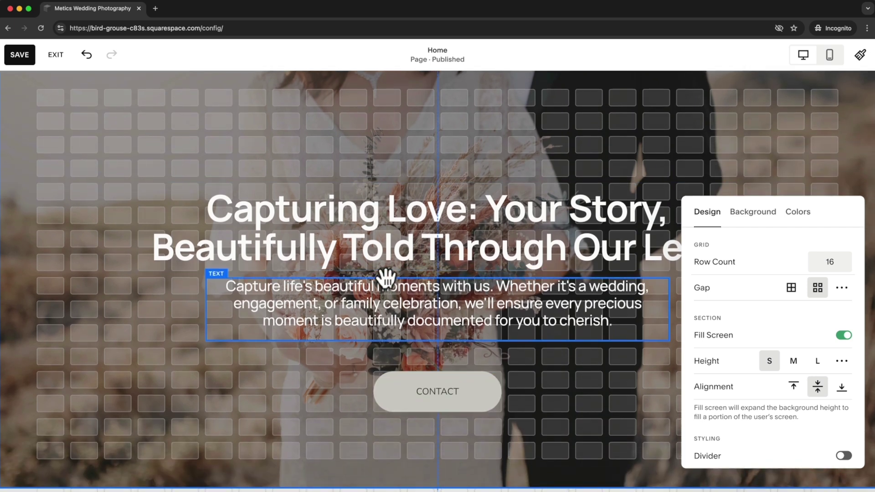
pyautogui.scroll(2, 456, 251)
pyautogui.click(843, 335)
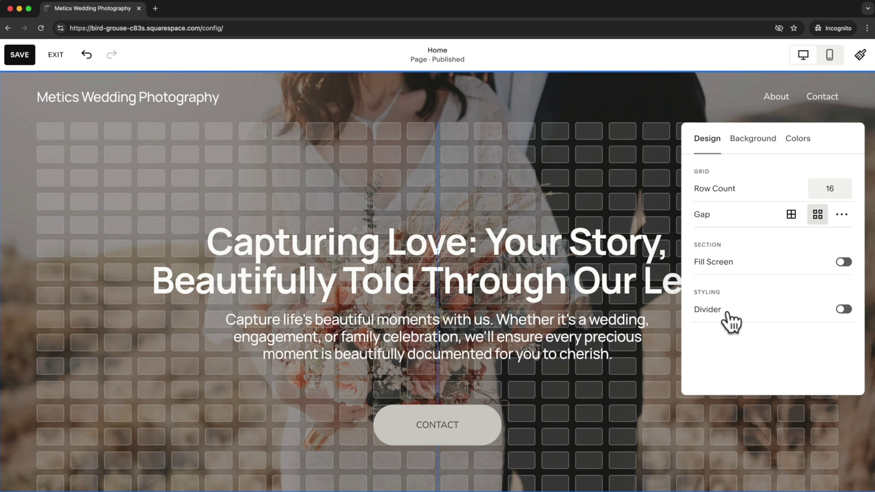
# Turn on the divider at the bottom edge of the hero section and check how it meets the section below.
pyautogui.click(843, 310)
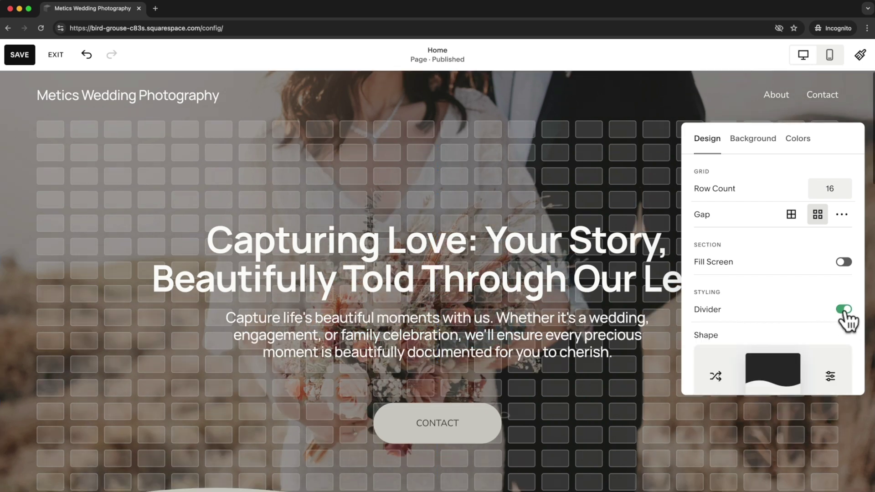
pyautogui.scroll(2, 556, 294)
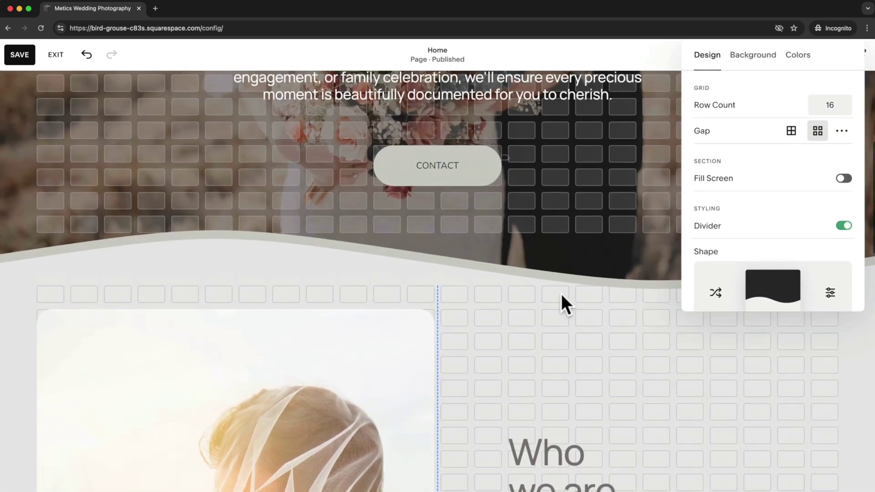
pyautogui.scroll(2, 41, 275)
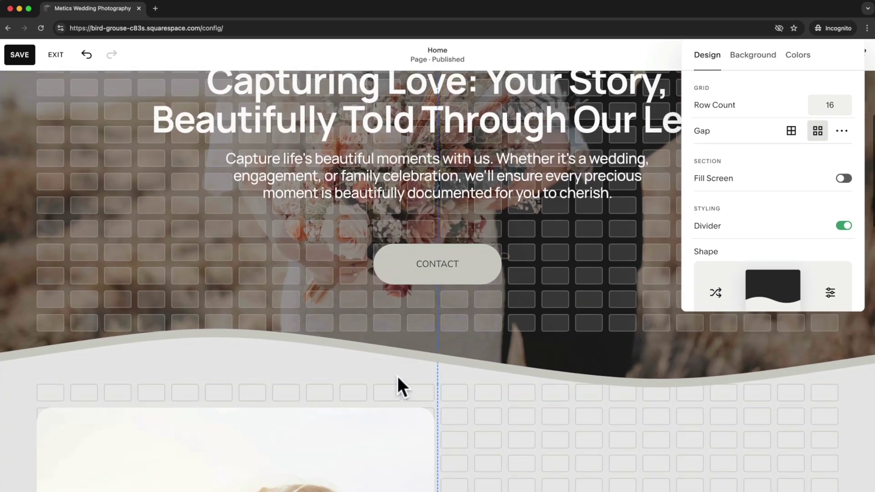
pyautogui.scroll(1, 616, 333)
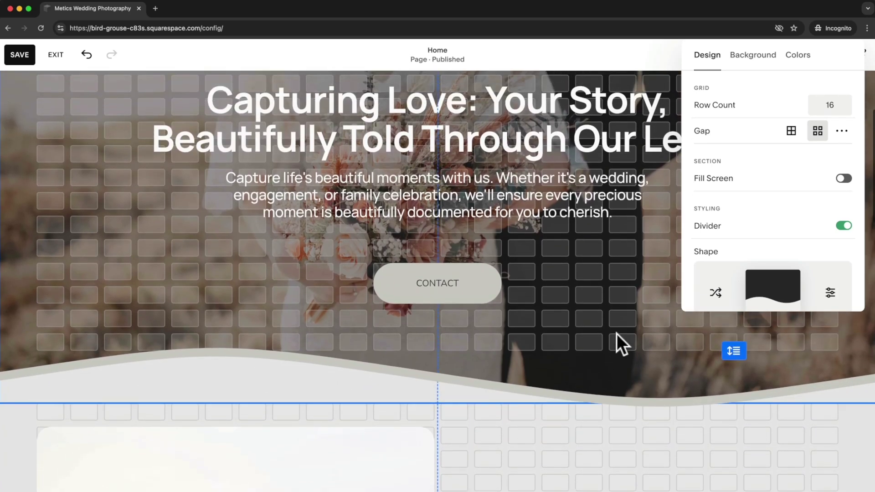
pyautogui.click(583, 286)
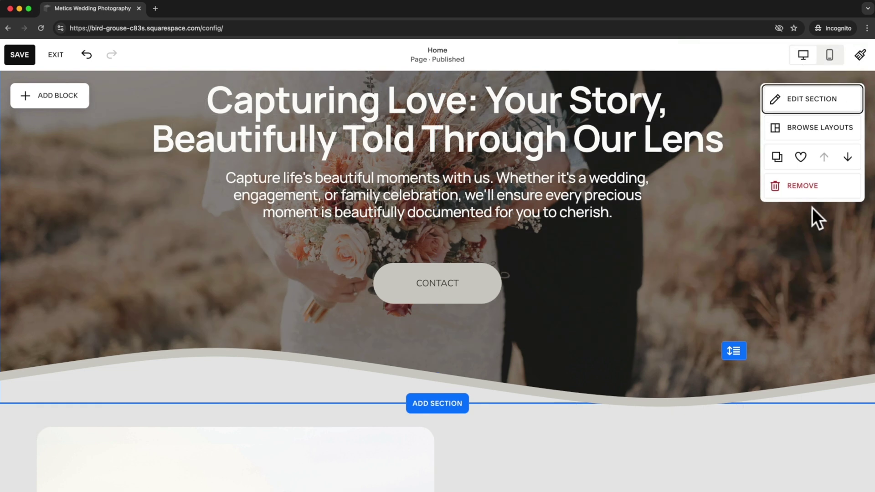
pyautogui.scroll(-3, 635, 318)
pyautogui.scroll(5, 608, 345)
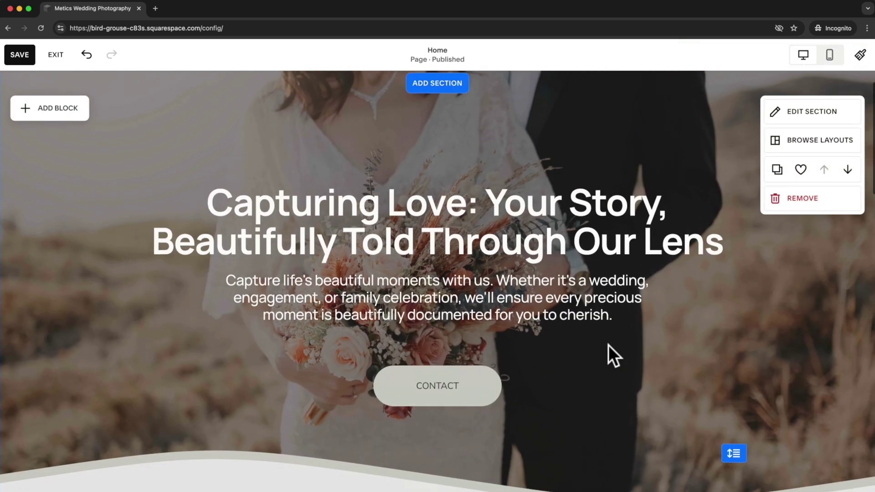
# Try the pointed and slanted divider shapes and the M width, returning to the wavy shape with width L.
pyautogui.click(819, 101)
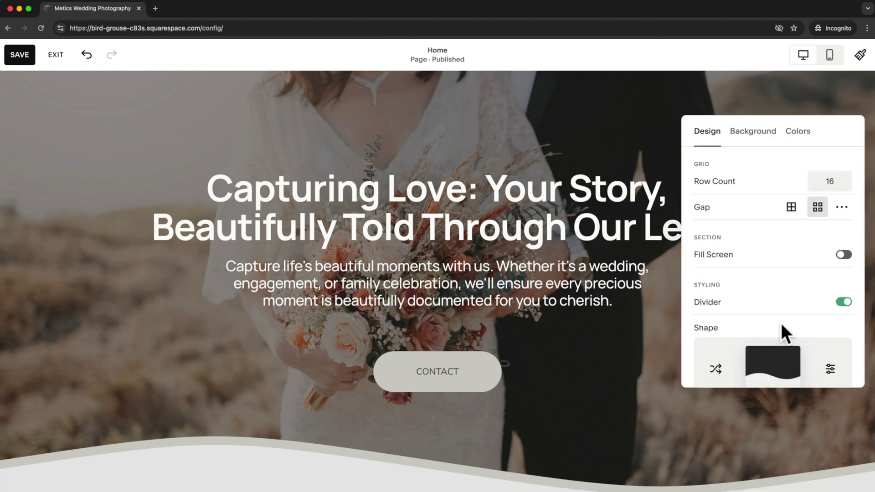
pyautogui.scroll(-4, 780, 322)
pyautogui.click(768, 274)
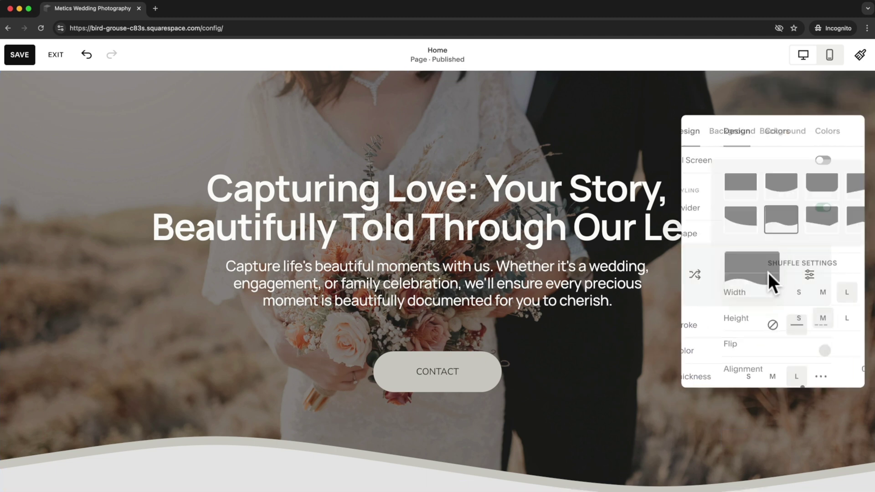
pyautogui.click(791, 235)
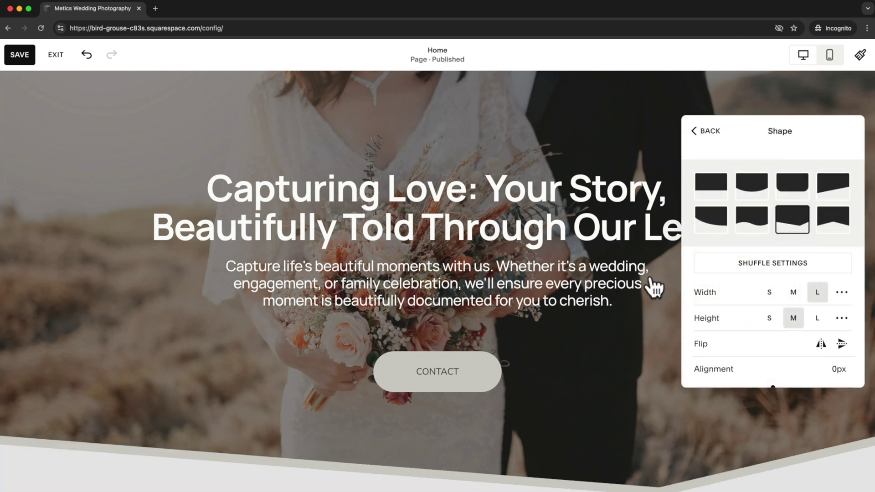
pyautogui.click(828, 199)
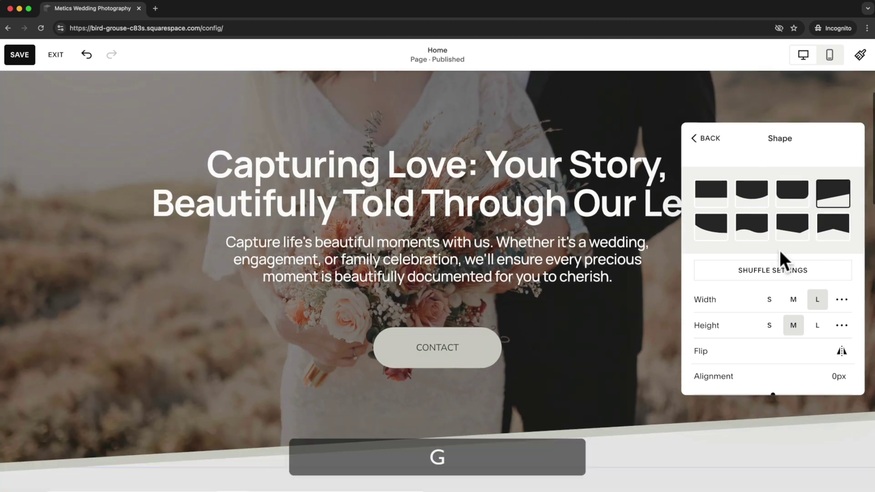
pyautogui.click(753, 234)
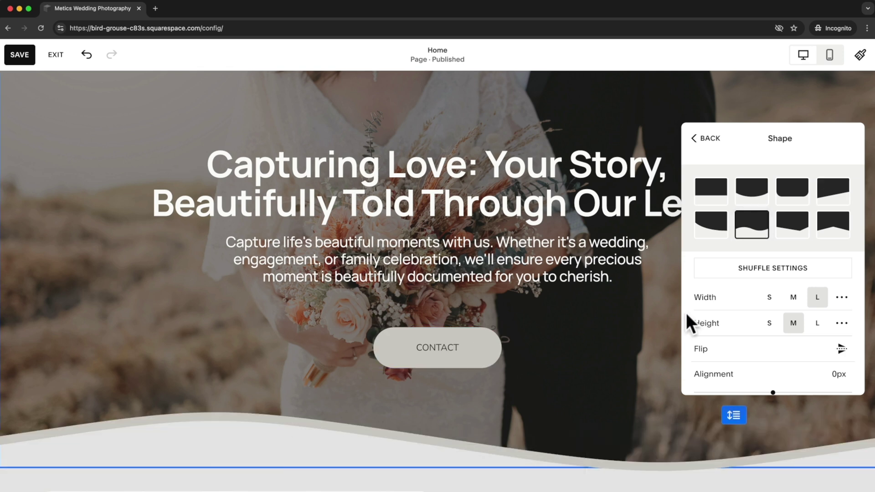
pyautogui.click(793, 297)
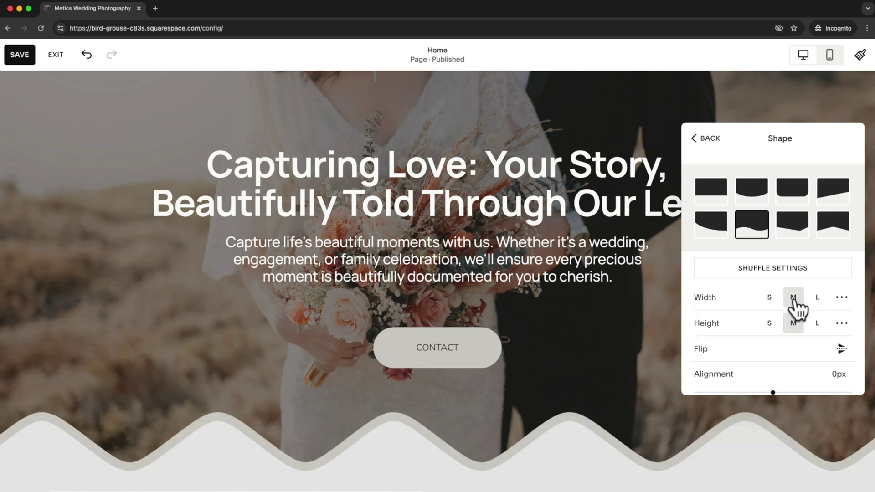
pyautogui.click(816, 297)
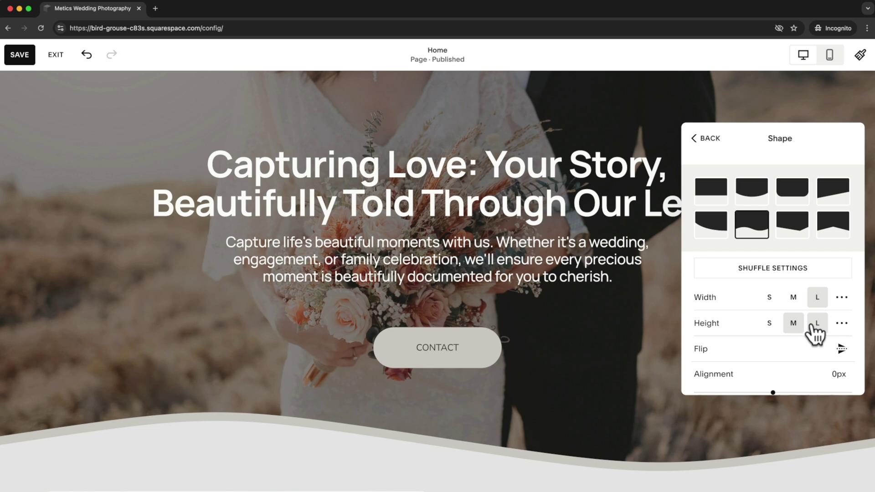
# Set the wavy divider's alignment to -343px.
pyautogui.scroll(-1, 777, 313)
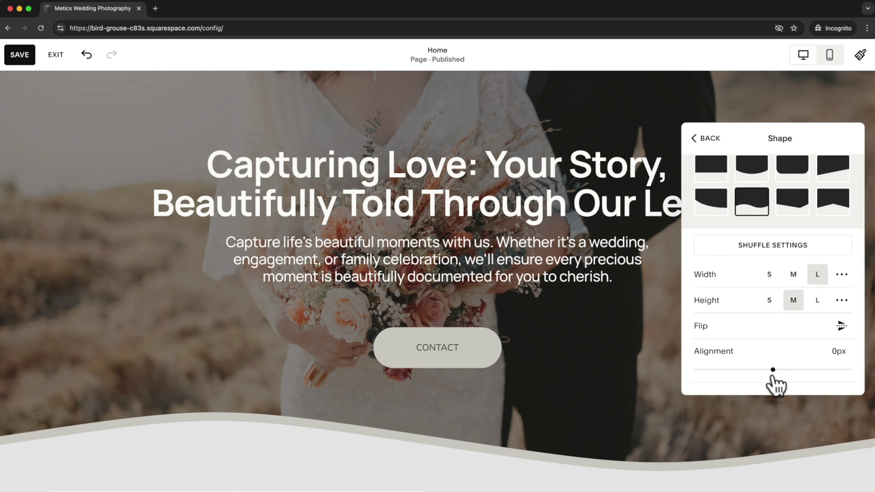
pyautogui.moveTo(773, 370); pyautogui.dragTo(736, 375)
pyautogui.moveTo(750, 372); pyautogui.dragTo(746, 371)
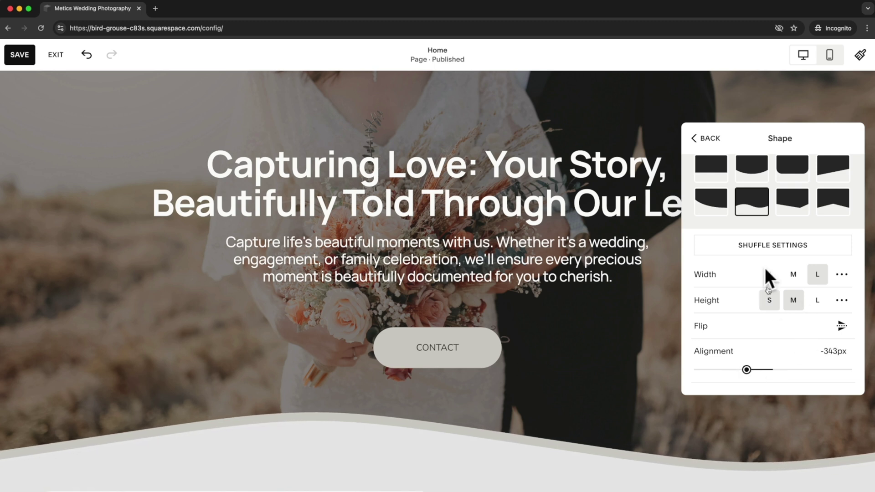
# Set the divider's stroke thickness to M and look at the palette colors offered for the stroke.
pyautogui.click(707, 139)
pyautogui.scroll(-3, 772, 319)
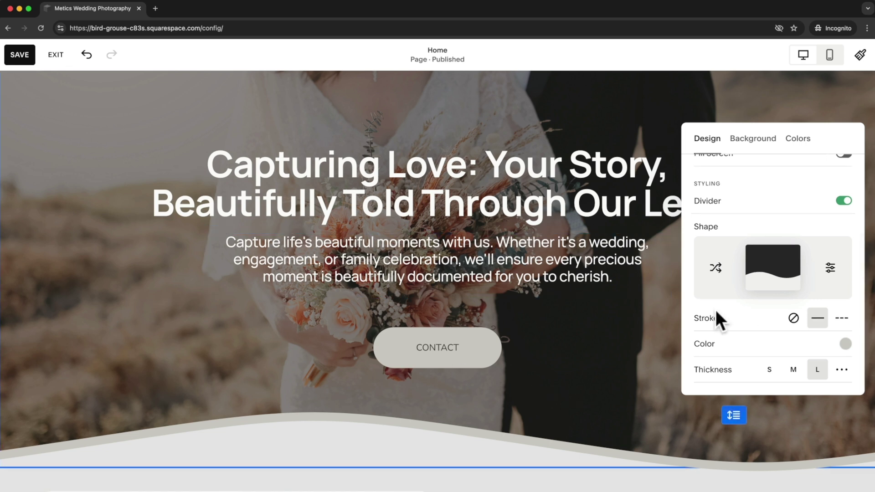
pyautogui.click(793, 370)
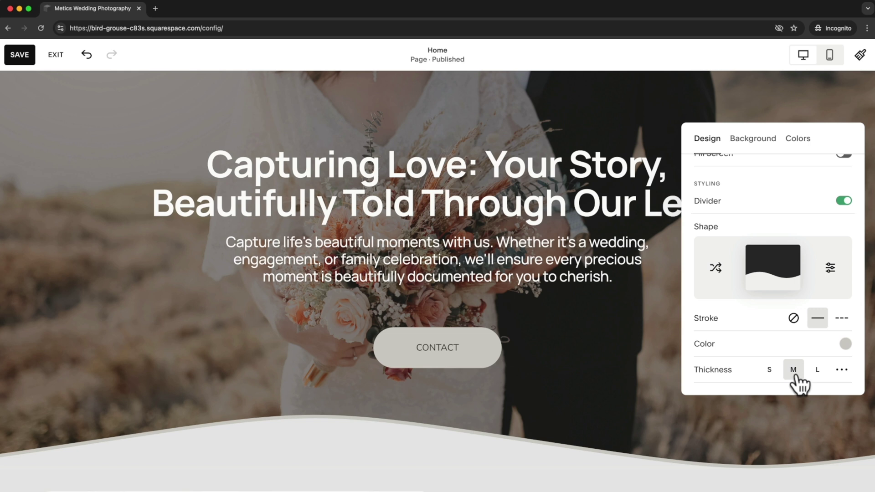
pyautogui.click(842, 346)
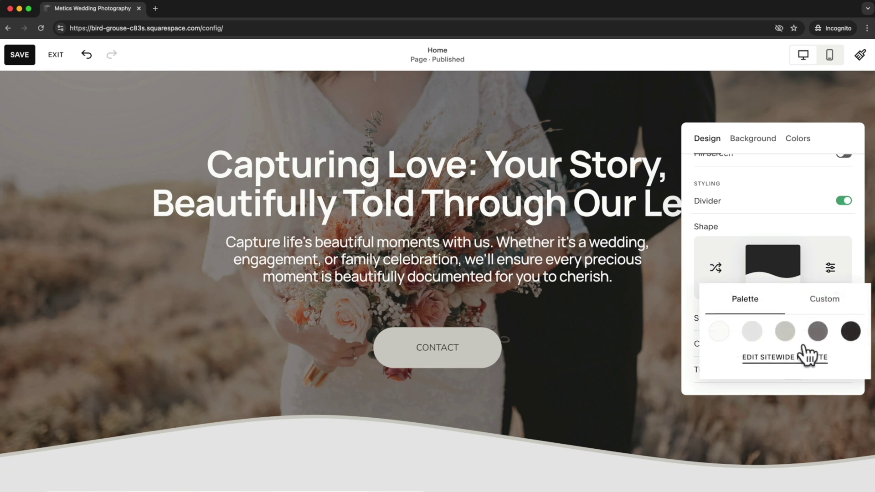
pyautogui.click(842, 326)
# Try the video option and two art patterns as the hero section's background, and return to the banner.png image.
pyautogui.scroll(-2, 841, 327)
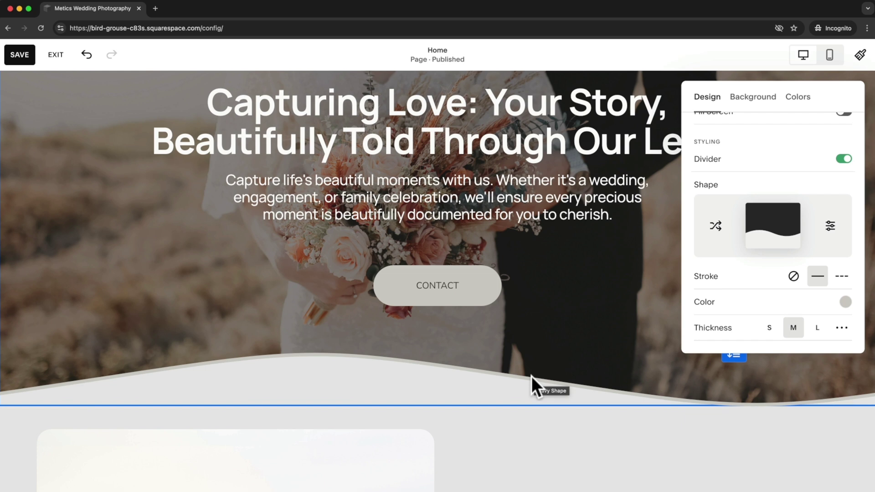
pyautogui.scroll(3, 533, 371)
pyautogui.scroll(3, 761, 256)
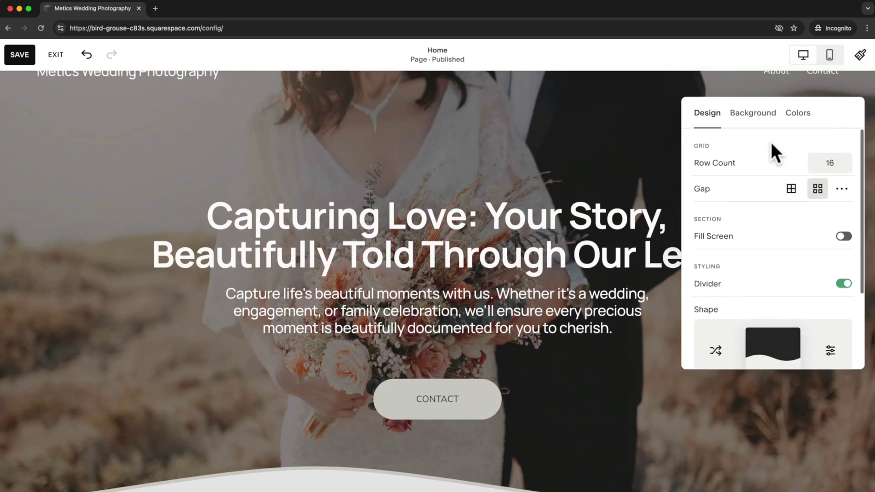
pyautogui.click(757, 120)
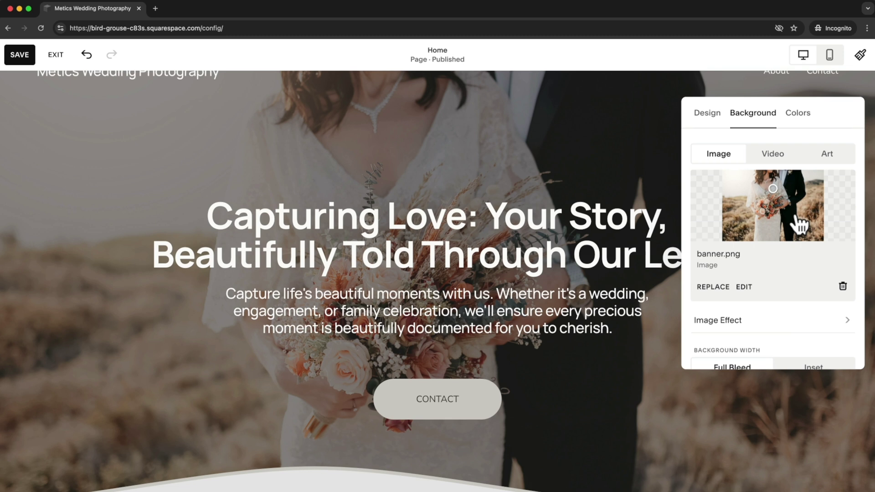
pyautogui.click(777, 159)
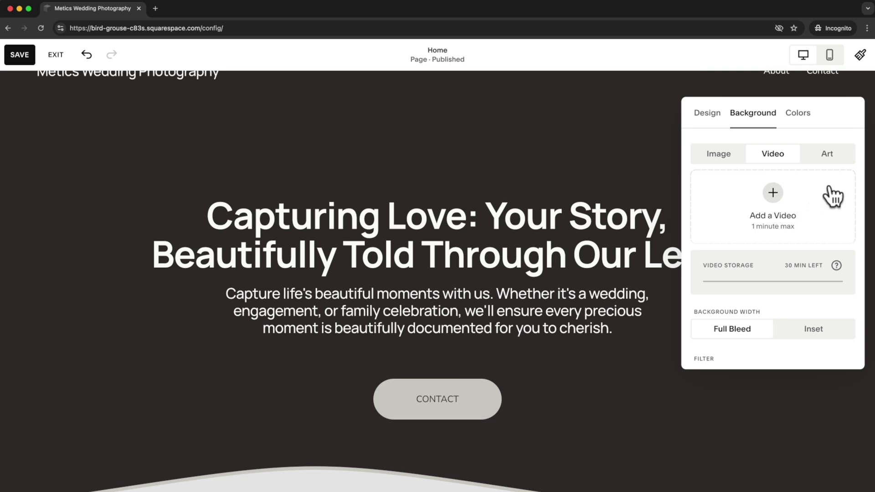
pyautogui.click(826, 157)
pyautogui.scroll(-1, 775, 268)
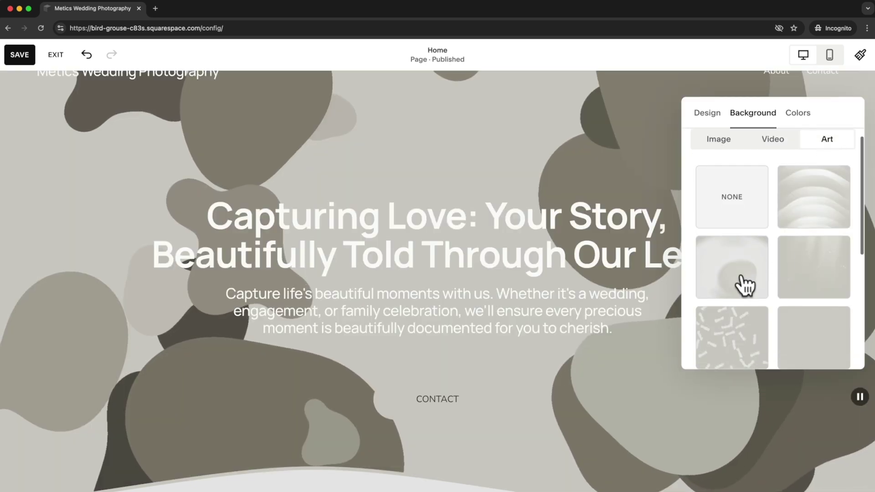
pyautogui.click(743, 283)
pyautogui.scroll(-2, 573, 314)
pyautogui.scroll(3, 573, 313)
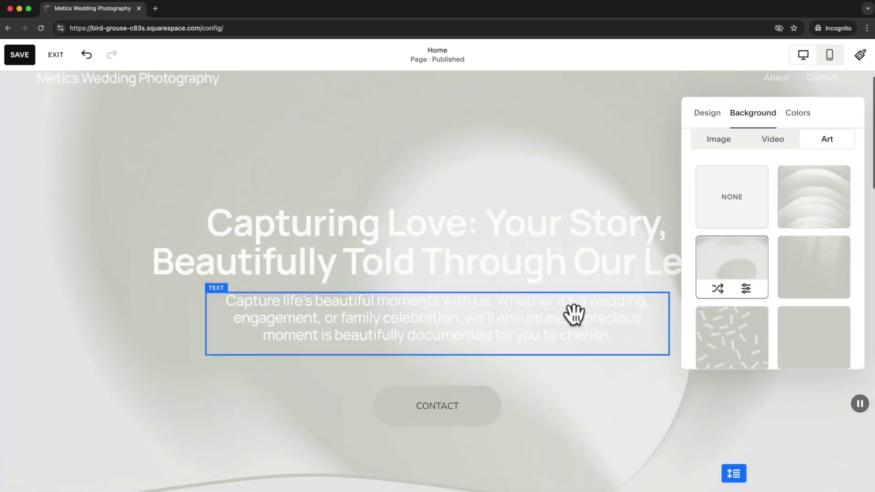
pyautogui.click(751, 355)
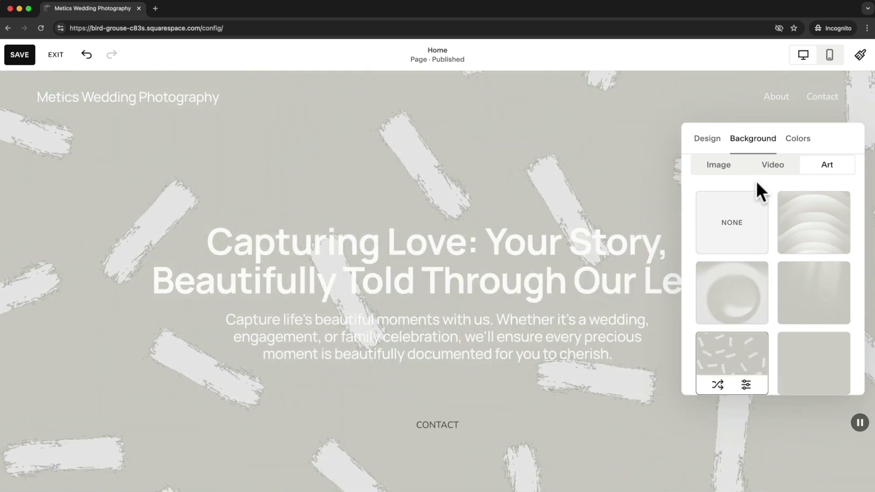
pyautogui.click(717, 168)
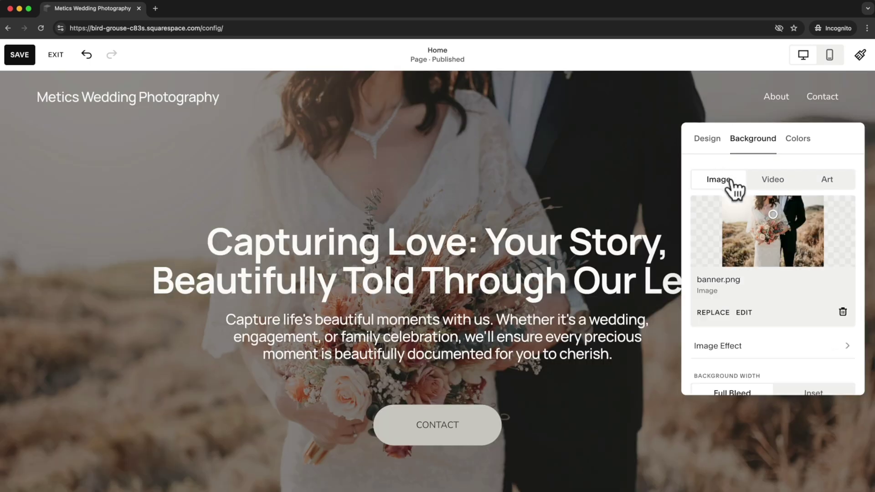
# Look through the color themes available for the hero section, from Lightest 1 to Darkest 2.
pyautogui.click(798, 141)
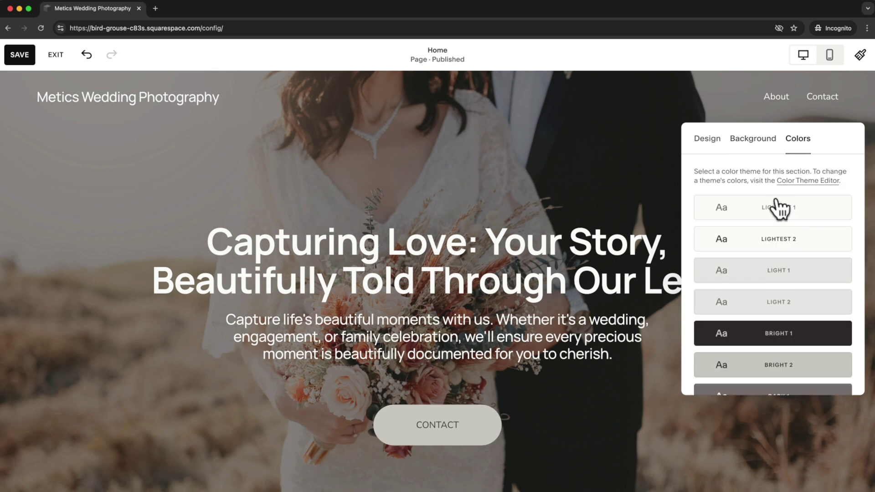
pyautogui.scroll(-2, 723, 201)
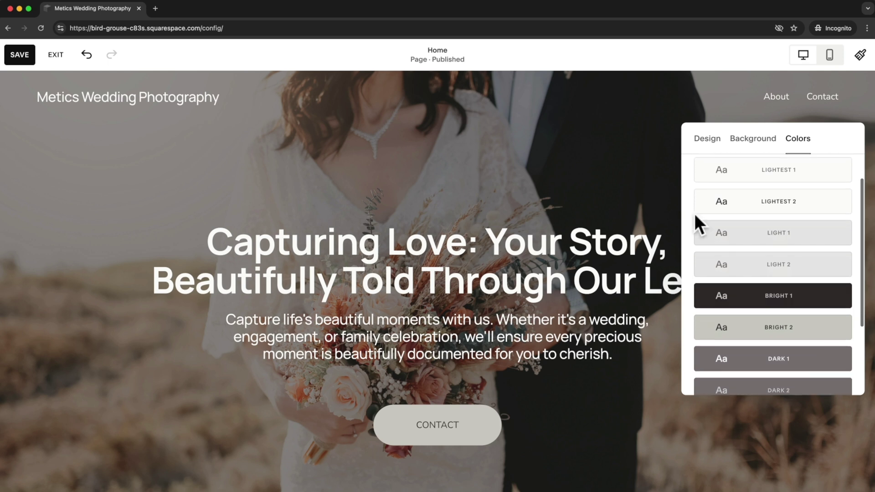
pyautogui.scroll(-5, 695, 216)
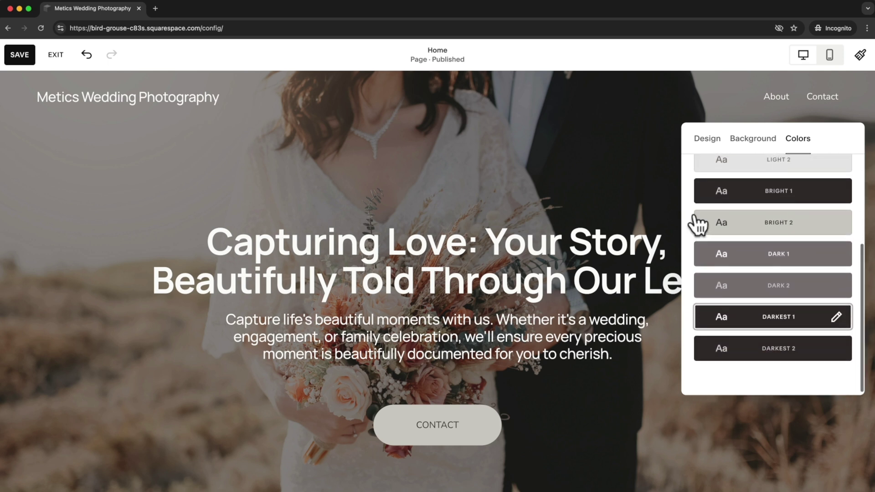
pyautogui.scroll(-1, 695, 225)
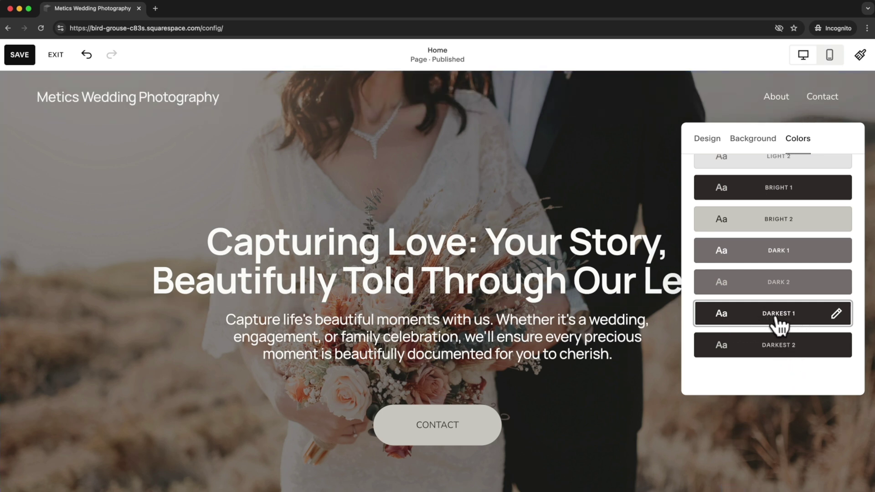
# Try the Lightest 2, Bright 1 and Dark 1 color themes on the hero section, and return it to Darkest 1.
pyautogui.scroll(5, 791, 324)
pyautogui.scroll(1, 786, 326)
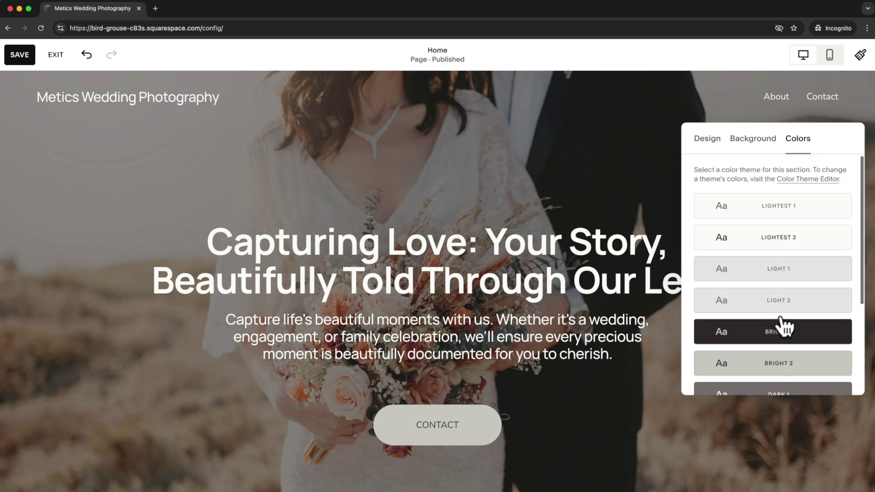
pyautogui.click(786, 250)
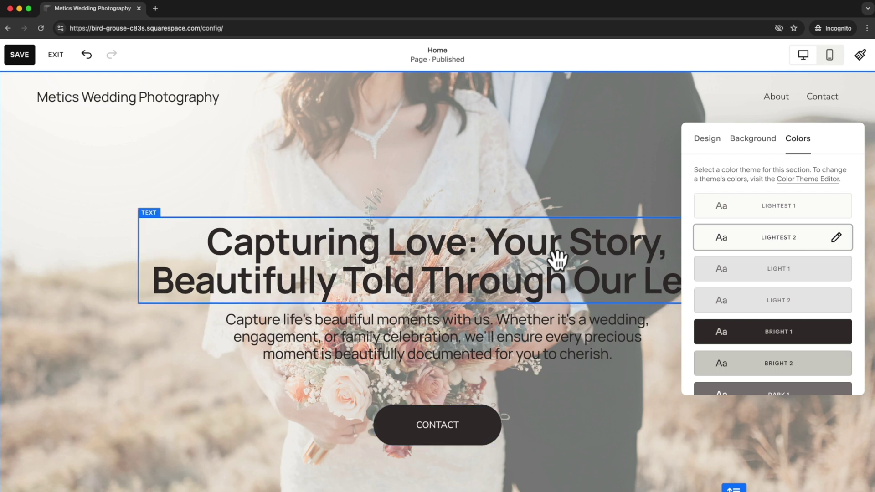
pyautogui.click(778, 336)
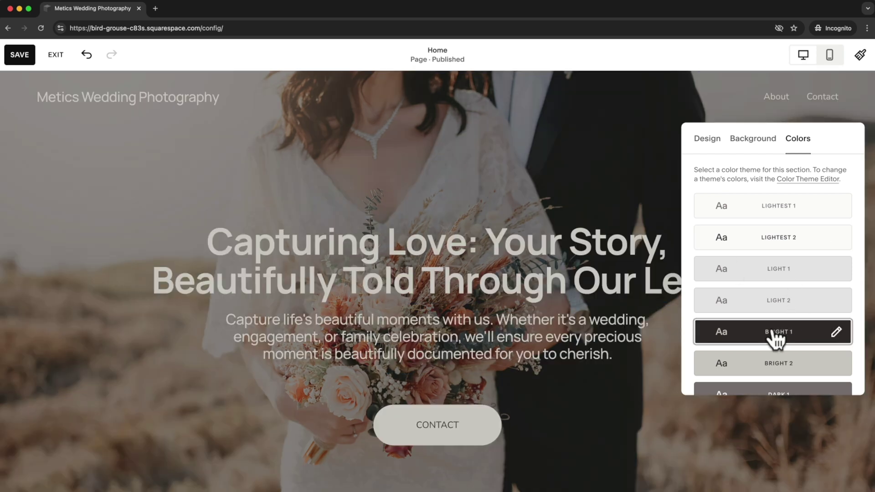
pyautogui.scroll(-3, 775, 326)
pyautogui.click(775, 326)
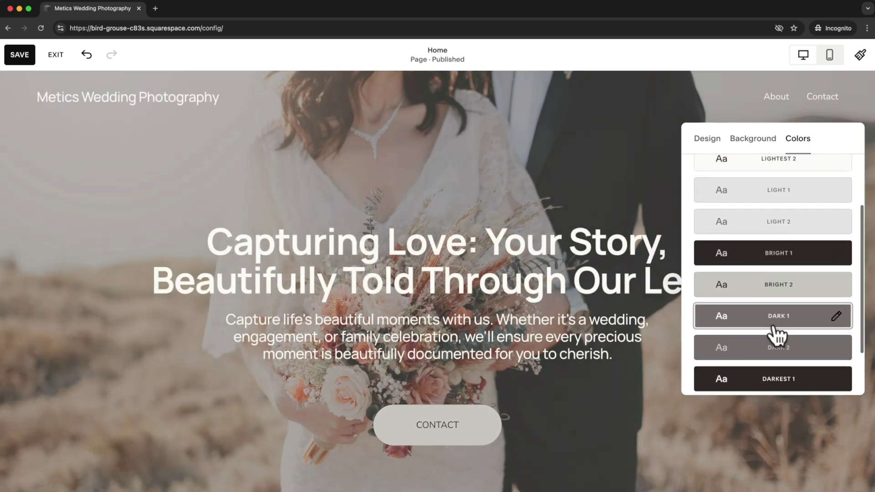
pyautogui.scroll(-2, 763, 313)
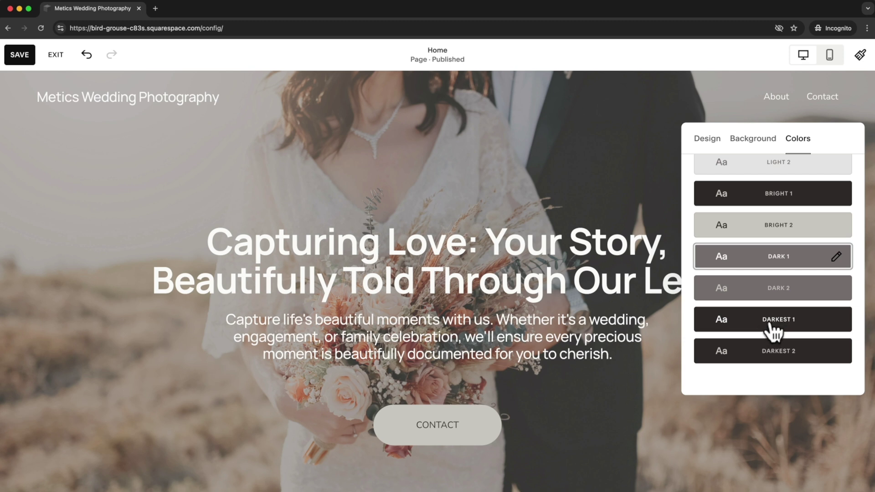
pyautogui.click(770, 326)
pyautogui.scroll(3, 770, 334)
pyautogui.scroll(2, 771, 334)
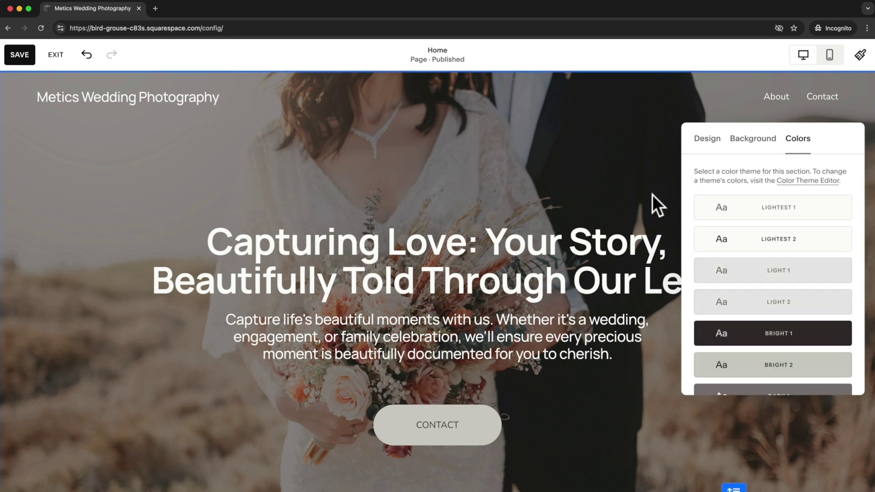
pyautogui.click(640, 190)
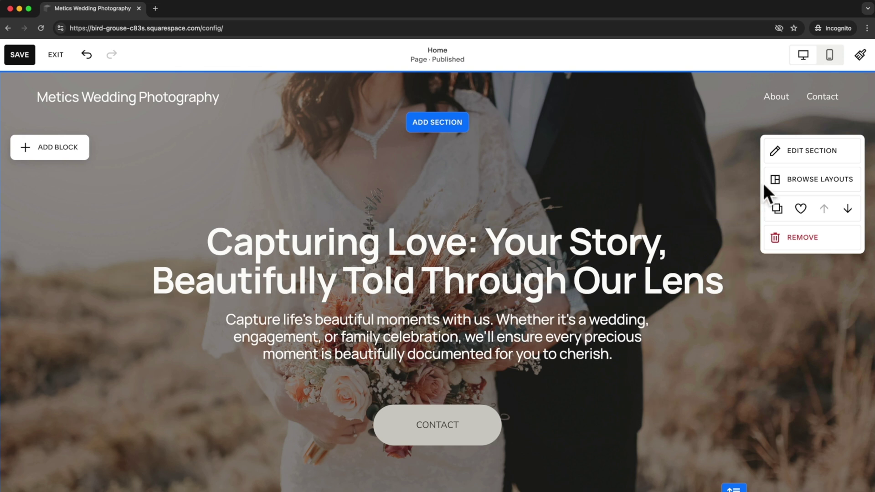
# Browse the hero section's alternative layouts and try the one with a large four-line heading beside the paragraph and contact button.
pyautogui.click(791, 181)
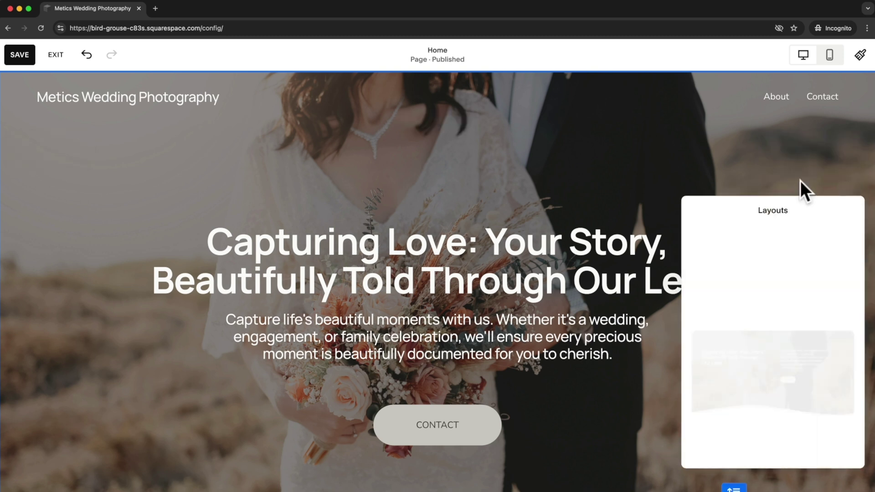
pyautogui.scroll(-2, 798, 275)
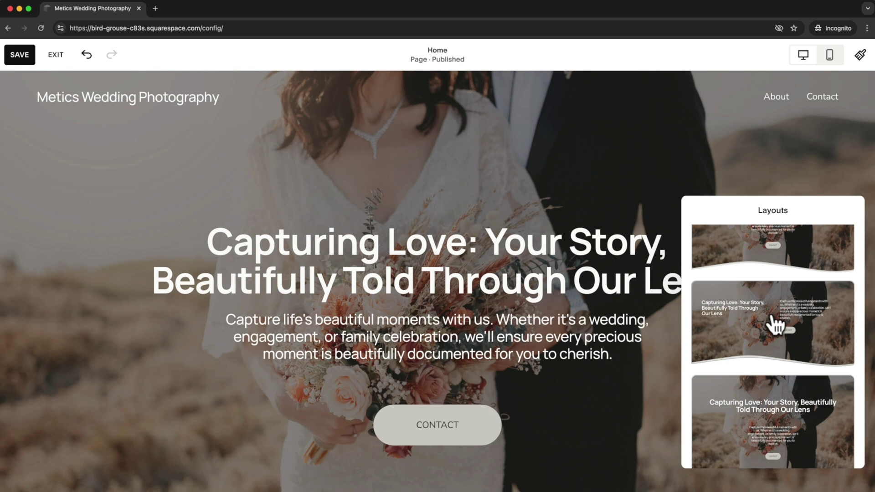
pyautogui.scroll(-1, 775, 324)
pyautogui.scroll(-6, 775, 325)
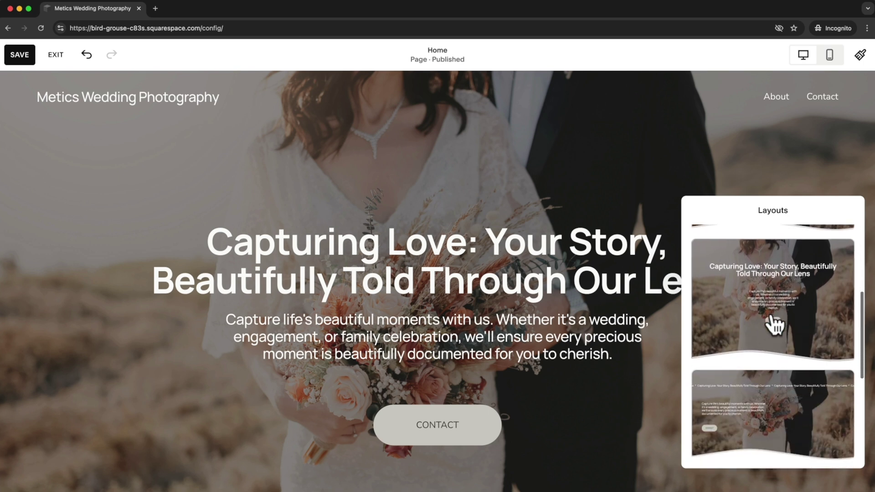
pyautogui.scroll(-4, 775, 324)
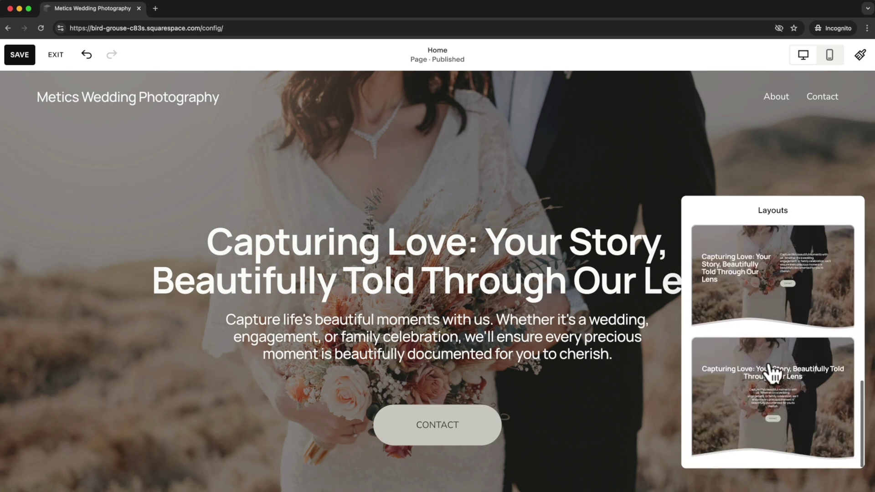
pyautogui.scroll(2, 780, 377)
pyautogui.click(771, 339)
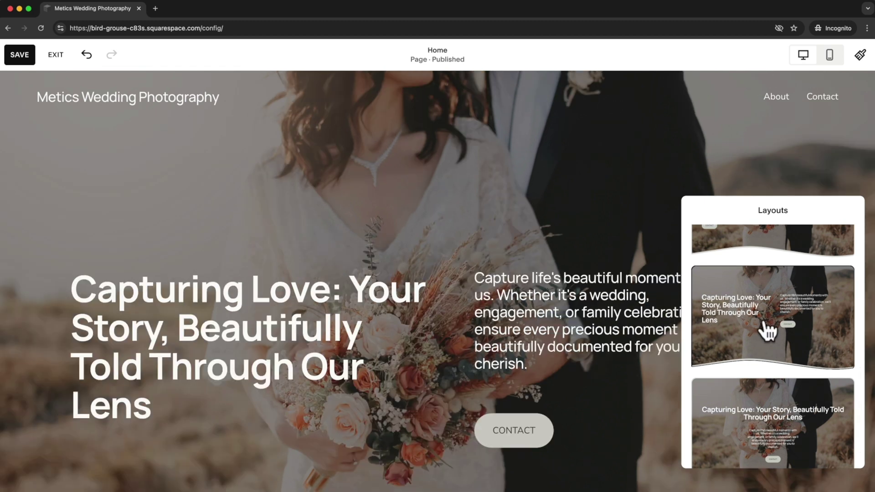
# Try the hero layout with a scrolling headline, followed by the two-column layout with a smaller three-line heading.
pyautogui.scroll(-2, 431, 310)
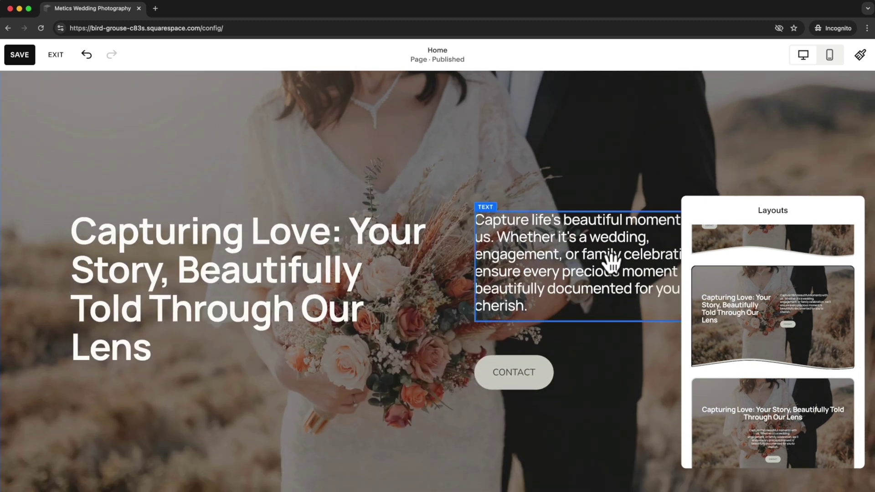
pyautogui.scroll(-3, 798, 371)
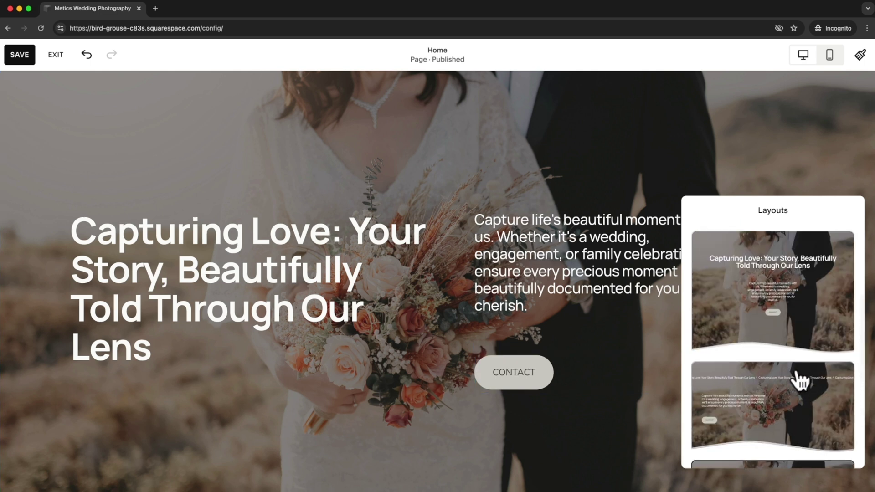
pyautogui.click(787, 407)
pyautogui.scroll(3, 766, 338)
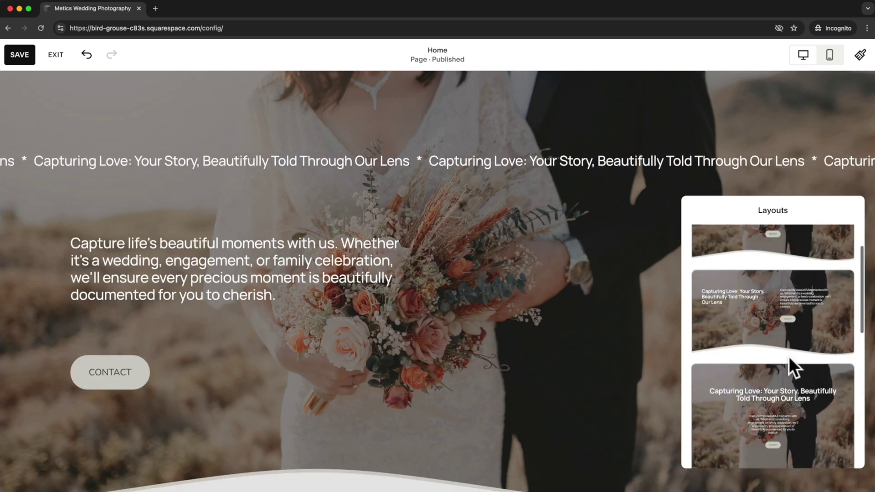
pyautogui.click(771, 342)
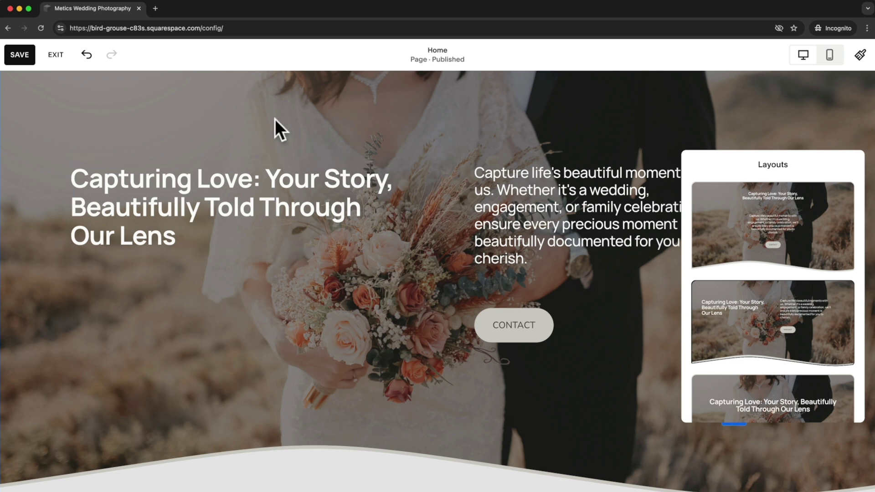
# Undo the hero section's layout changes back to the centered heading, paragraph and contact button.
pyautogui.click(89, 62)
pyautogui.click(90, 61)
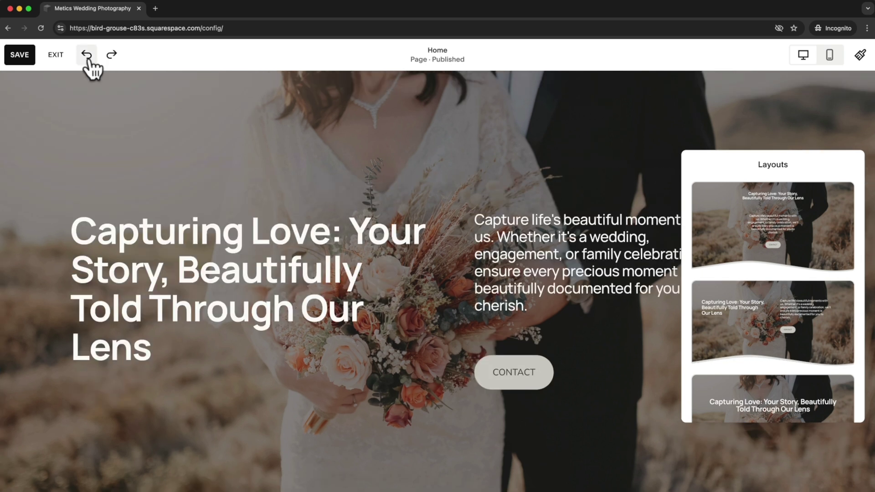
pyautogui.click(89, 60)
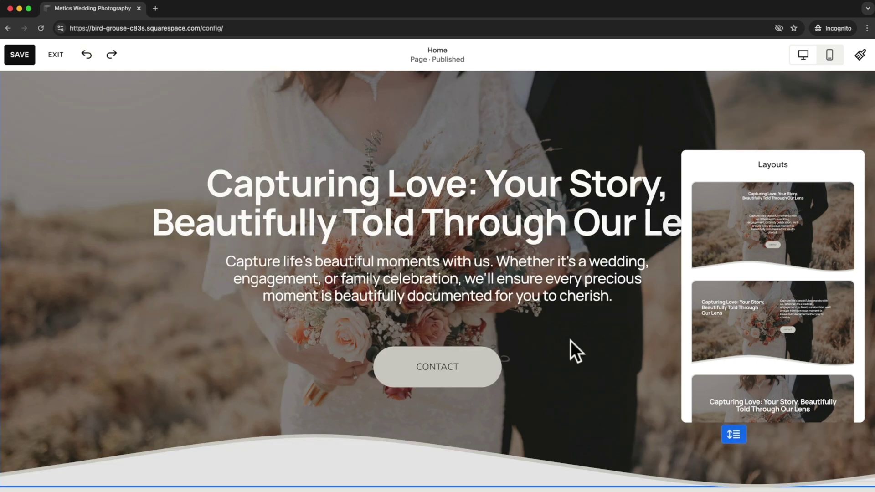
pyautogui.scroll(2, 616, 356)
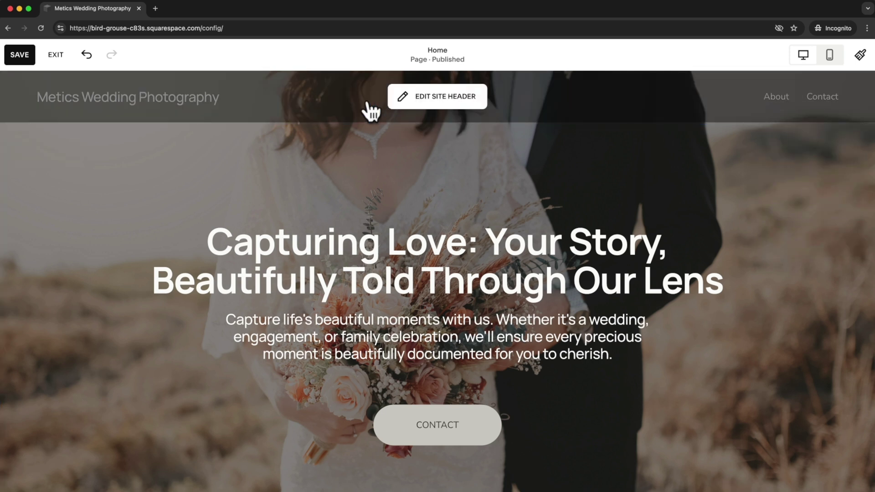
# Open the site header for editing and add the Button, Social Links, Cart and Account elements to it.
pyautogui.click(443, 103)
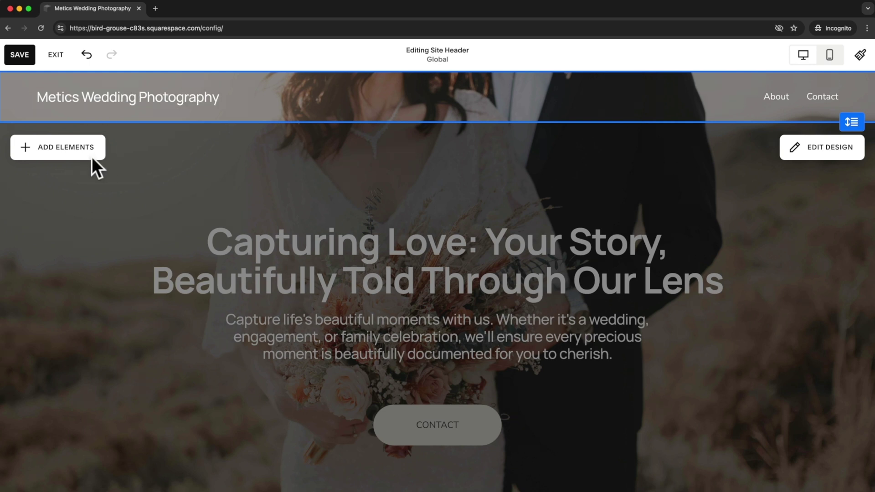
pyautogui.click(74, 155)
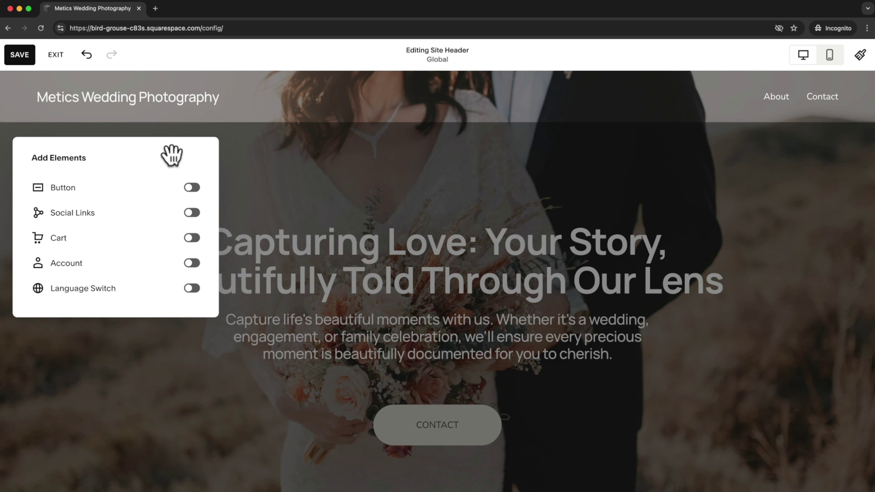
pyautogui.click(193, 188)
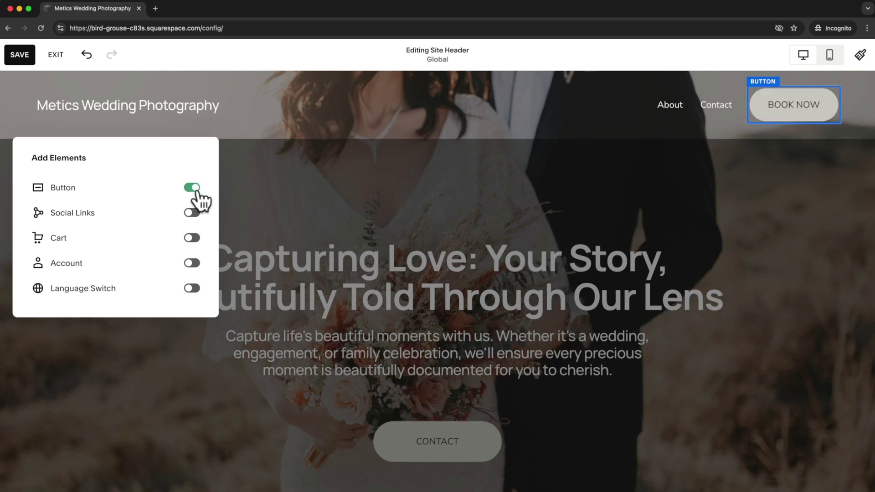
pyautogui.click(191, 213)
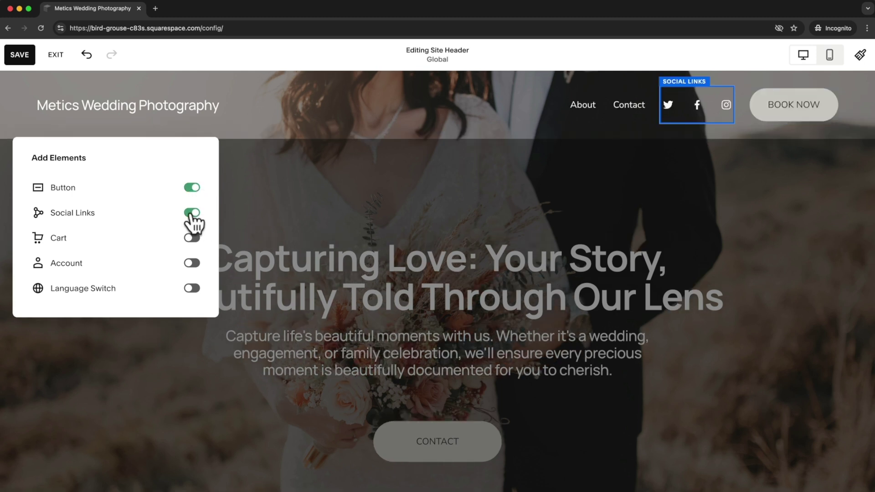
pyautogui.click(193, 240)
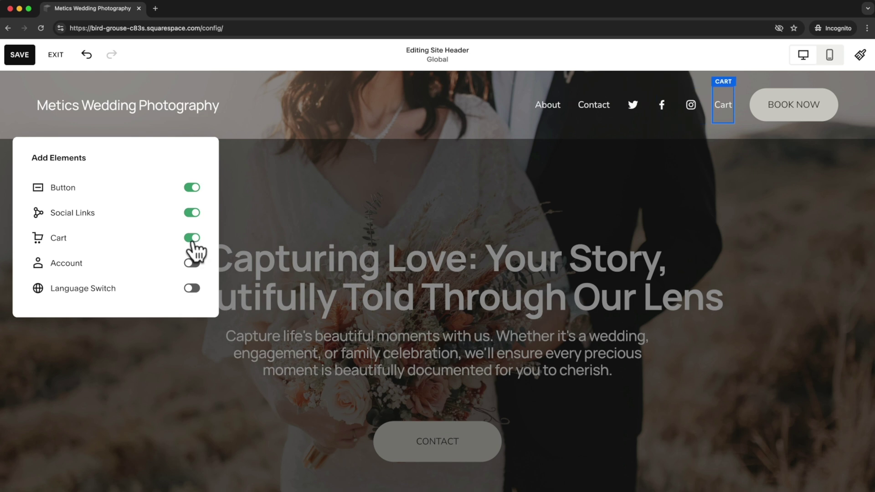
pyautogui.click(191, 266)
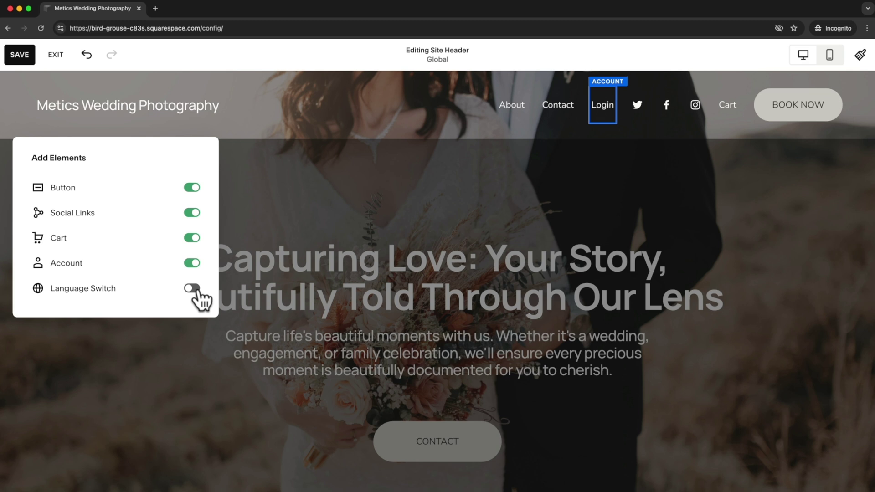
# Remove the Account, Cart, Social Links and Button elements from the site header.
pyautogui.click(192, 263)
pyautogui.click(192, 238)
pyautogui.click(192, 212)
pyautogui.click(192, 187)
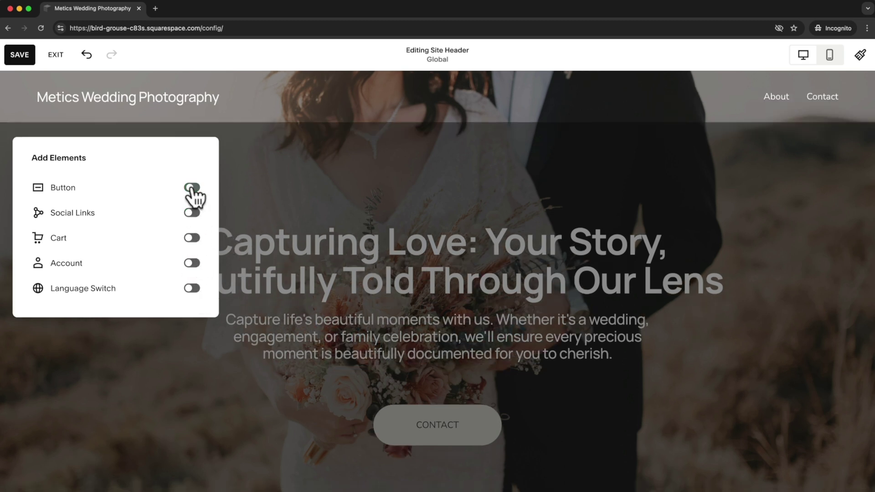
pyautogui.click(376, 138)
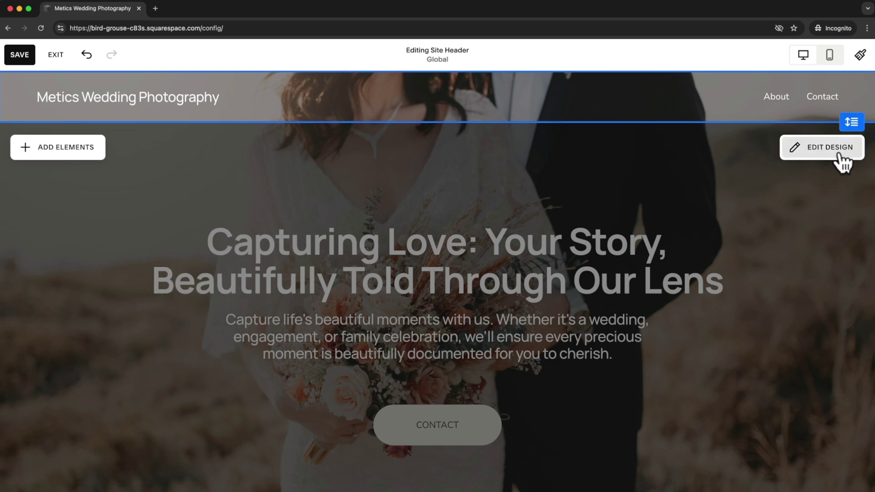
# Try the header layout with the links before a centered logo, and return to the layout with the logo first and links opposite.
pyautogui.click(817, 155)
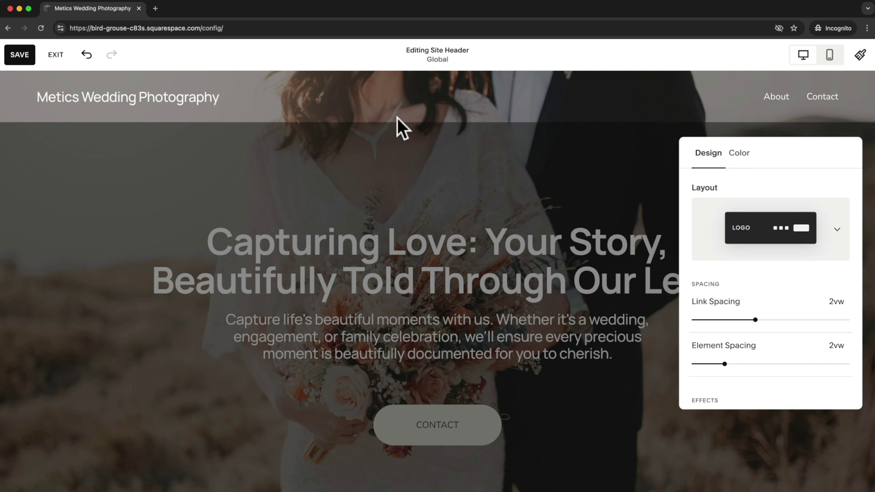
pyautogui.click(835, 235)
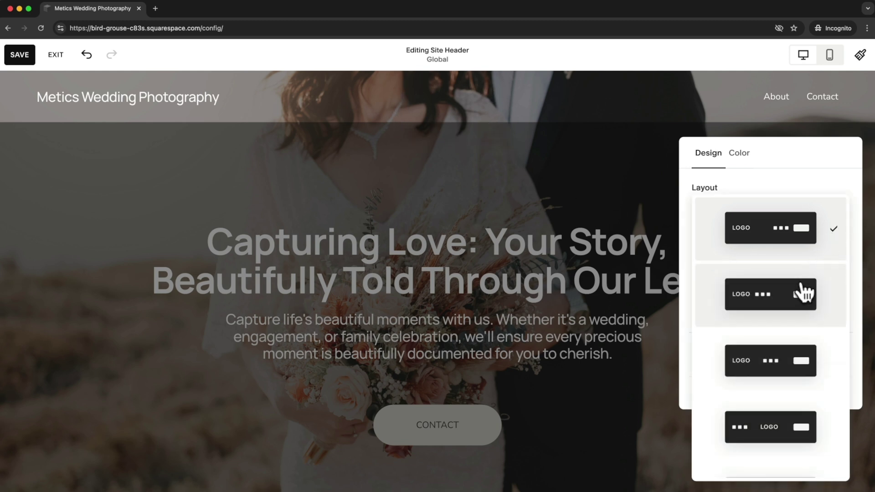
pyautogui.scroll(-2, 799, 293)
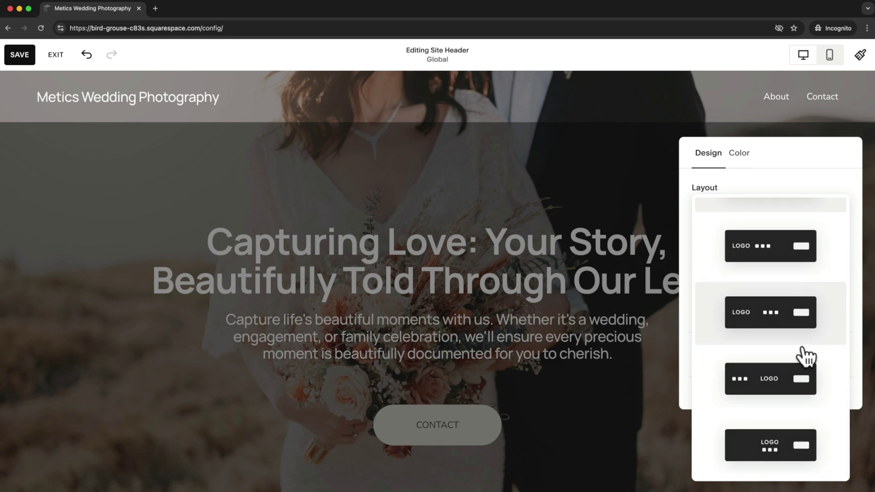
pyautogui.click(786, 387)
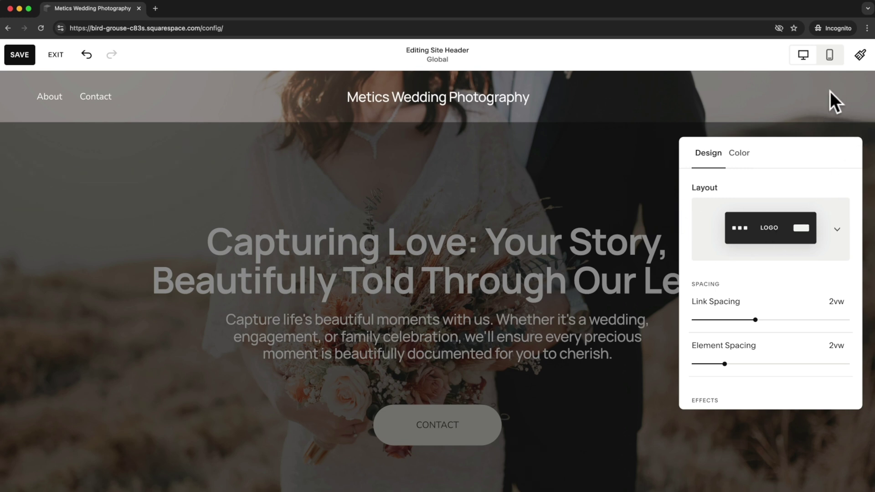
pyautogui.click(834, 242)
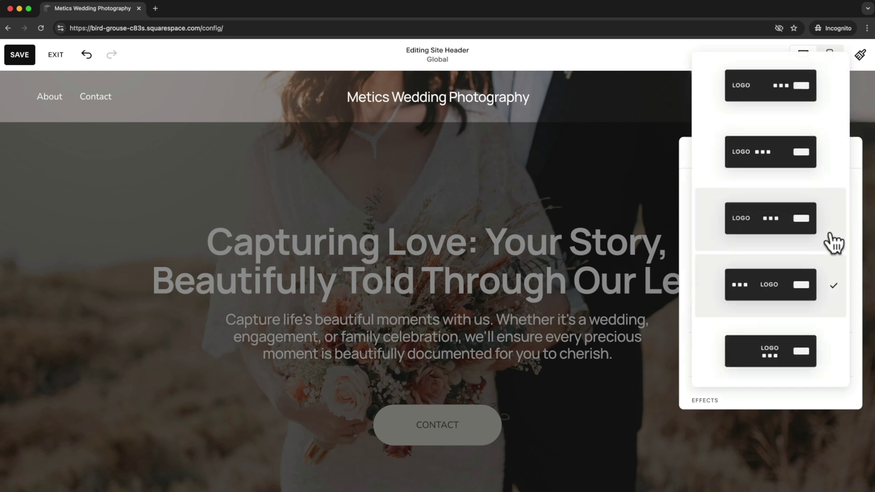
pyautogui.click(776, 111)
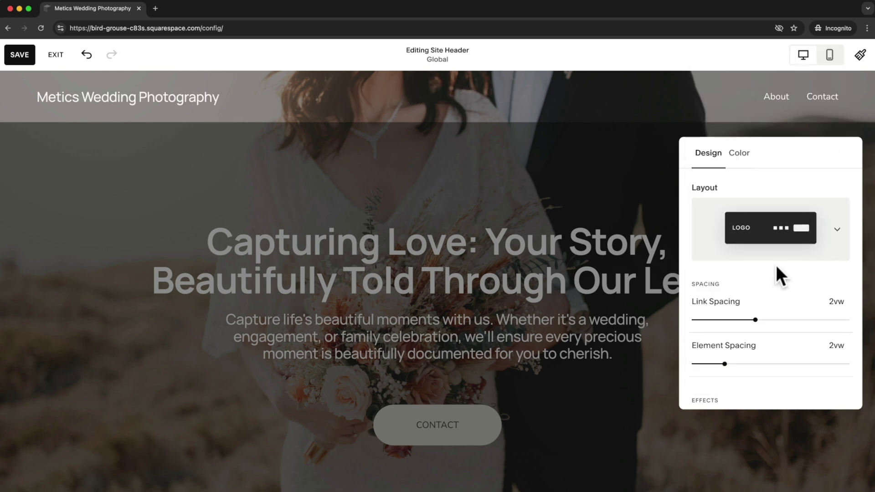
# Review the site header's spacing, effects and size options, trying the Full width and returning to Inset.
pyautogui.scroll(-3, 776, 266)
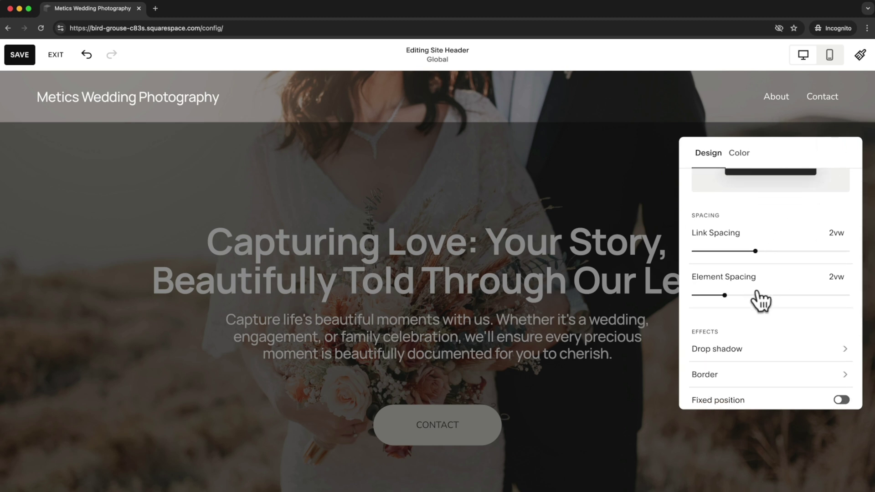
pyautogui.scroll(-3, 759, 273)
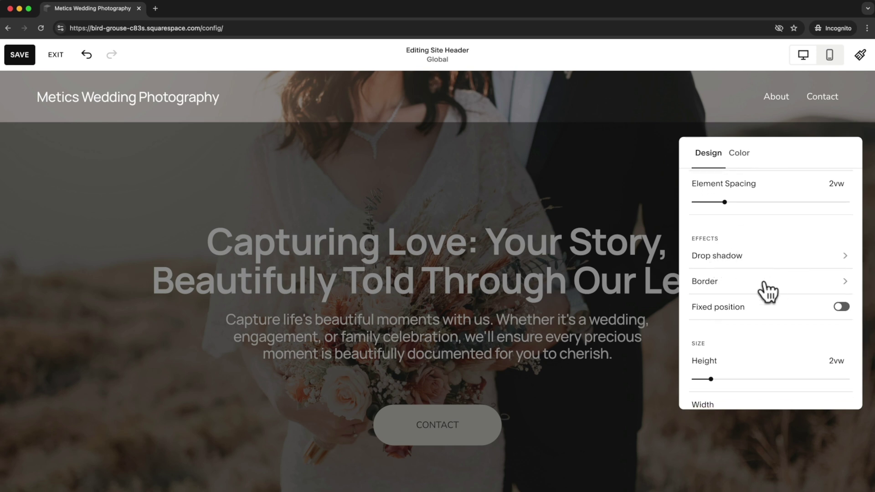
pyautogui.scroll(-2, 782, 294)
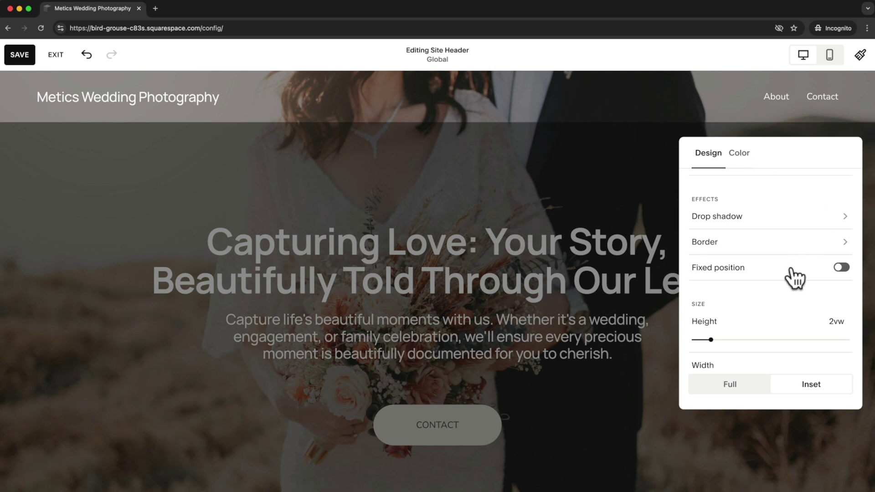
pyautogui.moveTo(710, 339)
pyautogui.mouseDown()
pyautogui.moveTo(701, 340)
pyautogui.moveTo(711, 339)
pyautogui.mouseUp()
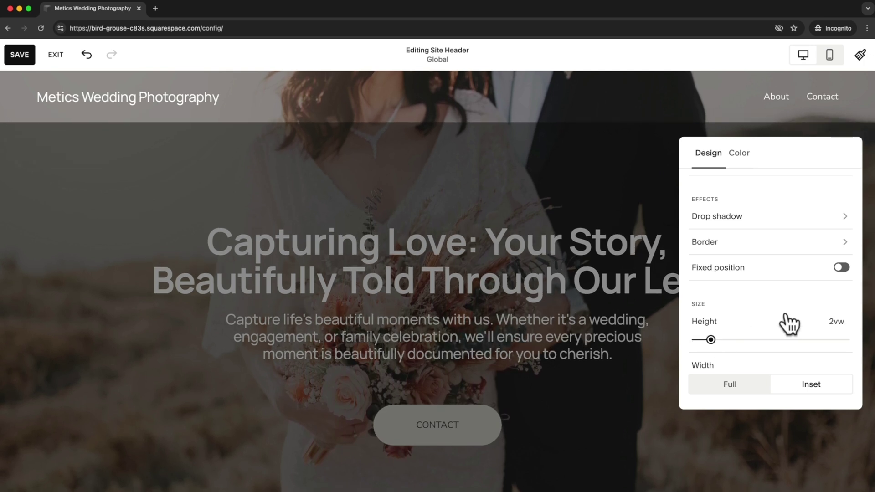
pyautogui.click(731, 385)
pyautogui.click(804, 386)
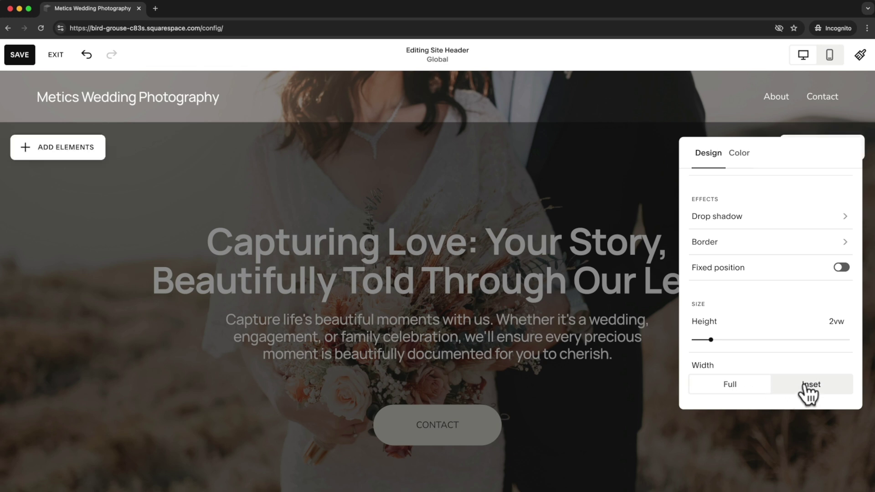
# Check the header's color style, and save the header changes before exiting edit mode.
pyautogui.click(742, 160)
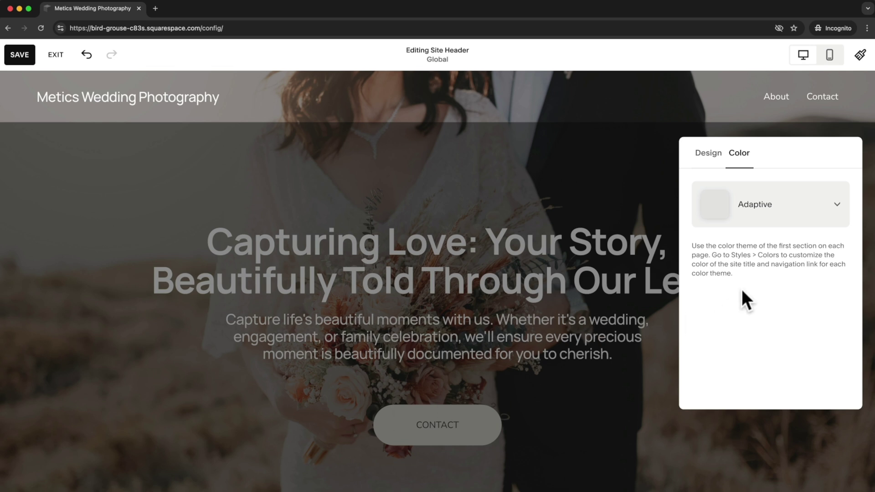
pyautogui.click(595, 174)
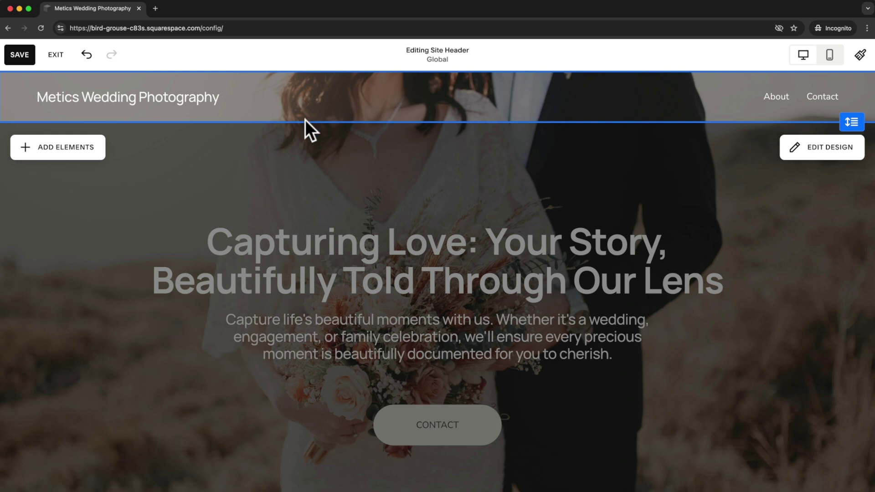
pyautogui.click(24, 57)
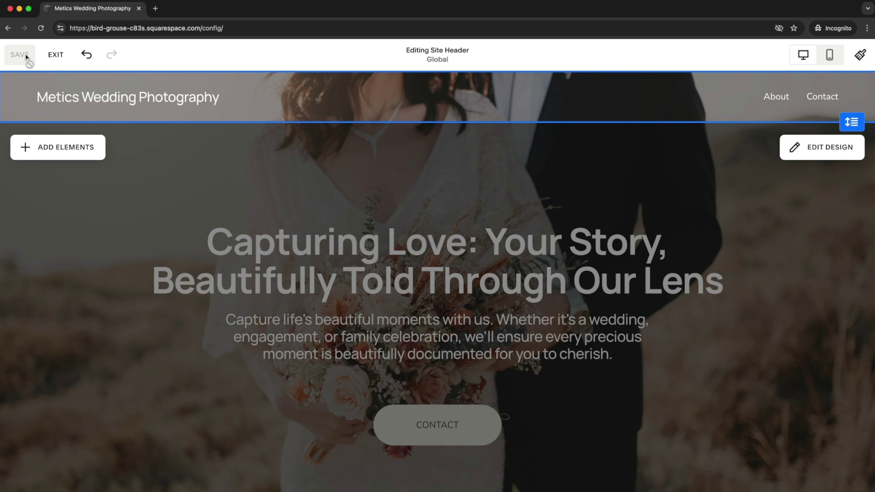
pyautogui.click(54, 56)
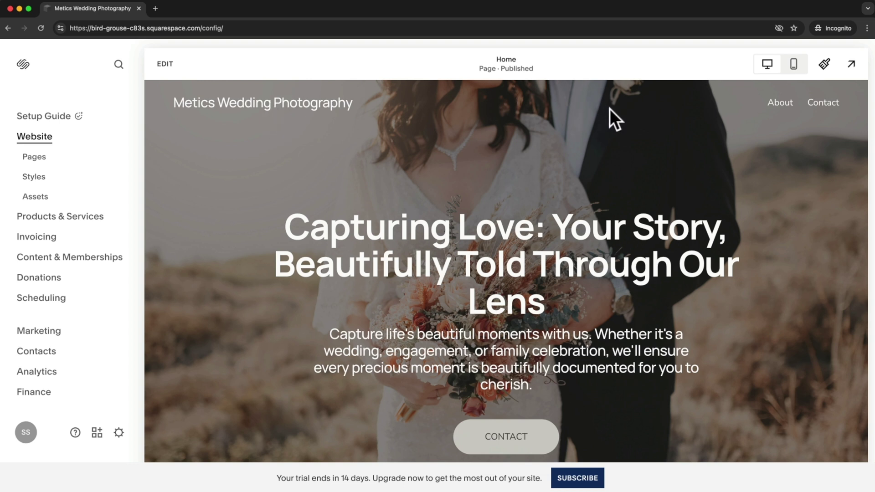
# View the header on the About and Contact pages in the site preview, and return to editing.
pyautogui.click(780, 104)
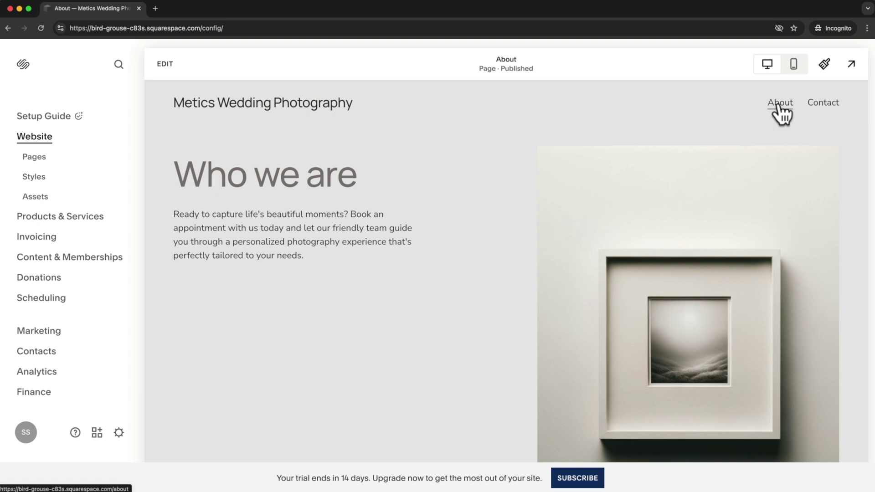
pyautogui.click(822, 109)
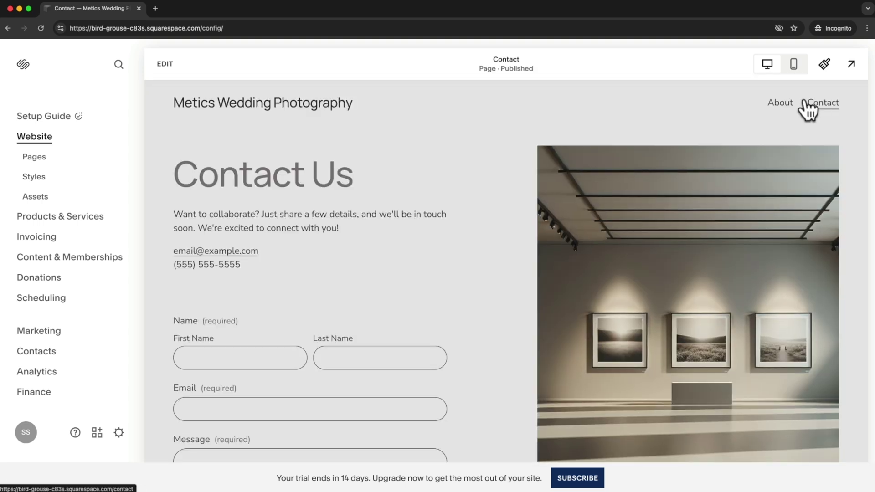
pyautogui.click(166, 64)
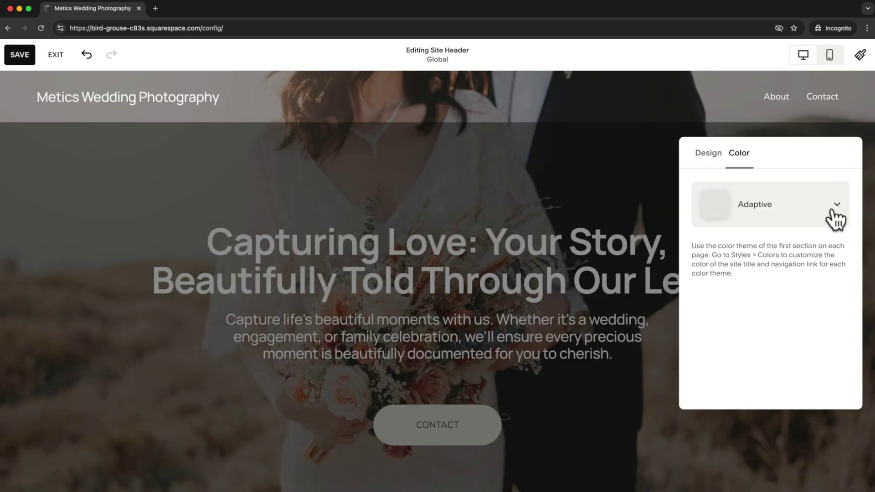
# Switch the header's color style to Solid and try the grey-green and darkest palette colors as its background.
pyautogui.click(836, 218)
pyautogui.click(805, 125)
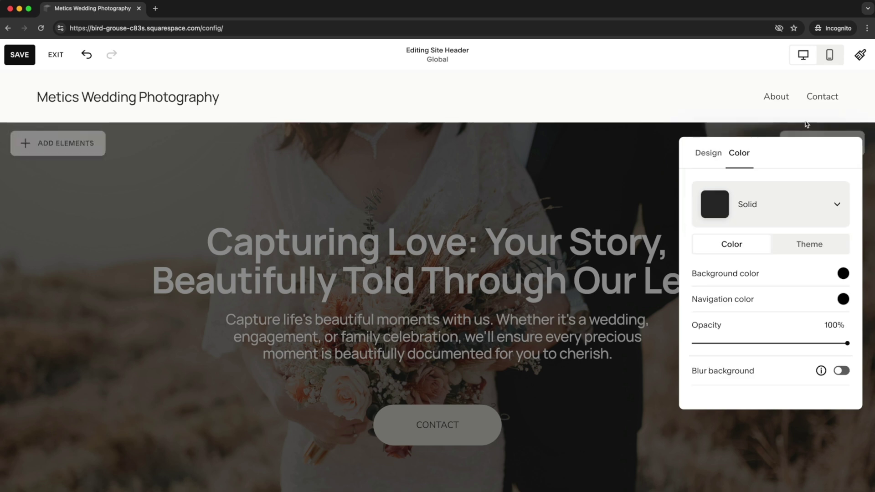
pyautogui.click(843, 274)
pyautogui.click(785, 248)
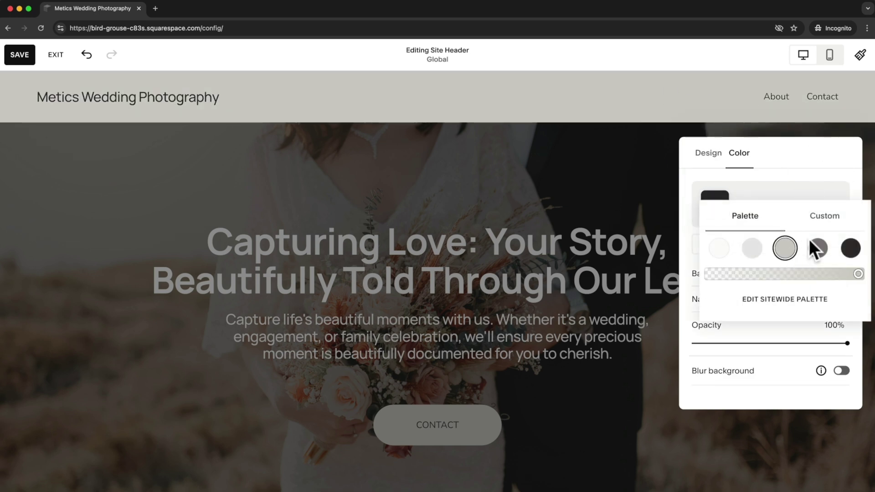
pyautogui.click(850, 249)
pyautogui.click(798, 170)
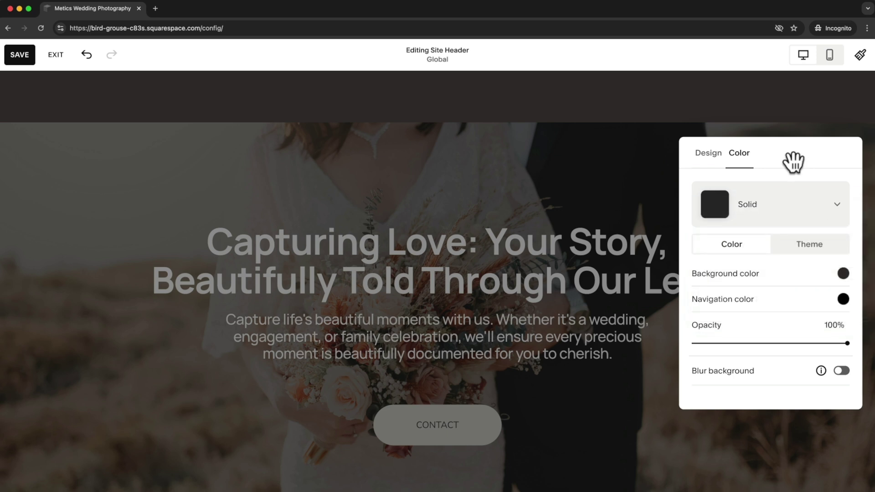
# Try the Gradient color style on the header and switch back to Adaptive.
pyautogui.click(779, 211)
pyautogui.click(774, 268)
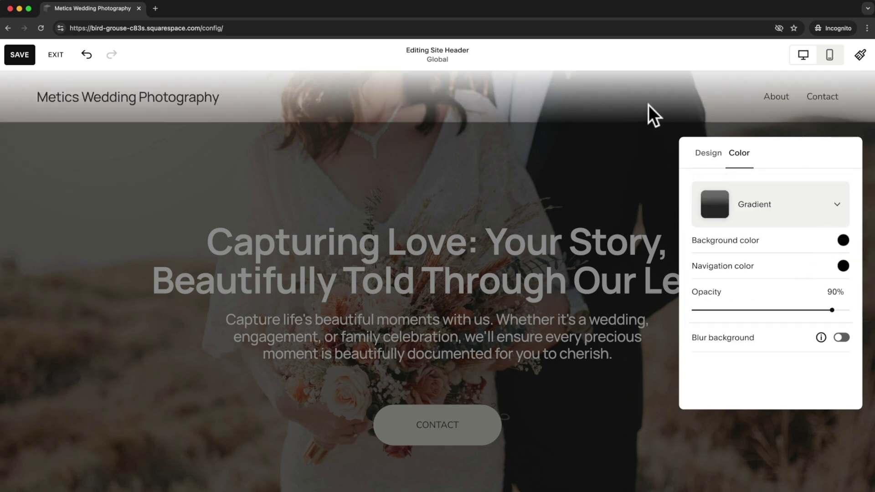
pyautogui.click(789, 212)
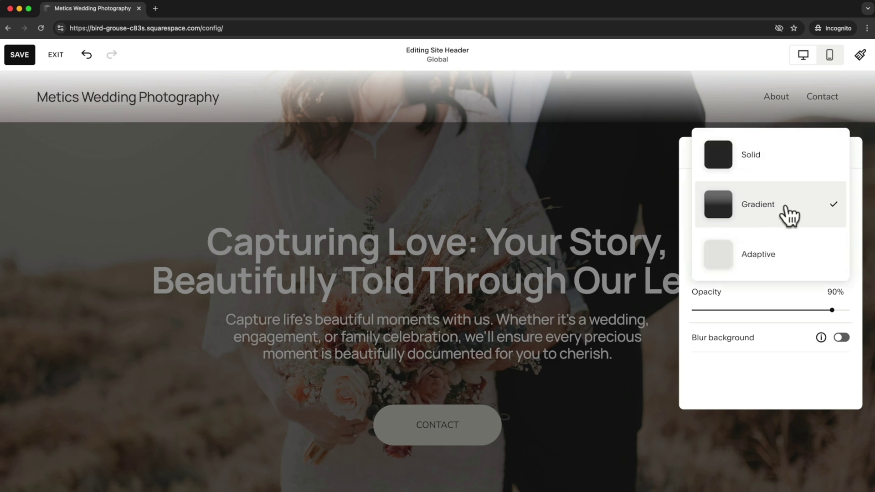
pyautogui.click(781, 256)
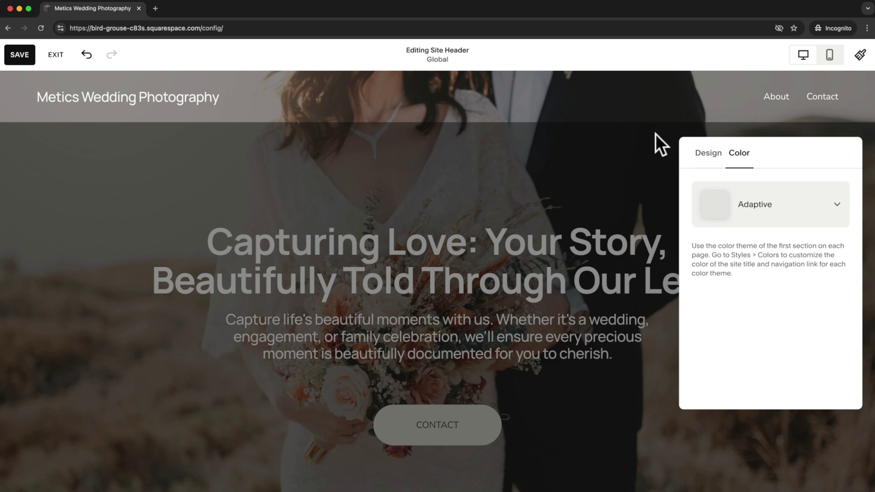
pyautogui.click(595, 179)
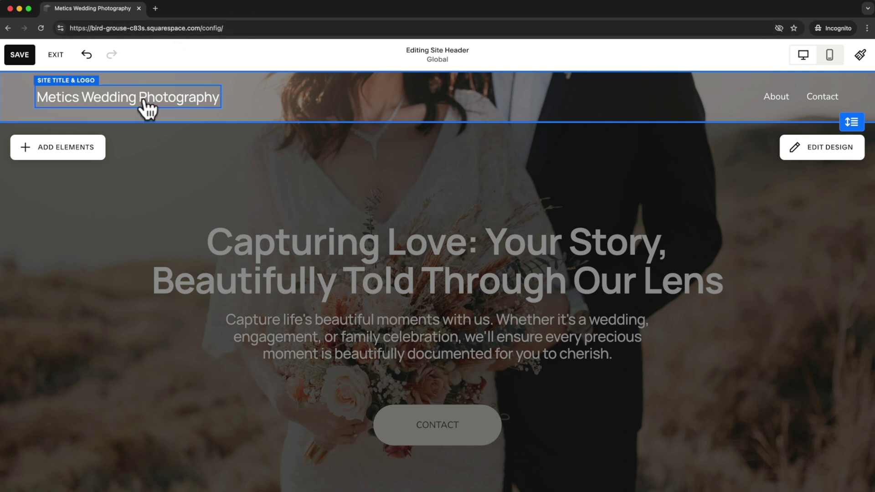
# Add the image file Logo dark.png as the site header's logo in place of the text title.
pyautogui.click(193, 107)
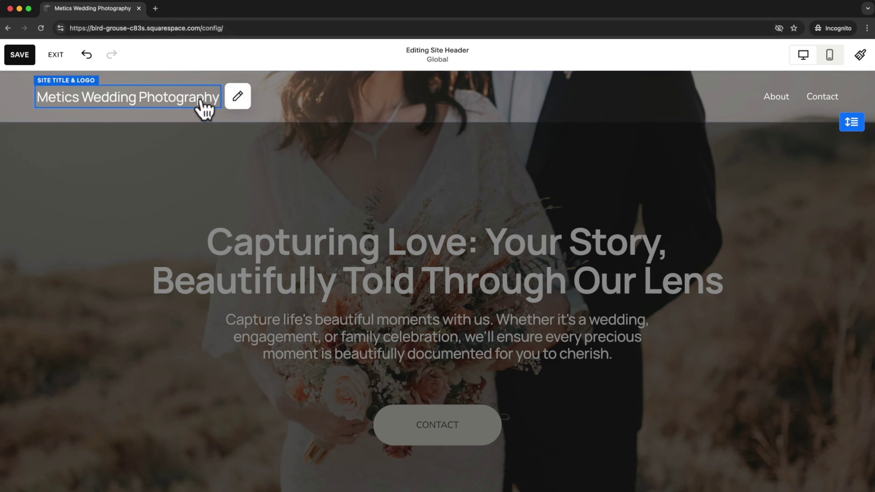
pyautogui.click(238, 97)
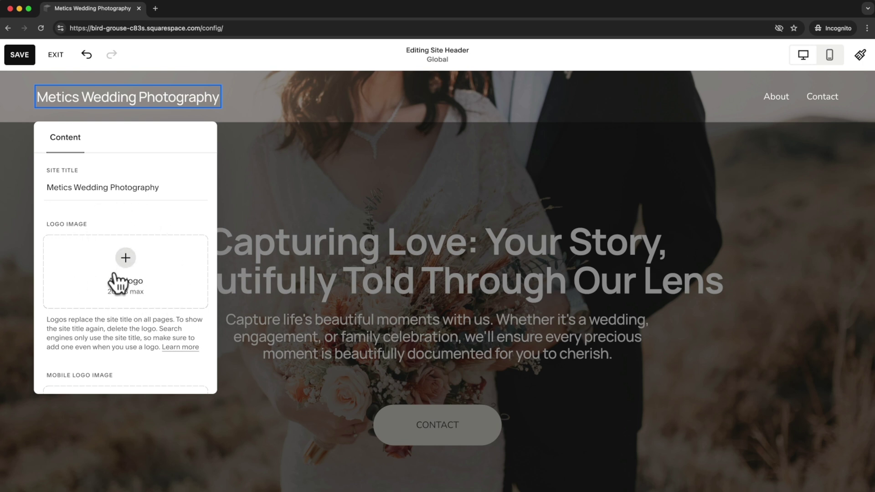
pyautogui.moveTo(301, 491)
pyautogui.mouseDown()
pyautogui.moveTo(299, 453)
pyautogui.moveTo(202, 308)
pyautogui.moveTo(130, 258)
pyautogui.mouseUp()
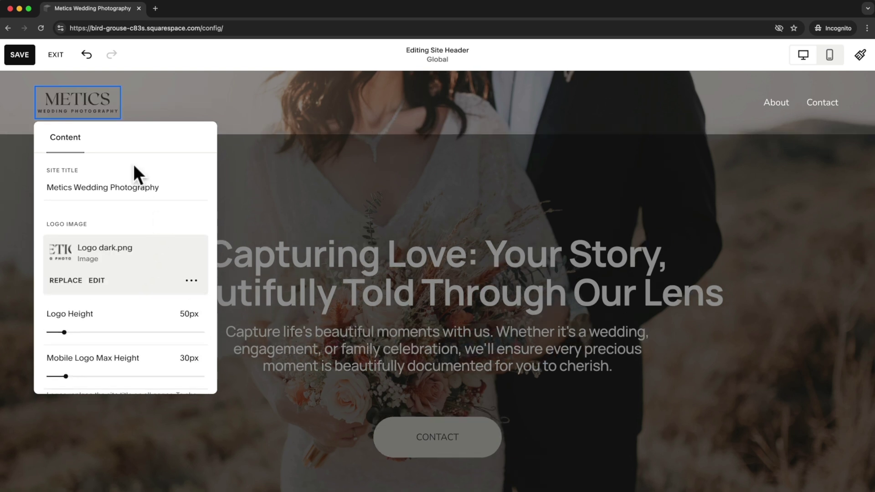
# Set the logo height to 48 px, look over the mobile logo options and finish editing the site header.
pyautogui.scroll(-2, 145, 248)
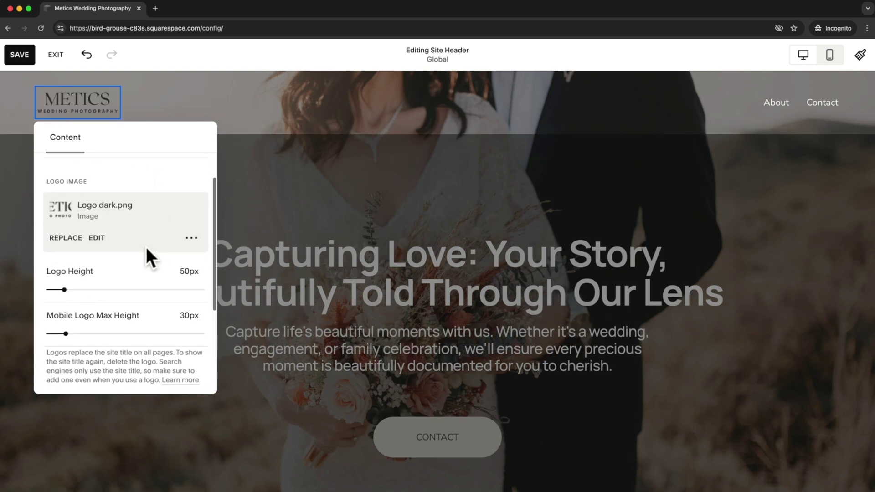
pyautogui.moveTo(63, 290)
pyautogui.mouseDown()
pyautogui.moveTo(76, 291)
pyautogui.moveTo(63, 291)
pyautogui.mouseUp()
pyautogui.scroll(-5, 148, 299)
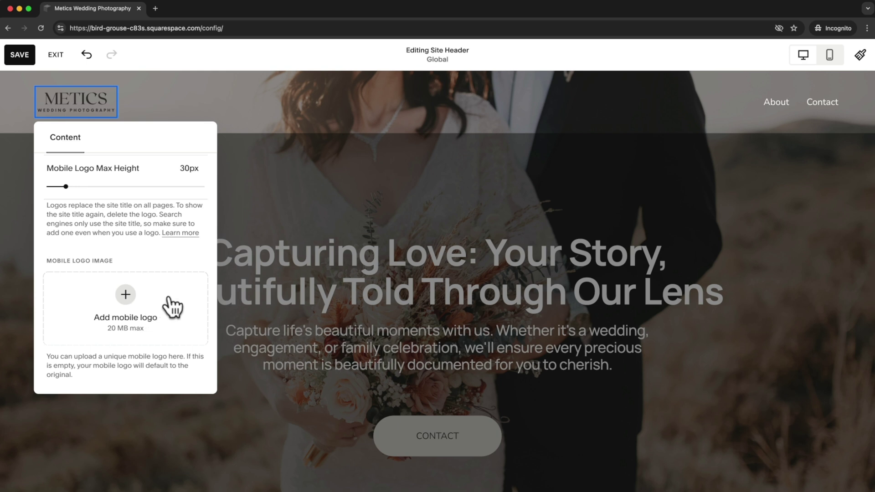
pyautogui.scroll(4, 158, 289)
pyautogui.scroll(1, 158, 286)
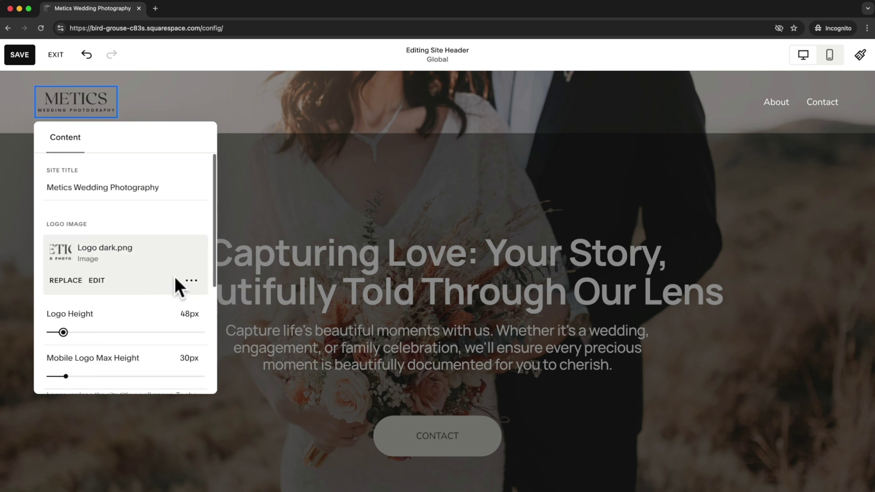
pyautogui.click(264, 211)
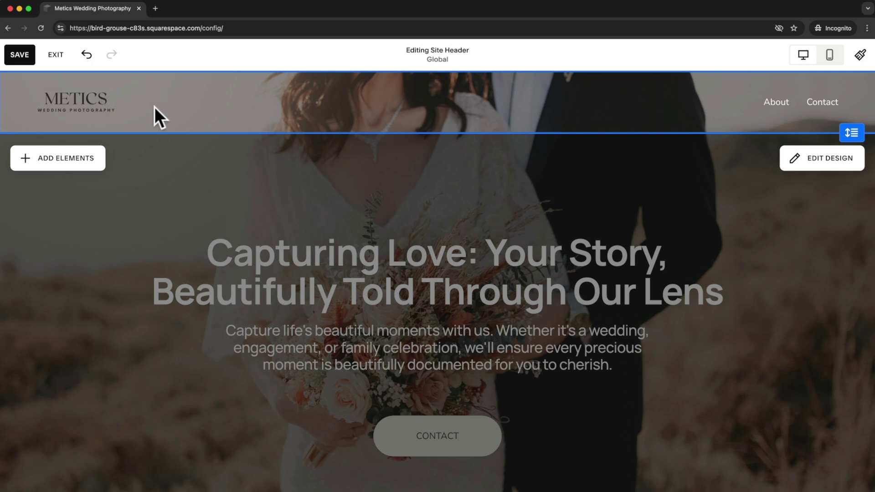
pyautogui.press('Escape')
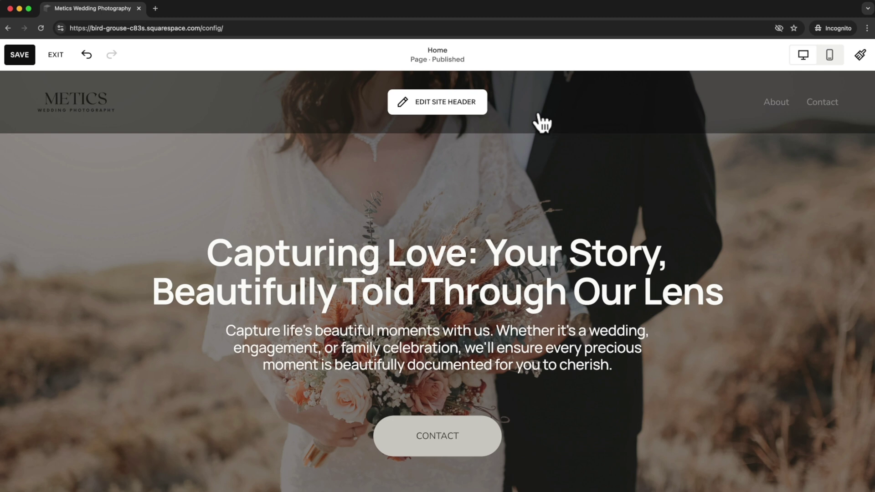
# Open the site footer for editing and remove its existing section.
pyautogui.scroll(-15, 513, 214)
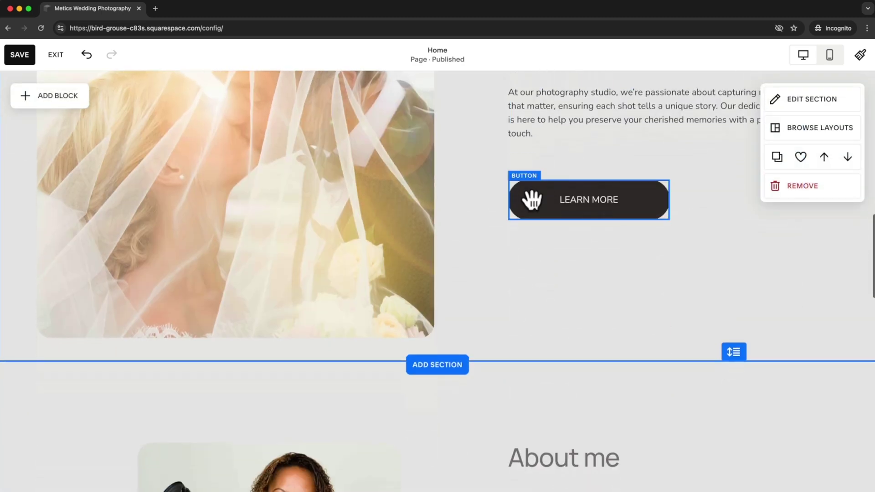
pyautogui.scroll(-20, 531, 199)
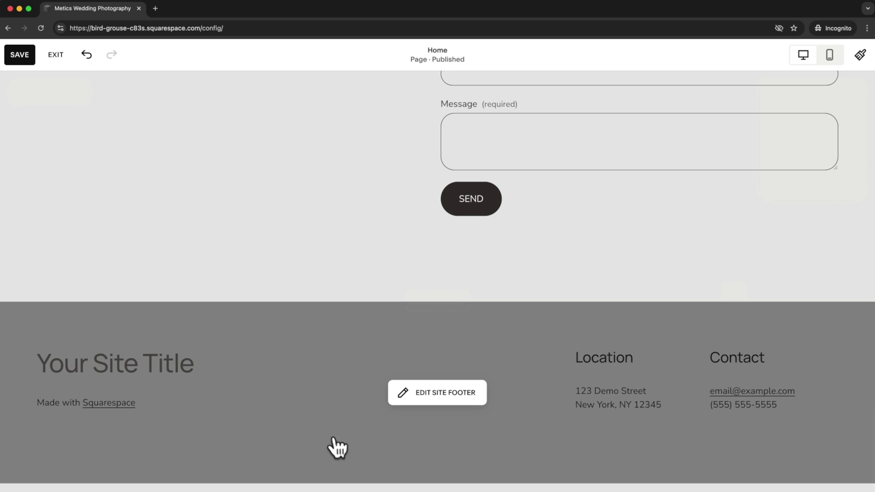
pyautogui.click(526, 348)
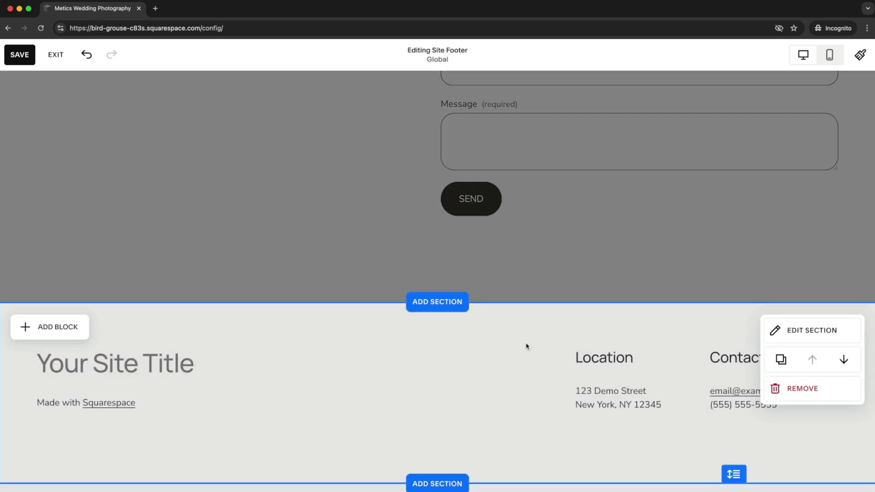
pyautogui.click(807, 395)
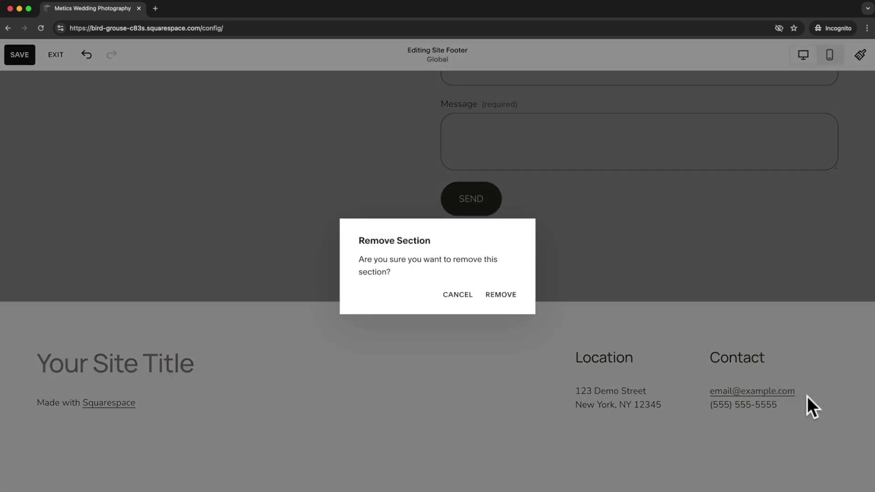
pyautogui.click(512, 301)
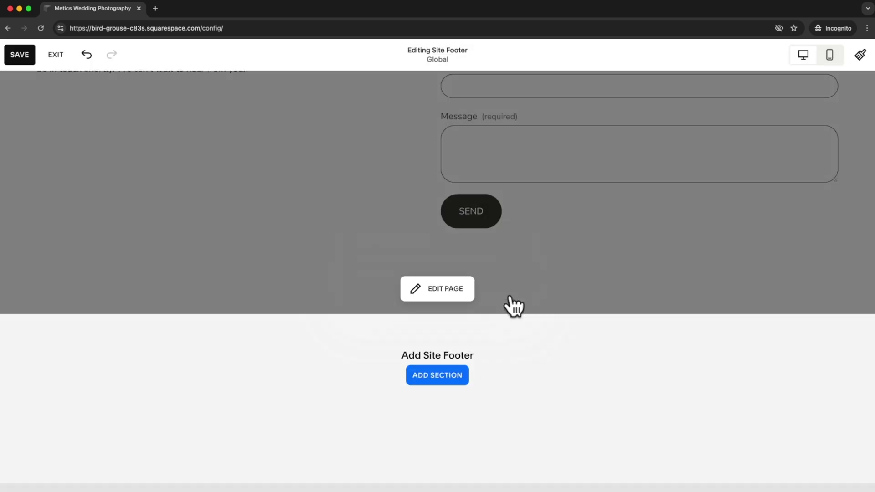
# Add the prebuilt footer section with site title, social icons and email in one row, and delete its Site Title text.
pyautogui.click(433, 377)
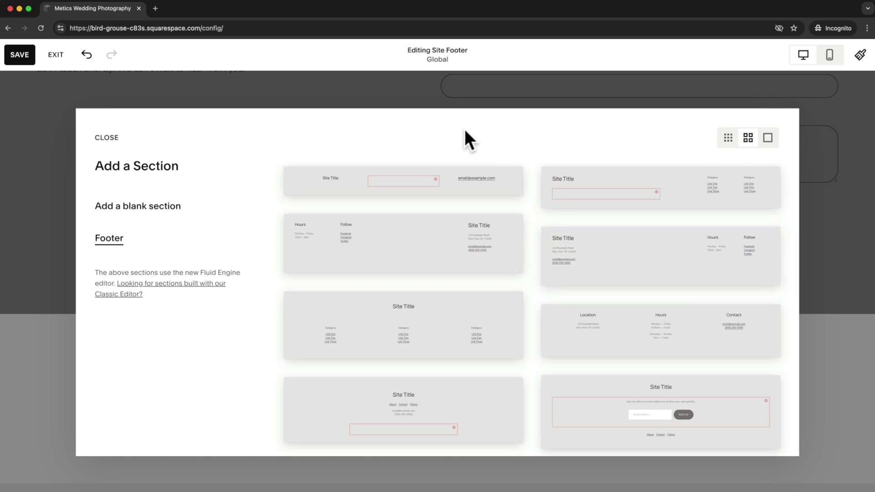
pyautogui.click(409, 195)
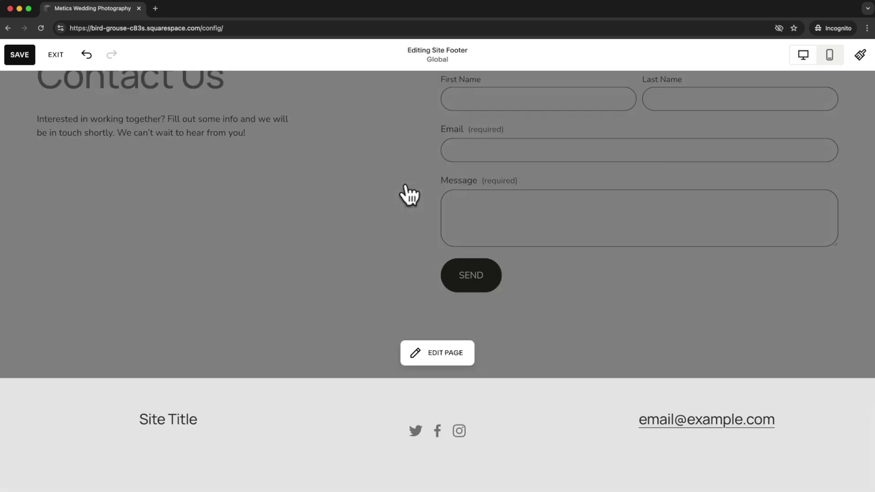
pyautogui.click(186, 421)
pyautogui.click(169, 388)
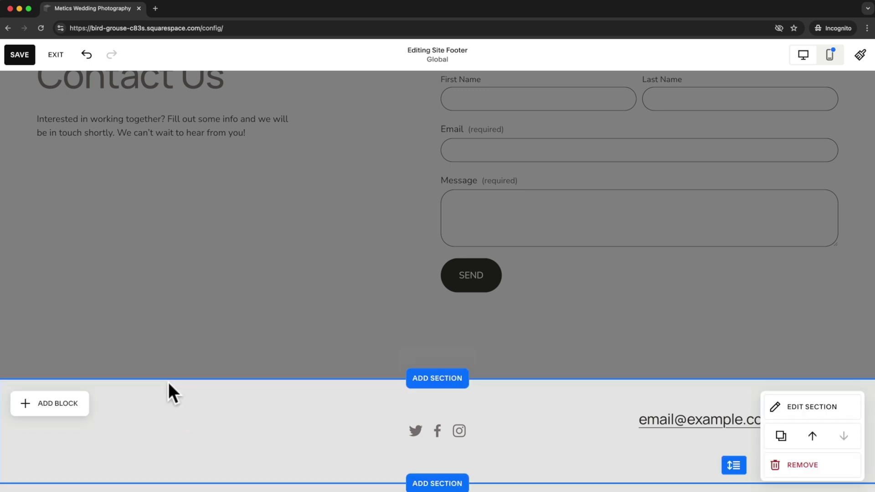
# Add an image block with Logo dark.png from the library to the footer and shrink it to match the social icons block's height.
pyautogui.click(62, 406)
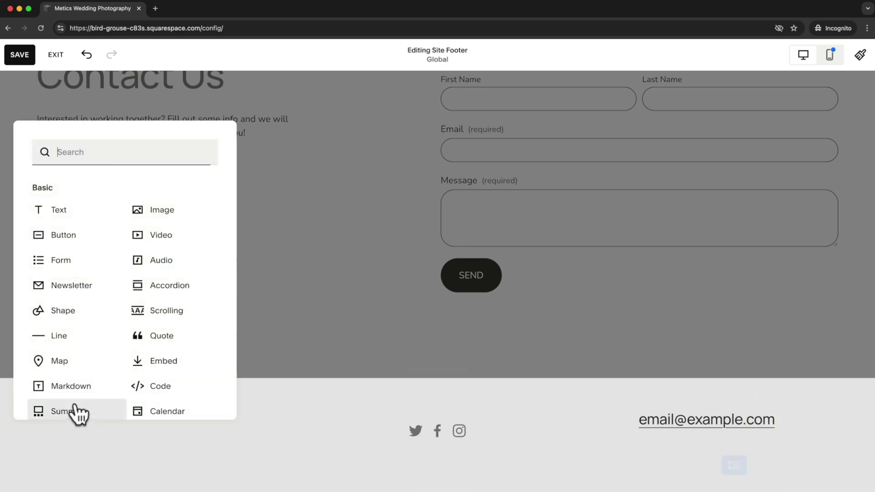
pyautogui.click(121, 259)
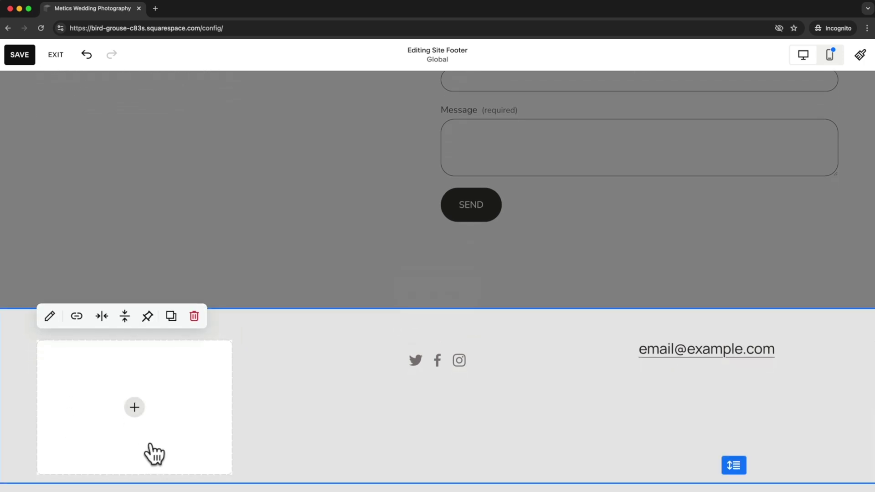
pyautogui.click(135, 407)
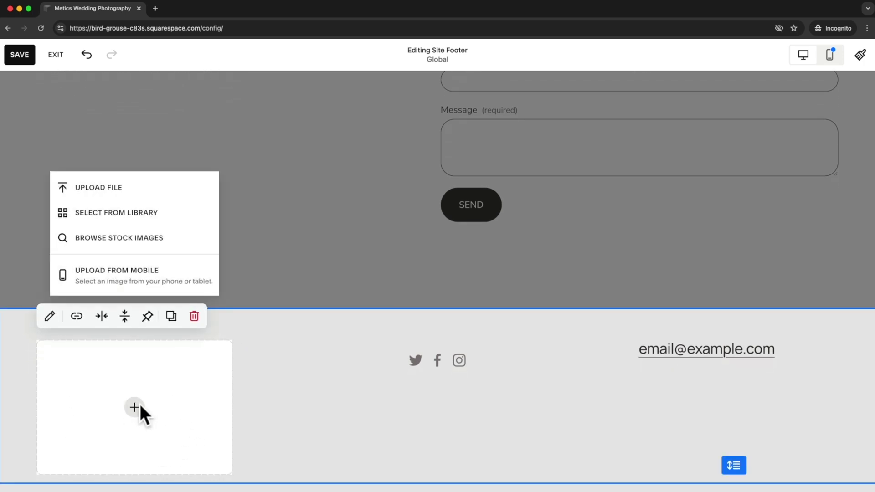
pyautogui.click(142, 214)
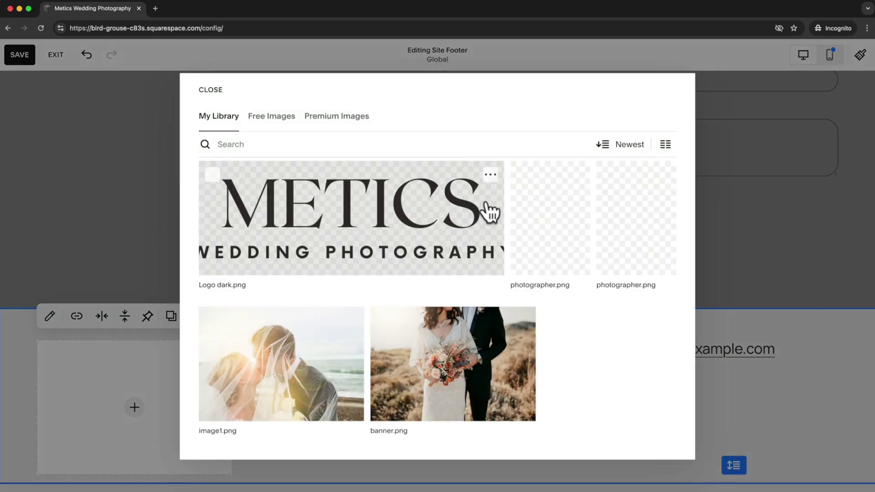
pyautogui.click(379, 211)
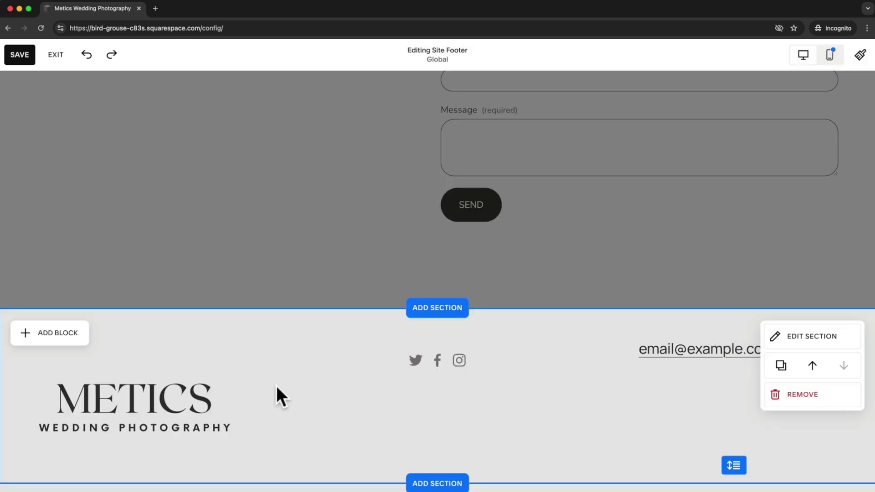
pyautogui.click(206, 382)
pyautogui.moveTo(231, 474); pyautogui.dragTo(198, 380)
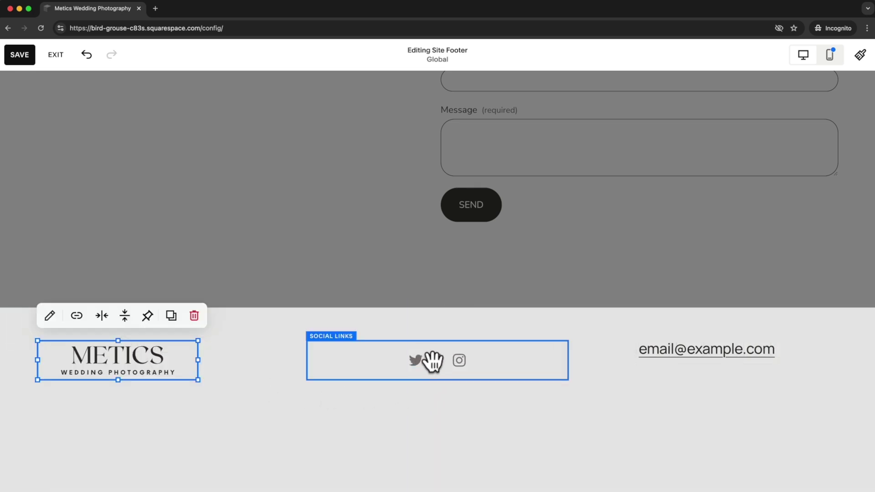
# Examine the footer's social links and the Twitter icon's profile link setting.
pyautogui.click(440, 364)
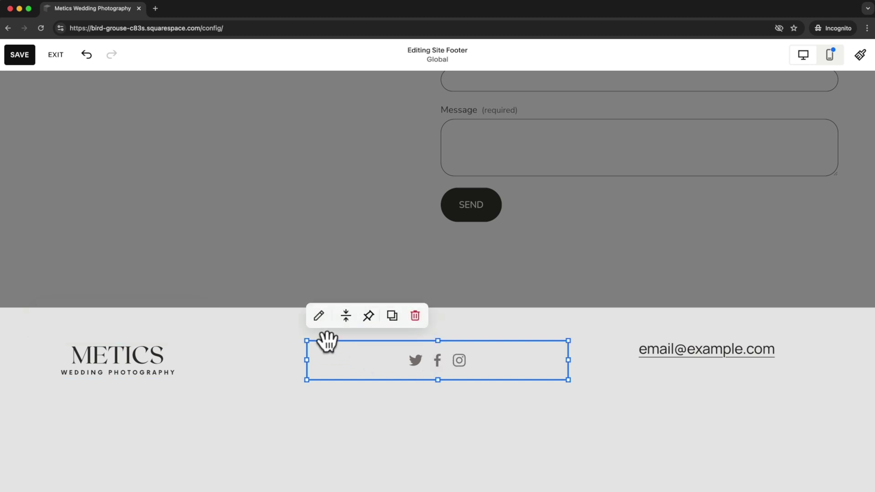
pyautogui.click(319, 316)
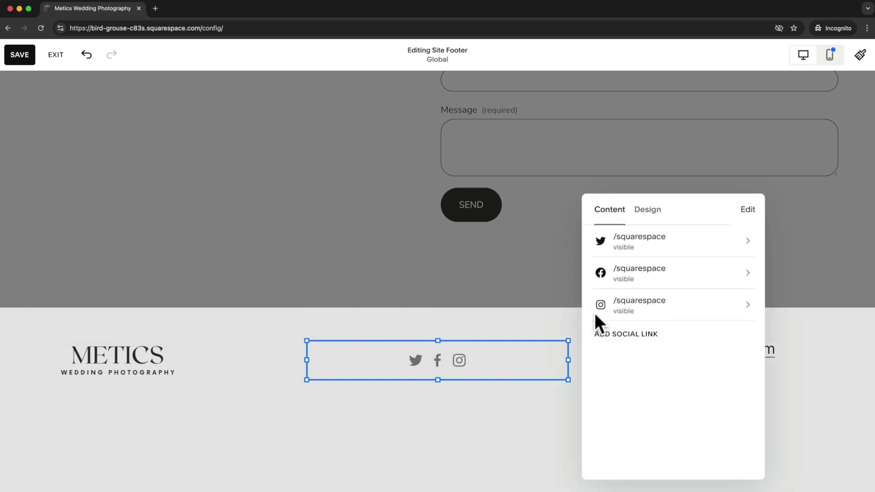
pyautogui.click(668, 242)
pyautogui.moveTo(716, 248); pyautogui.dragTo(596, 252)
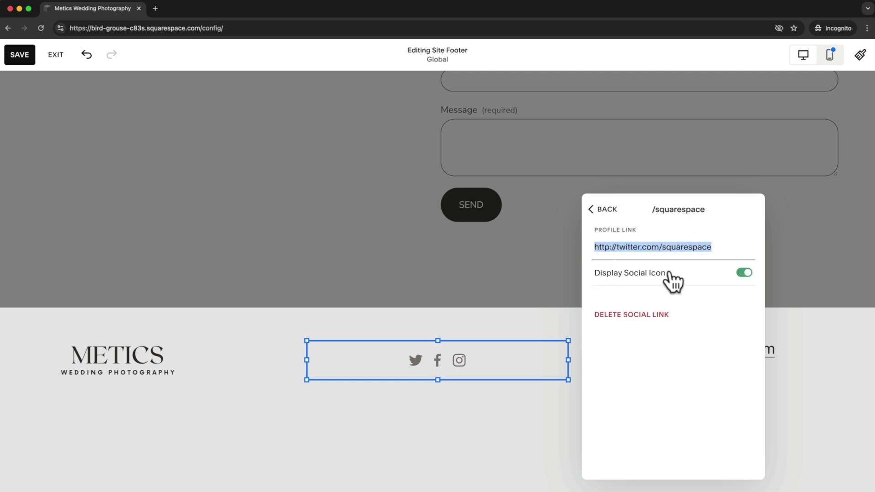
pyautogui.click(577, 319)
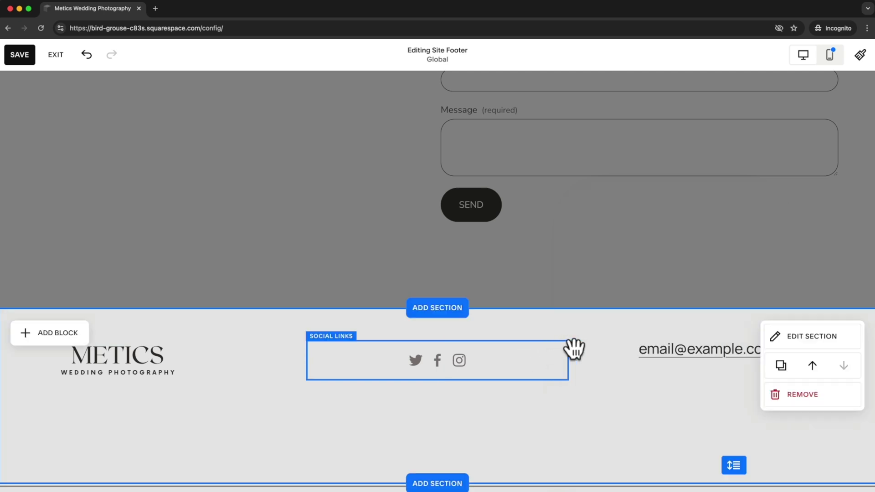
# Replace the footer's placeholder email text with the business's contact email and align it vertically to the middle of its block.
pyautogui.click(626, 364)
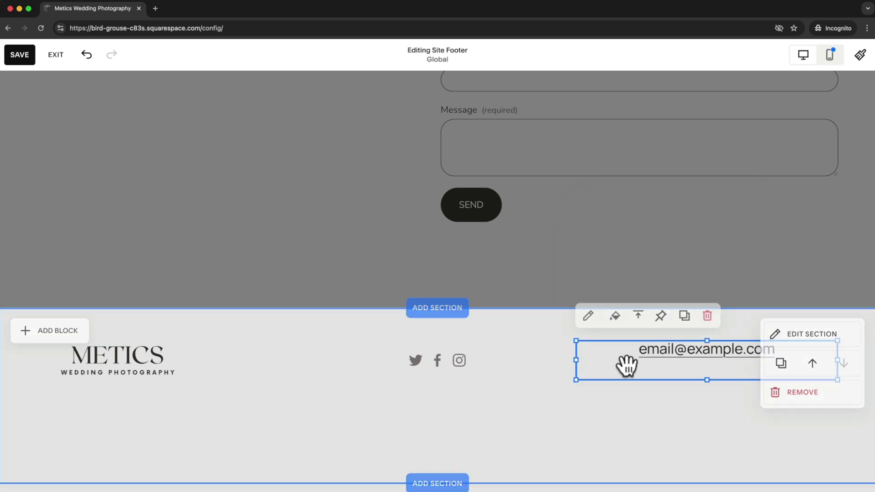
pyautogui.click(587, 317)
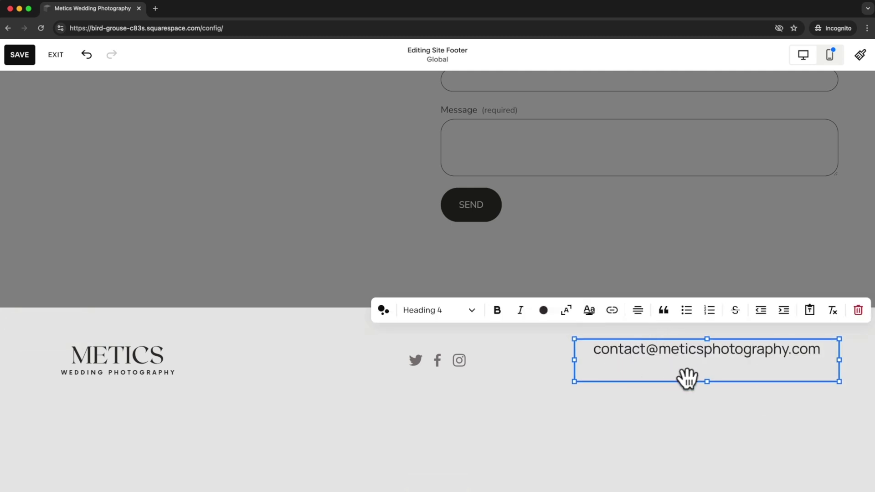
pyautogui.click(528, 370)
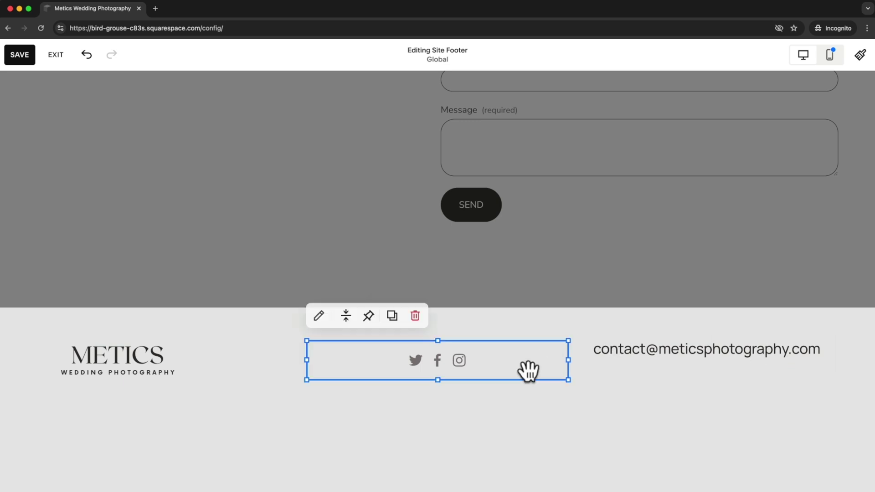
pyautogui.click(672, 371)
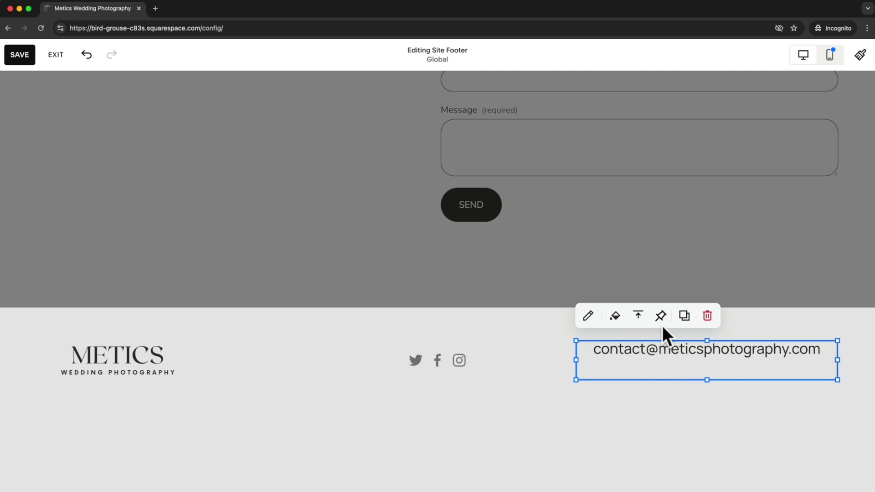
pyautogui.click(638, 317)
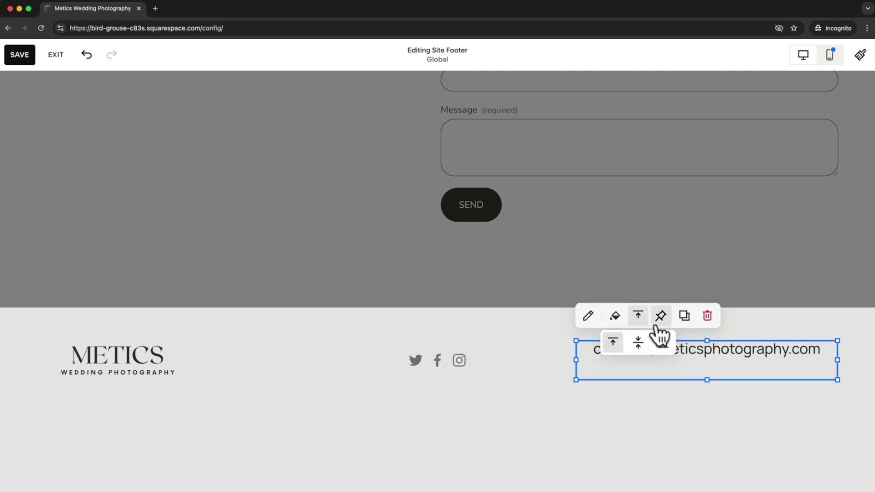
pyautogui.click(638, 343)
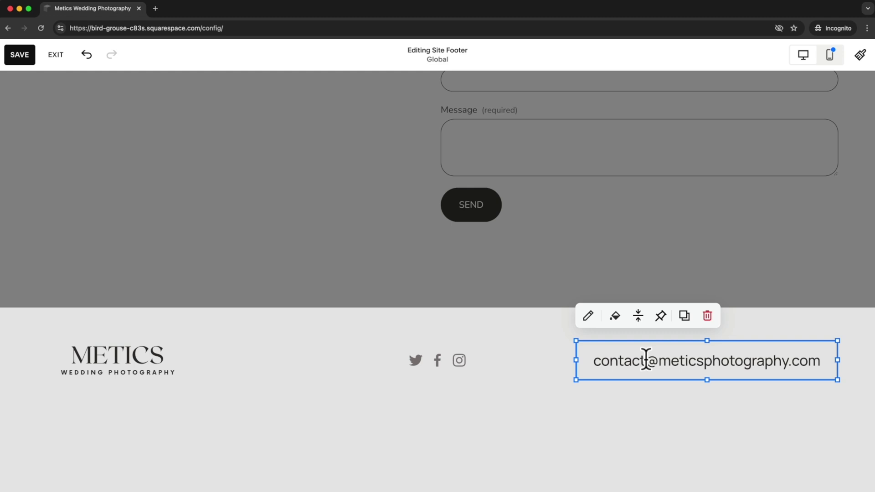
# Link the footer's email text as an Email link to the same contact address.
pyautogui.moveTo(595, 360); pyautogui.dragTo(820, 366)
pyautogui.press('super+c')
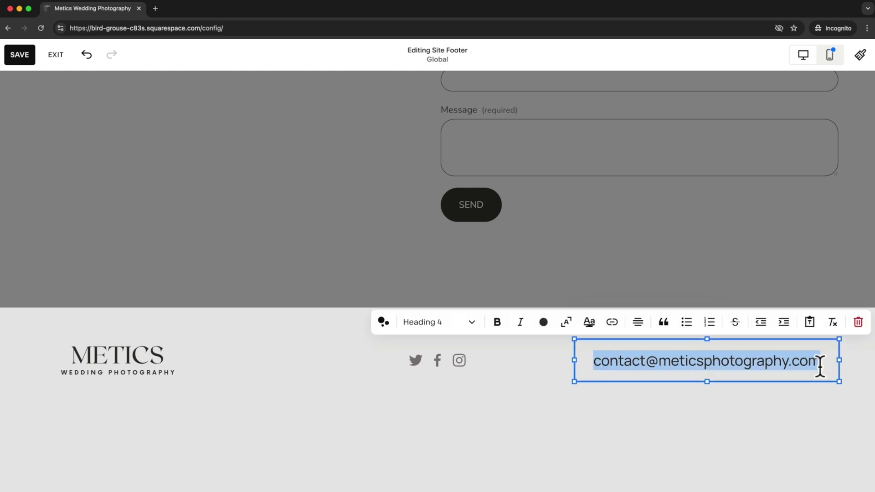
pyautogui.click(617, 325)
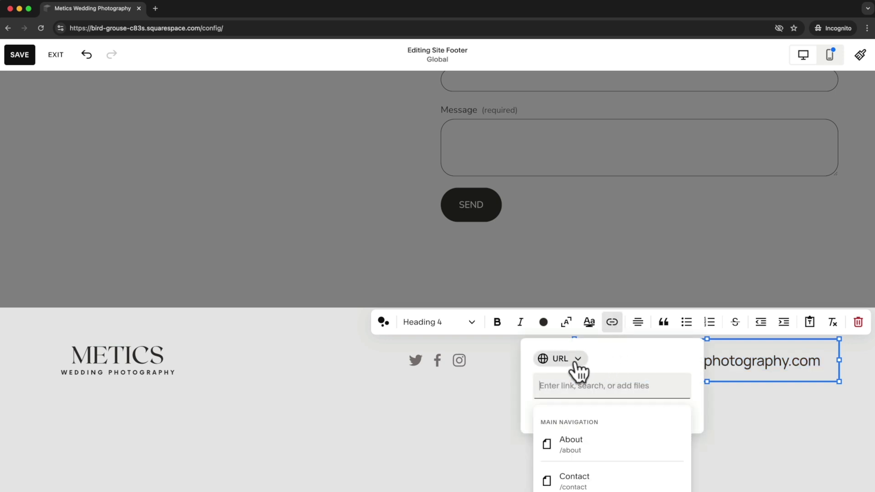
pyautogui.click(577, 360)
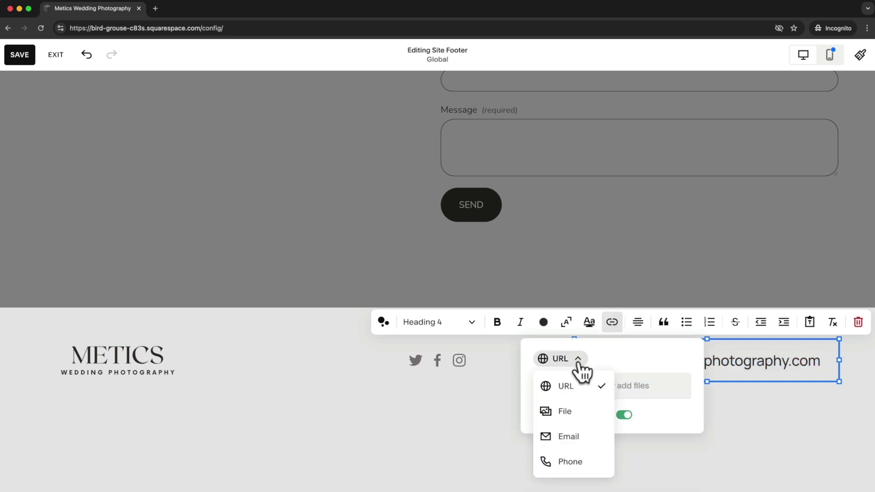
pyautogui.click(583, 437)
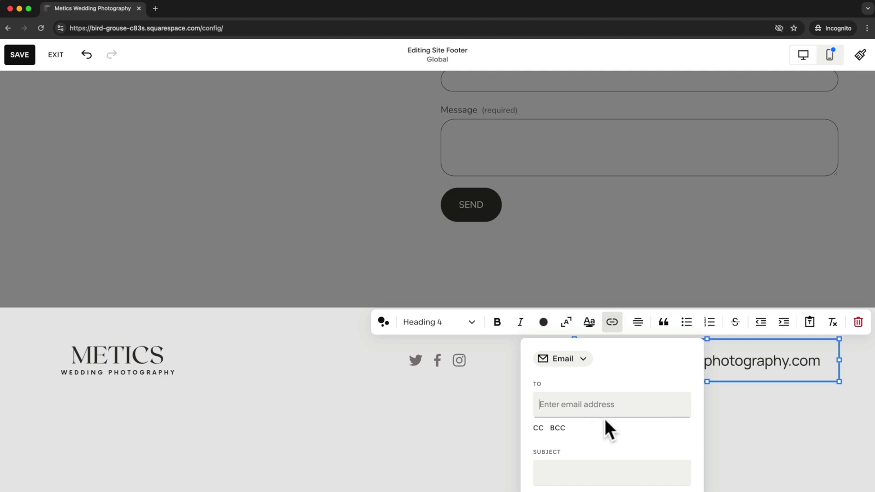
pyautogui.click(573, 404)
pyautogui.press('super+v')
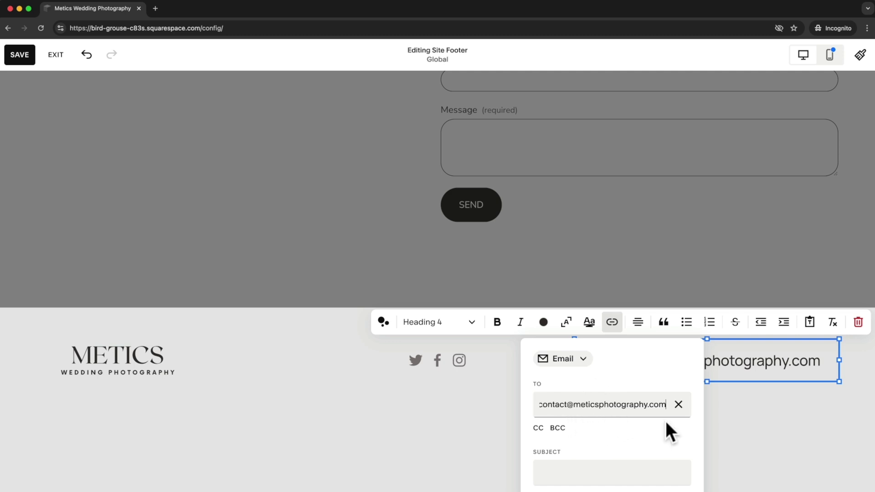
pyautogui.click(747, 422)
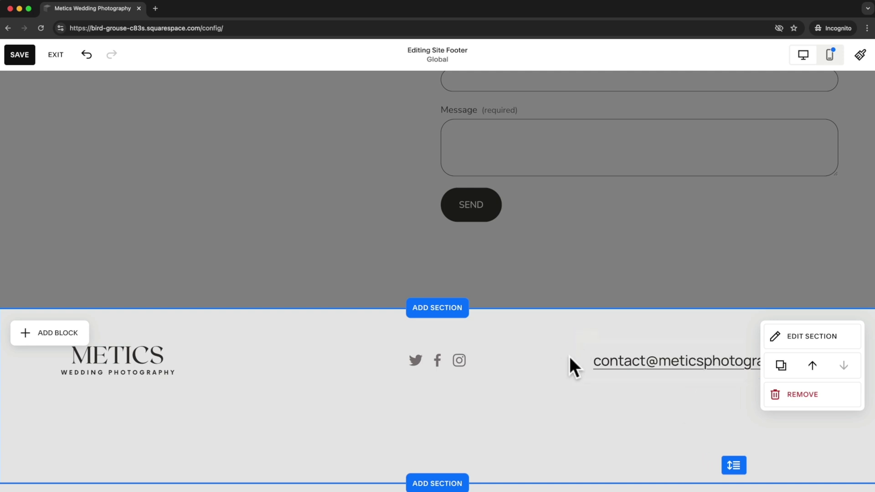
# Reduce the footer section's height to fit its single row, finish editing the footer and exit the page editor.
pyautogui.moveTo(731, 465)
pyautogui.mouseDown()
pyautogui.moveTo(729, 441)
pyautogui.moveTo(728, 470)
pyautogui.mouseUp()
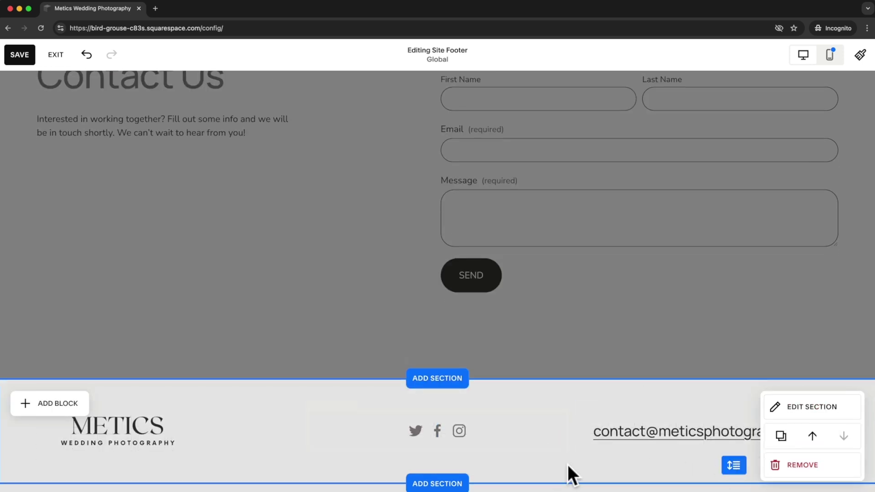
pyautogui.click(356, 240)
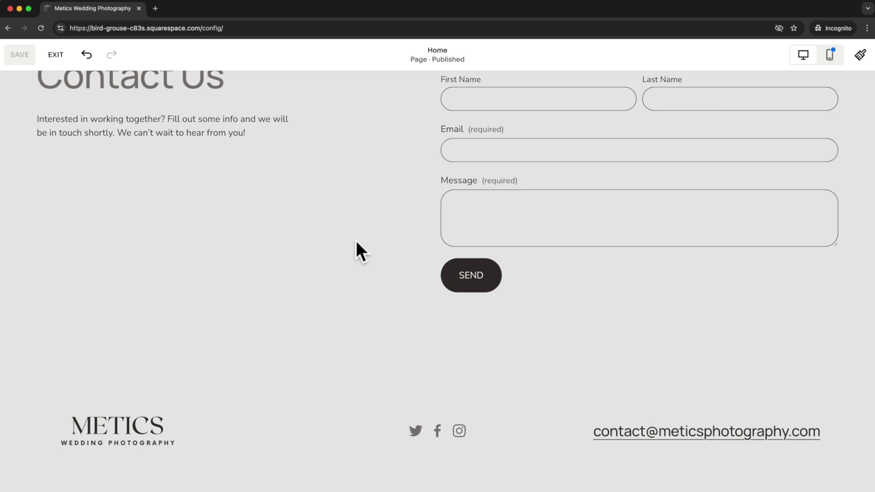
pyautogui.scroll(10, 357, 250)
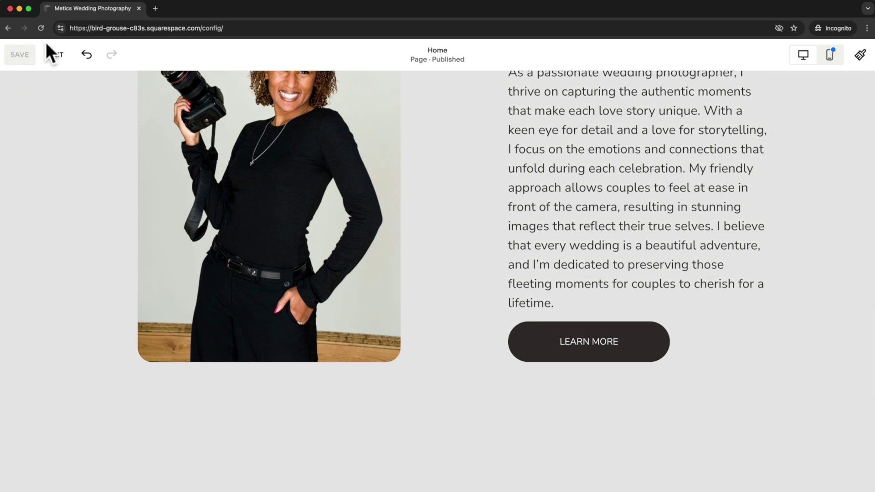
pyautogui.click(57, 59)
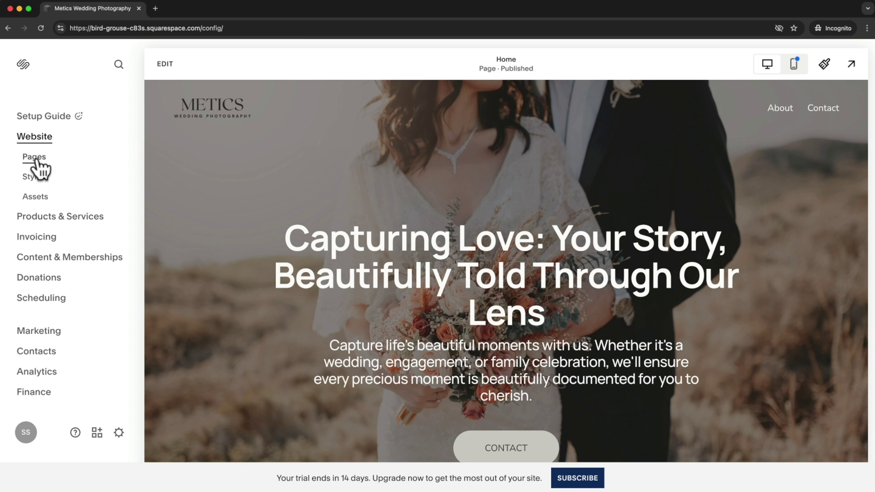
# Add a Portfolio page to the Main Navigation using the six-project grid layout with titles below the images.
pyautogui.click(39, 161)
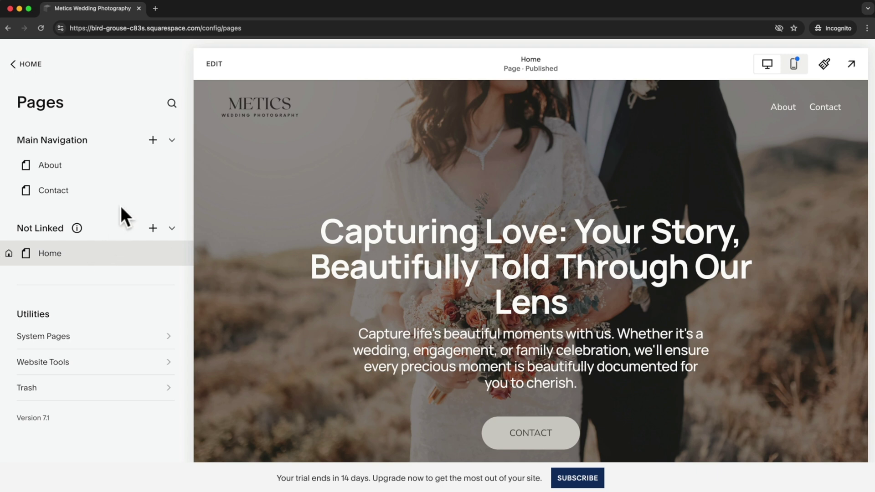
pyautogui.click(154, 141)
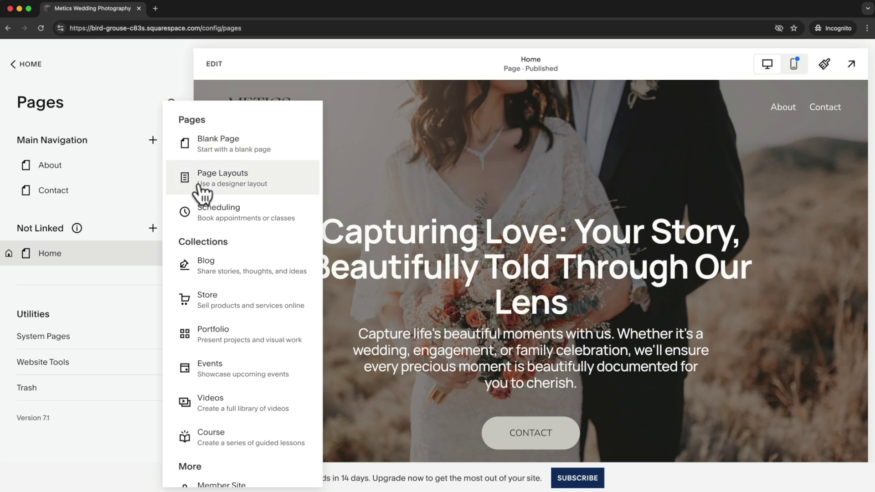
pyautogui.scroll(-3, 276, 180)
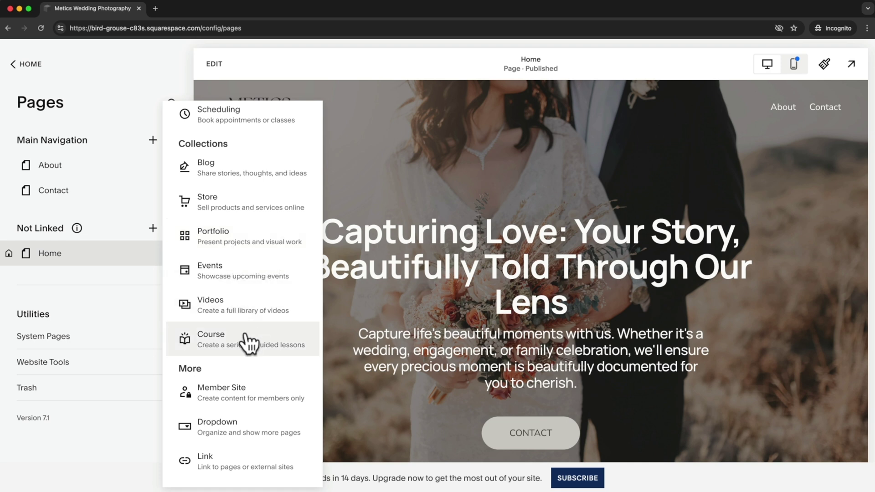
pyautogui.scroll(-1, 255, 342)
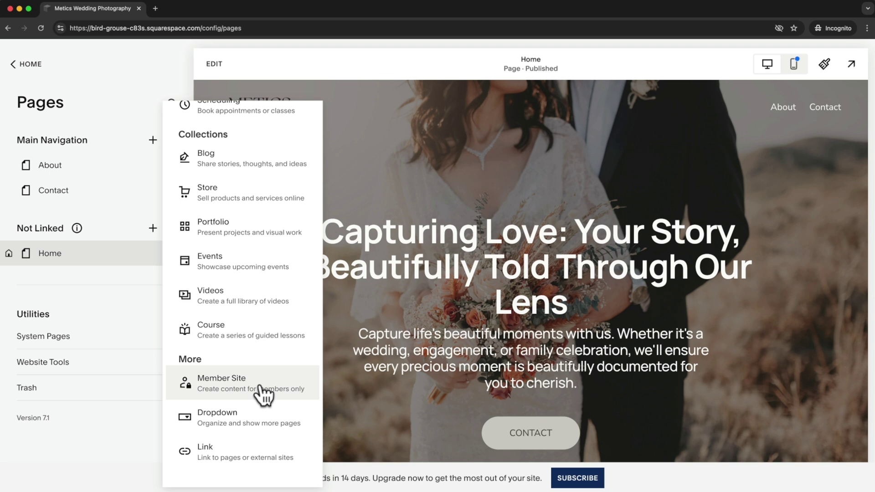
pyautogui.scroll(3, 267, 390)
pyautogui.scroll(3, 266, 391)
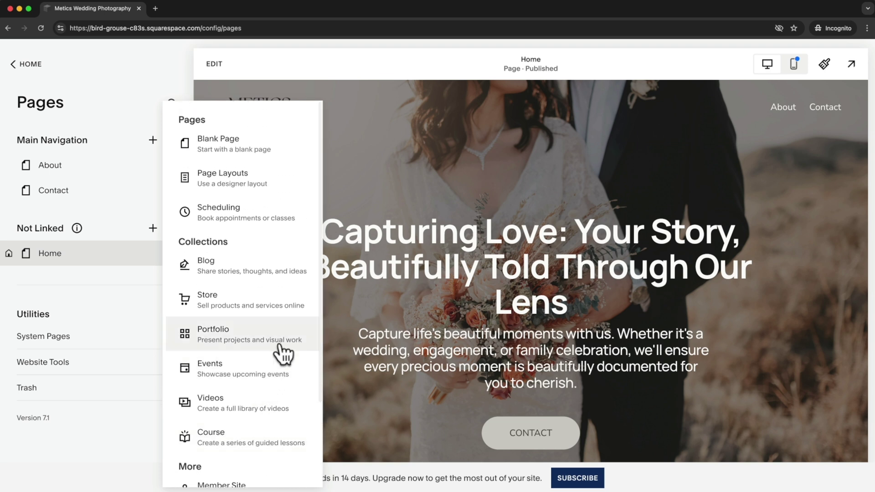
pyautogui.click(262, 332)
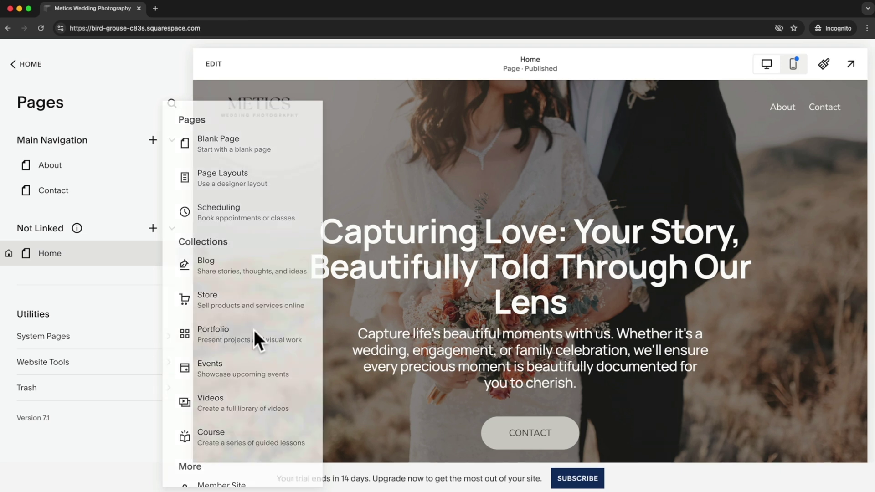
pyautogui.scroll(-5, 444, 211)
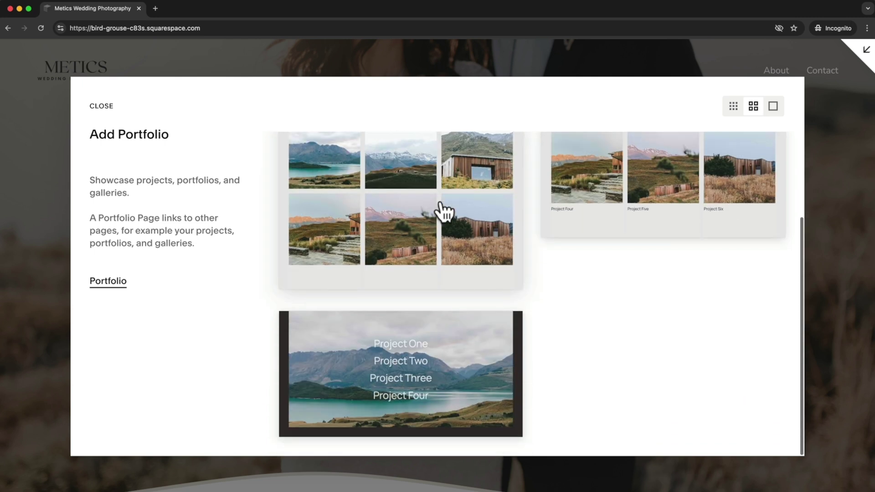
pyautogui.scroll(5, 560, 342)
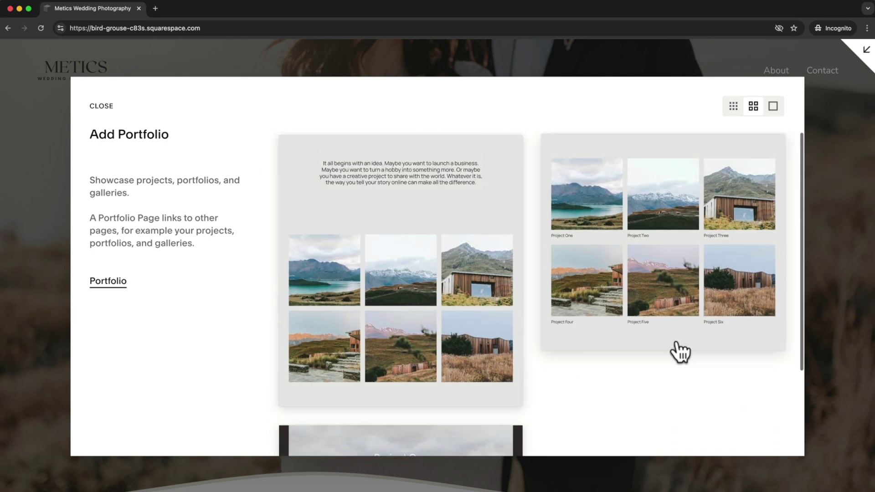
pyautogui.click(688, 264)
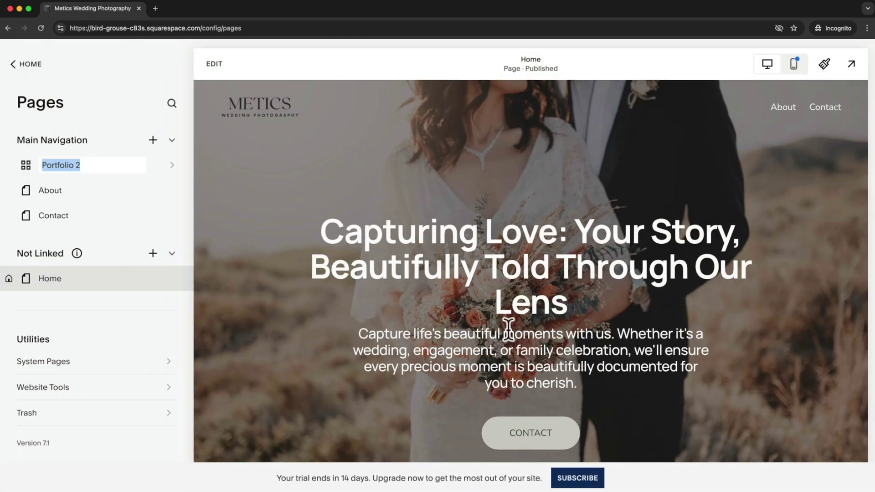
# Rename the newly added portfolio page in the Main Navigation as Portfolio.
pyautogui.click(85, 165)
pyautogui.press('BackSpace')
pyautogui.press('BackSpace')
pyautogui.press('Return')
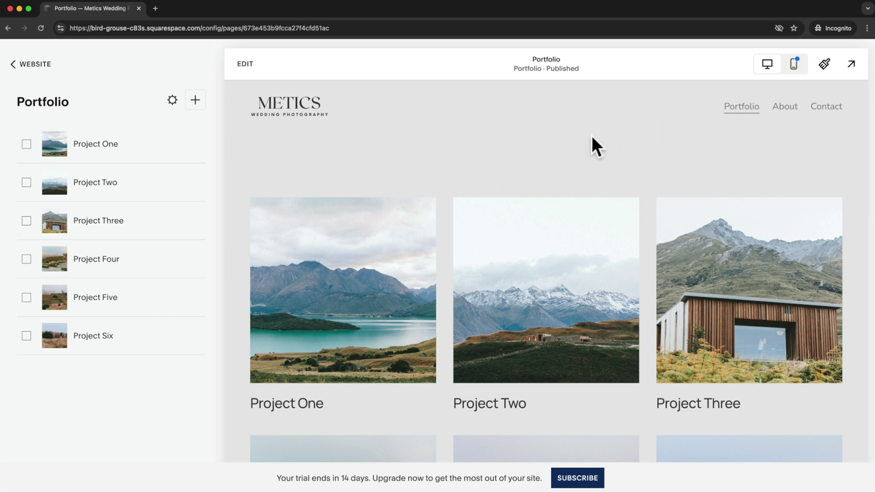
# Look through the Portfolio page's project grid and open Project One.
pyautogui.scroll(-6, 582, 150)
pyautogui.scroll(-1, 596, 385)
pyautogui.scroll(3, 479, 299)
pyautogui.scroll(5, 547, 303)
pyautogui.click(104, 145)
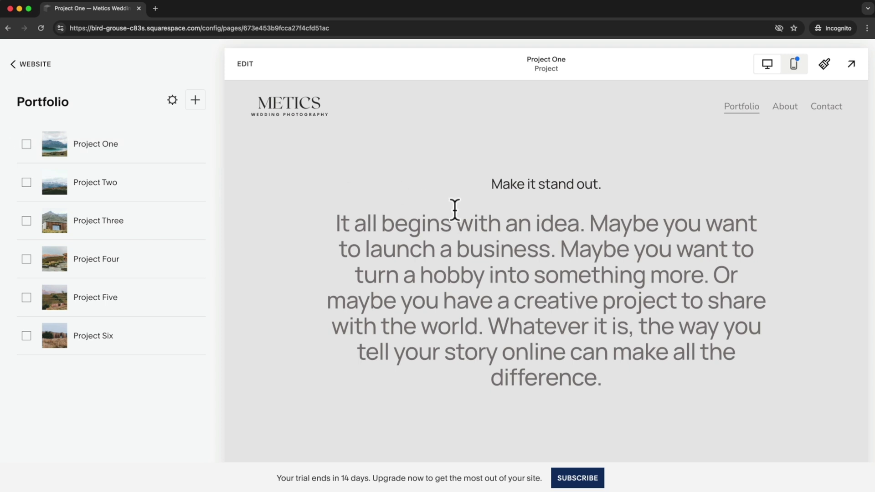
# Inspect Project One's sections and gallery images in the page editor, and return to the site's page list.
pyautogui.click(245, 64)
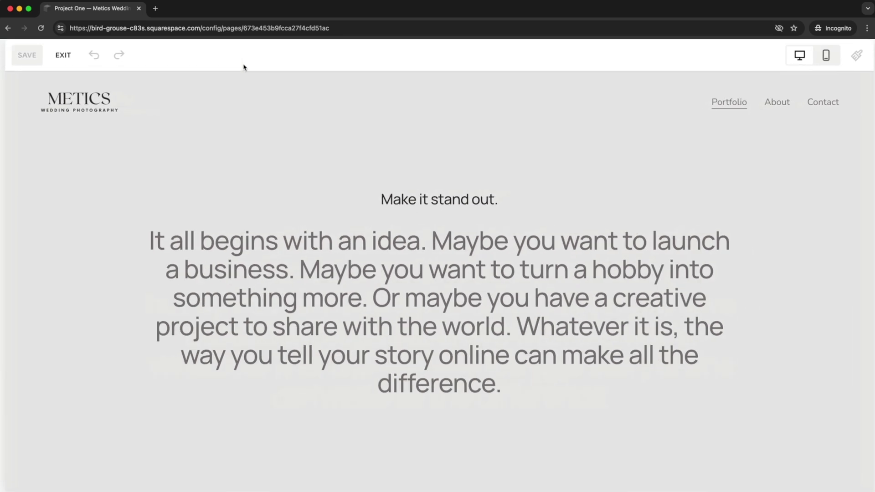
pyautogui.click(431, 233)
pyautogui.scroll(-10, 430, 248)
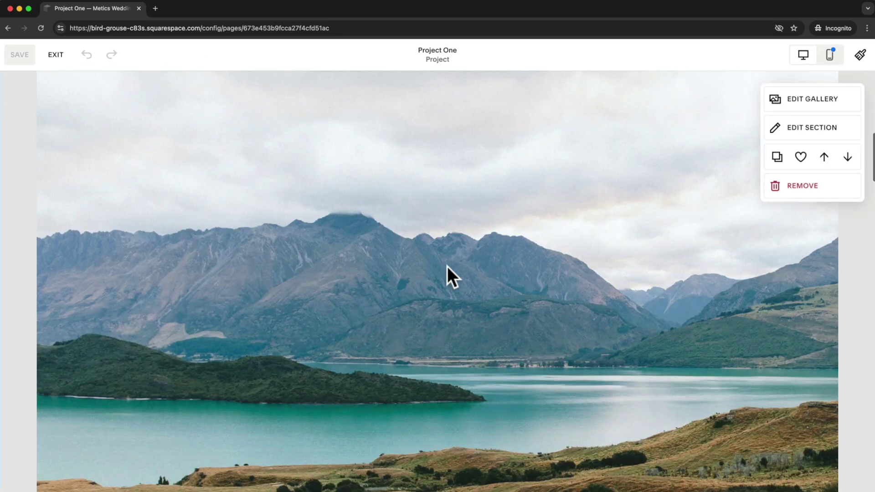
pyautogui.scroll(5, 468, 266)
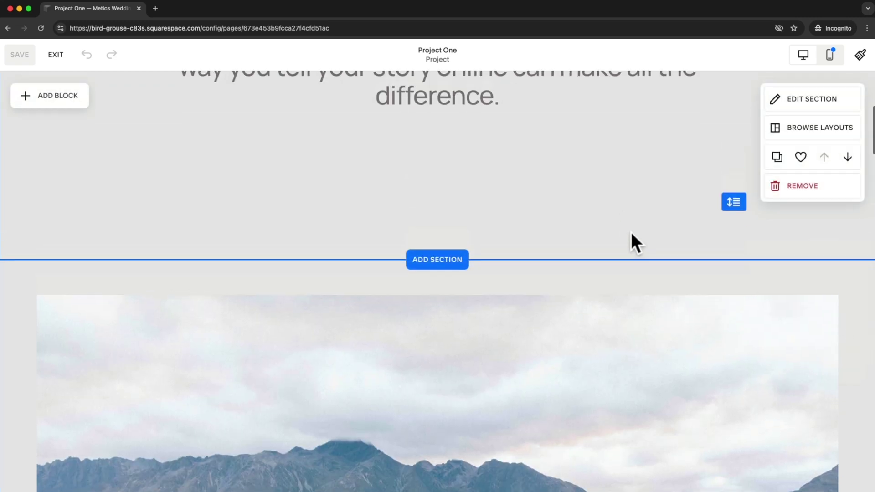
pyautogui.scroll(2, 570, 209)
pyautogui.scroll(-5, 650, 215)
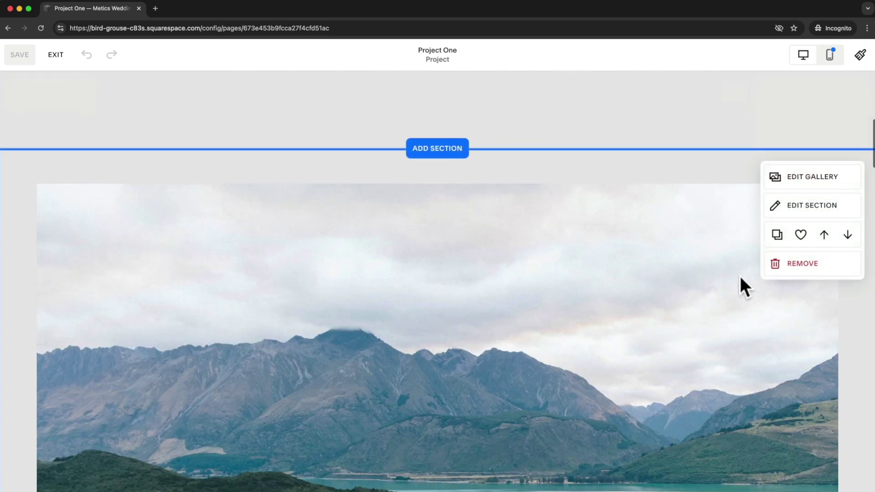
pyautogui.click(823, 180)
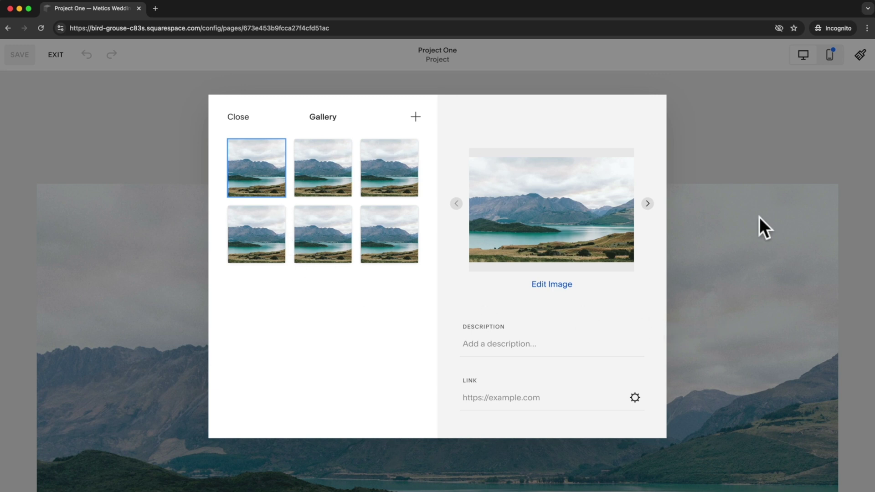
pyautogui.click(726, 154)
pyautogui.scroll(5, 688, 187)
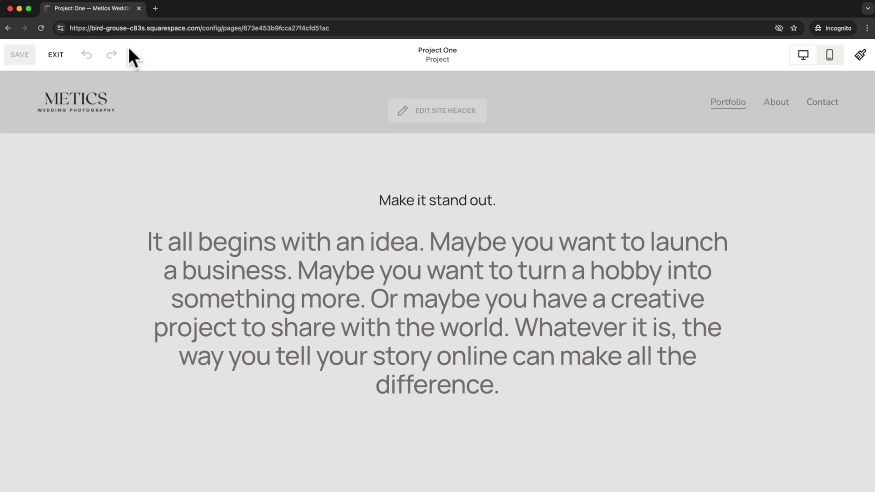
pyautogui.click(56, 55)
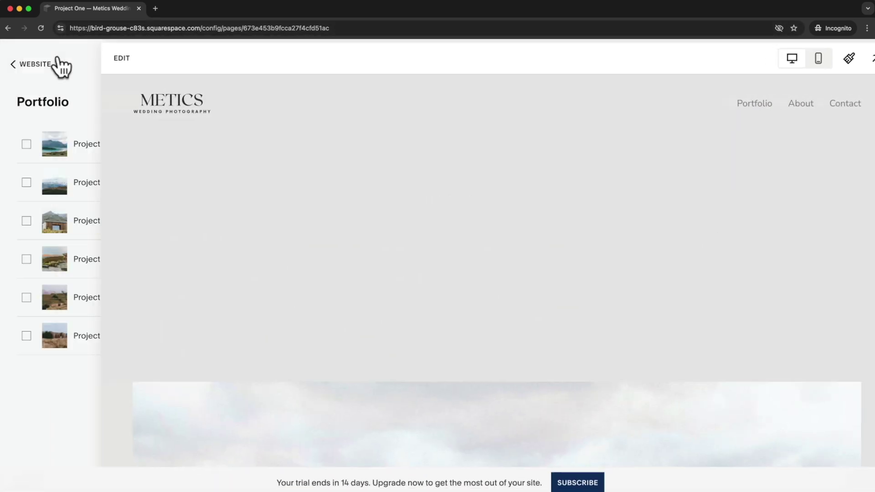
pyautogui.click(22, 64)
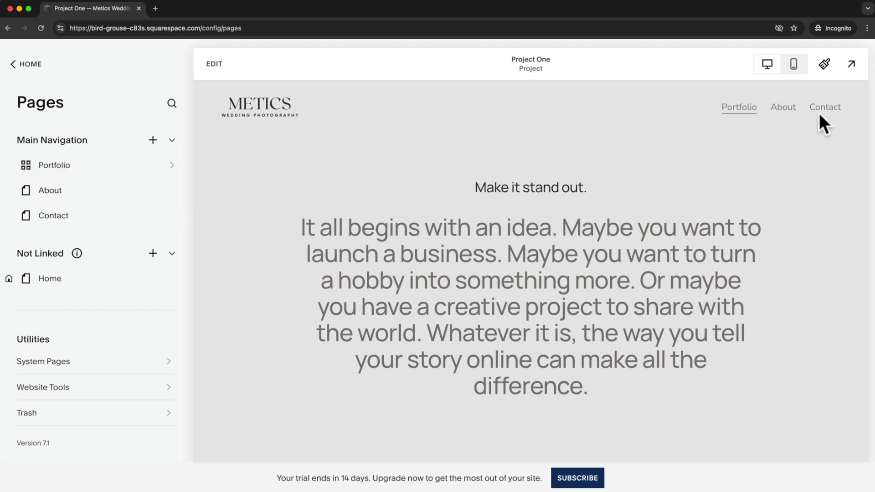
# Add a blog page with the three-column centered post grid to the Main Navigation and name it Blog.
pyautogui.moveTo(81, 169); pyautogui.dragTo(62, 159)
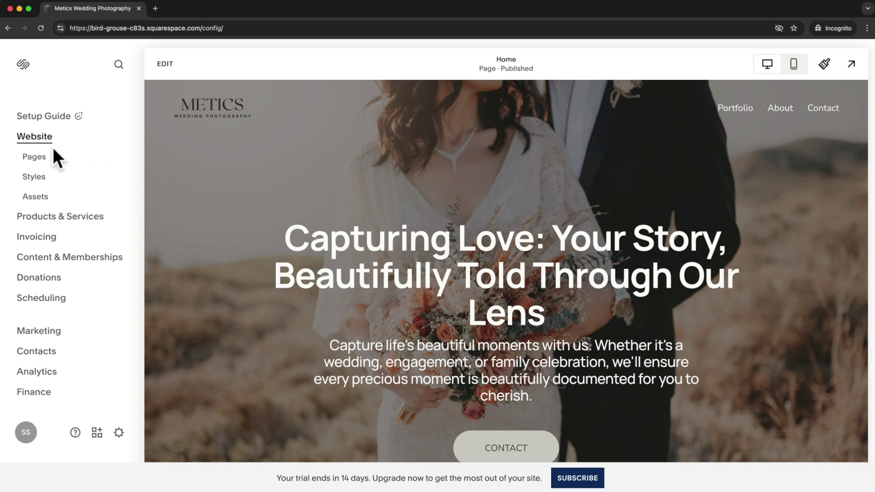
pyautogui.click(37, 157)
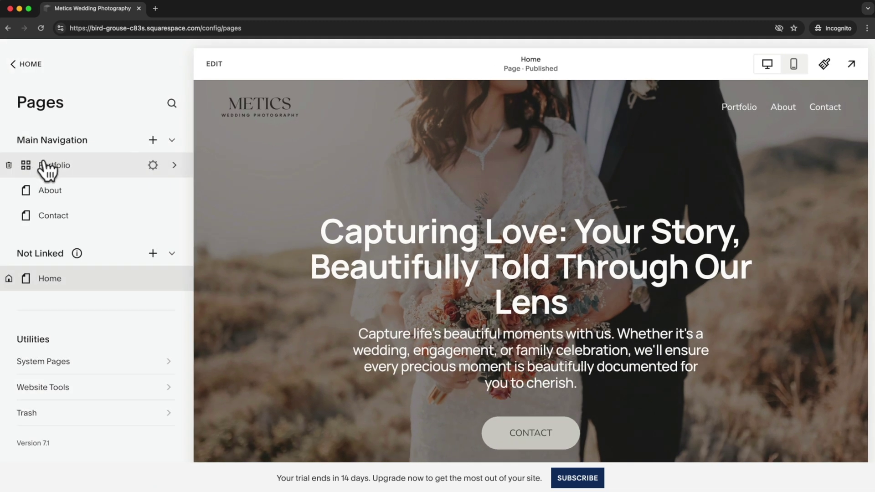
pyautogui.click(153, 140)
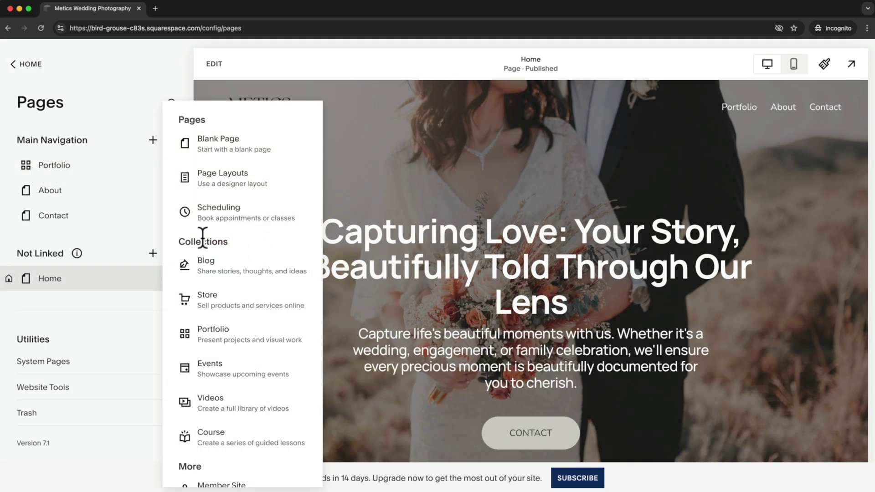
pyautogui.click(233, 272)
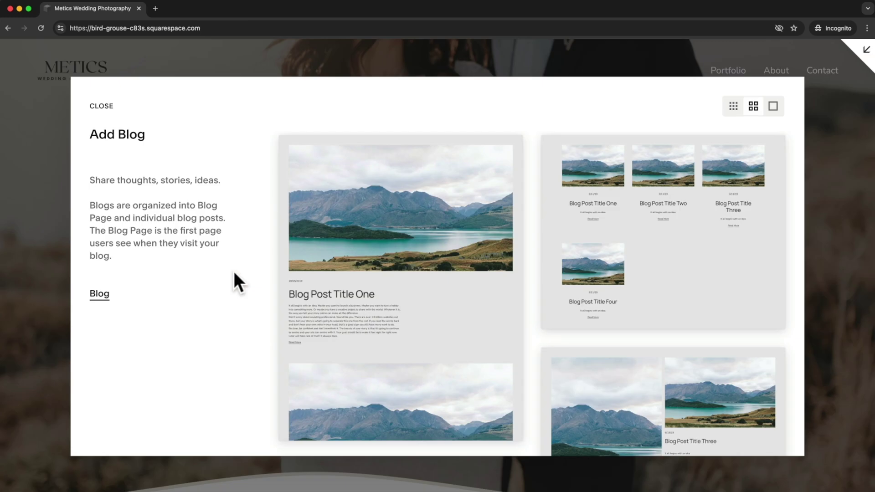
pyautogui.click(678, 252)
pyautogui.click(64, 165)
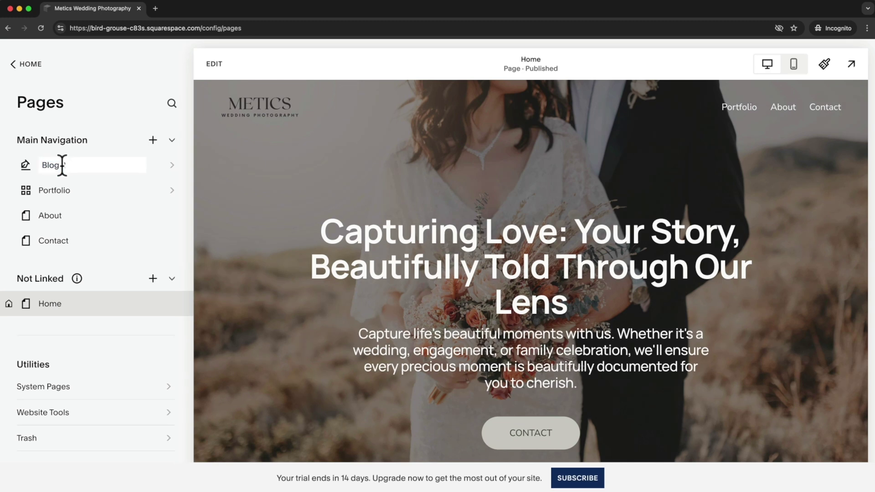
# Open the Blog page and look through its grid of sample posts.
pyautogui.click(165, 167)
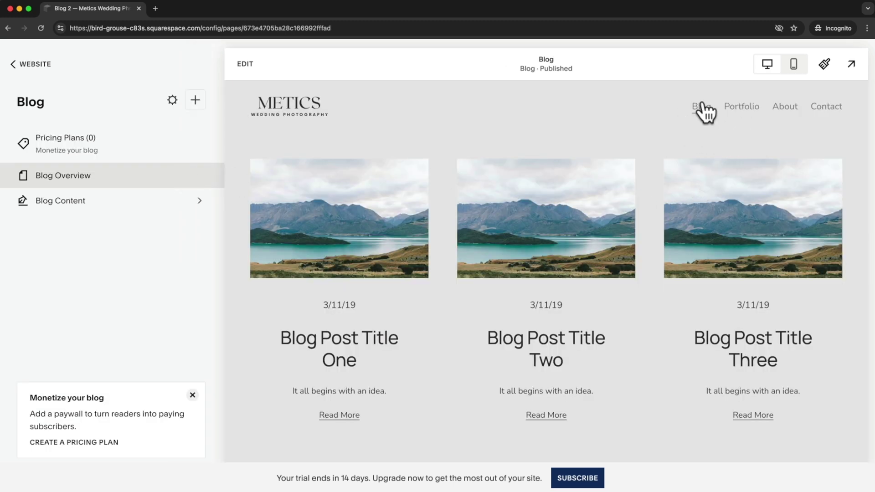
pyautogui.scroll(-3, 418, 240)
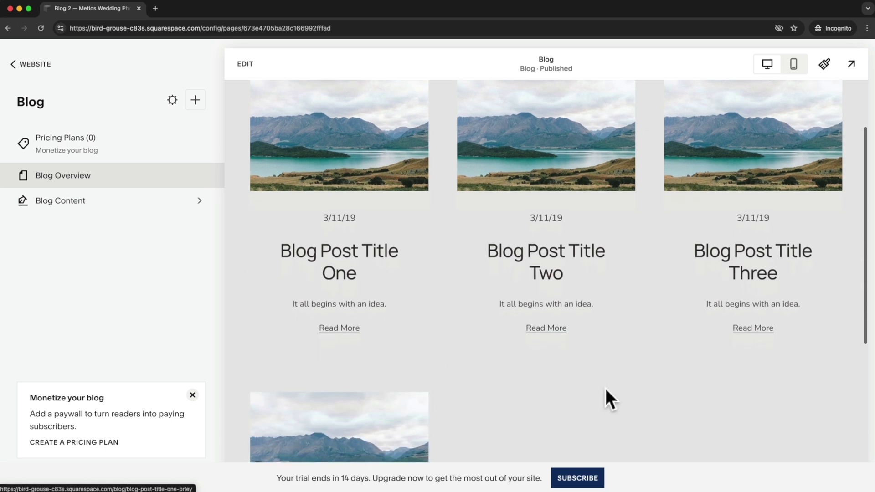
pyautogui.scroll(-5, 518, 229)
pyautogui.scroll(7, 545, 333)
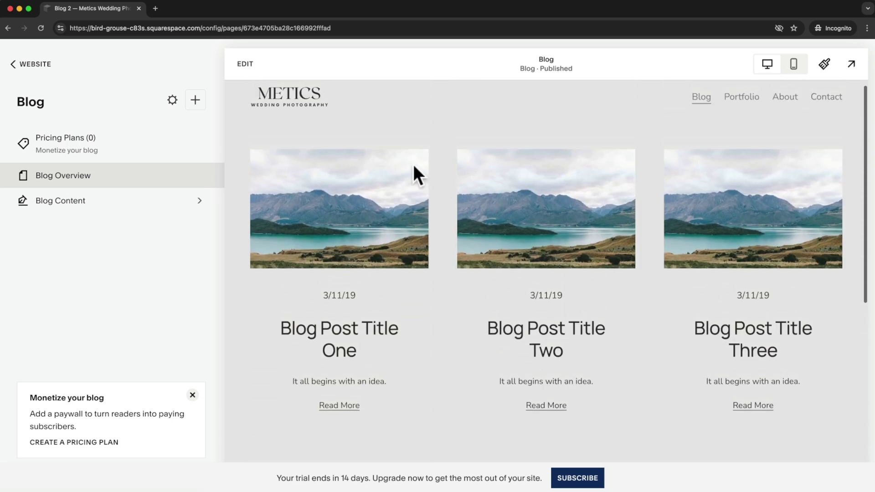
# Open Blog Post Title One, inspect its body text block in the editor, and return to the page list.
pyautogui.click(343, 327)
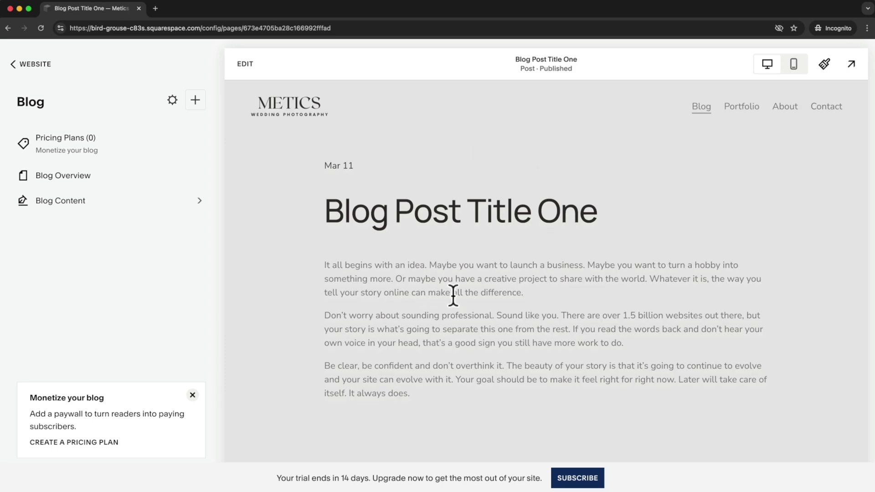
pyautogui.scroll(-1, 444, 287)
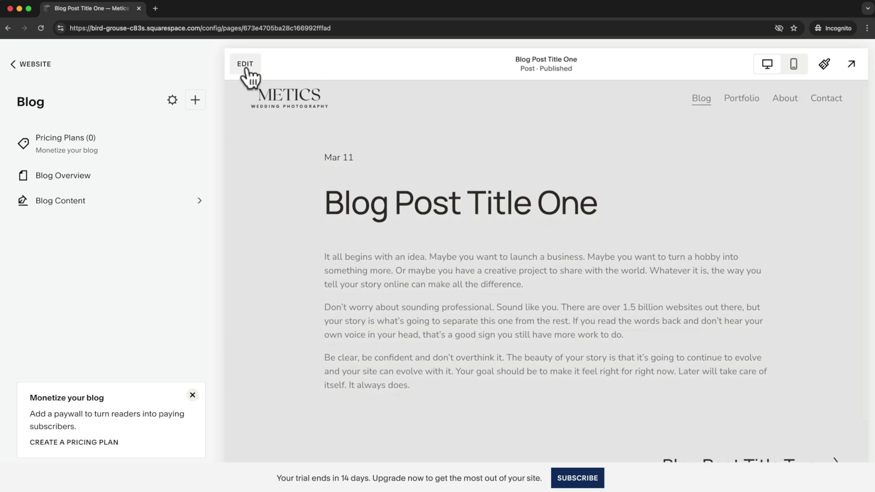
pyautogui.click(246, 69)
pyautogui.click(308, 299)
pyautogui.scroll(-2, 336, 301)
pyautogui.scroll(3, 335, 300)
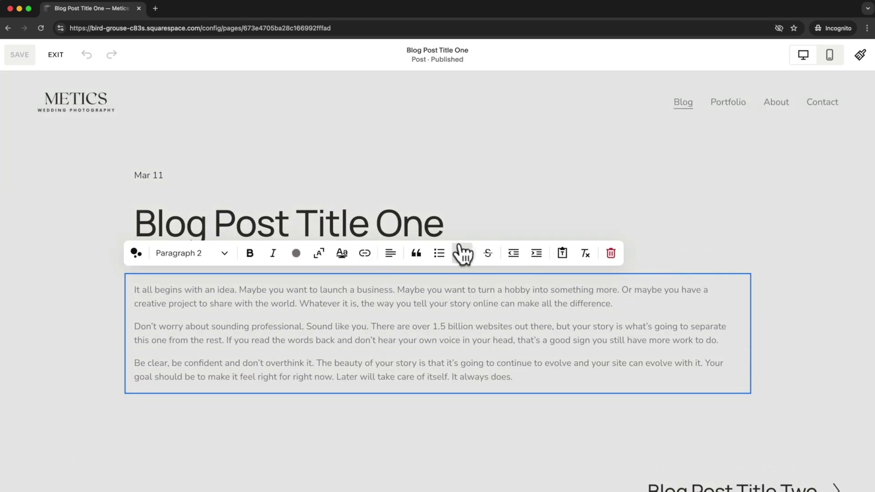
pyautogui.press('Escape')
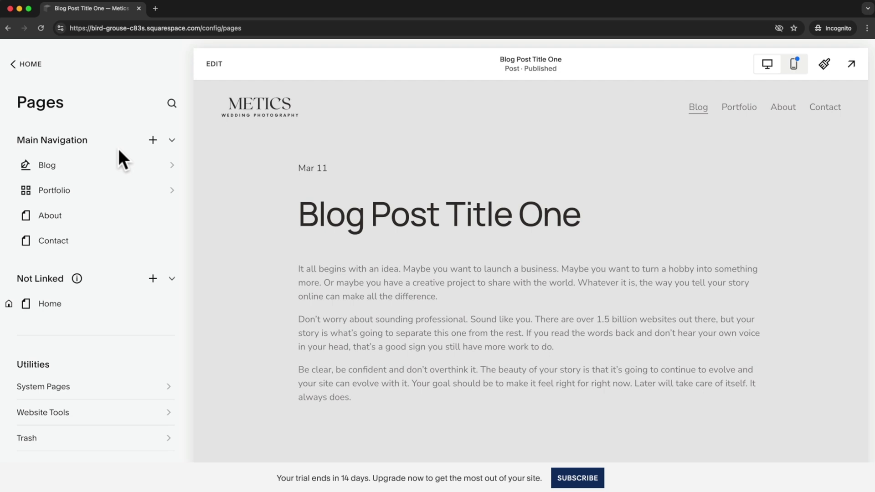
pyautogui.click(154, 141)
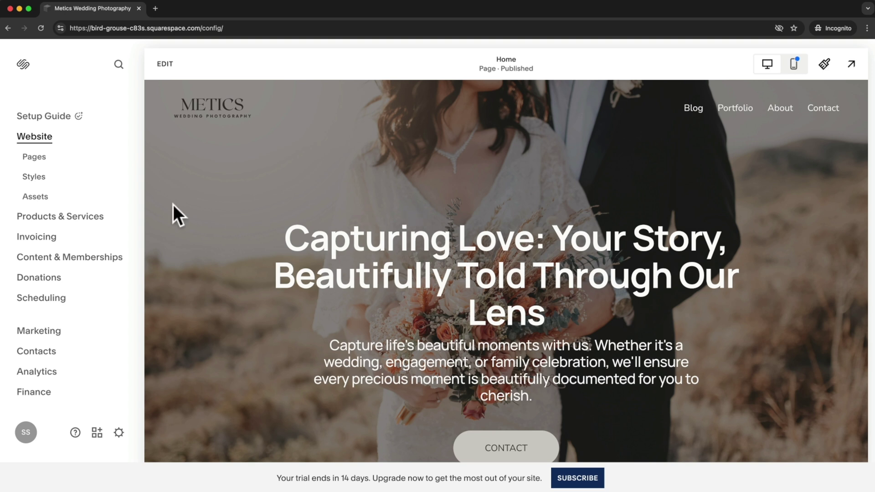
# Open the Site Styles and browse the available Professional, Playful and Sophisticated themes.
pyautogui.click(39, 180)
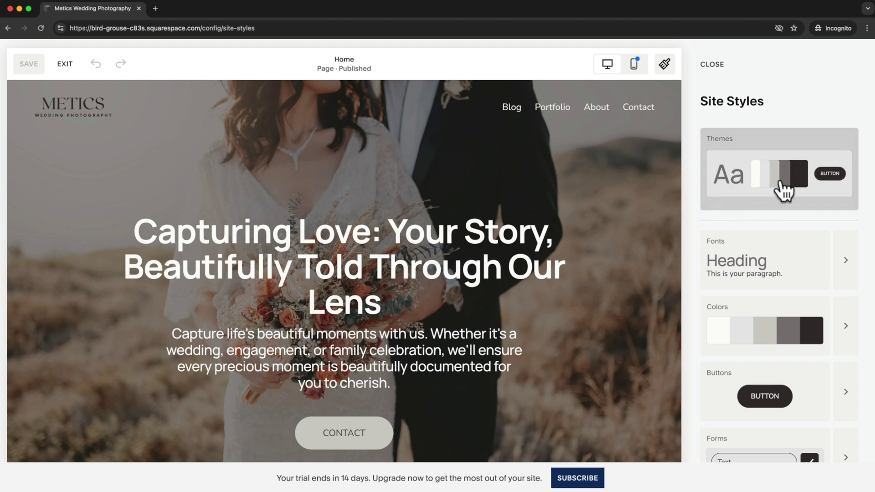
pyautogui.click(759, 151)
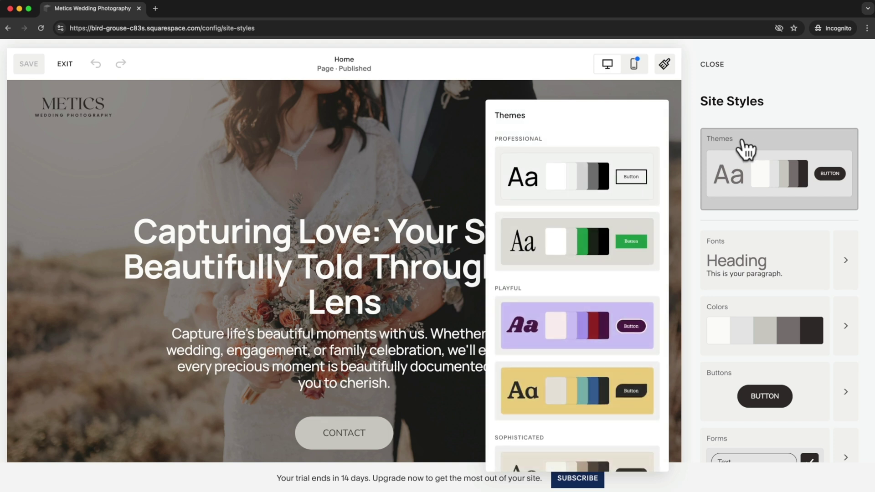
pyautogui.scroll(-5, 572, 194)
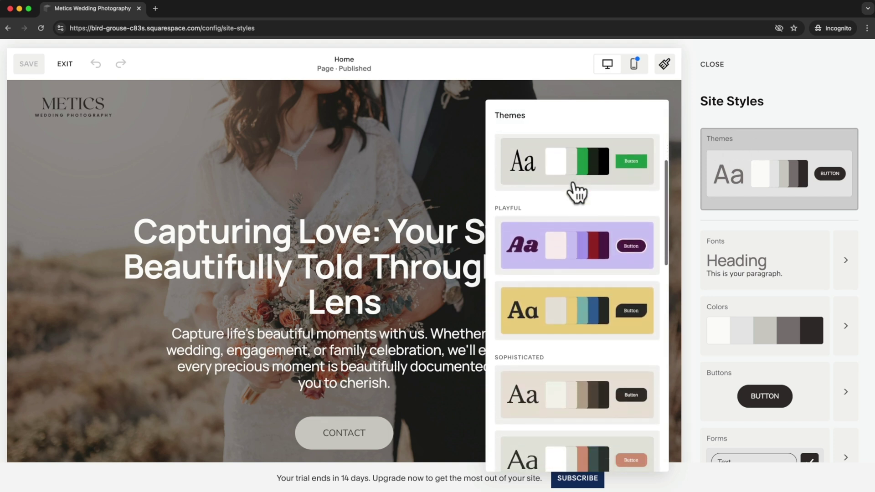
pyautogui.scroll(-8, 574, 190)
pyautogui.scroll(9, 577, 195)
pyautogui.scroll(3, 575, 184)
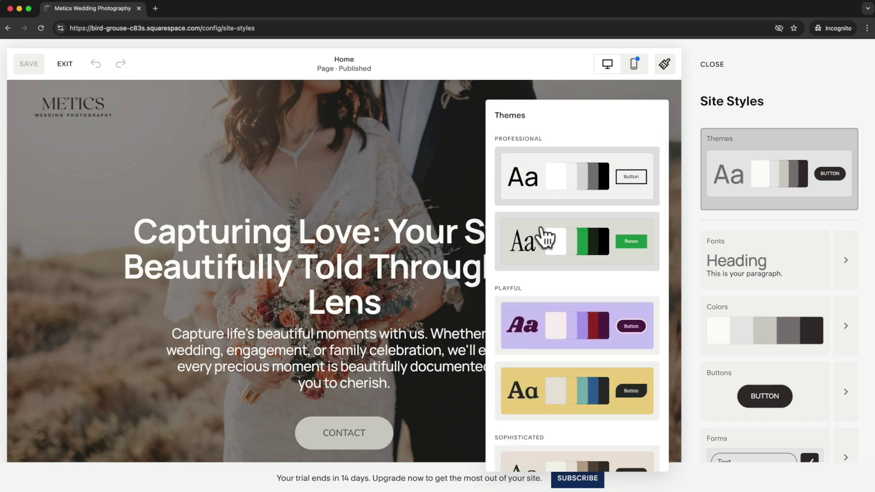
# Try the Professional theme with green buttons and check how the home page's sections look with it.
pyautogui.click(529, 235)
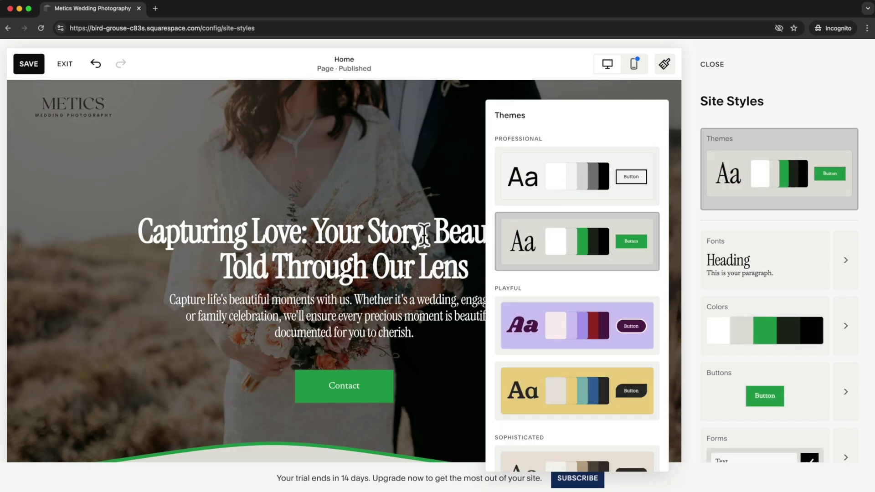
pyautogui.scroll(-12, 192, 221)
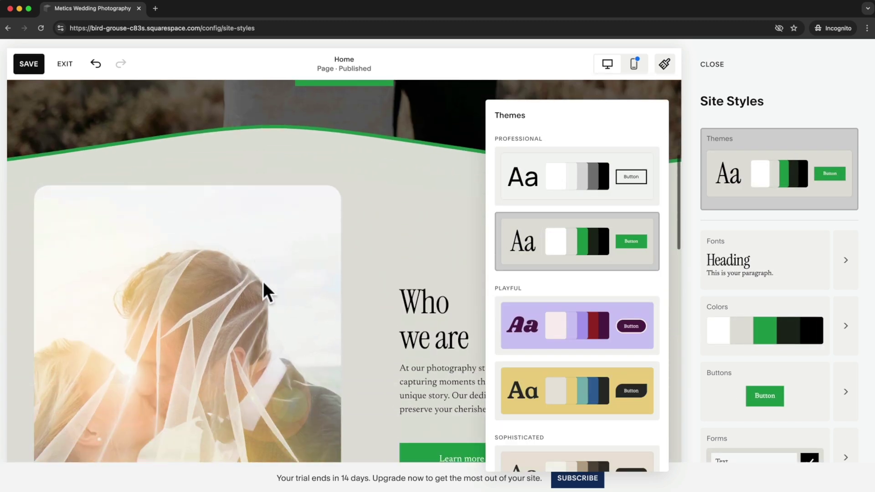
pyautogui.scroll(-10, 269, 280)
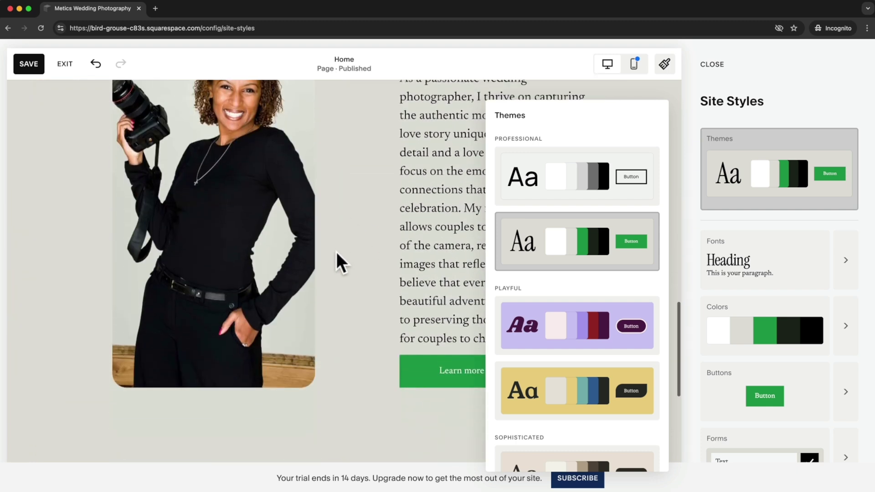
# Try the purple Playful theme and check the lower sections of the home page.
pyautogui.click(520, 314)
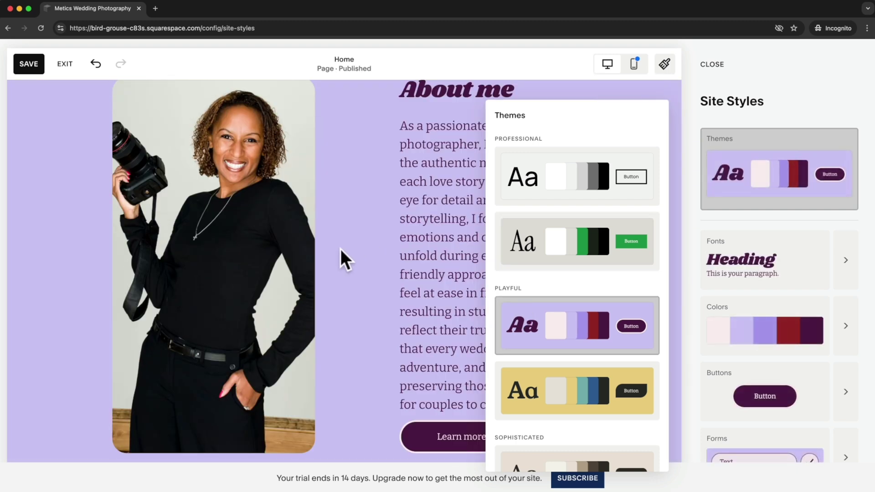
pyautogui.scroll(-3, 339, 256)
pyautogui.scroll(-5, 340, 260)
# Try the yellow Playful theme and examine the home page from the contact form up to the hero section.
pyautogui.click(511, 382)
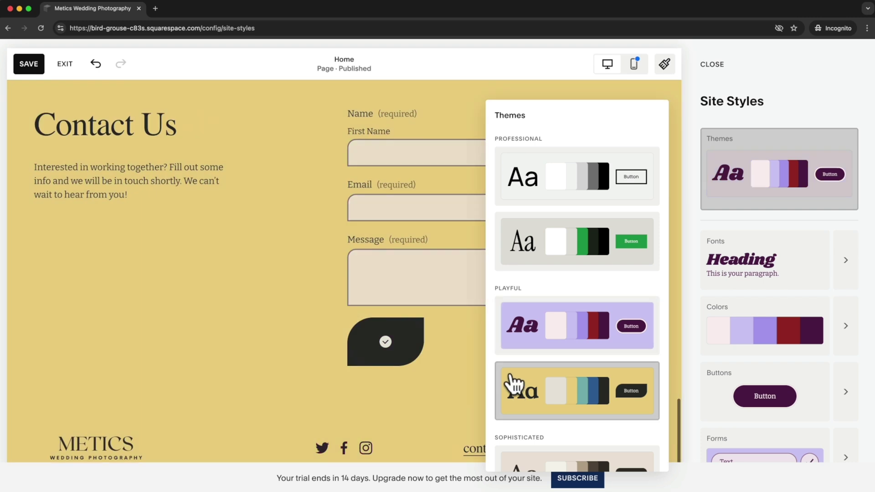
pyautogui.scroll(5, 268, 321)
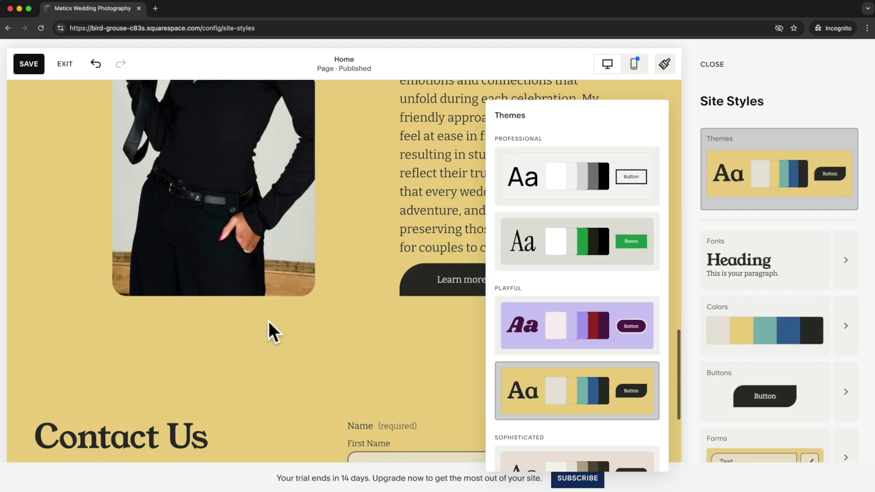
pyautogui.scroll(5, 275, 322)
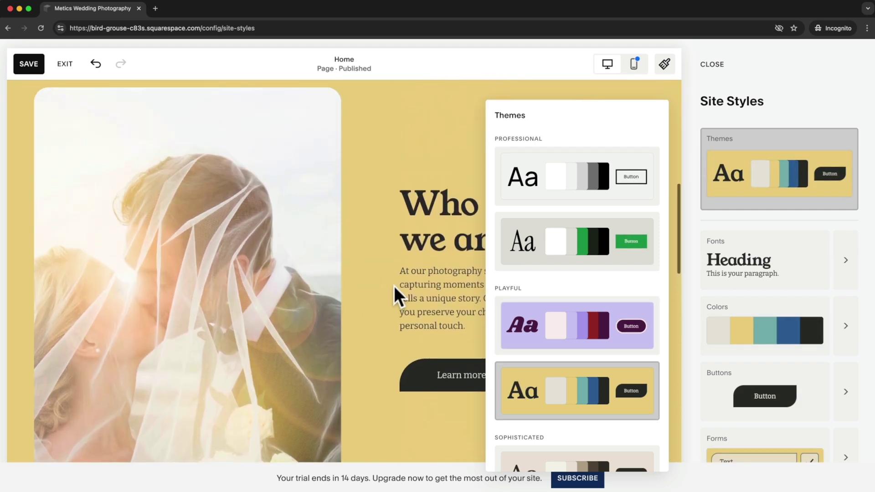
pyautogui.scroll(1, 392, 283)
pyautogui.scroll(-3, 527, 283)
pyautogui.scroll(3, 531, 282)
# Apply the black-and-white Professional theme with outlined buttons to the site.
pyautogui.click(530, 175)
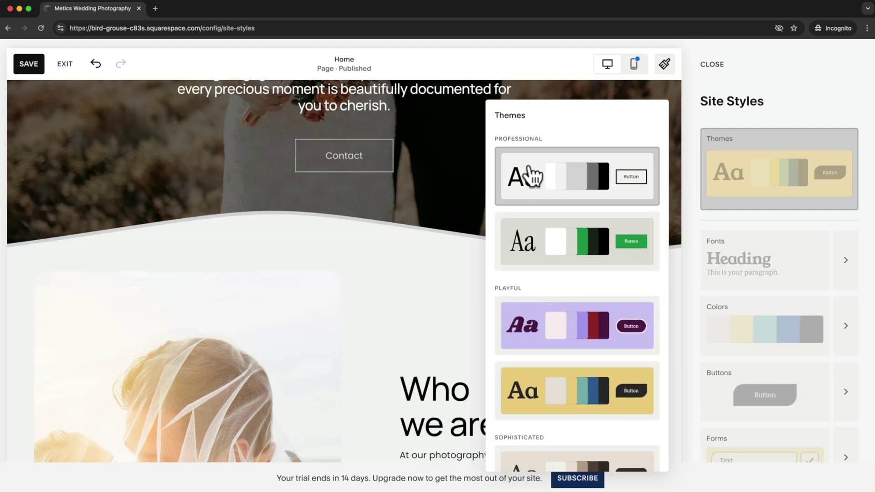
# Compare several recommended font packs on the home page hero and apply the eighth pack to the site.
pyautogui.click(695, 215)
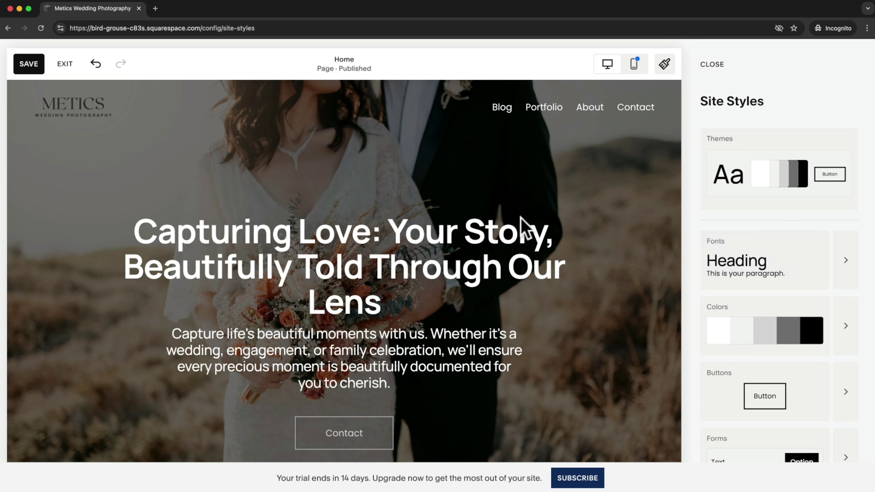
pyautogui.scroll(-5, 550, 218)
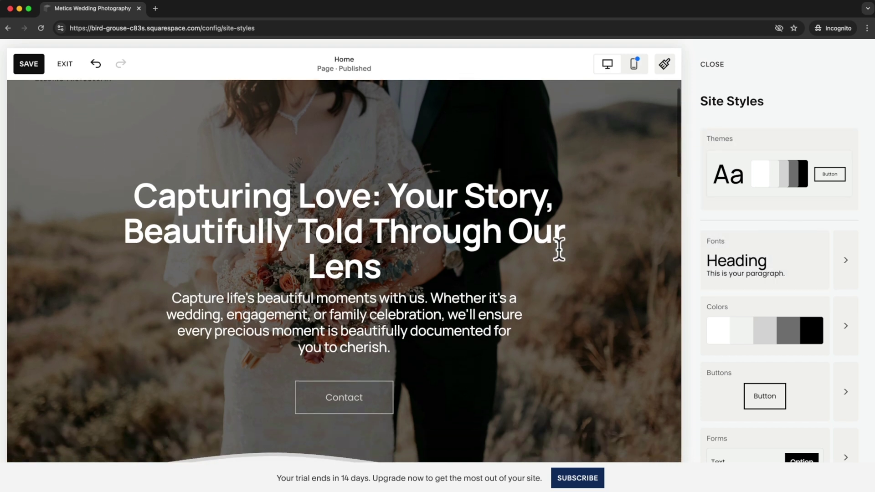
pyautogui.scroll(1, 580, 252)
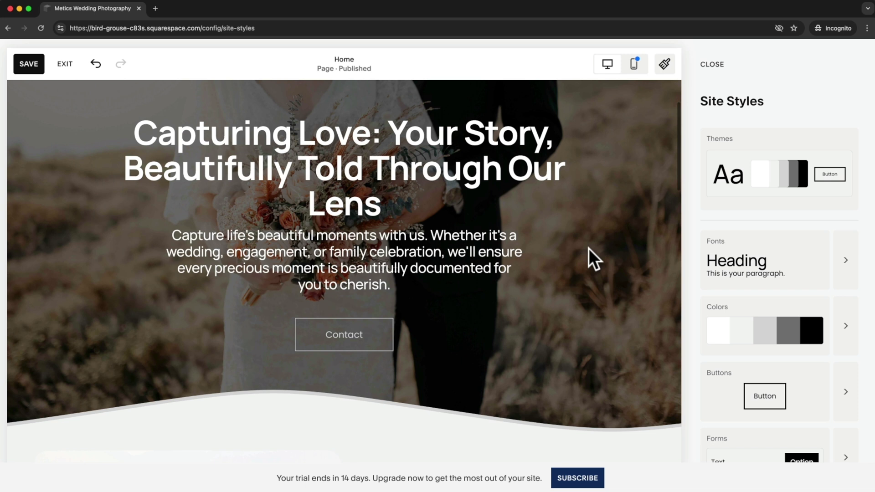
pyautogui.click(782, 257)
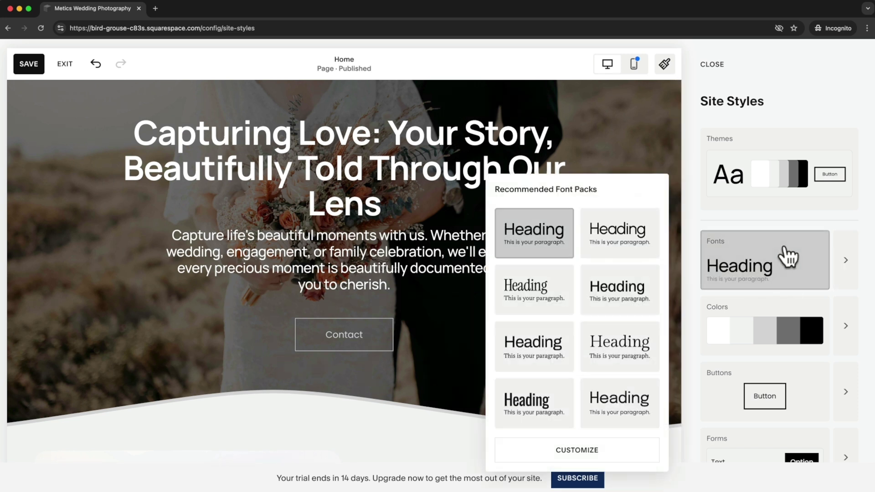
pyautogui.click(620, 246)
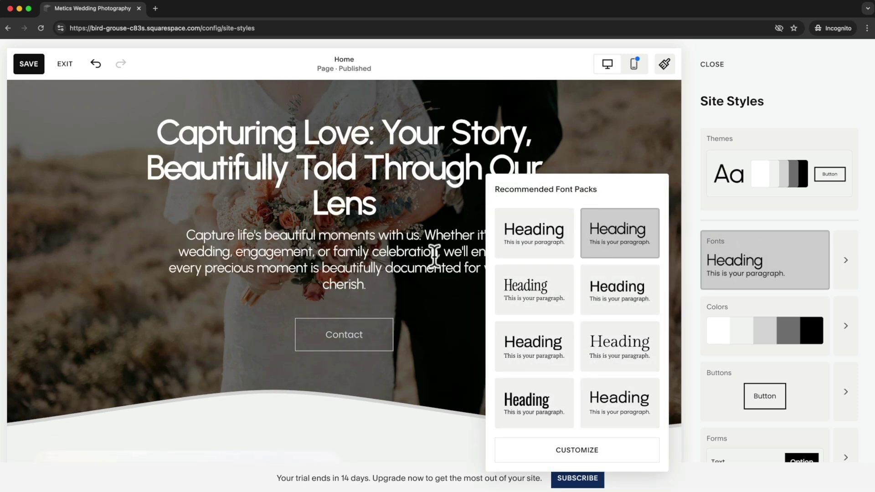
pyautogui.click(608, 303)
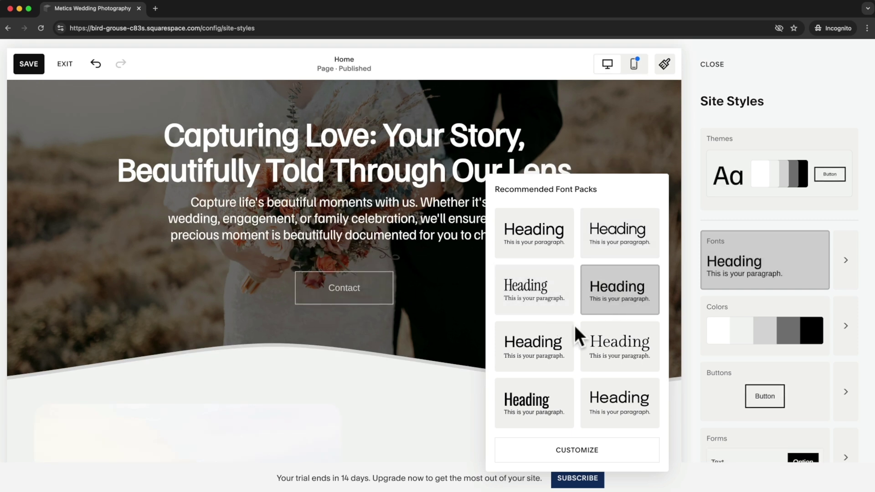
pyautogui.click(563, 348)
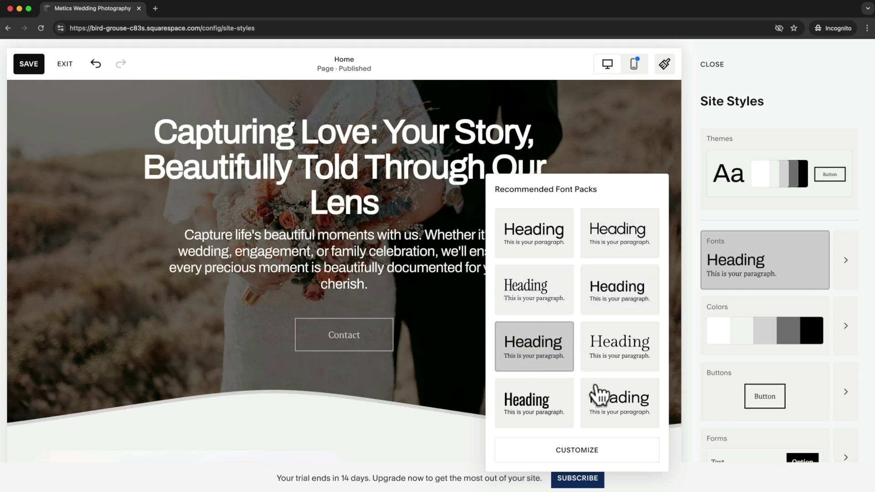
pyautogui.click(608, 402)
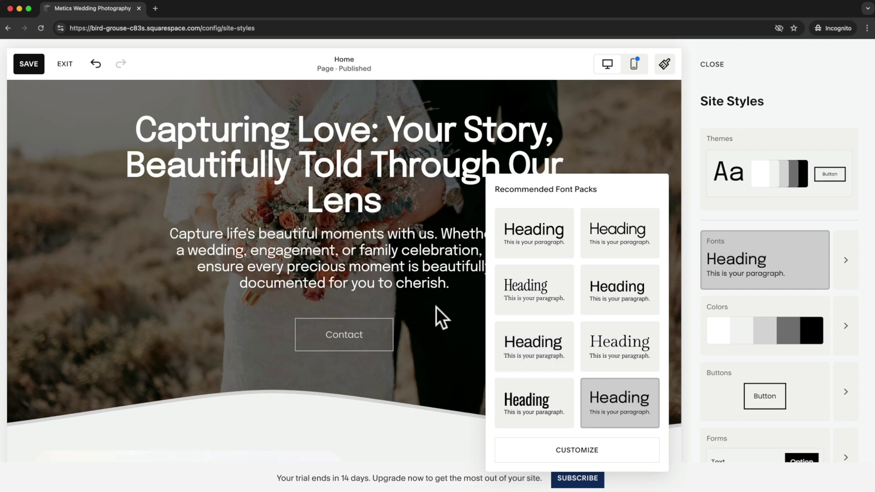
# Try the blue, green and navy recommended color palettes and return to the black, white and gray palette.
pyautogui.click(749, 313)
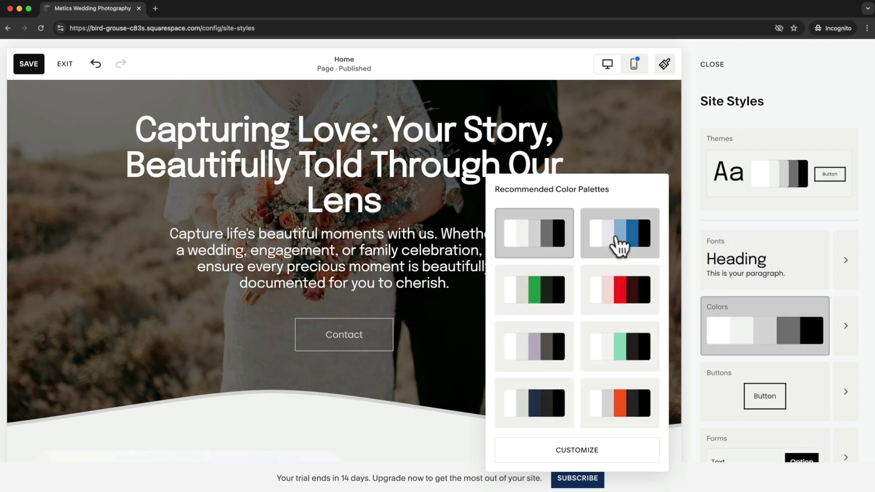
pyautogui.click(615, 247)
pyautogui.click(552, 293)
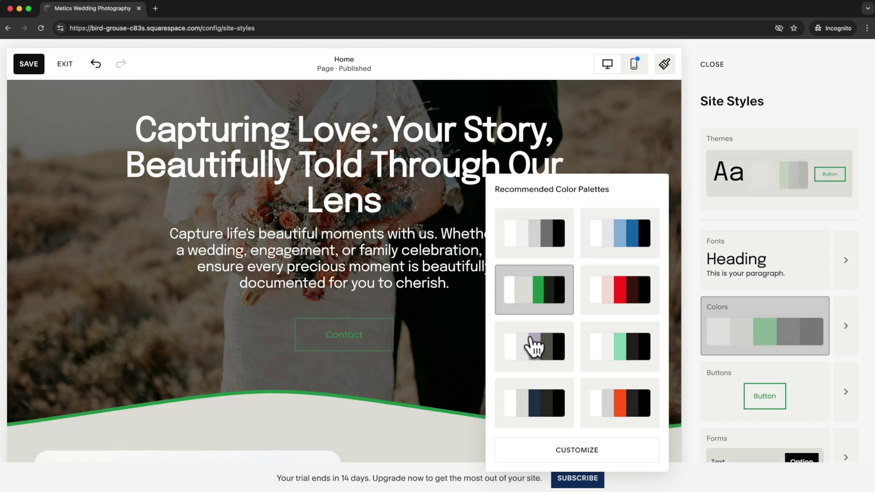
pyautogui.click(554, 392)
pyautogui.click(560, 248)
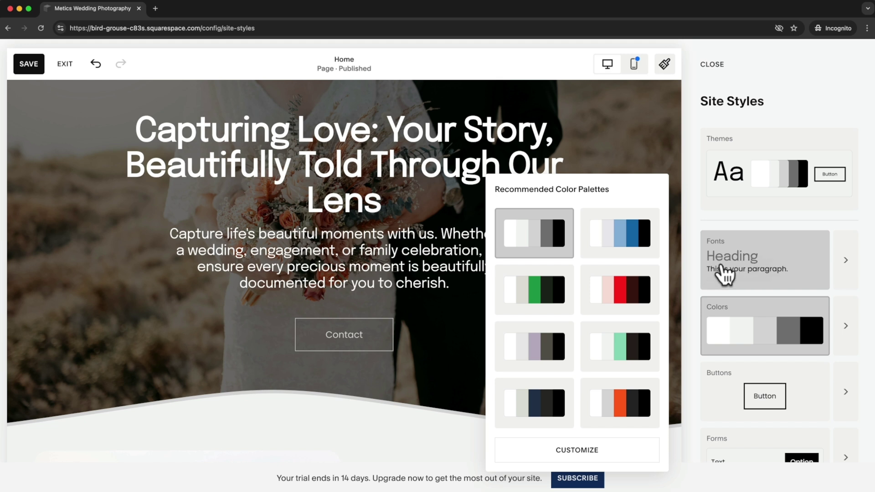
# Change the middle light gray color of the site's palette to light pink, #FFE2E2.
pyautogui.click(846, 332)
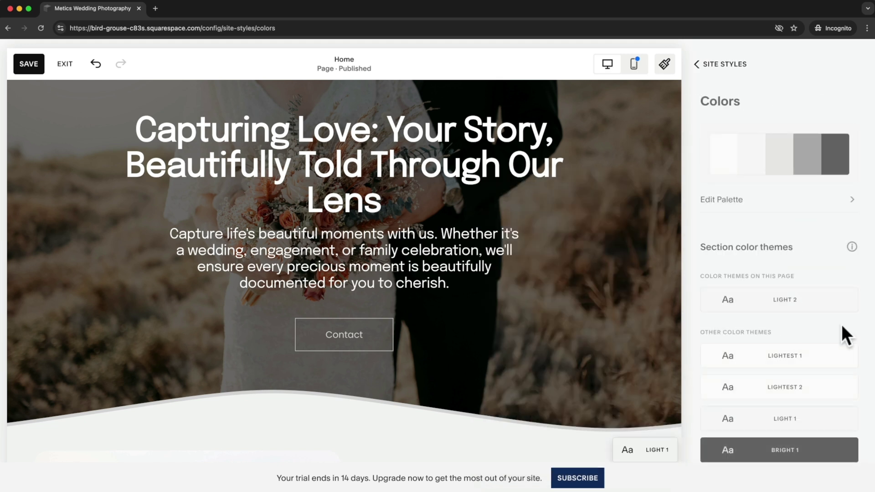
pyautogui.scroll(-2, 821, 283)
pyautogui.scroll(-3, 818, 287)
pyautogui.scroll(4, 816, 296)
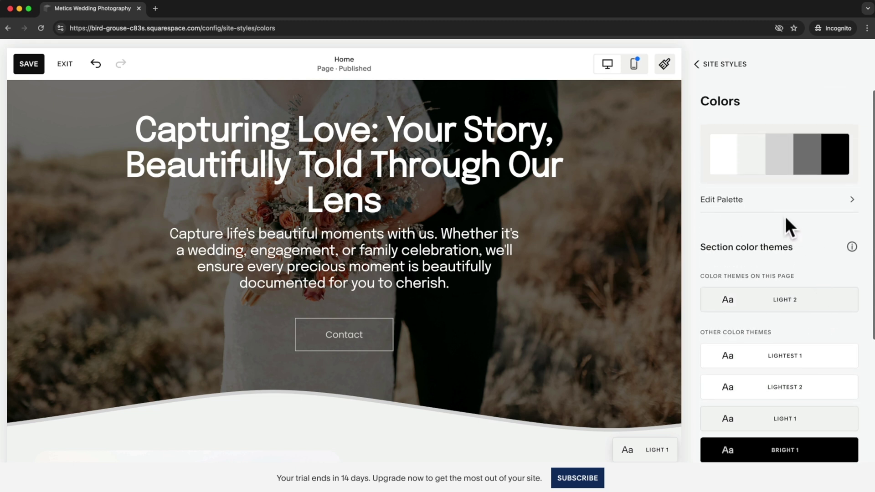
pyautogui.click(757, 167)
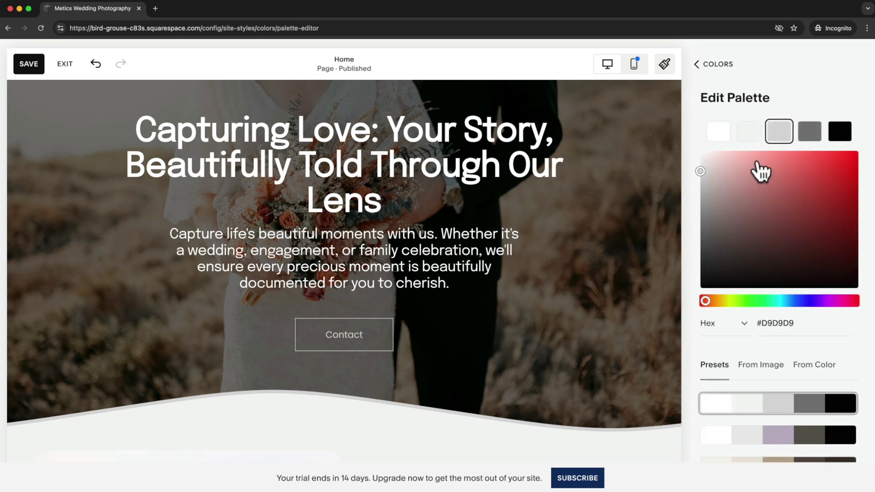
pyautogui.scroll(-4, 787, 241)
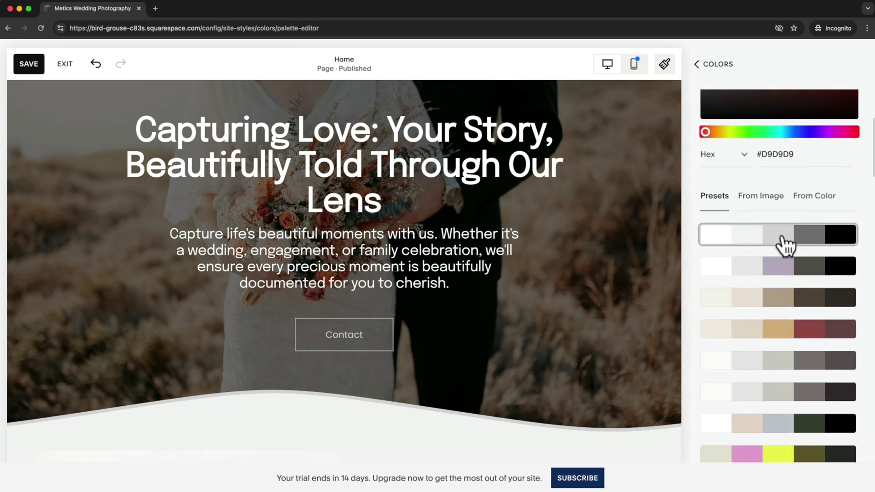
pyautogui.scroll(4, 785, 246)
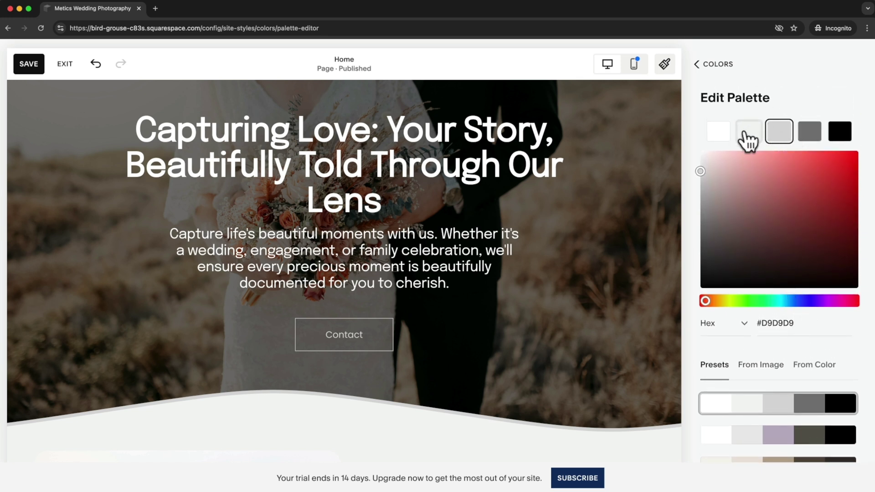
pyautogui.moveTo(787, 170); pyautogui.dragTo(720, 156)
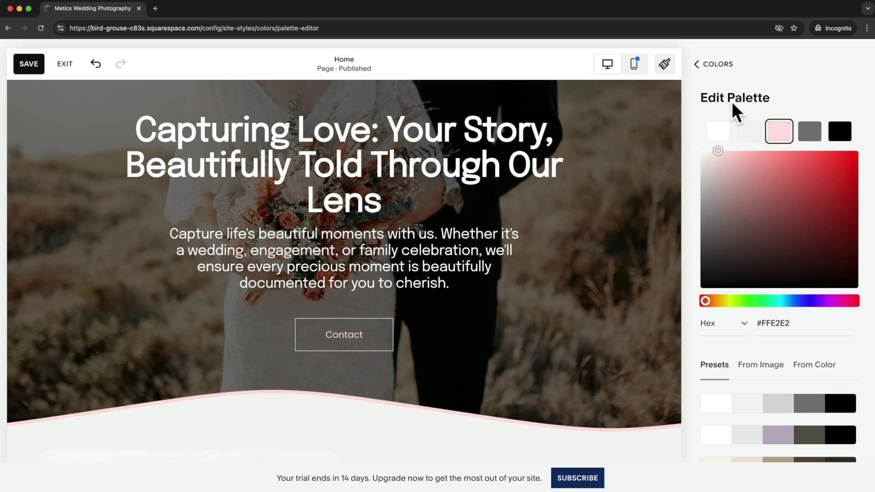
pyautogui.click(704, 68)
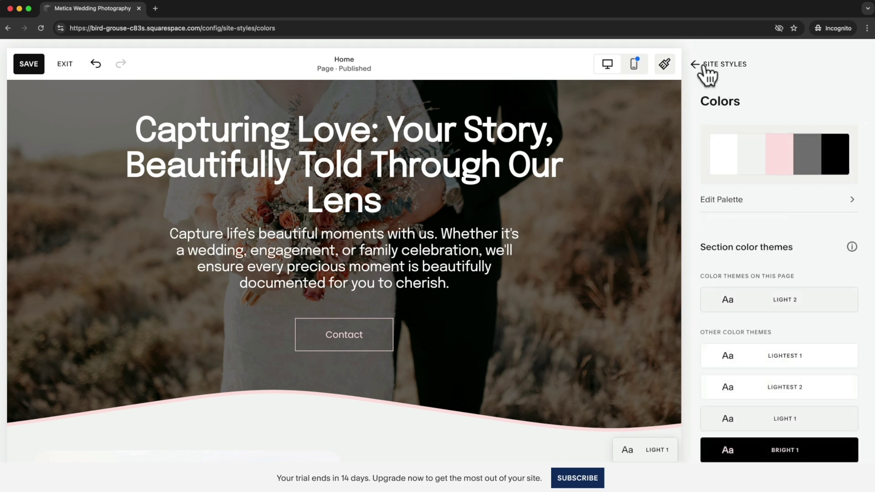
pyautogui.click(704, 68)
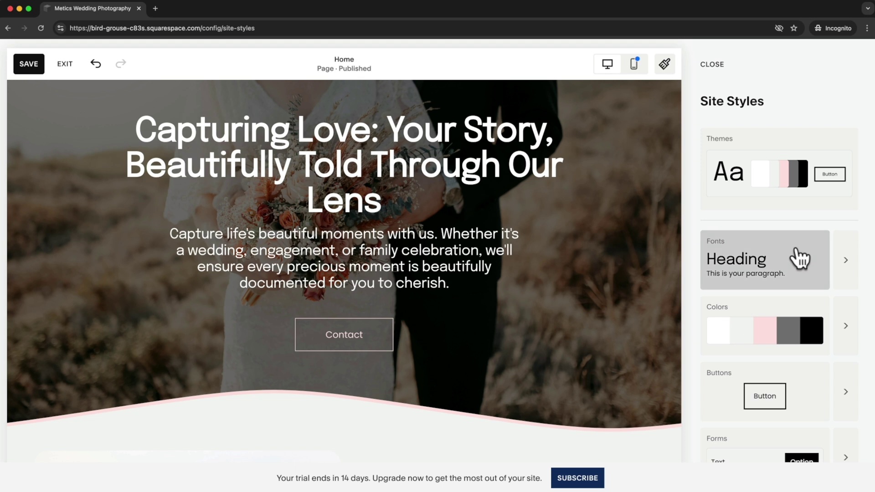
# Apply the recommended button pack with solid buttons and slightly rounded corners to the site.
pyautogui.scroll(-3, 835, 260)
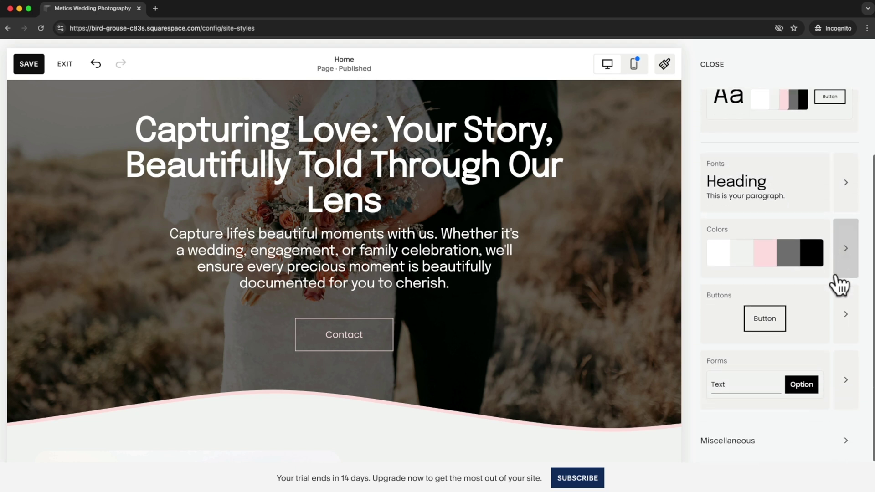
pyautogui.click(820, 312)
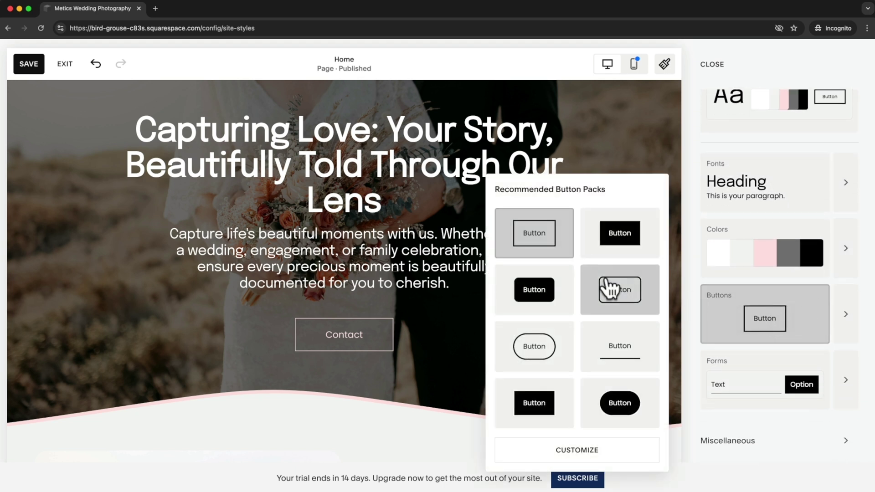
pyautogui.click(611, 248)
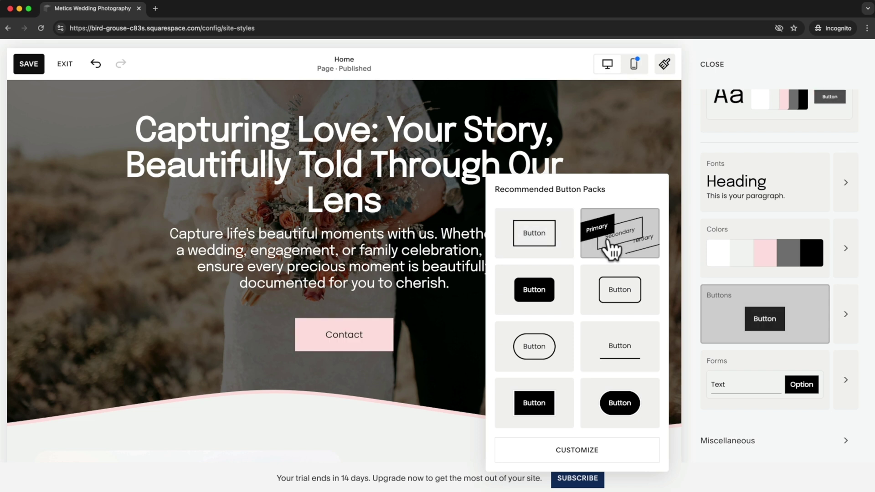
pyautogui.click(566, 293)
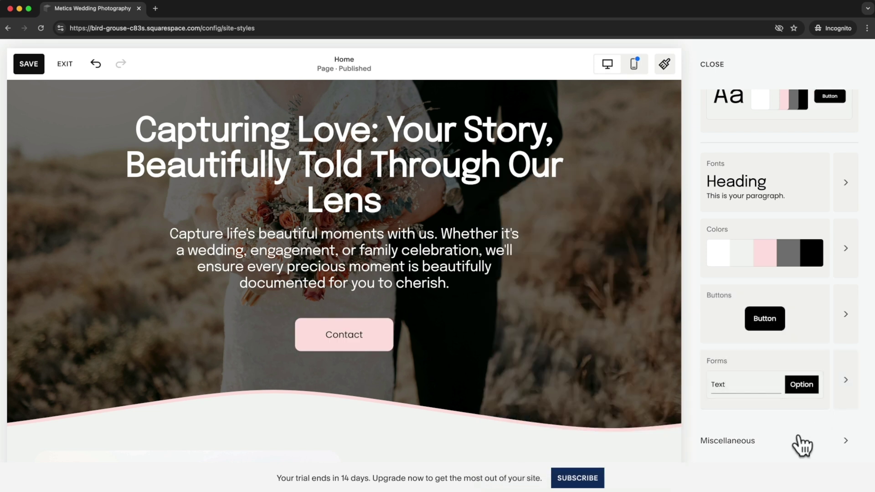
# Set the site-wide animation style to Fade after trying Slide, and save the style changes and leave editing.
pyautogui.click(752, 441)
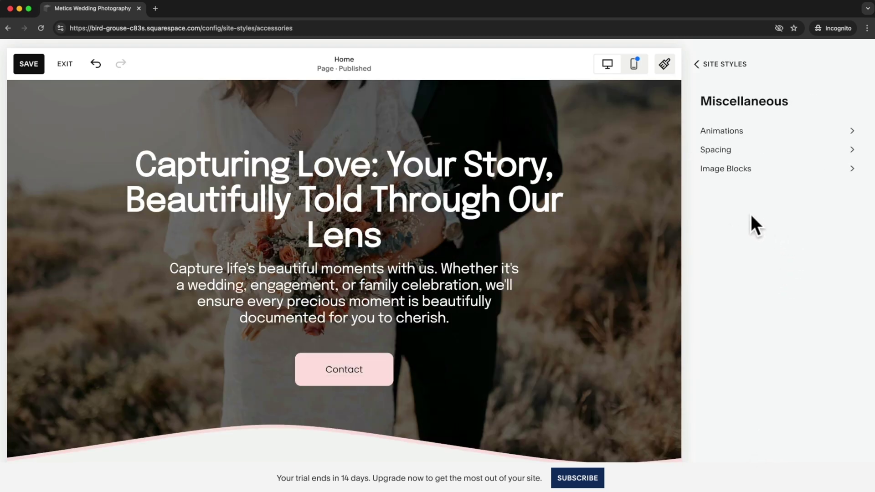
pyautogui.scroll(2, 526, 217)
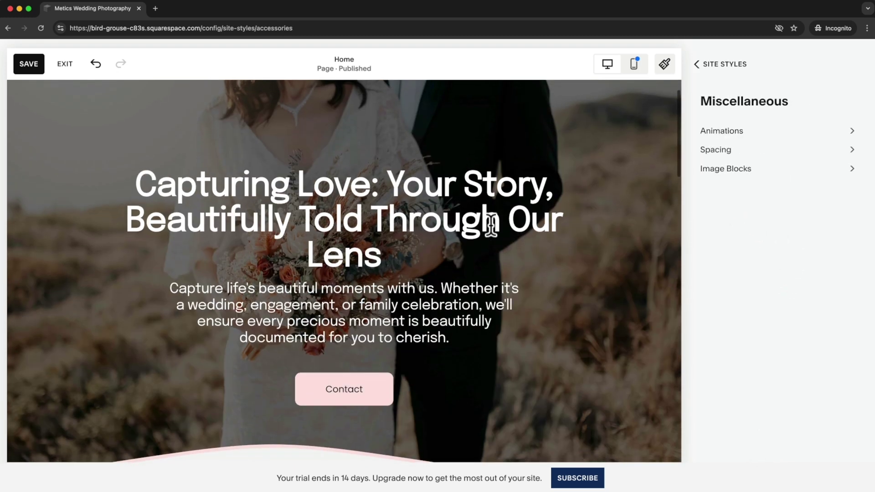
pyautogui.click(735, 136)
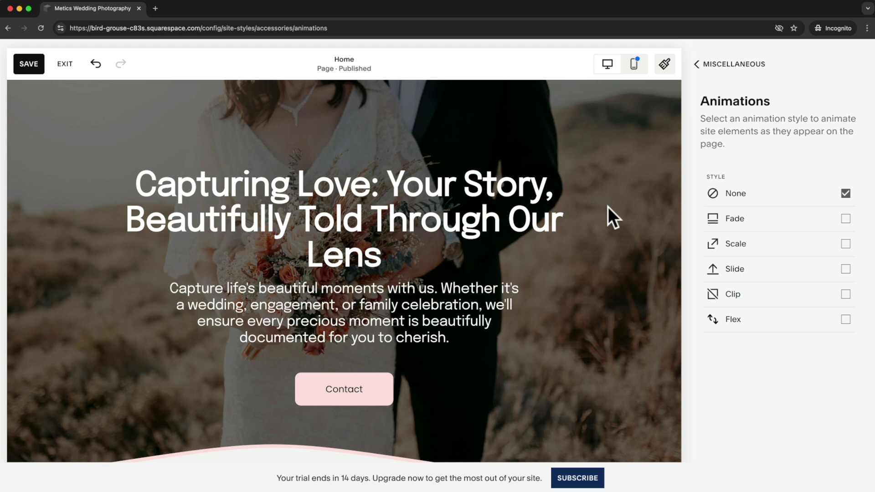
pyautogui.click(846, 220)
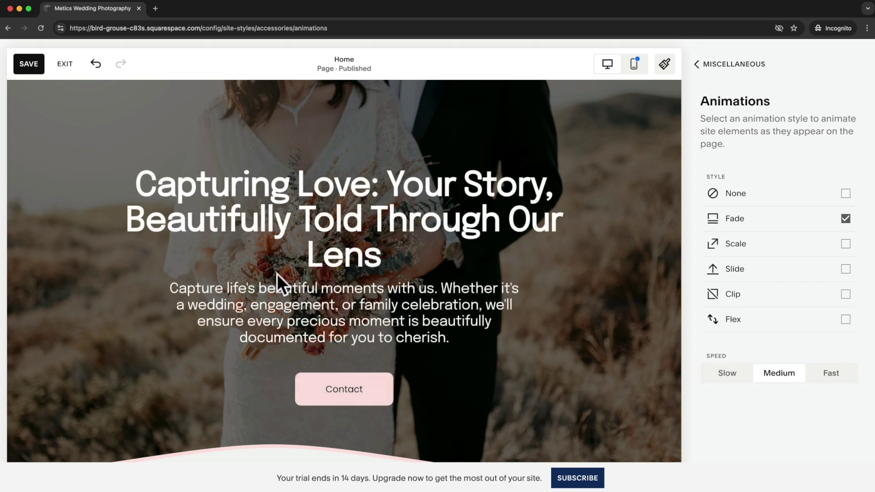
pyautogui.click(846, 270)
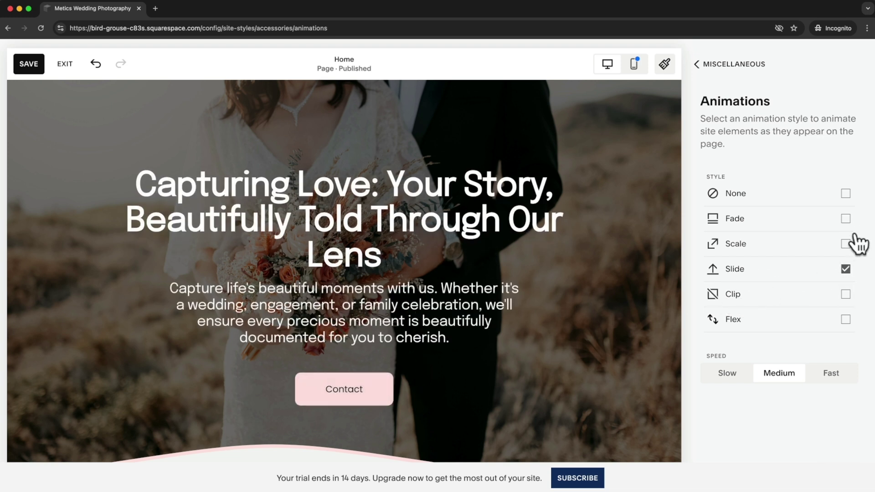
pyautogui.click(845, 219)
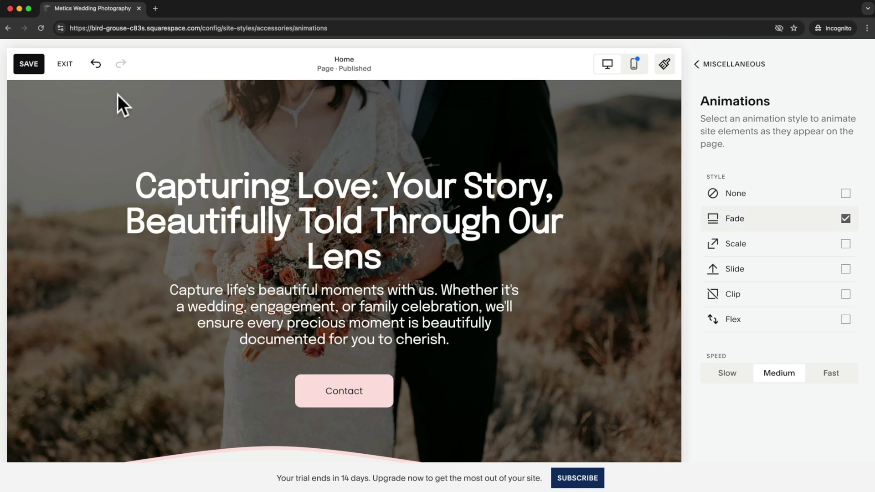
pyautogui.click(38, 65)
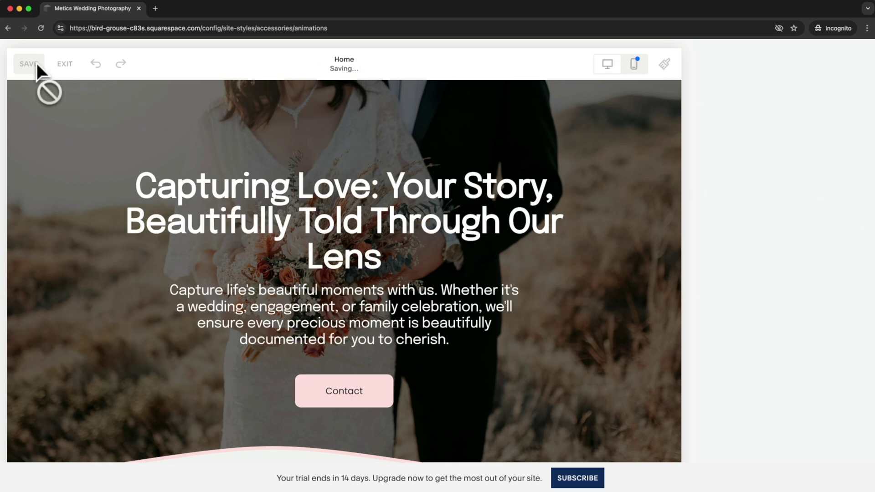
pyautogui.click(65, 65)
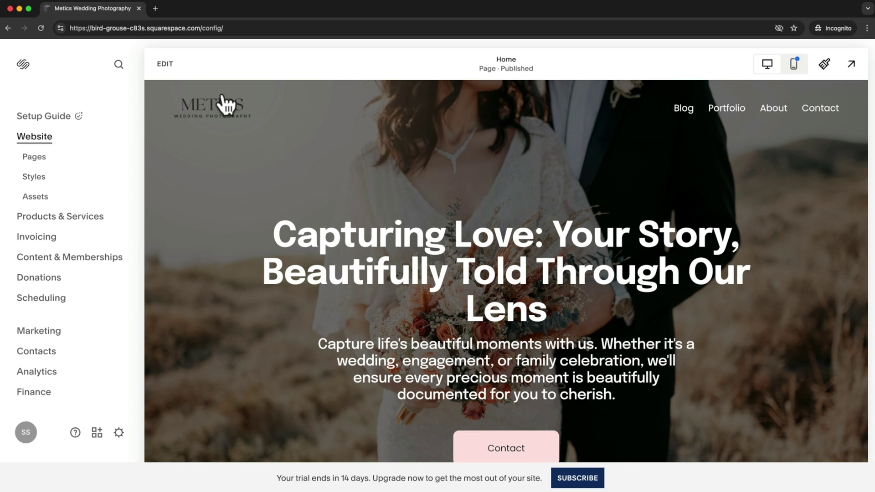
# Reopen the home page for editing in mobile view and examine how its hero section is laid out.
pyautogui.click(167, 66)
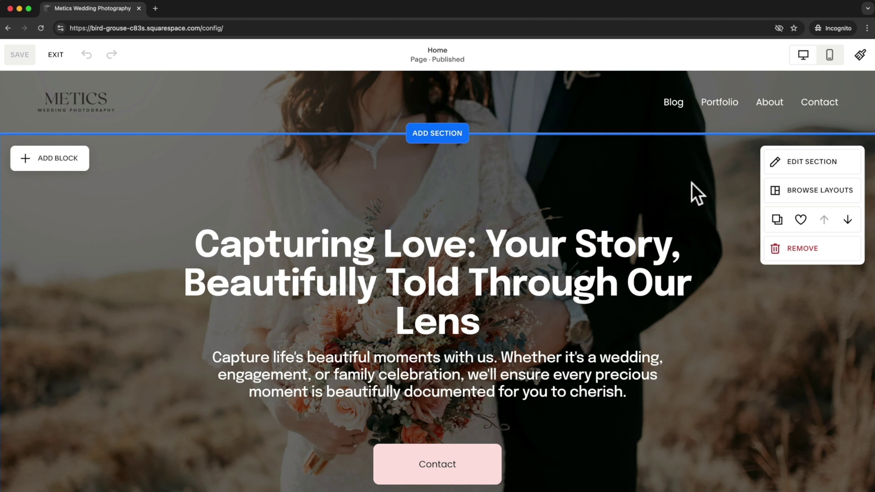
pyautogui.click(829, 56)
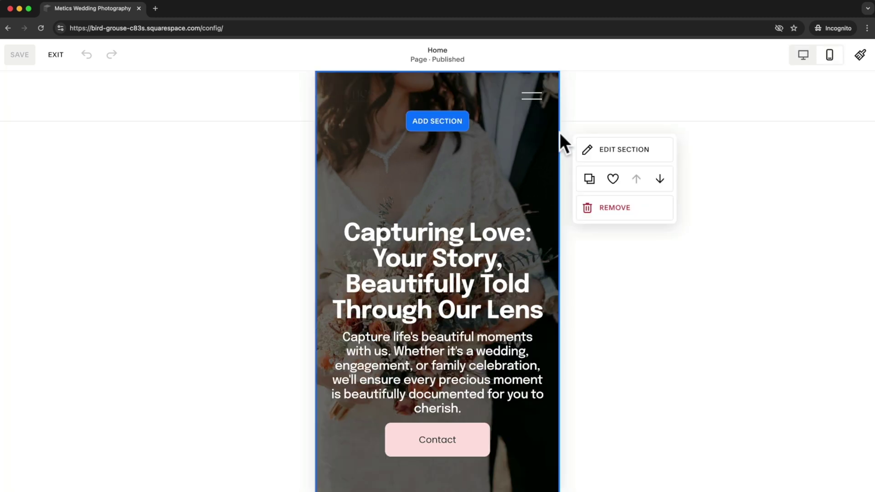
pyautogui.scroll(-2, 518, 143)
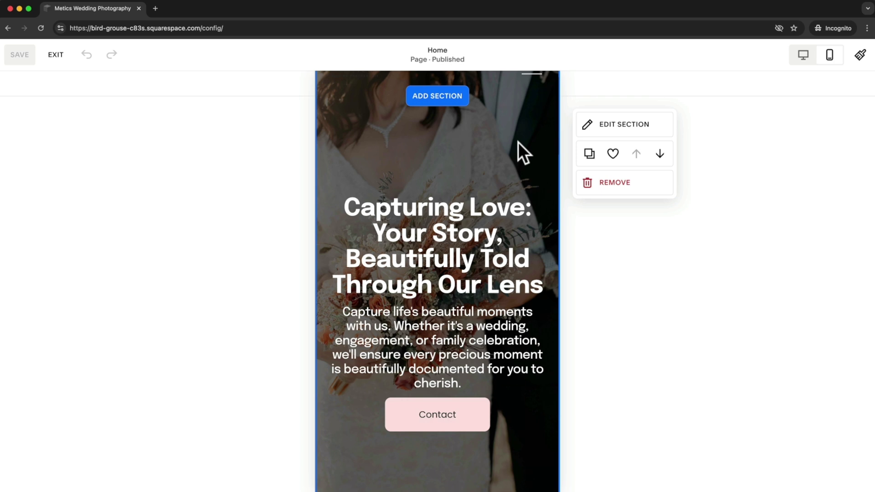
pyautogui.scroll(-1, 510, 138)
pyautogui.scroll(-1, 465, 248)
pyautogui.scroll(-2, 464, 249)
pyautogui.scroll(3, 463, 249)
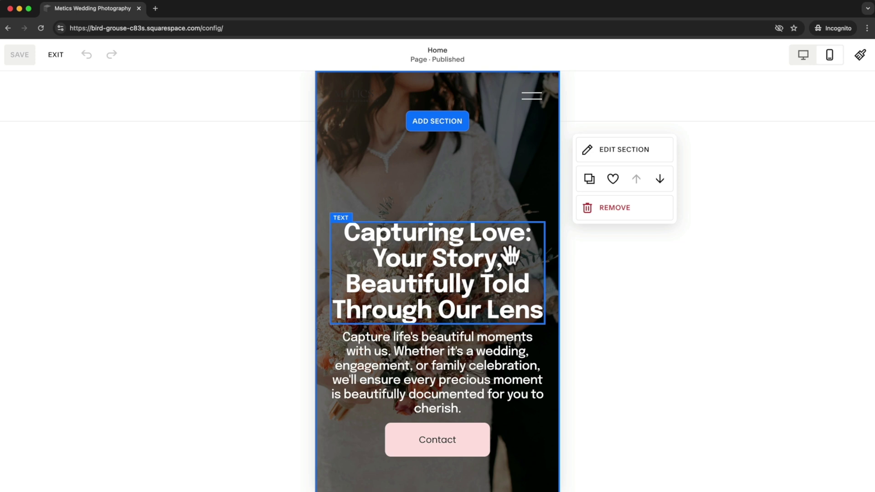
# Move the hero heading higher in the mobile layout and shorten its text box from below.
pyautogui.scroll(-3, 469, 342)
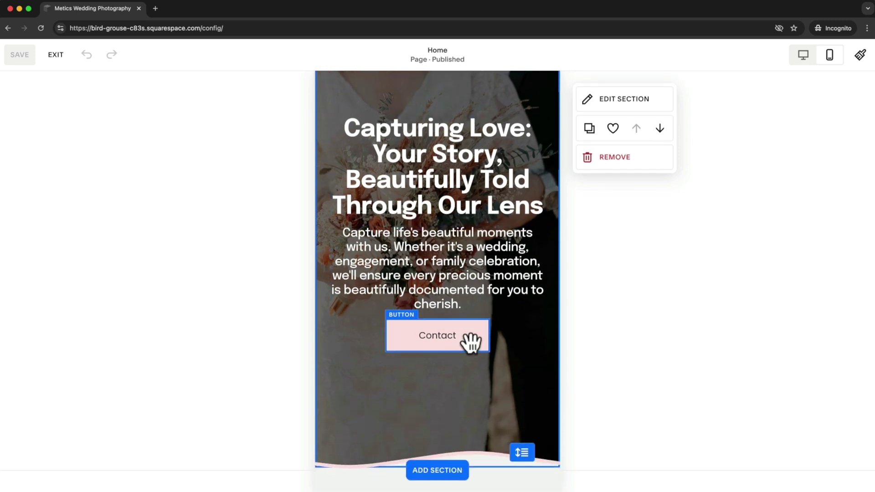
pyautogui.scroll(1, 452, 283)
pyautogui.scroll(3, 452, 282)
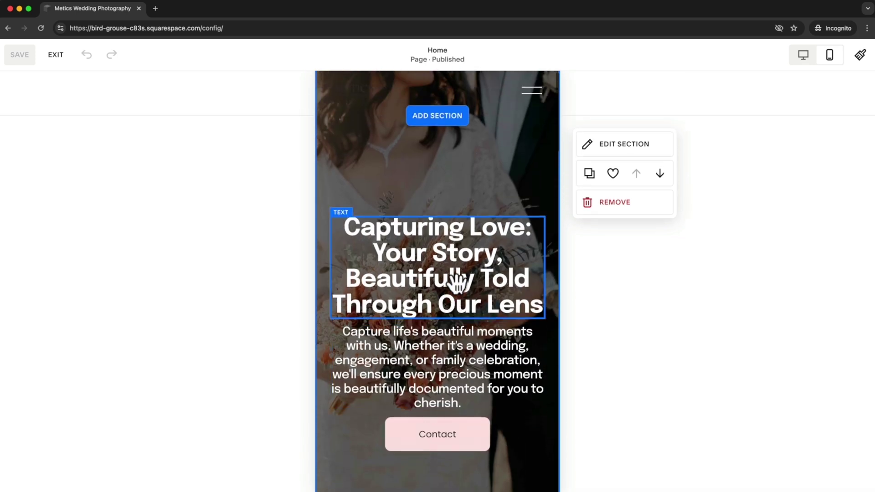
pyautogui.moveTo(447, 271); pyautogui.dragTo(451, 238)
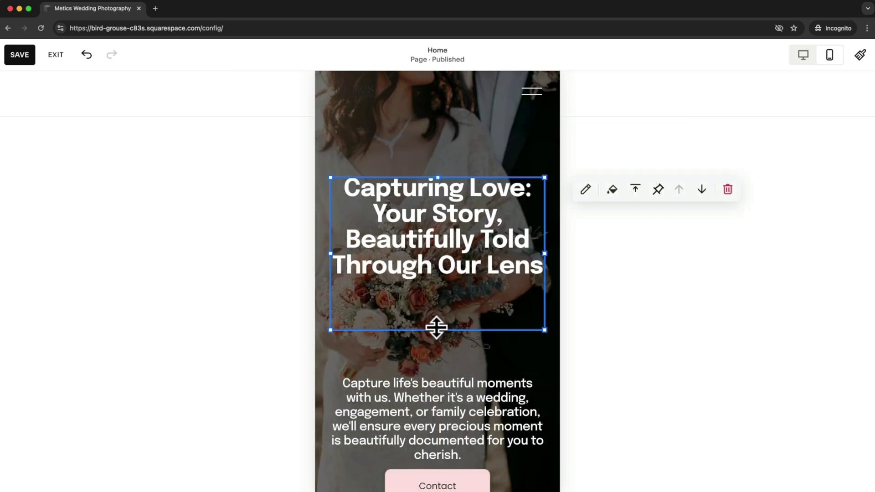
pyautogui.moveTo(439, 329); pyautogui.dragTo(437, 305)
# Move the hero paragraph up beneath the heading and place the Contact button just below it.
pyautogui.moveTo(439, 390); pyautogui.dragTo(436, 338)
pyautogui.scroll(-2, 444, 372)
pyautogui.moveTo(446, 435); pyautogui.dragTo(445, 377)
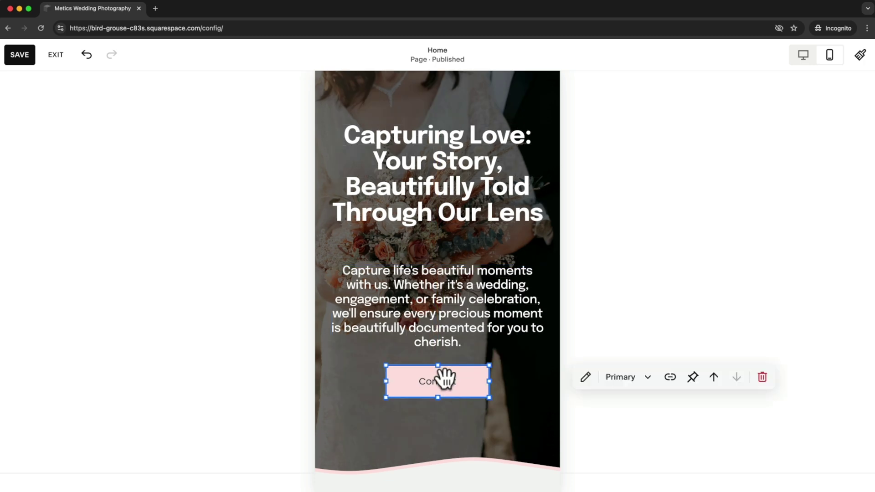
# Move the About me heading, paragraph and Learn more button down together to make room beneath the photographer's image.
pyautogui.scroll(-10, 483, 340)
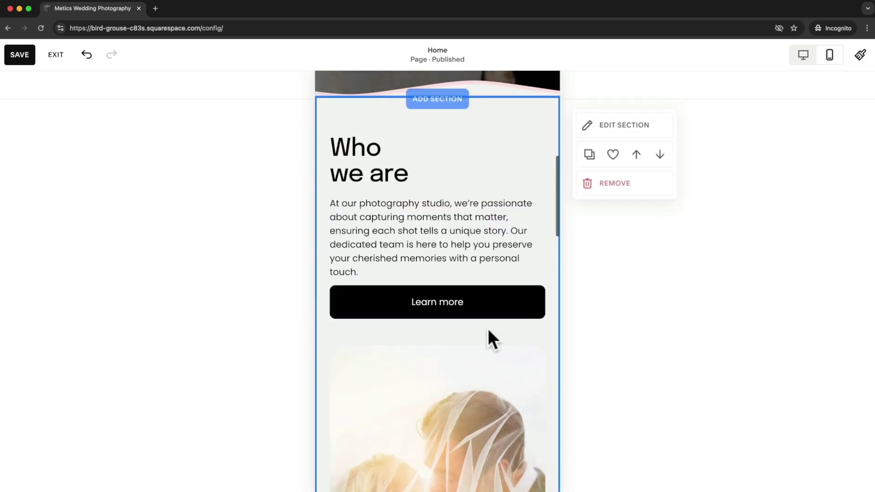
pyautogui.scroll(-11, 463, 228)
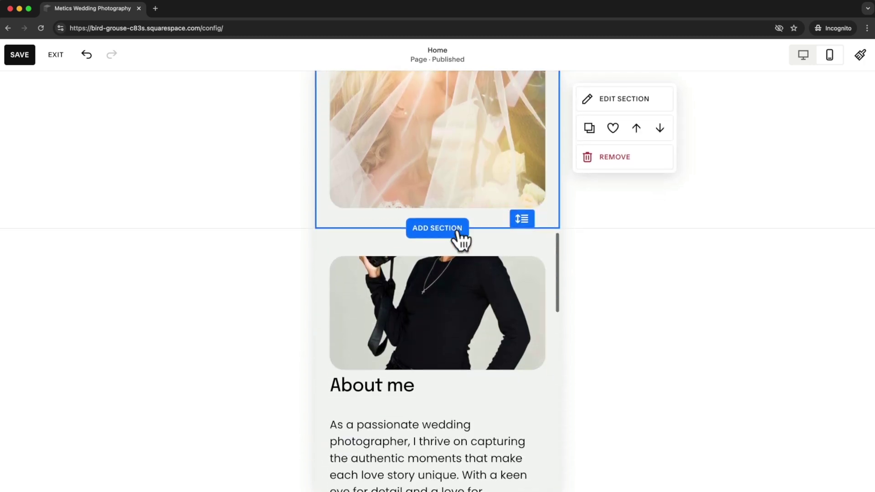
pyautogui.scroll(-1, 441, 240)
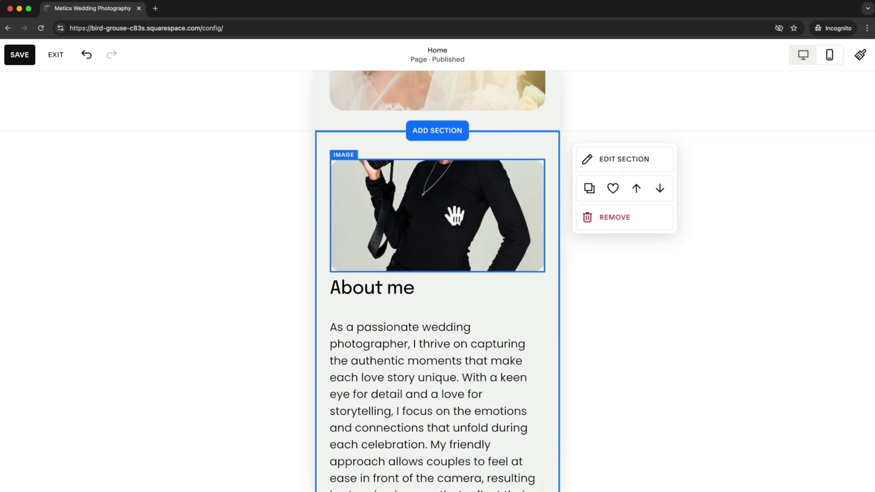
pyautogui.scroll(-6, 451, 216)
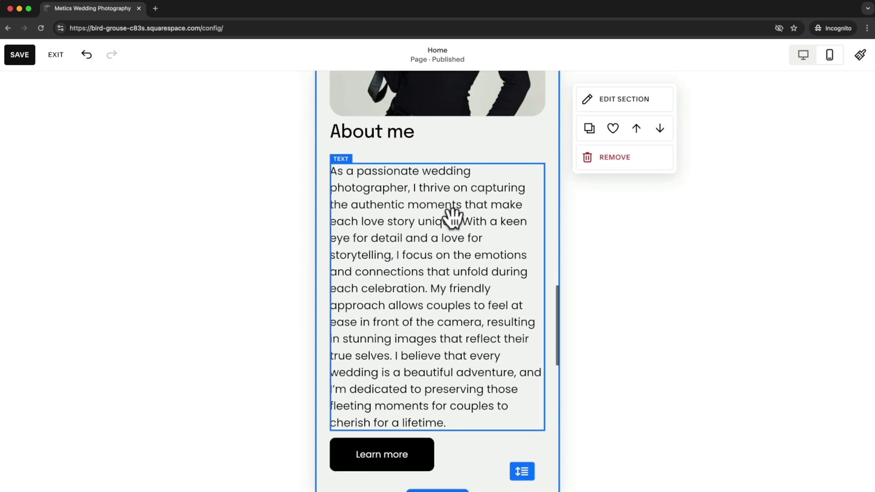
pyautogui.moveTo(521, 319); pyautogui.dragTo(520, 364)
pyautogui.scroll(11, 484, 328)
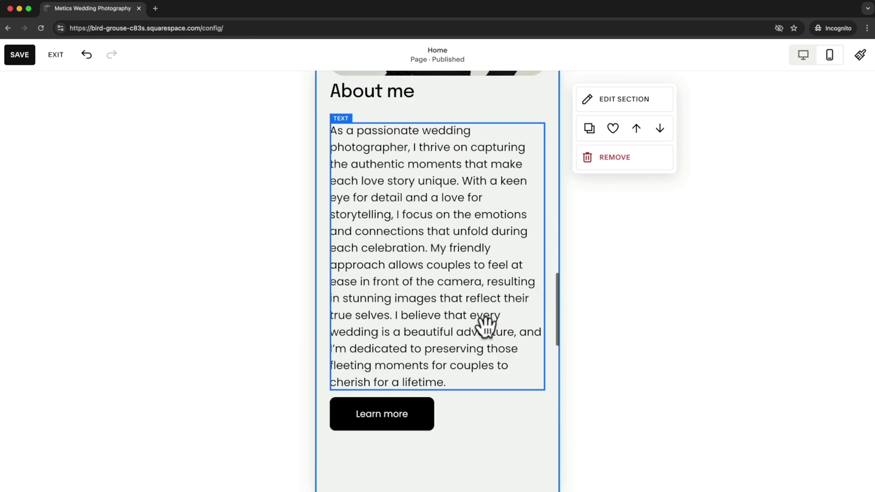
pyautogui.scroll(-5, 486, 328)
pyautogui.moveTo(483, 432); pyautogui.dragTo(354, 85)
pyautogui.moveTo(435, 224); pyautogui.dragTo(443, 269)
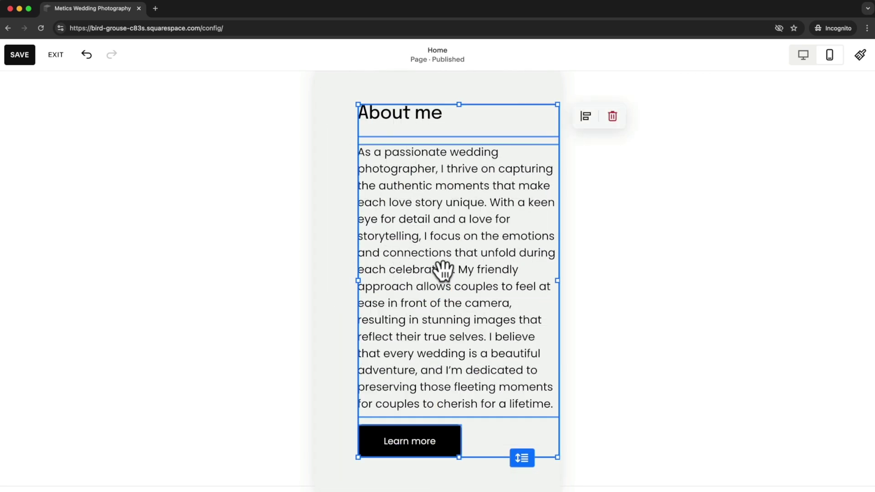
# Stretch the About me image taller so that the whole photographer fits in the frame.
pyautogui.scroll(8, 441, 270)
pyautogui.click(437, 297)
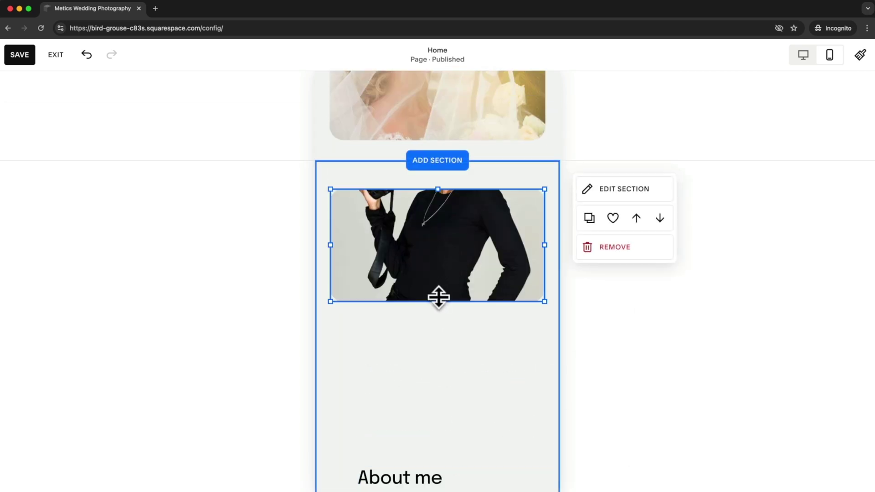
pyautogui.moveTo(437, 302); pyautogui.dragTo(442, 460)
pyautogui.scroll(-1, 446, 278)
pyautogui.scroll(2, 447, 299)
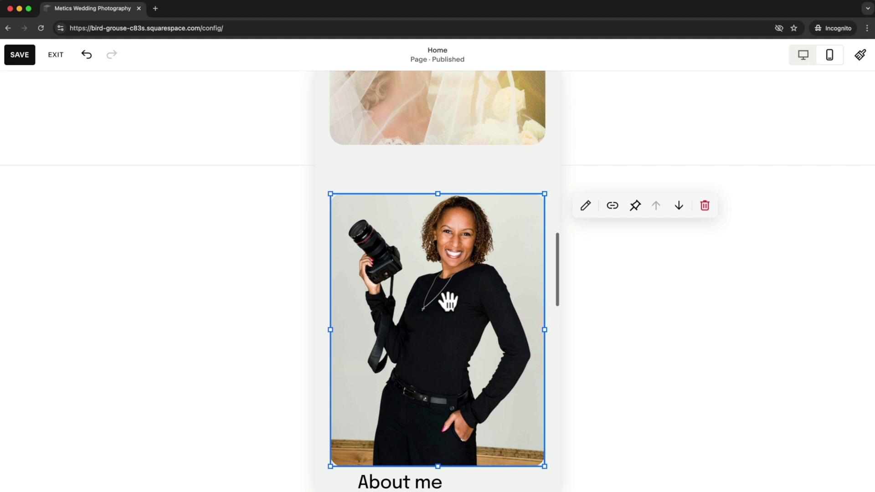
# Realign the About me text and button with the photo's left edge, leaving a gap below it, and save the home page.
pyautogui.click(571, 303)
pyautogui.scroll(-10, 525, 302)
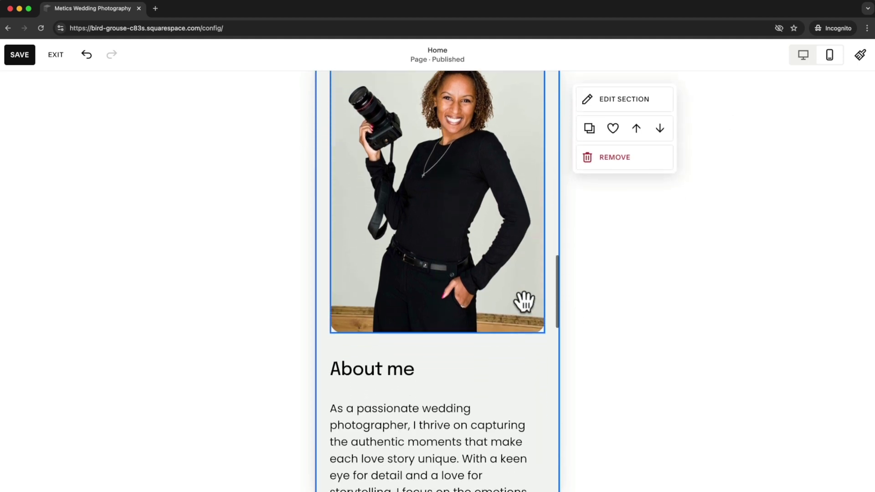
pyautogui.scroll(5, 525, 300)
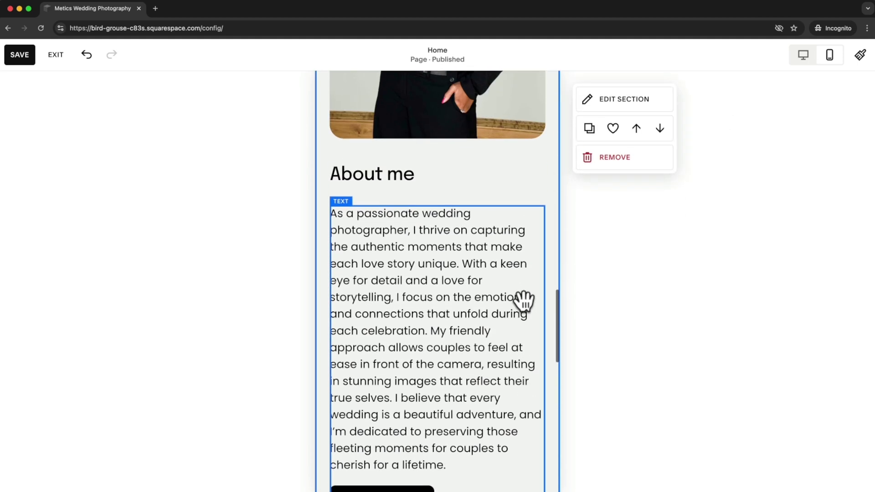
pyautogui.scroll(3, 457, 326)
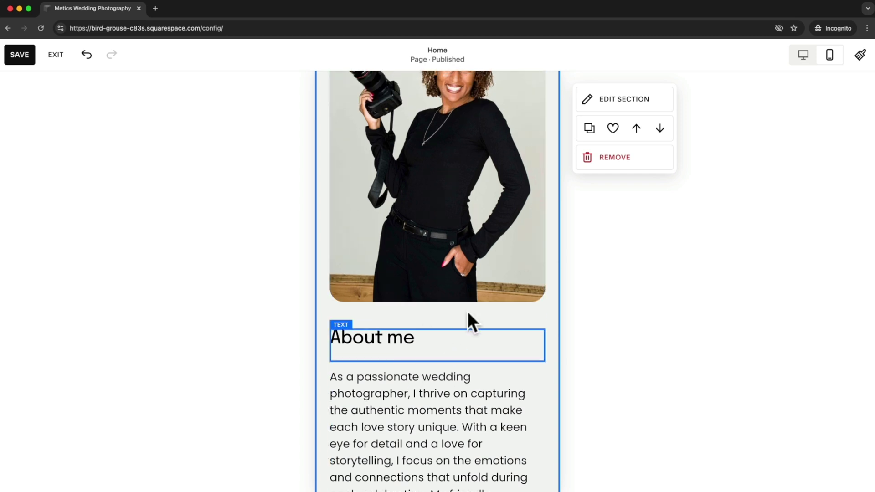
pyautogui.scroll(4, 441, 319)
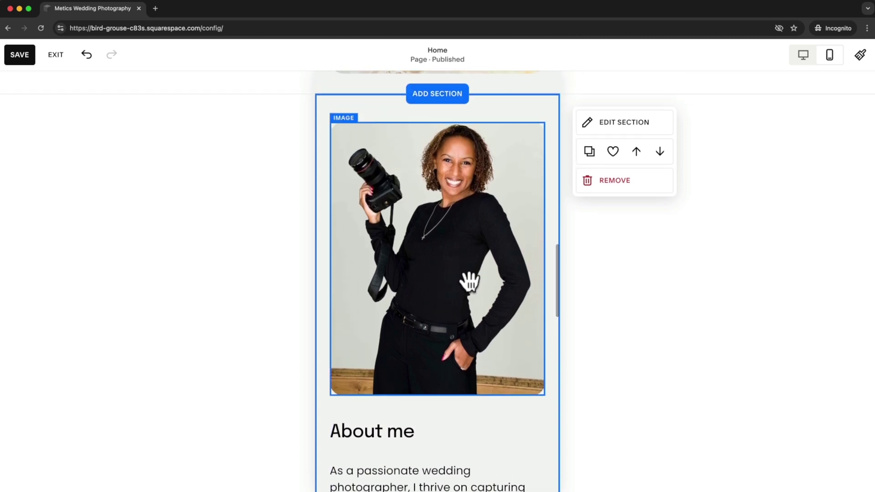
pyautogui.scroll(3, 475, 289)
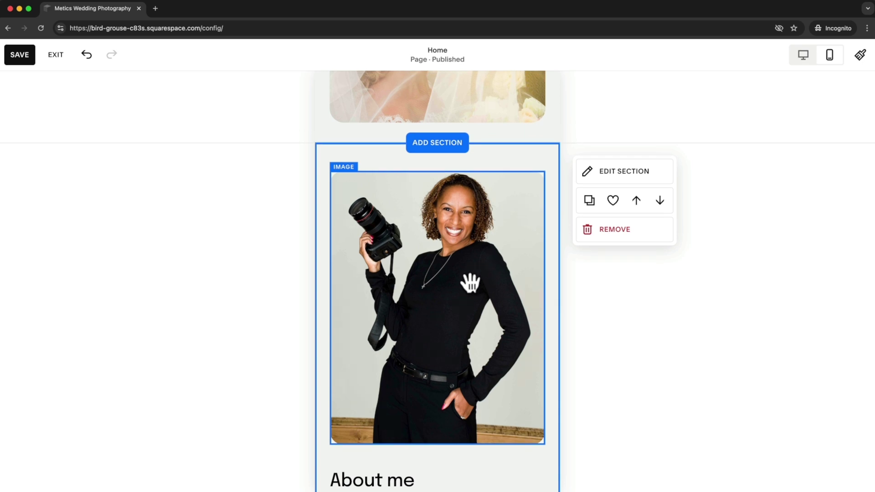
pyautogui.click(21, 56)
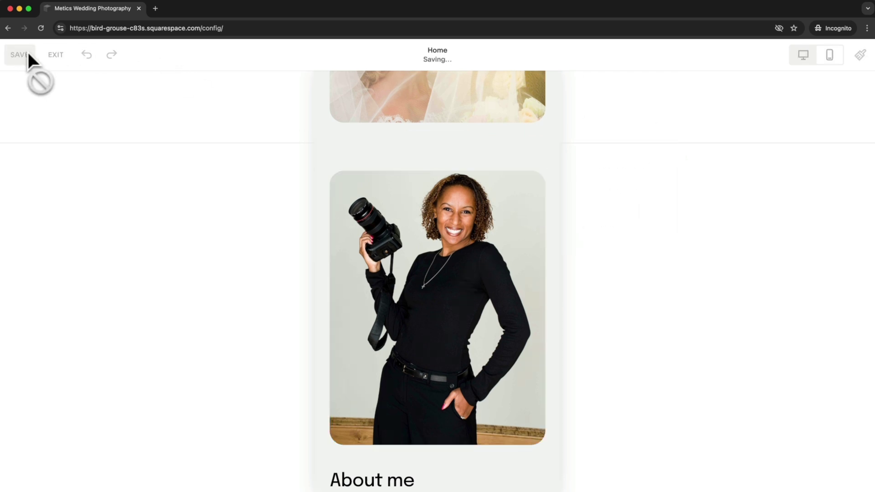
# Check the About me section in desktop view and return to mobile view.
pyautogui.click(803, 56)
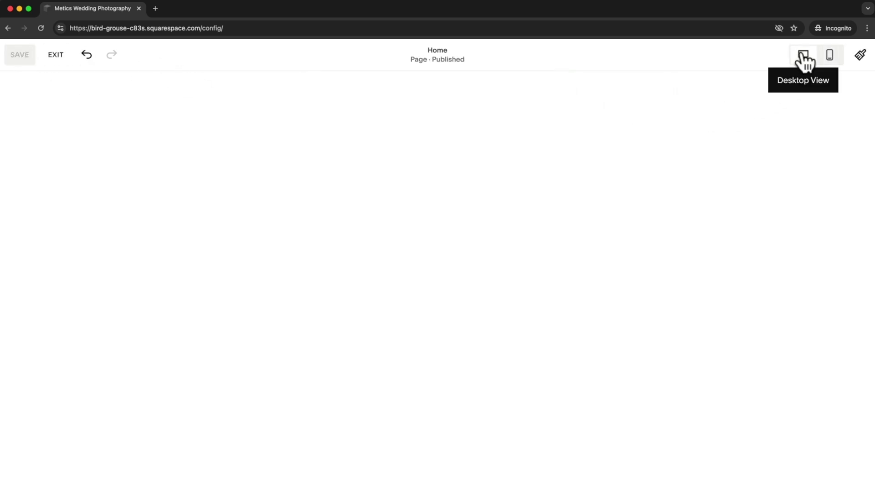
pyautogui.scroll(-3, 426, 215)
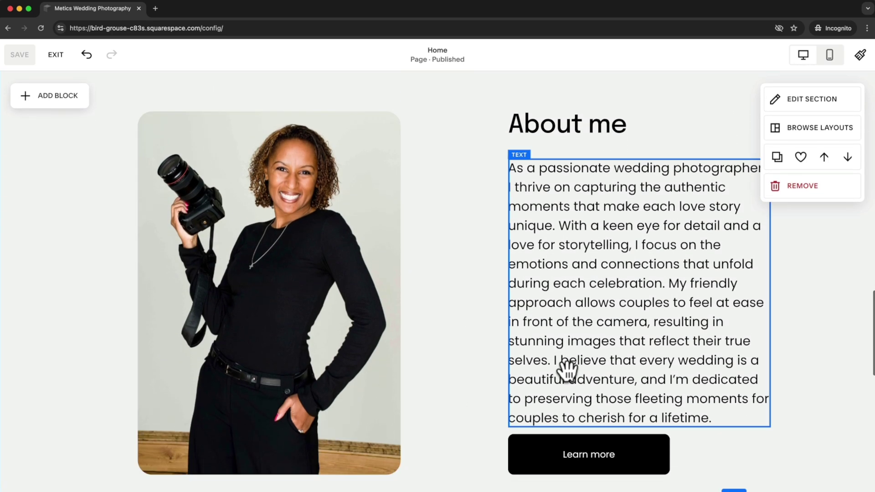
pyautogui.scroll(1, 454, 275)
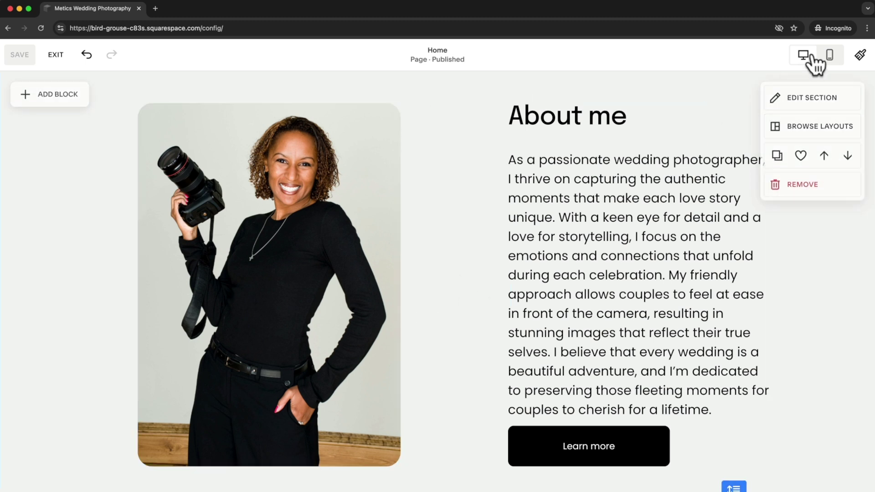
pyautogui.click(830, 55)
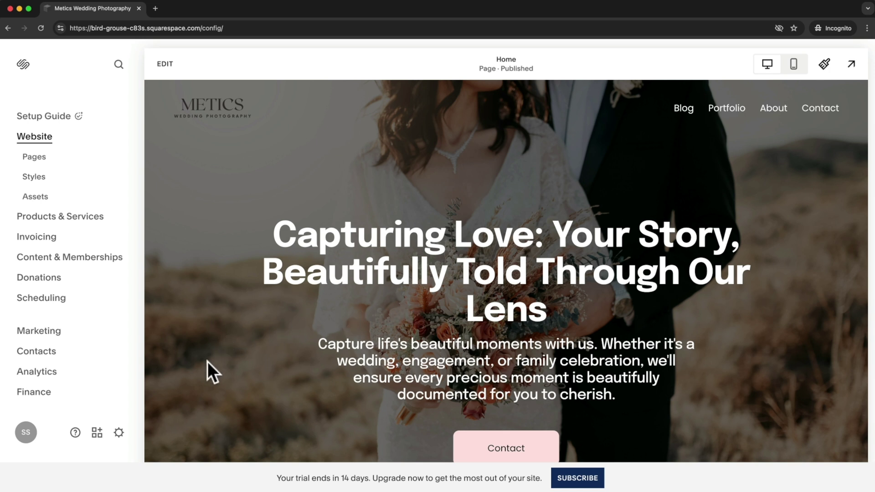
# Start the upgrade to publish from the Site Availability settings and compare the features of the available plans.
pyautogui.click(119, 433)
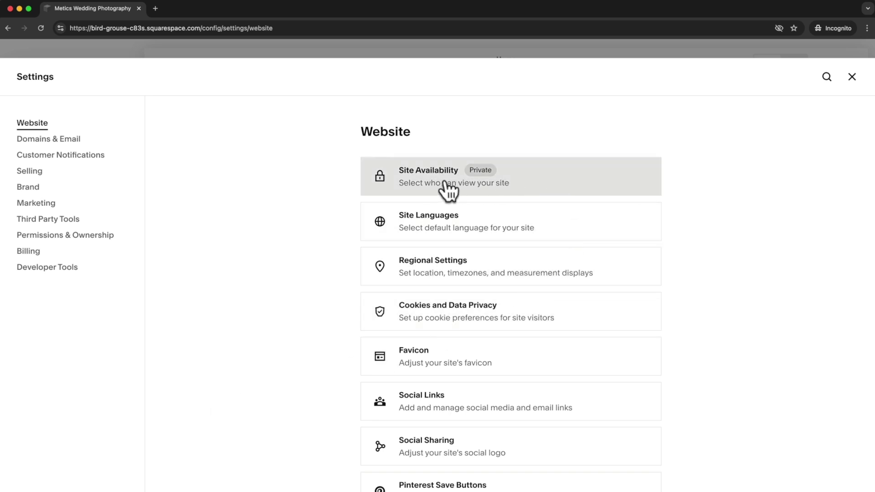
pyautogui.click(556, 191)
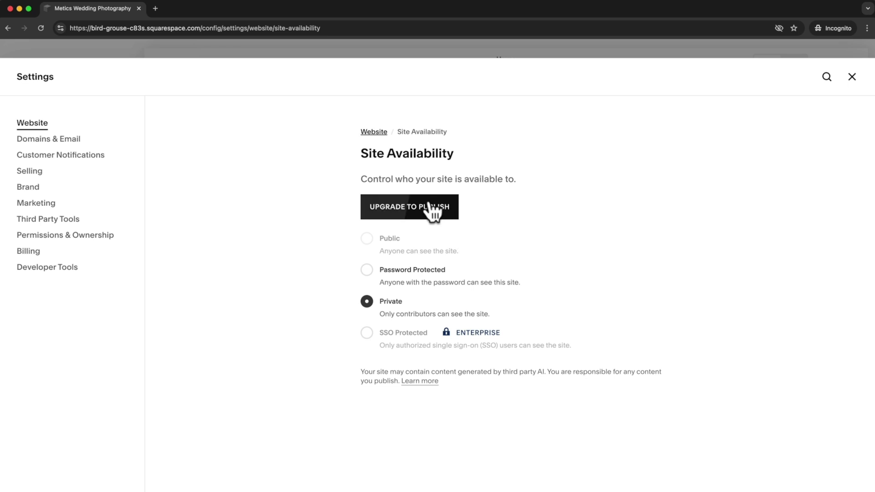
pyautogui.click(415, 218)
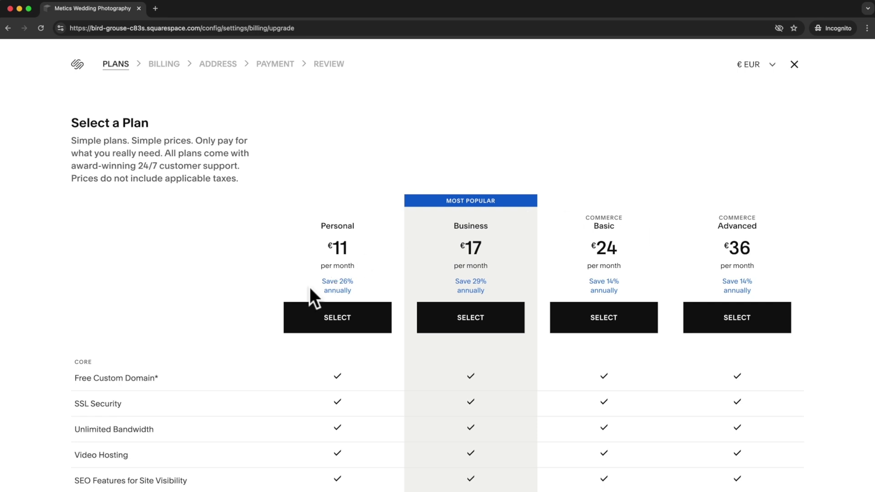
pyautogui.scroll(-2, 267, 297)
pyautogui.scroll(-6, 263, 302)
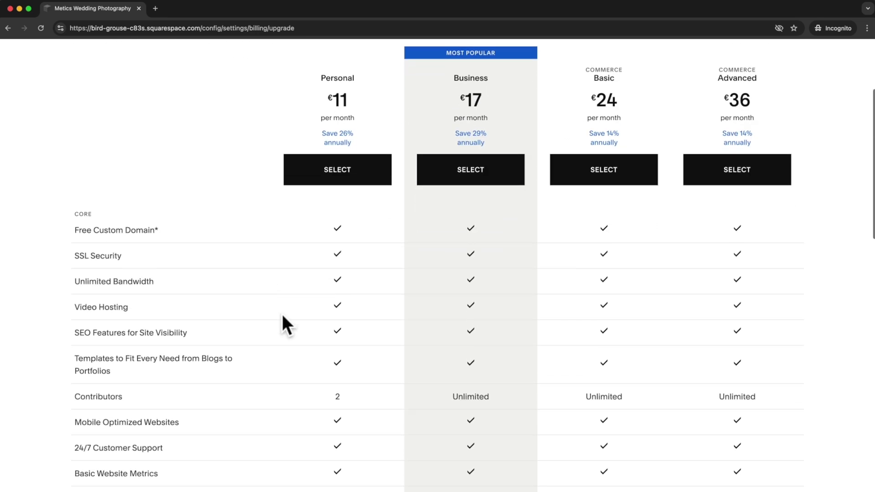
pyautogui.scroll(-10, 325, 287)
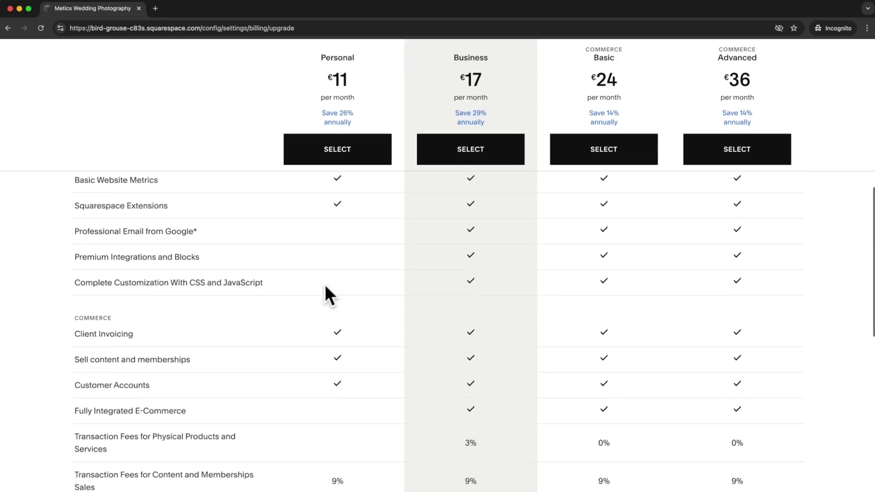
pyautogui.scroll(15, 324, 291)
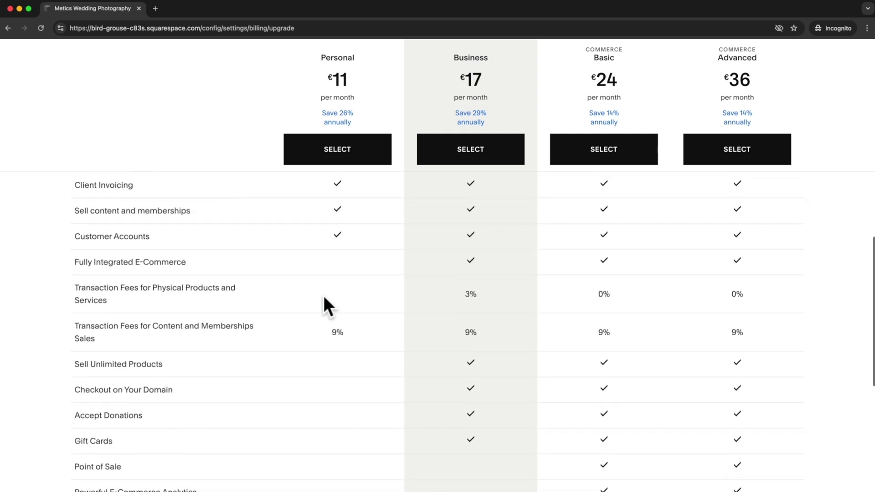
pyautogui.scroll(2, 312, 327)
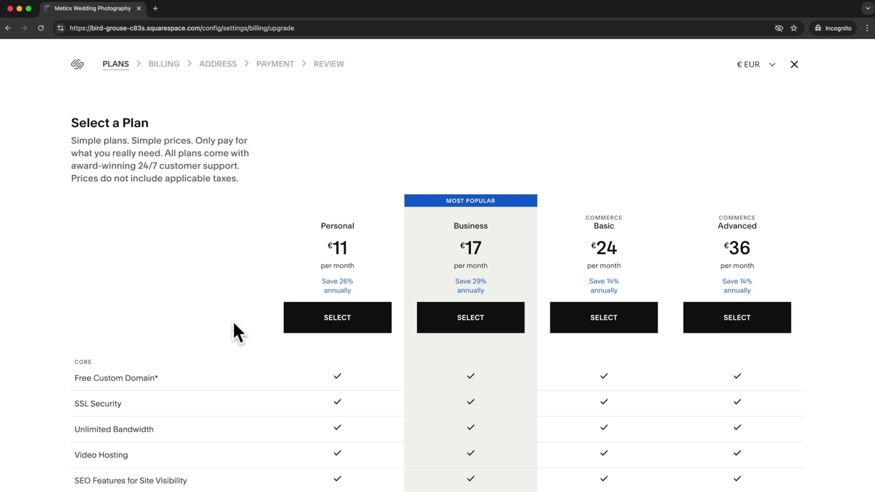
# Choose the Personal plan with the monthly billing cycle at €15/month and confirm the selection.
pyautogui.click(337, 331)
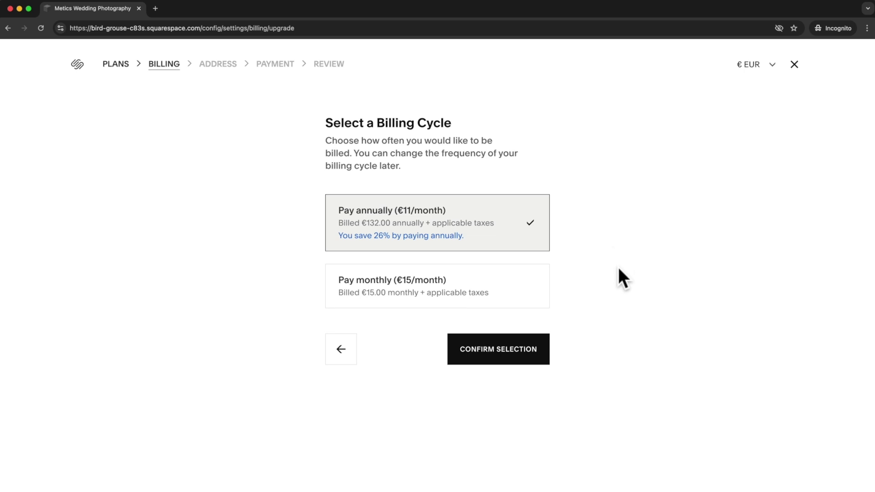
pyautogui.click(443, 301)
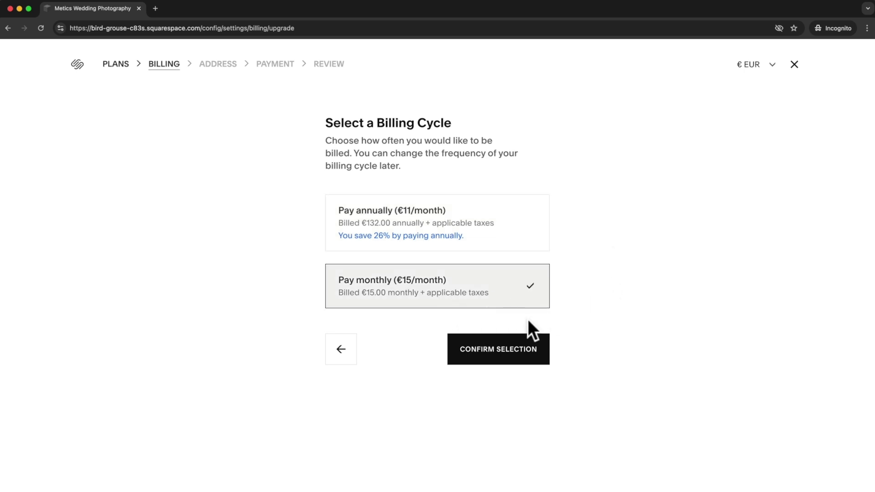
pyautogui.click(500, 358)
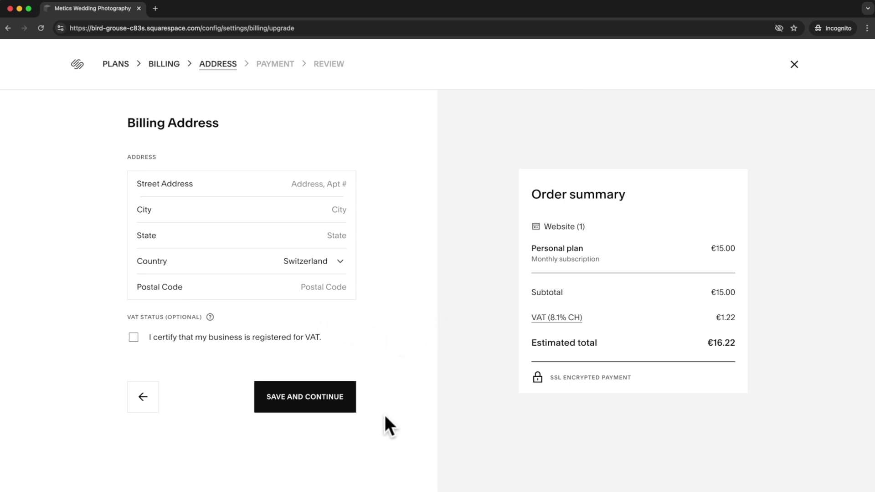
# Fill in and save the billing address and the payment card details, including the card number.
pyautogui.click(329, 411)
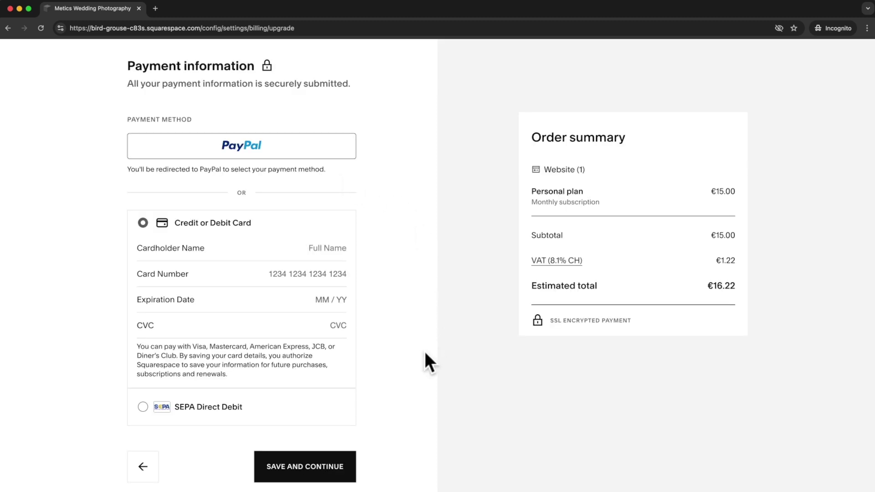
pyautogui.click(334, 478)
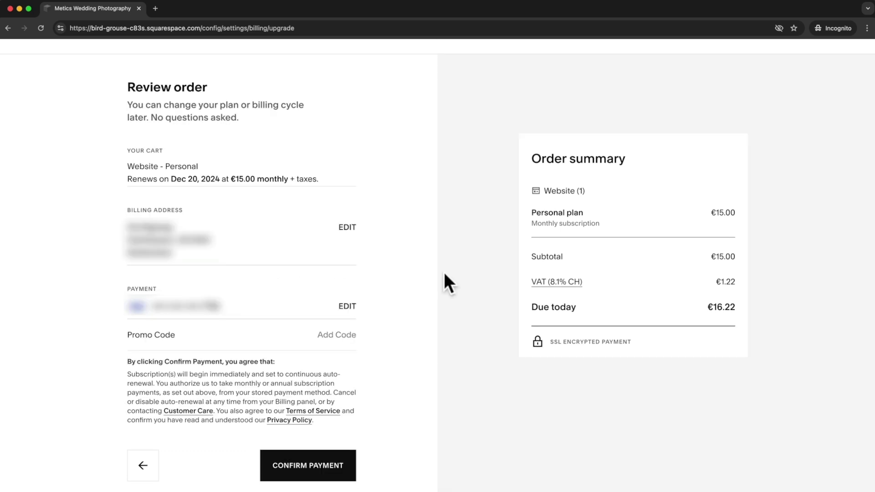
# Apply the promo code METICS10 to the Personal plan order and confirm the payment.
pyautogui.click(325, 335)
pyautogui.write('METICS+=')
pyautogui.press('BackSpace')
pyautogui.press('BackSpace')
pyautogui.write('10')
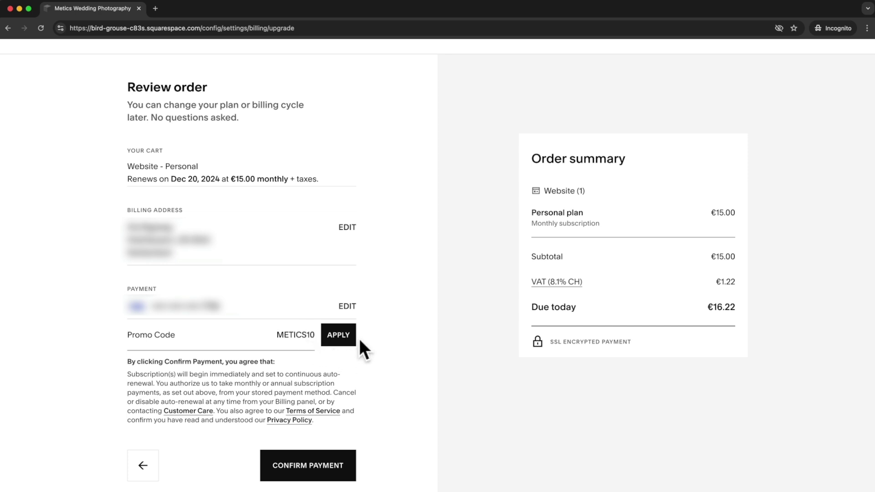
pyautogui.click(343, 340)
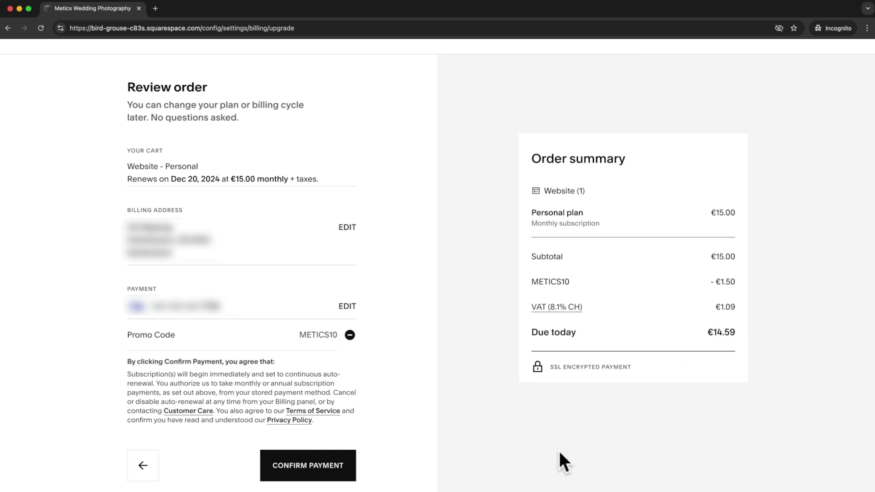
pyautogui.click(328, 474)
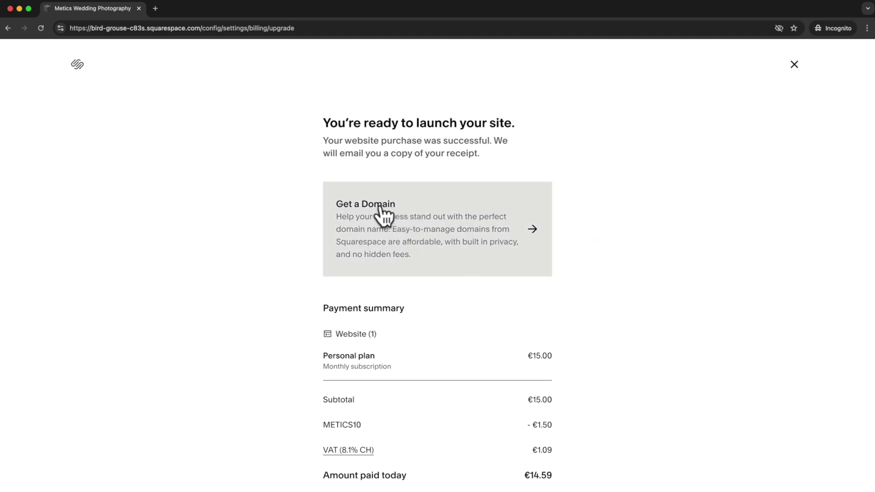
# Start getting a new domain, search for metics-wedding-photography.com, add it to the cart and proceed to checkout.
pyautogui.click(451, 235)
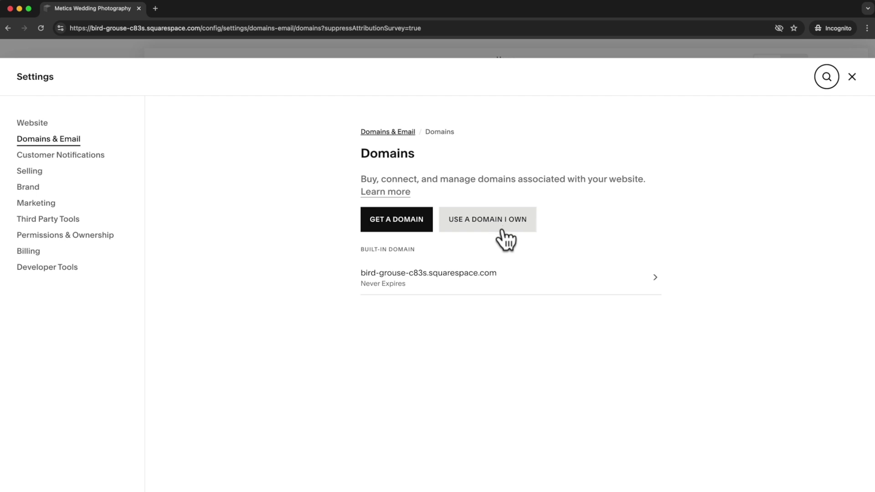
pyautogui.click(403, 236)
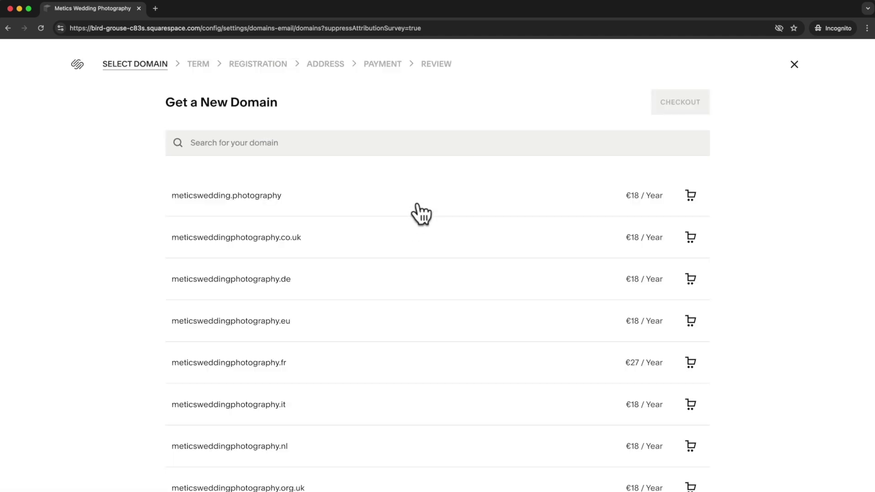
pyautogui.click(240, 142)
pyautogui.write('metics-wedding-photography.com')
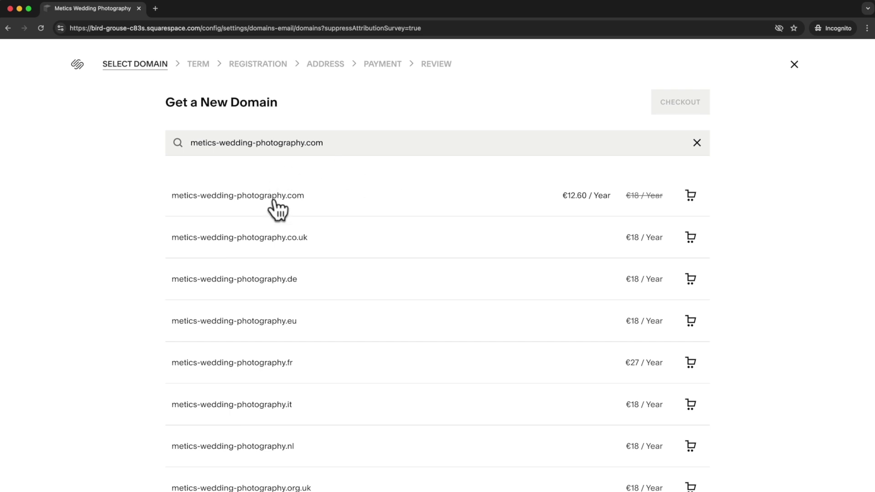
pyautogui.click(277, 197)
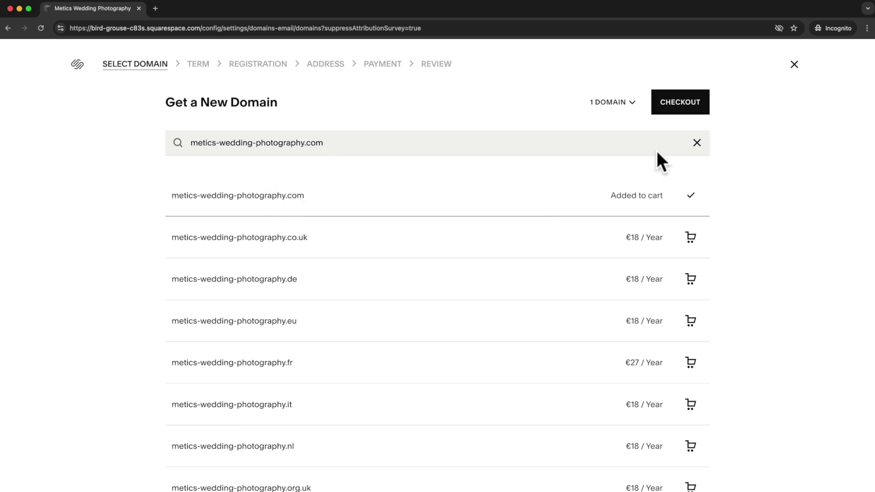
pyautogui.click(684, 116)
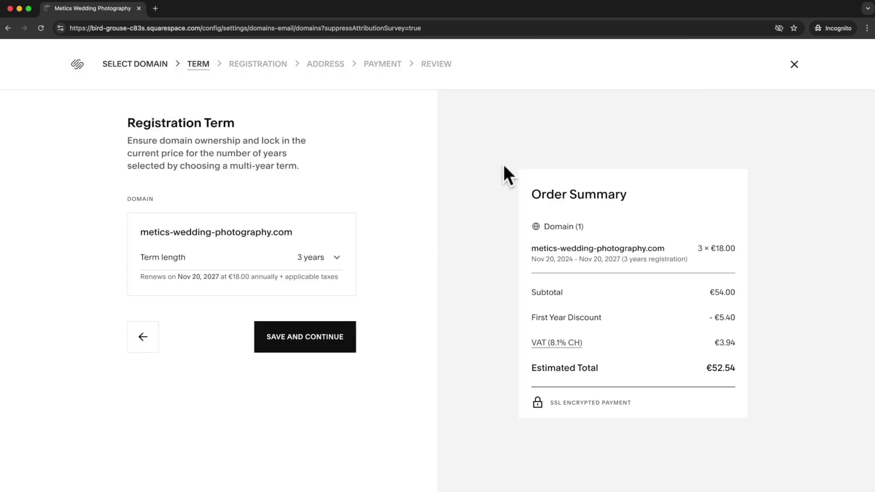
# Set the domain's registration term to 1 year and save it.
pyautogui.click(333, 258)
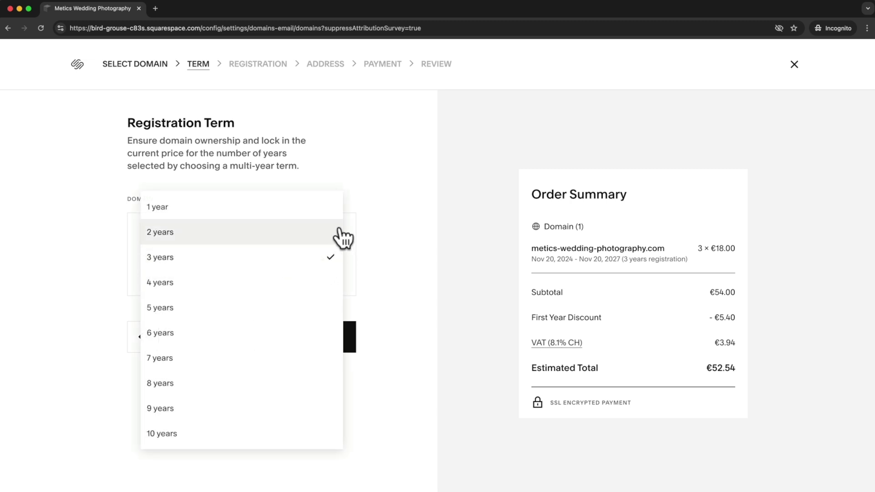
pyautogui.click(325, 213)
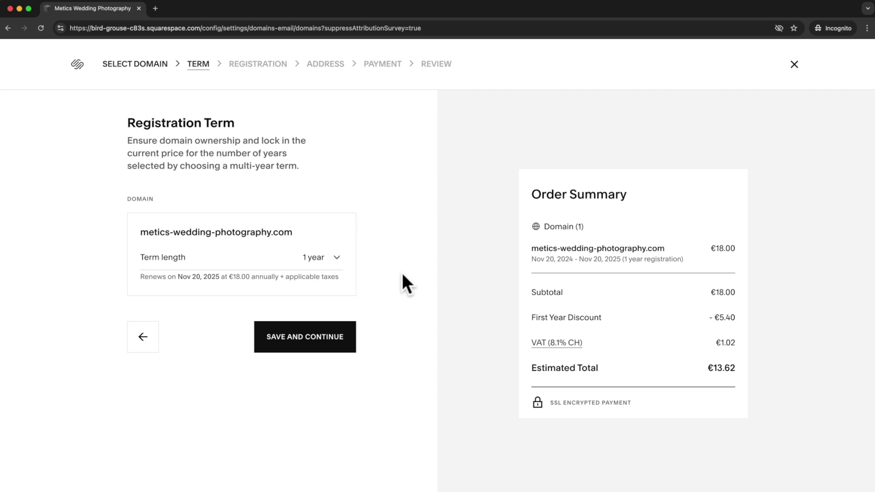
pyautogui.click(329, 346)
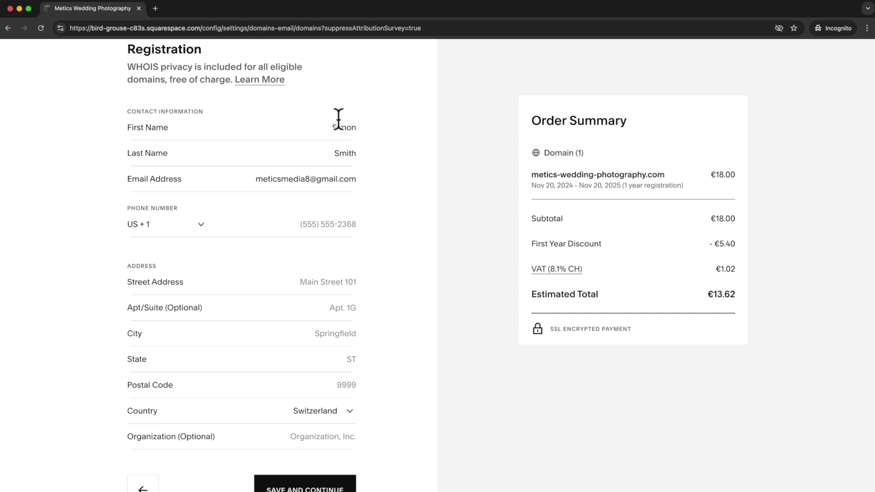
# Save the domain registration contact details, confirm the domain payment and finish the purchase.
pyautogui.scroll(-1, 397, 182)
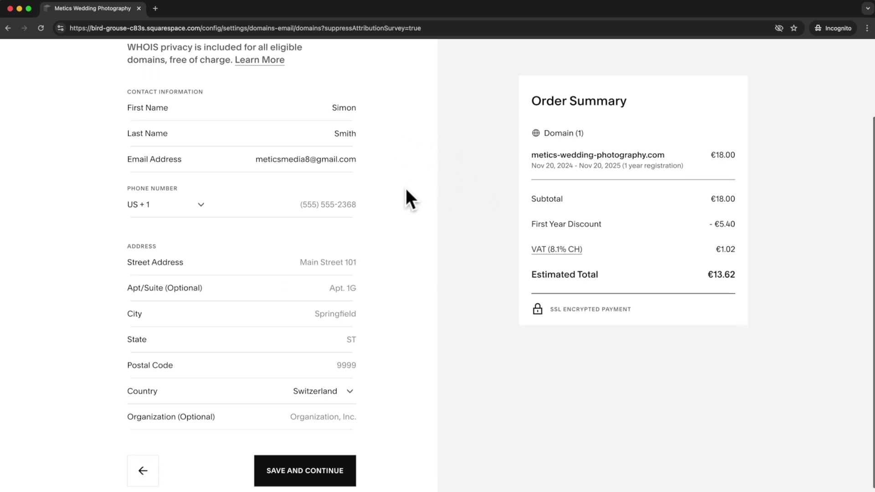
pyautogui.click(325, 473)
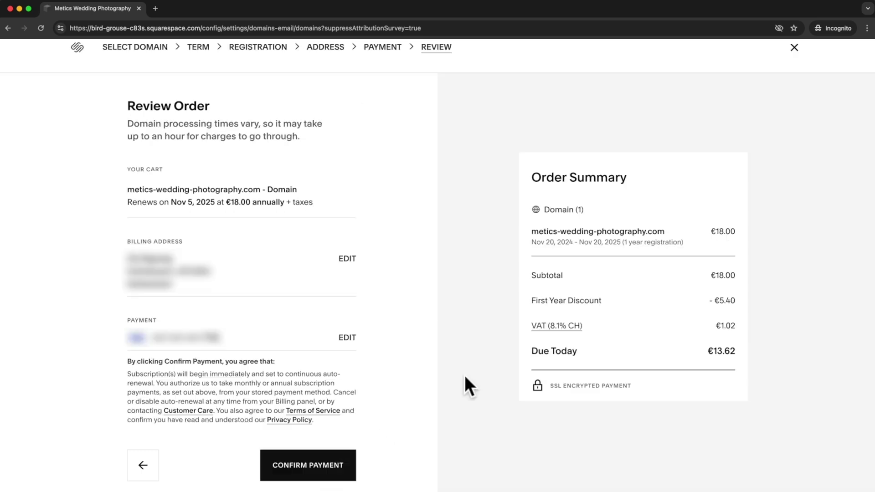
pyautogui.click(346, 474)
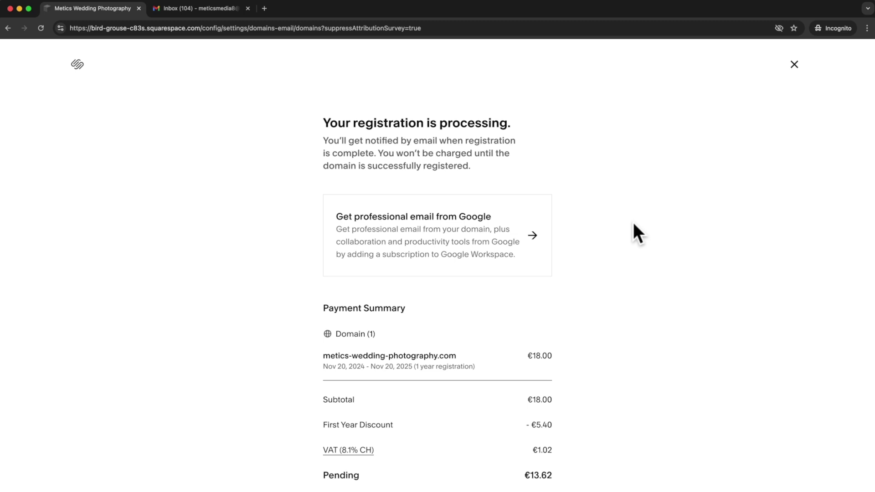
pyautogui.scroll(-3, 634, 224)
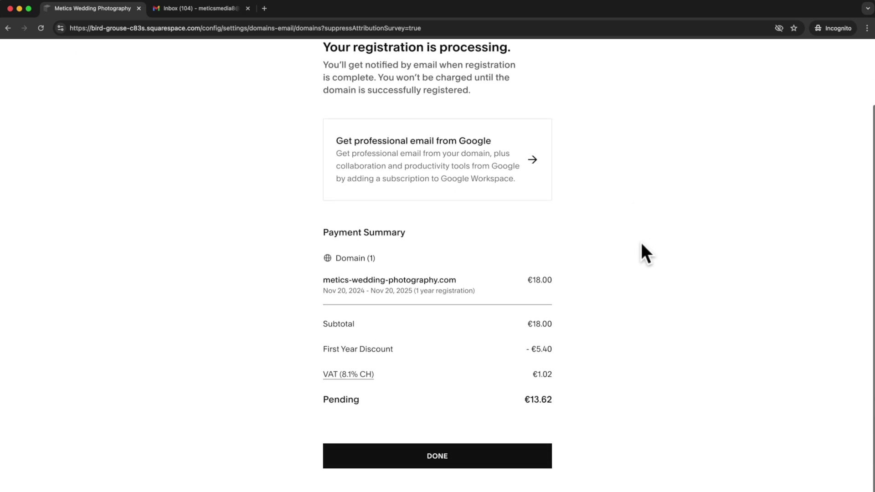
pyautogui.click(457, 464)
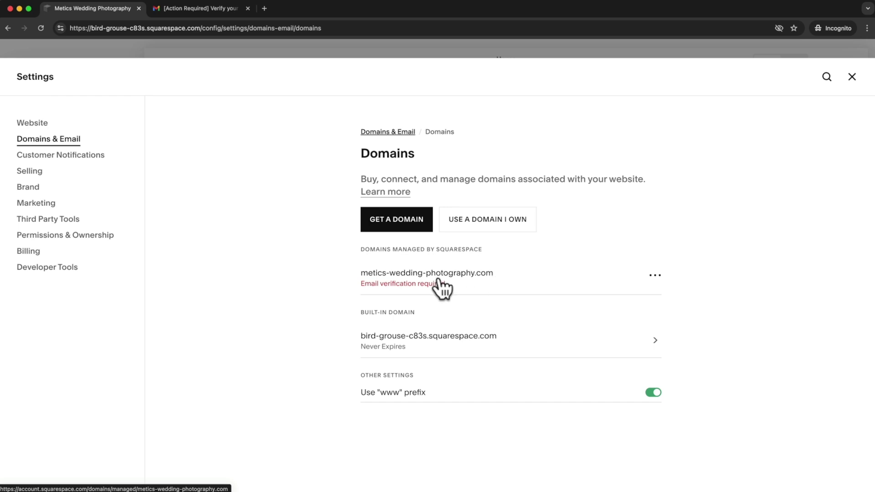
# Switch to Gmail, verify the domain contact from the Squarespace message, and open metics-wedding-photography.com from the Domains settings.
pyautogui.click(222, 10)
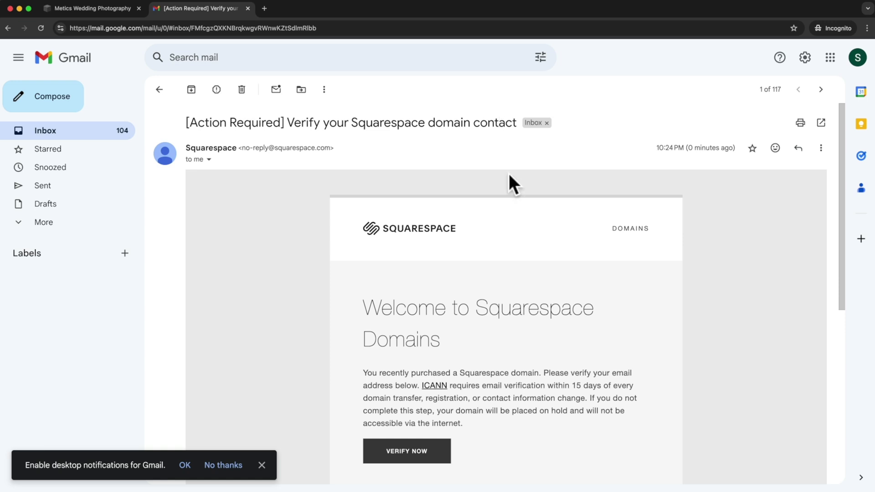
pyautogui.scroll(-3, 535, 209)
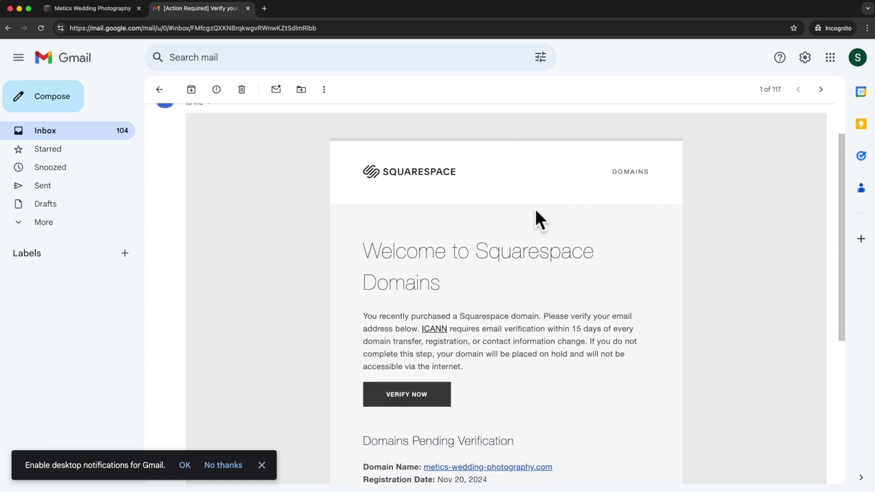
pyautogui.click(423, 400)
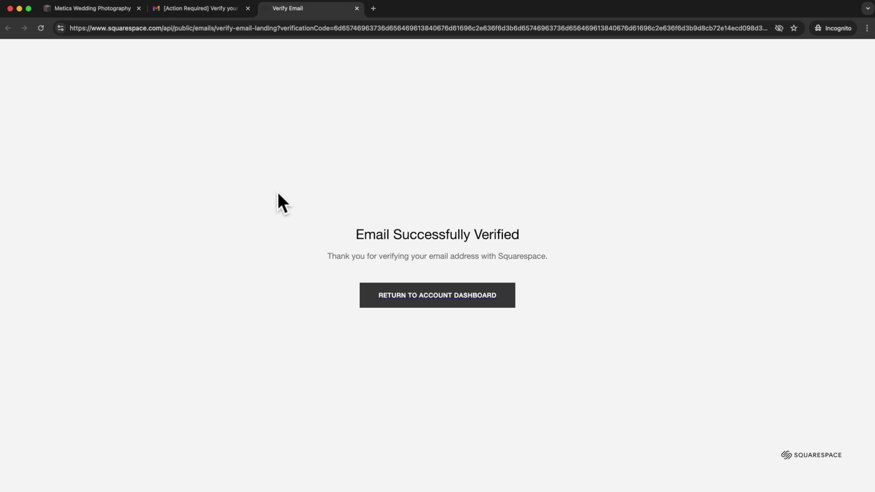
pyautogui.click(107, 6)
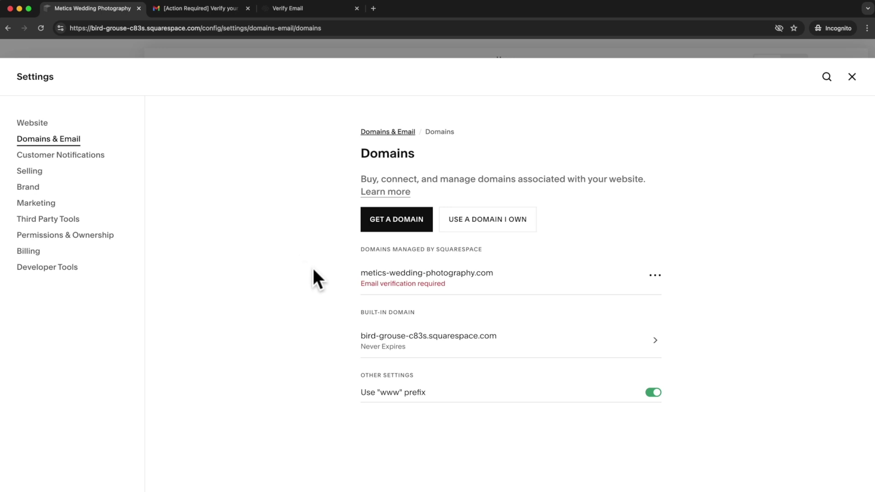
pyautogui.click(432, 273)
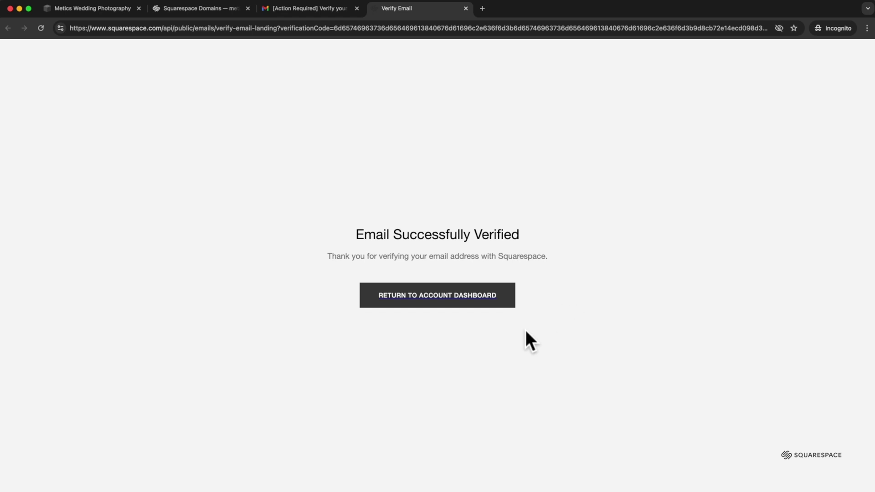
# Reopen the website from the account dashboard and set its site availability to Public, saving the change.
pyautogui.click(432, 298)
pyautogui.click(358, 257)
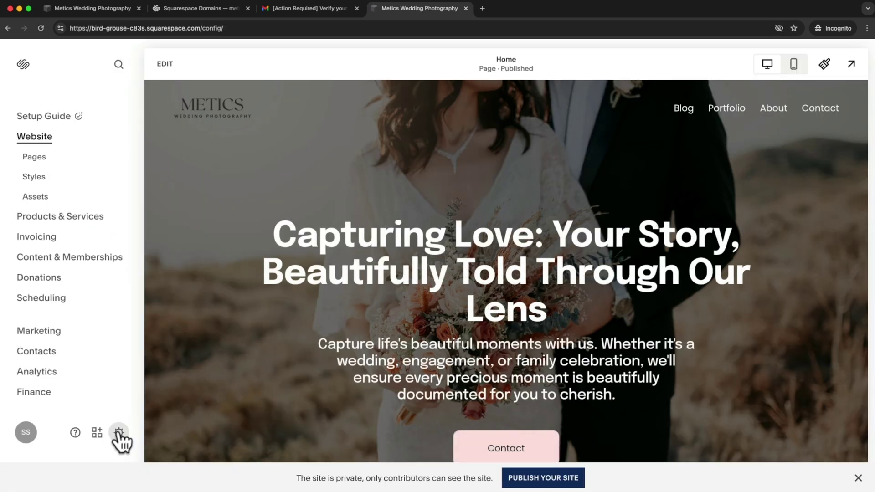
pyautogui.click(118, 432)
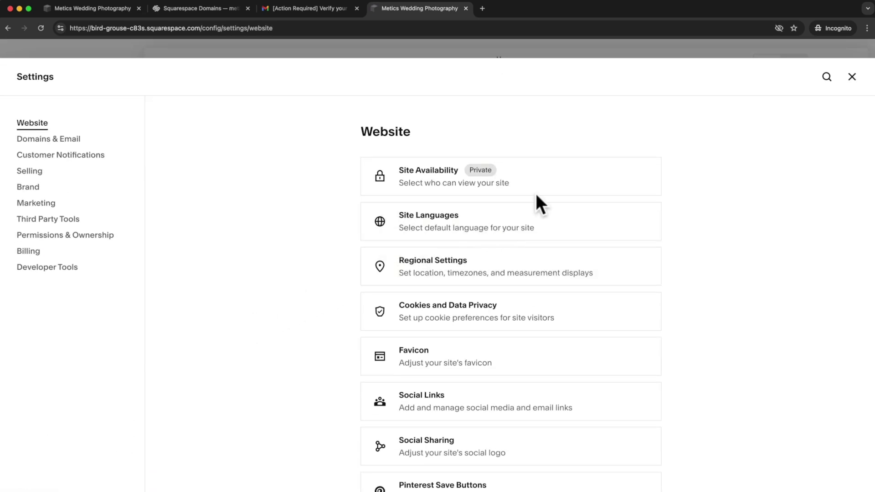
pyautogui.click(541, 194)
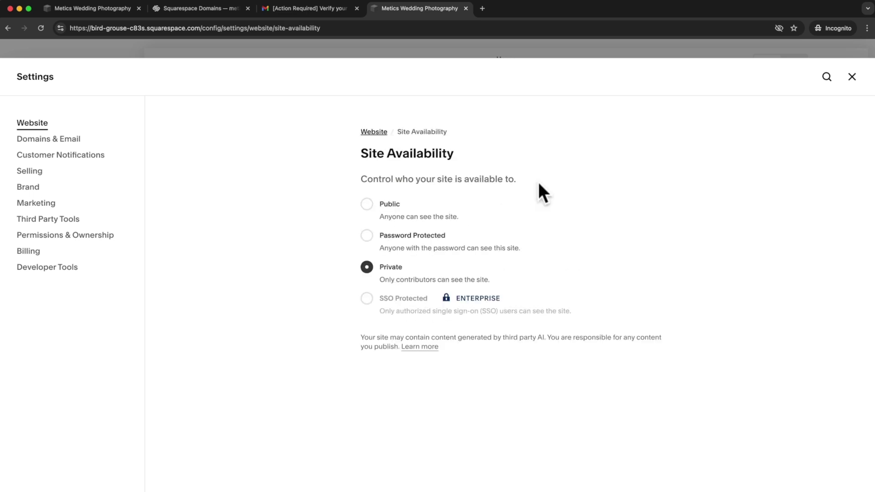
pyautogui.click(367, 204)
pyautogui.click(838, 78)
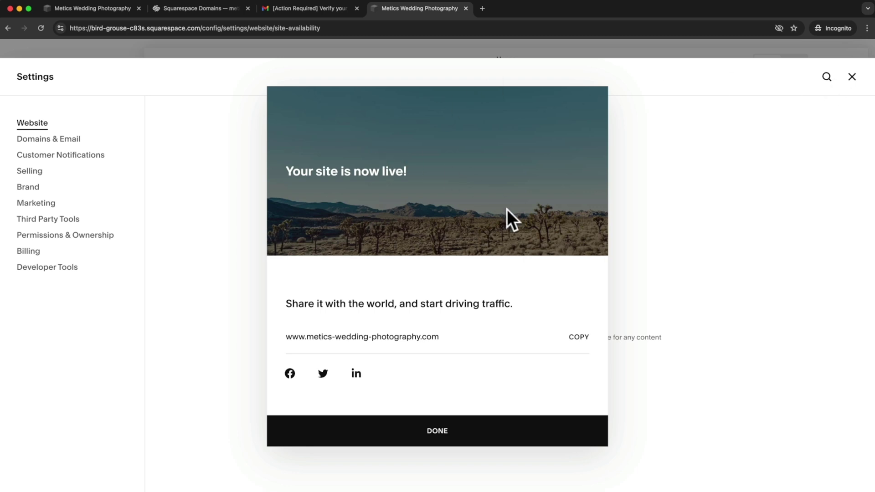
# Copy the live site's address, open it in a new browser tab and look through the home page.
pyautogui.click(577, 341)
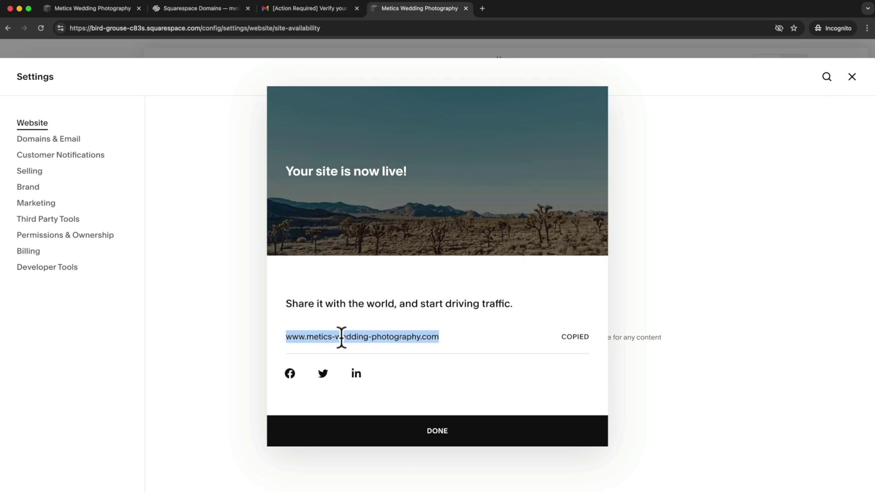
pyautogui.click(483, 9)
pyautogui.hotkey('ctrl', 'v')
pyautogui.press('Return')
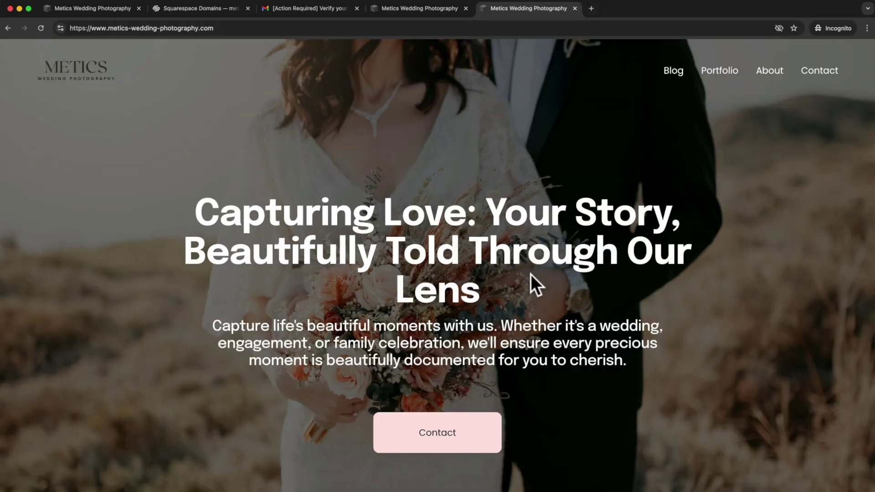
pyautogui.scroll(-8, 530, 273)
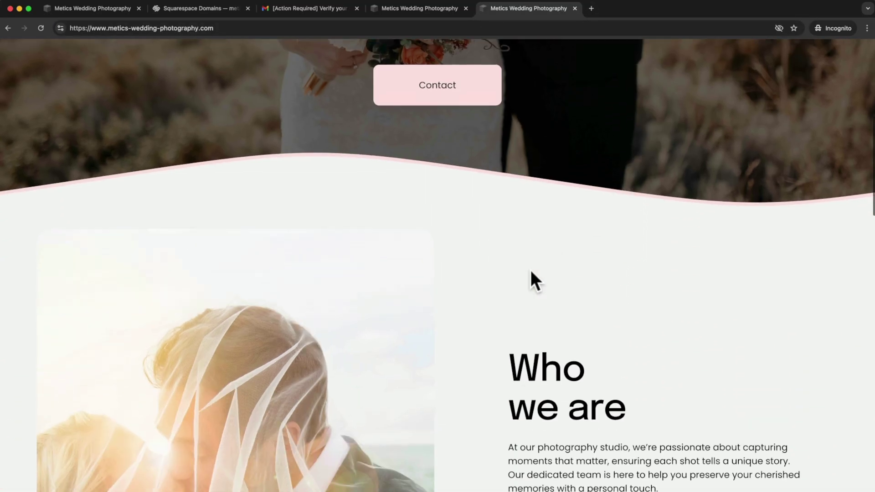
pyautogui.scroll(-8, 531, 273)
pyautogui.scroll(7, 502, 272)
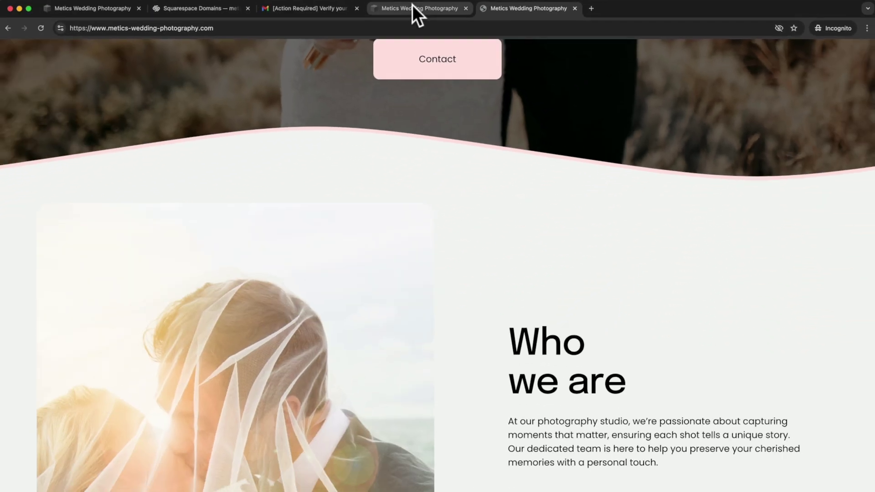
# Upload favicon.png as both the default and the dark mode favicon in the website settings and save.
pyautogui.click(412, 6)
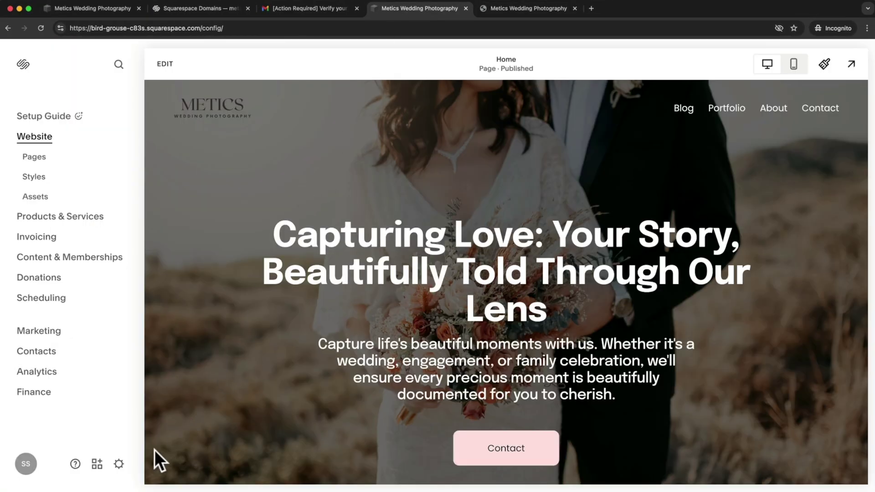
pyautogui.click(119, 464)
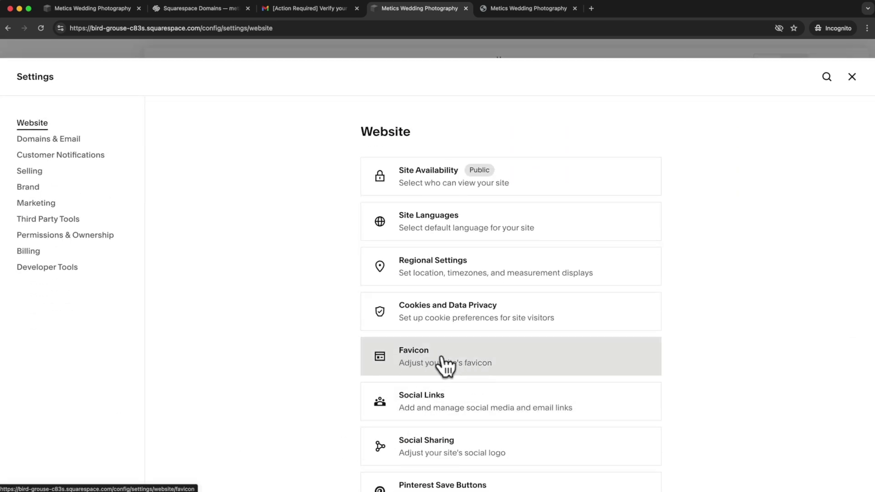
pyautogui.click(497, 355)
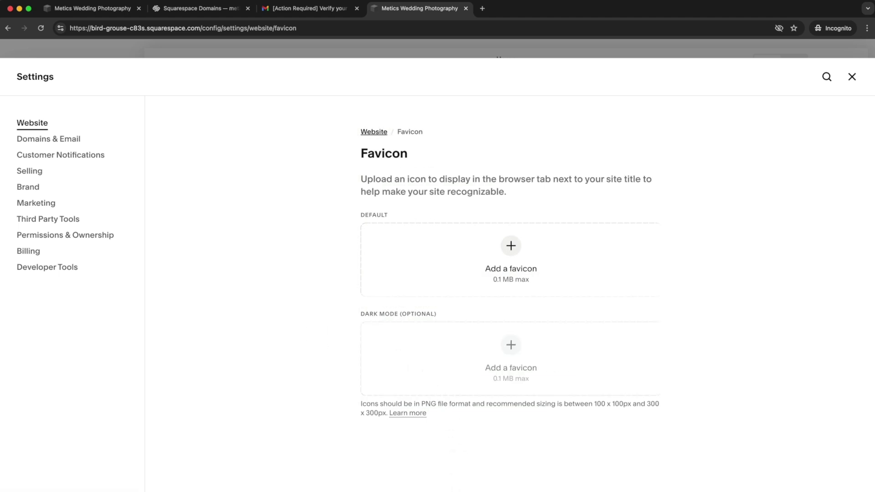
pyautogui.moveTo(552, 490); pyautogui.dragTo(515, 249)
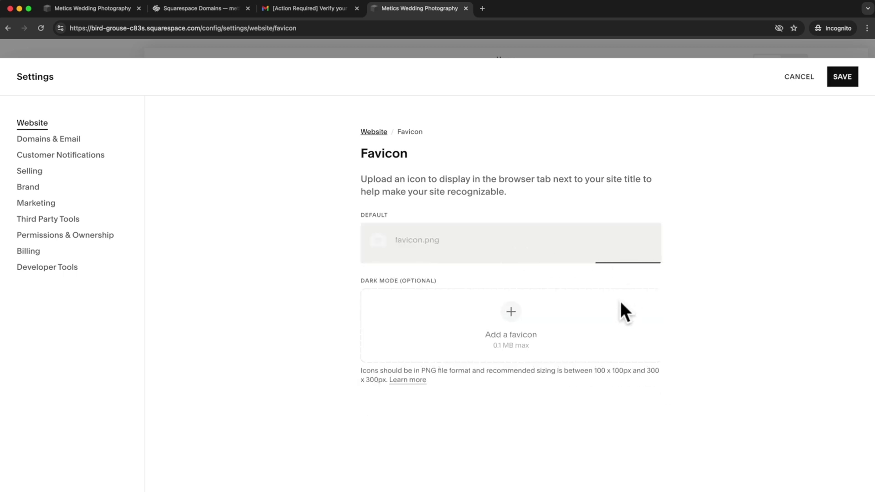
pyautogui.moveTo(552, 490); pyautogui.dragTo(514, 335)
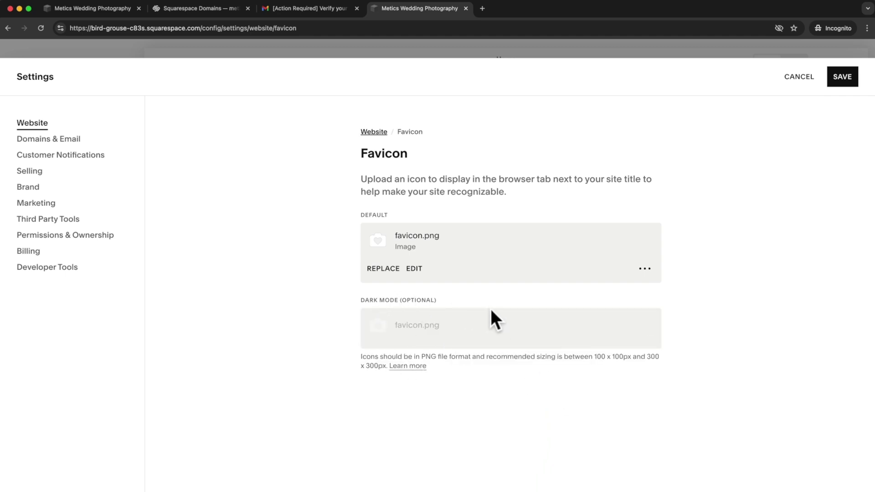
pyautogui.click(844, 81)
# Open the live site at its copied address in a new browser tab to check the favicon.
pyautogui.click(482, 7)
pyautogui.press('super+v')
pyautogui.press('Return')
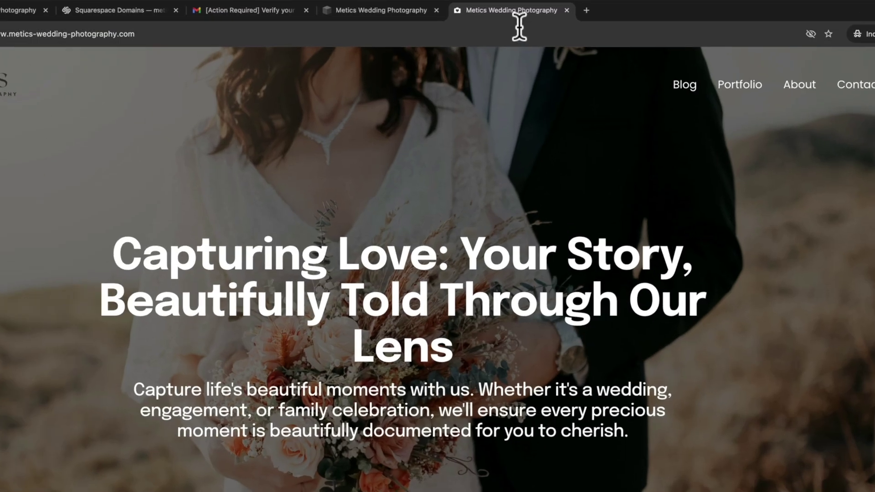